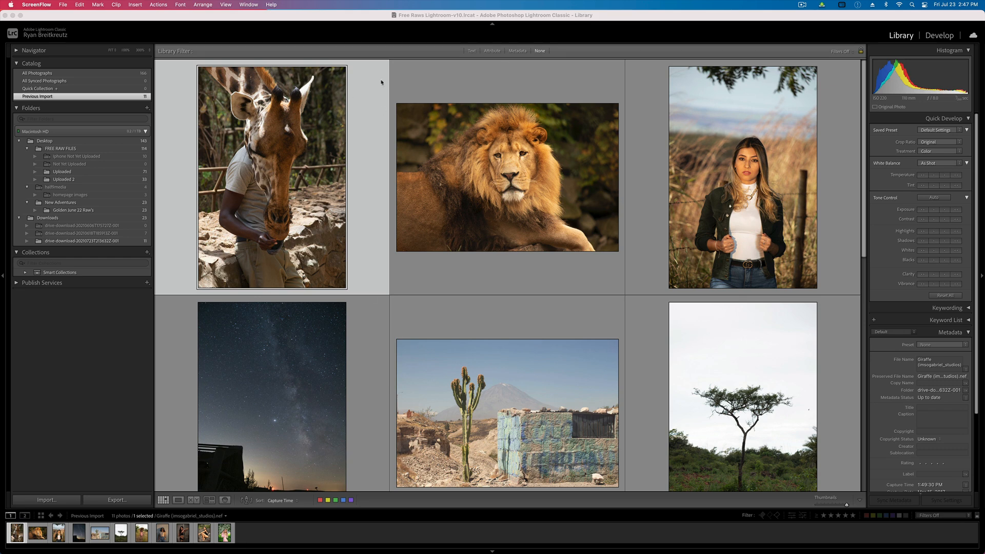
Open the giraffe photo in the Develop module and bring up its basic adjustments.
{"action": "double_click", "coordinate": [372, 184]}
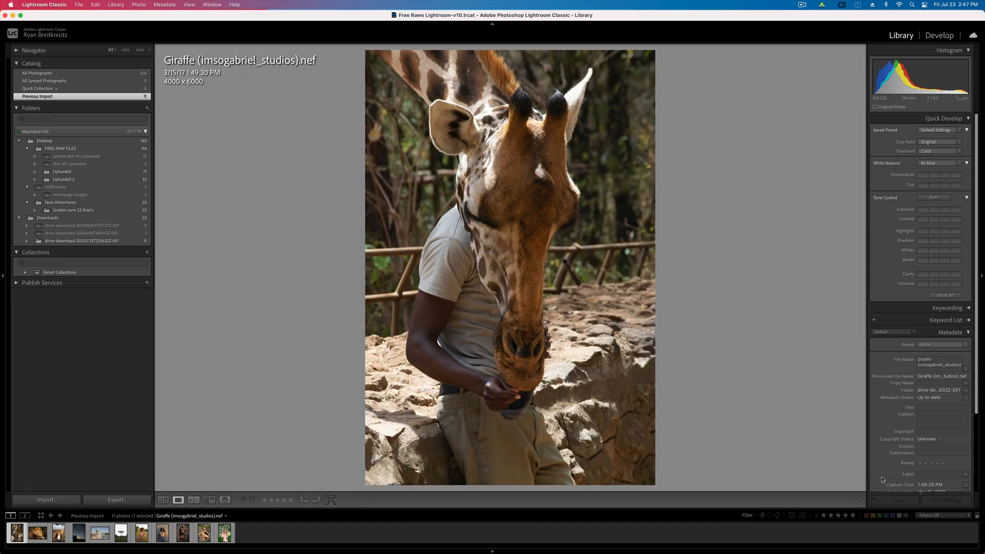
{"action": "key", "text": "d"}
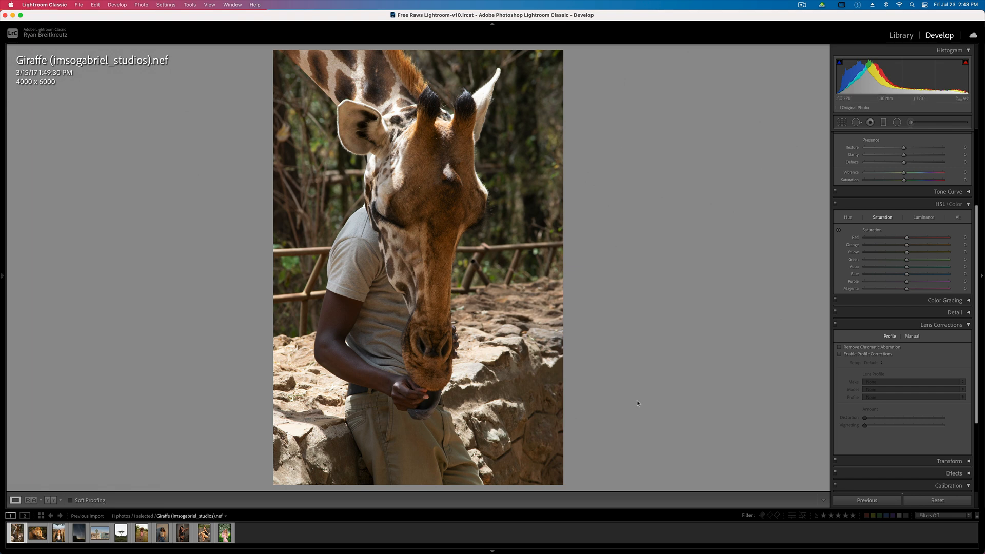
{"action": "scroll", "coordinate": [889, 283], "scroll_direction": "up", "scroll_amount": 5}
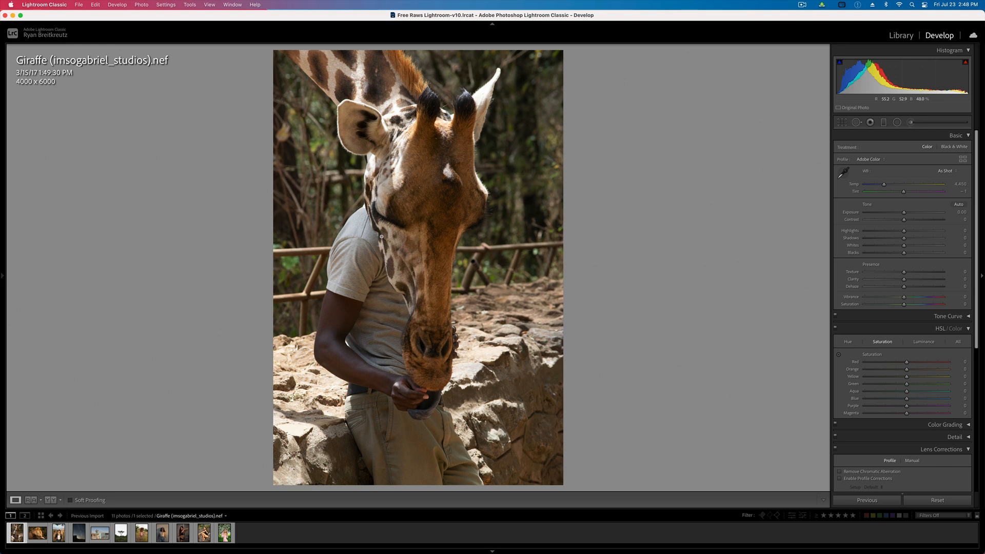
Open the full profile browser for the giraffe photo and look through the available profile groups.
{"action": "left_click", "coordinate": [875, 160]}
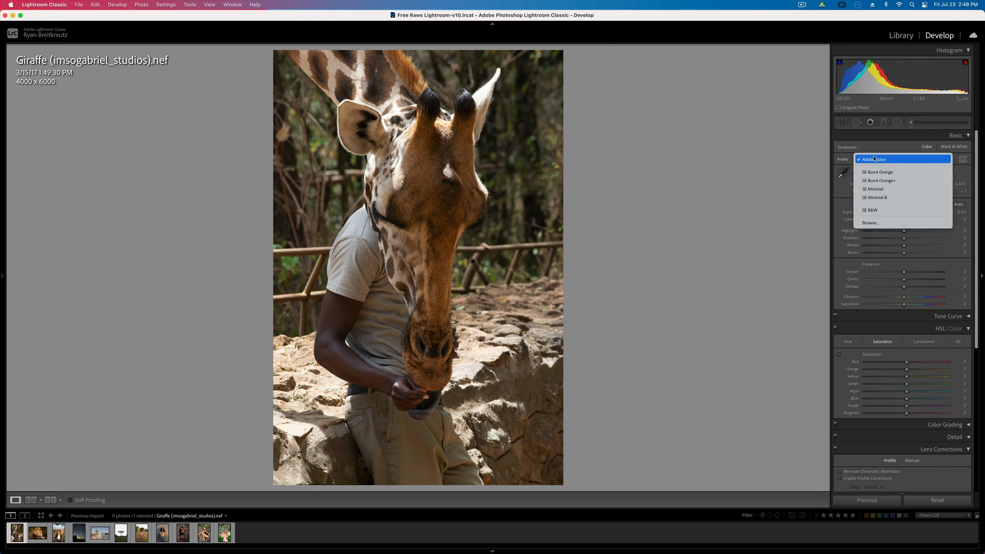
{"action": "left_click", "coordinate": [876, 223]}
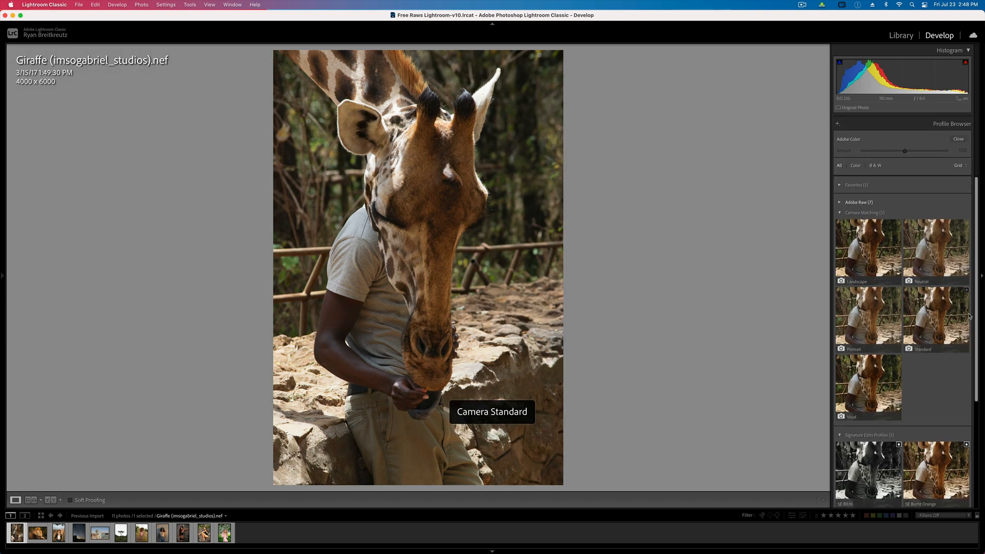
{"action": "scroll", "coordinate": [950, 334], "scroll_direction": "down", "scroll_amount": 3}
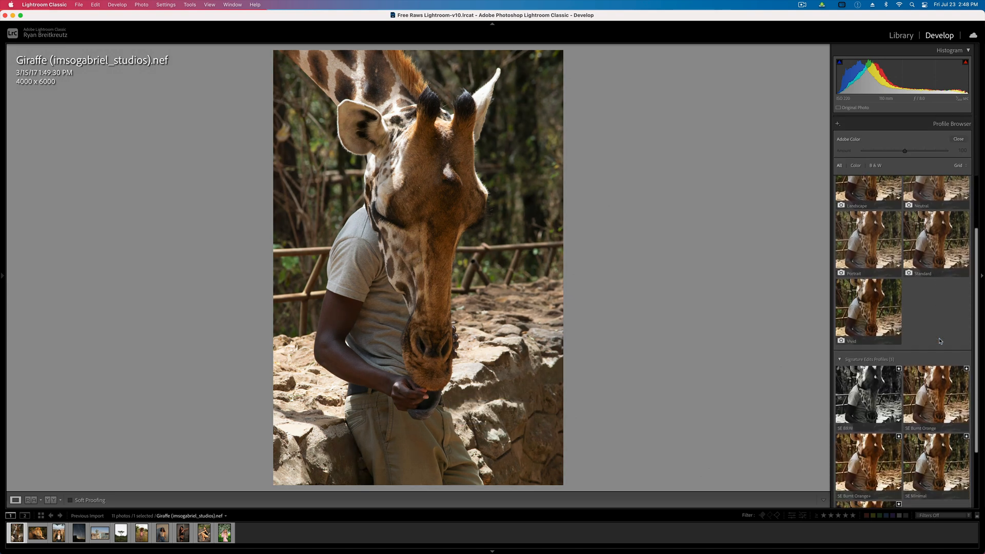
{"action": "scroll", "coordinate": [940, 340], "scroll_direction": "down", "scroll_amount": 3}
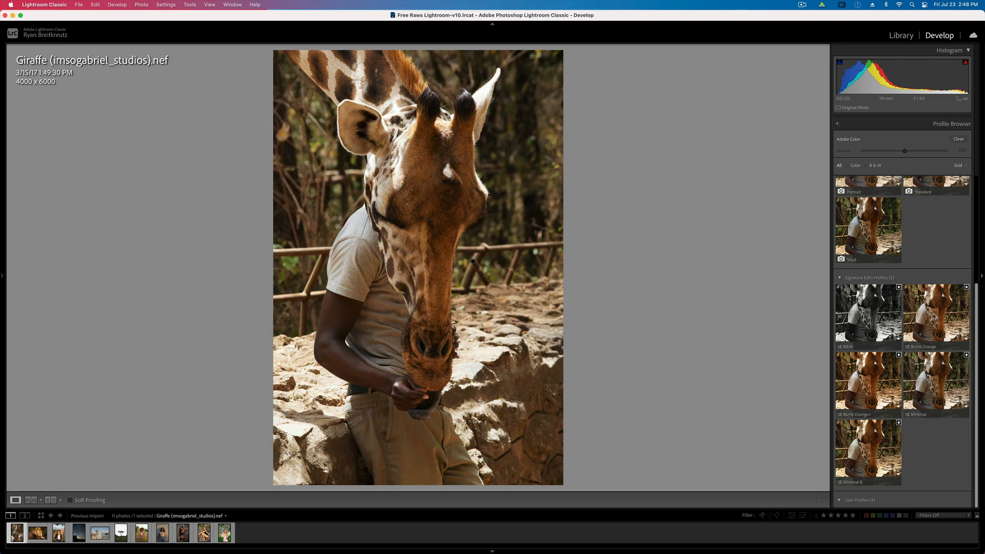
{"action": "scroll", "coordinate": [936, 319], "scroll_direction": "up", "scroll_amount": 5}
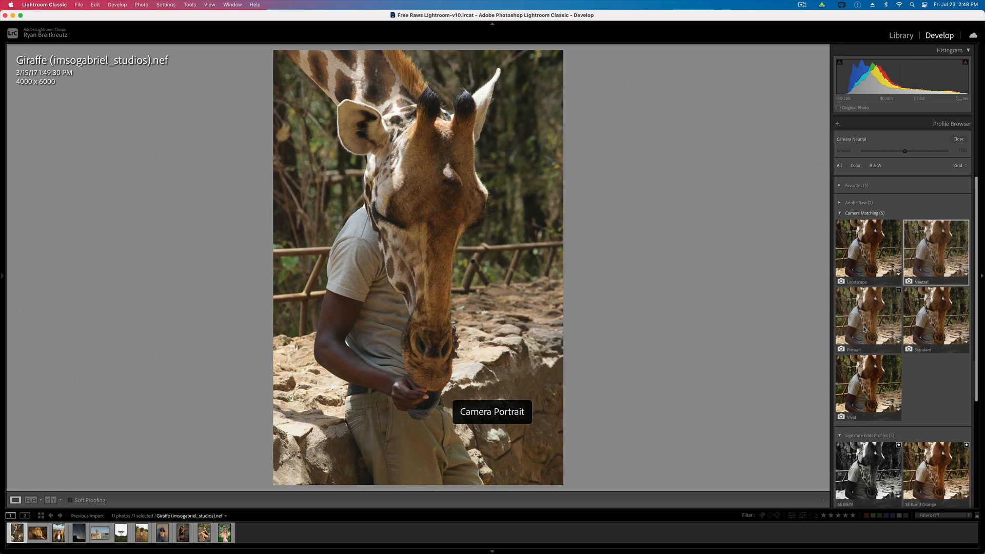
Try the Camera Matching profiles Standard, Neutral, Portrait and Vivid on the giraffe photo.
{"action": "left_click", "coordinate": [928, 312]}
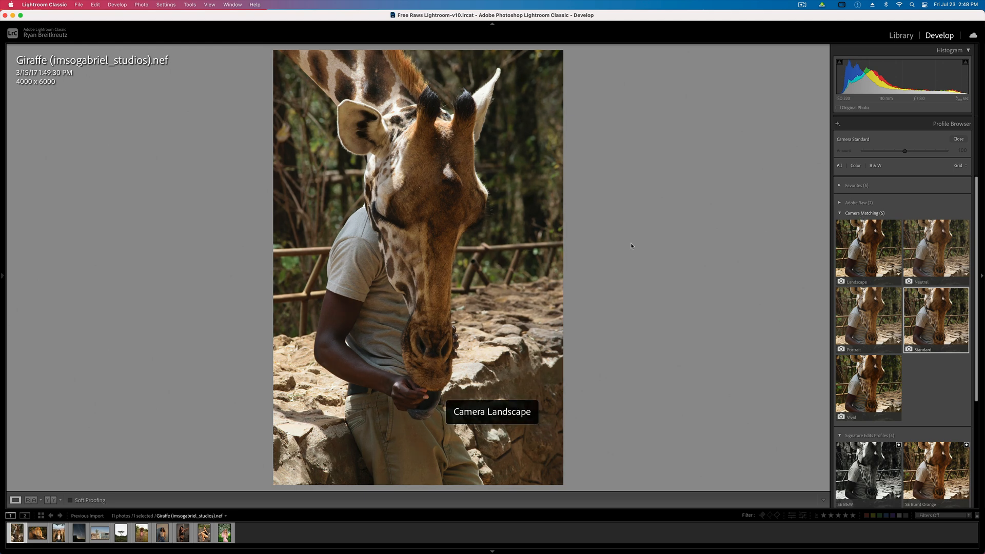
{"action": "left_click", "coordinate": [936, 250]}
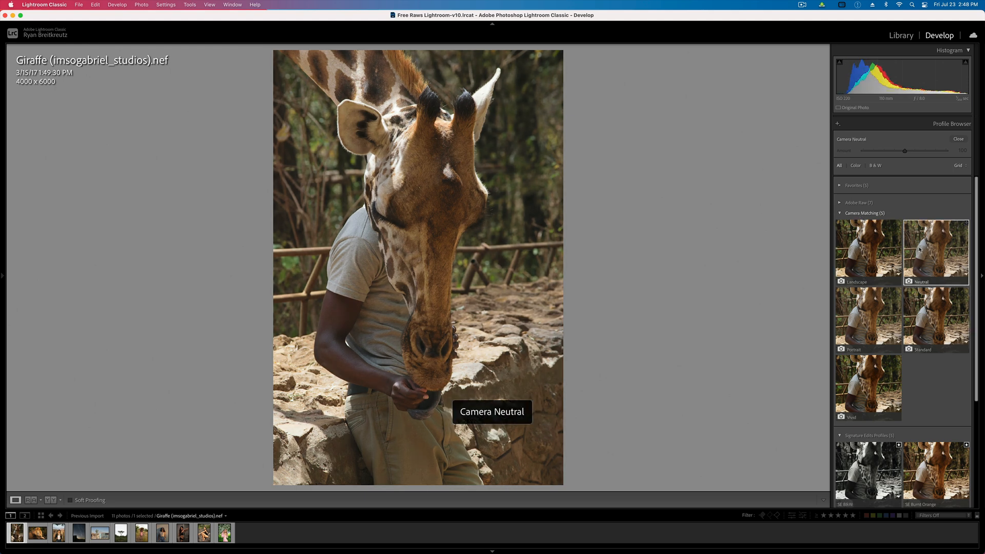
{"action": "left_click", "coordinate": [885, 315]}
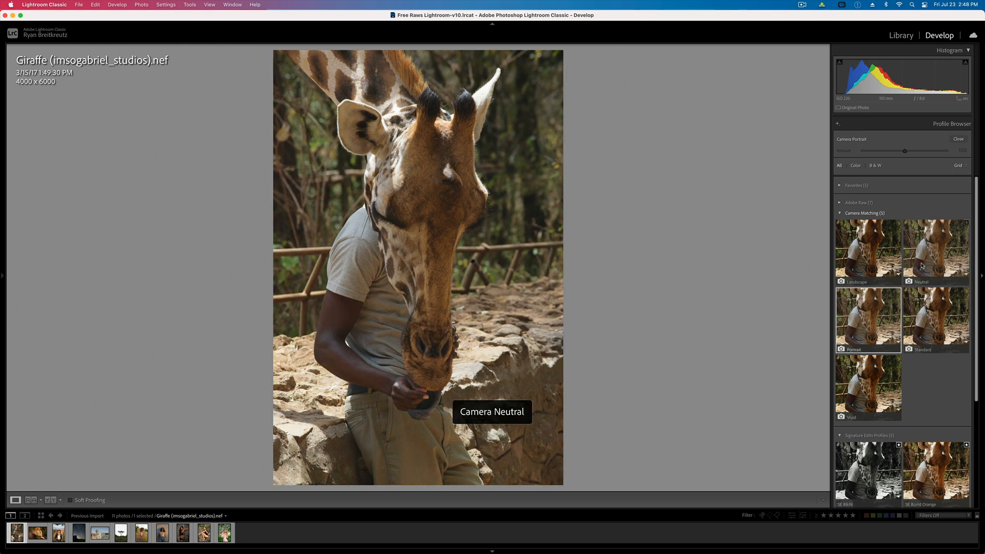
{"action": "left_click", "coordinate": [847, 361]}
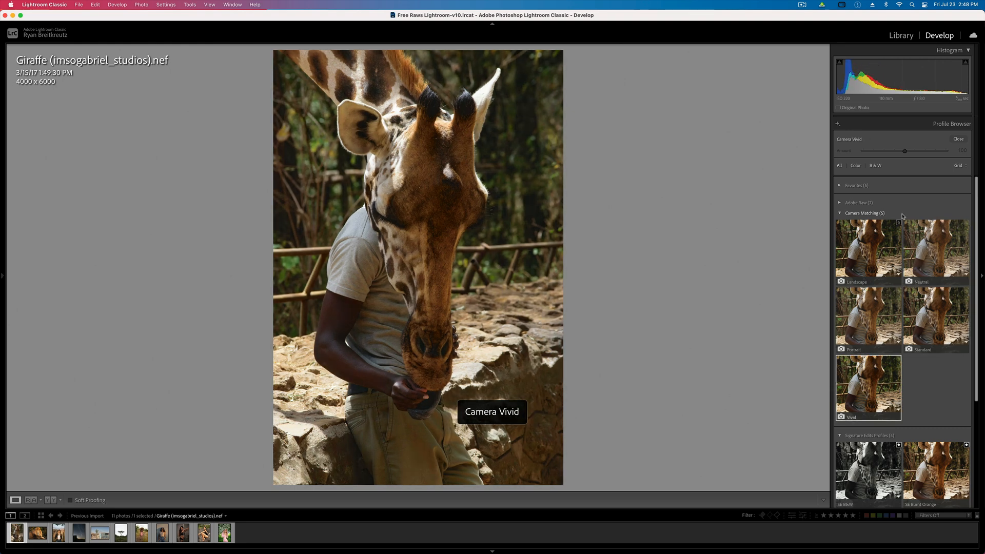
Expand the Adobe Raw profile group and try several of its profiles, including Adobe Portrait and Adobe Vivid.
{"action": "left_click", "coordinate": [840, 203]}
{"action": "left_click", "coordinate": [869, 308]}
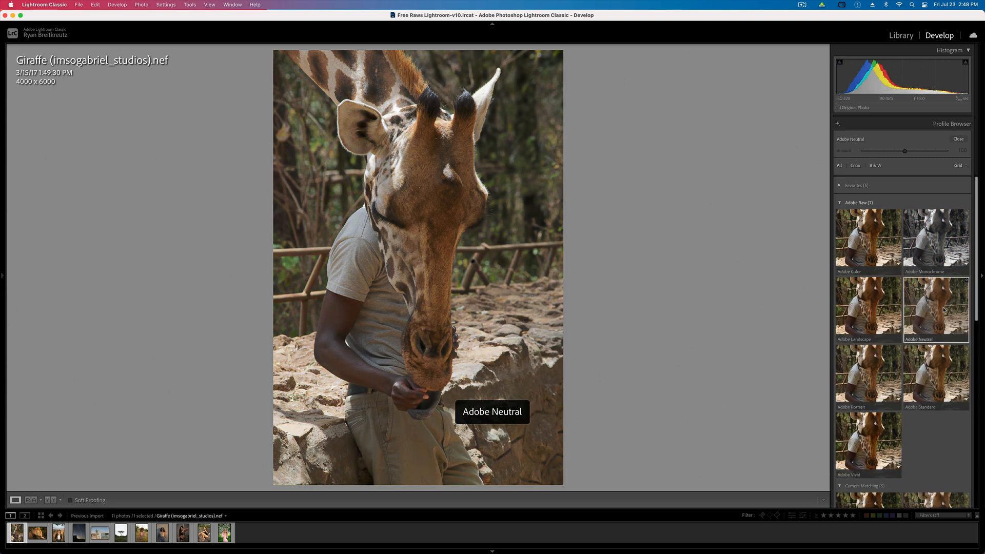
{"action": "left_click", "coordinate": [868, 375]}
{"action": "left_click", "coordinate": [869, 441]}
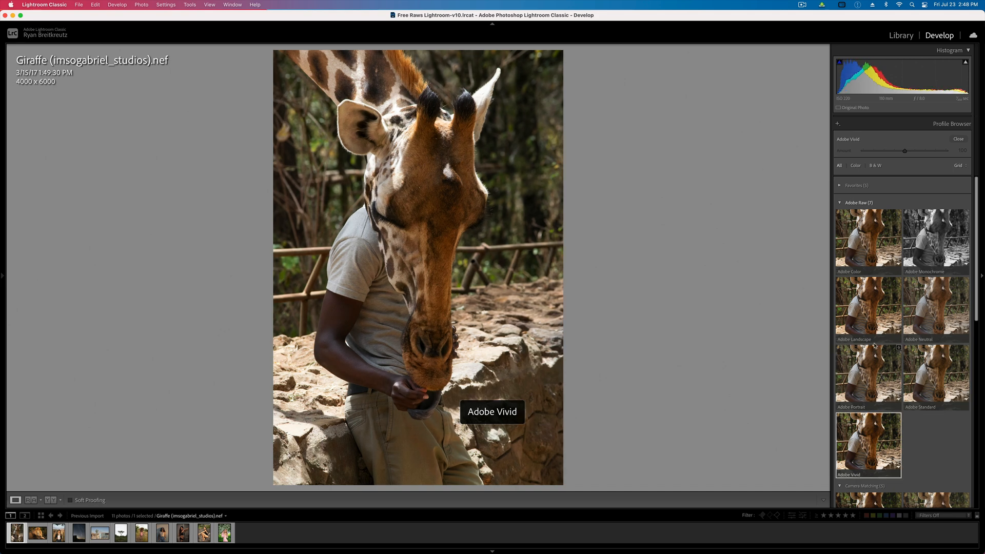
Try the Signature Edits profiles SE Burnt Orange, SE Burnt Orange+ and SE Minimal B, and test the profile amount.
{"action": "scroll", "coordinate": [893, 308], "scroll_direction": "down", "scroll_amount": 6}
{"action": "scroll", "coordinate": [891, 298], "scroll_direction": "down", "scroll_amount": 4}
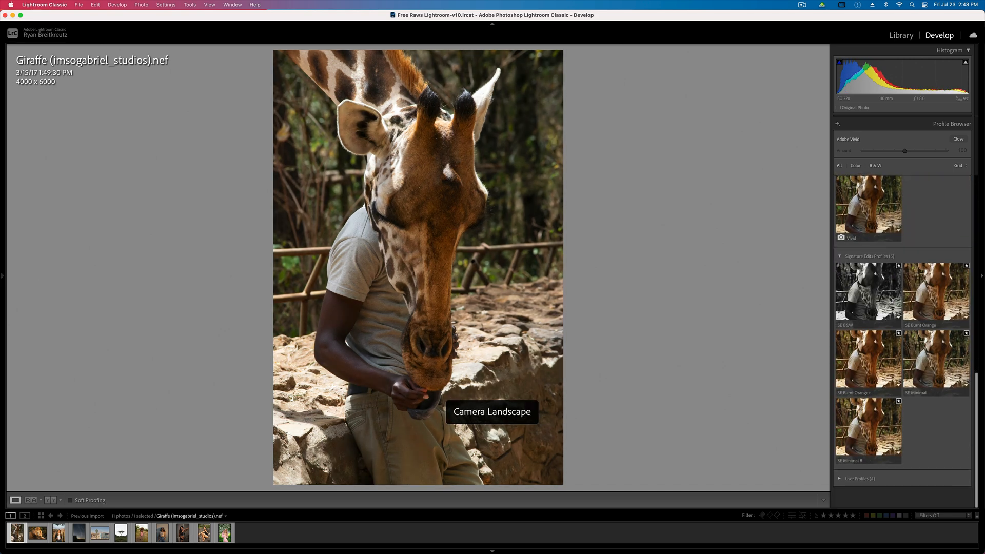
{"action": "left_click", "coordinate": [940, 315]}
{"action": "left_click", "coordinate": [868, 382]}
{"action": "left_click", "coordinate": [875, 460]}
{"action": "left_click", "coordinate": [874, 379]}
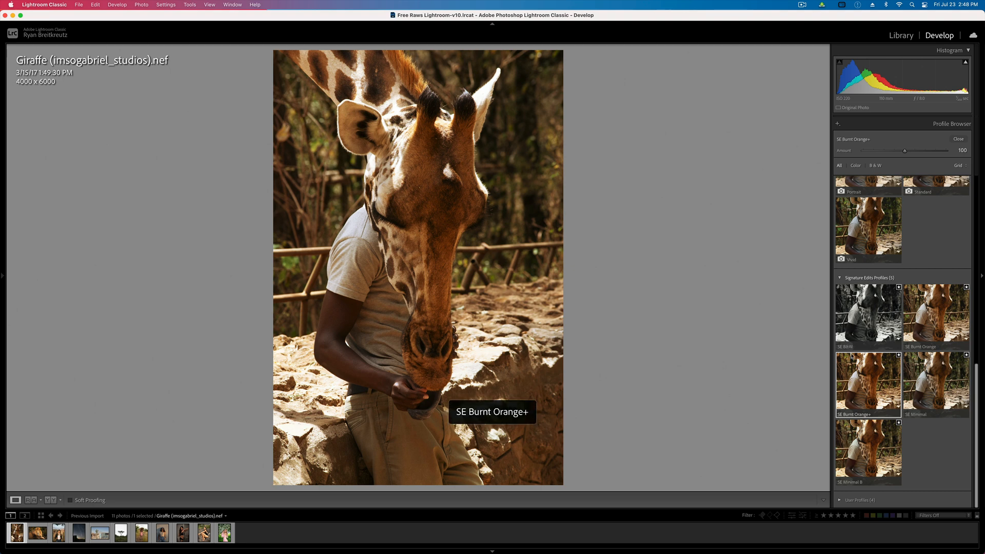
{"action": "mouse_move", "coordinate": [906, 153]}
{"action": "left_mouse_down"}
{"action": "mouse_move", "coordinate": [867, 152]}
{"action": "mouse_move", "coordinate": [974, 161]}
{"action": "mouse_move", "coordinate": [896, 156]}
{"action": "mouse_move", "coordinate": [916, 159]}
{"action": "mouse_move", "coordinate": [905, 157]}
{"action": "left_mouse_up"}
Apply the Camera Vivid profile from the Camera Matching group and close the profile browser.
{"action": "scroll", "coordinate": [901, 231], "scroll_direction": "up", "scroll_amount": 3}
{"action": "scroll", "coordinate": [868, 334], "scroll_direction": "up", "scroll_amount": 3}
{"action": "left_click", "coordinate": [851, 418]}
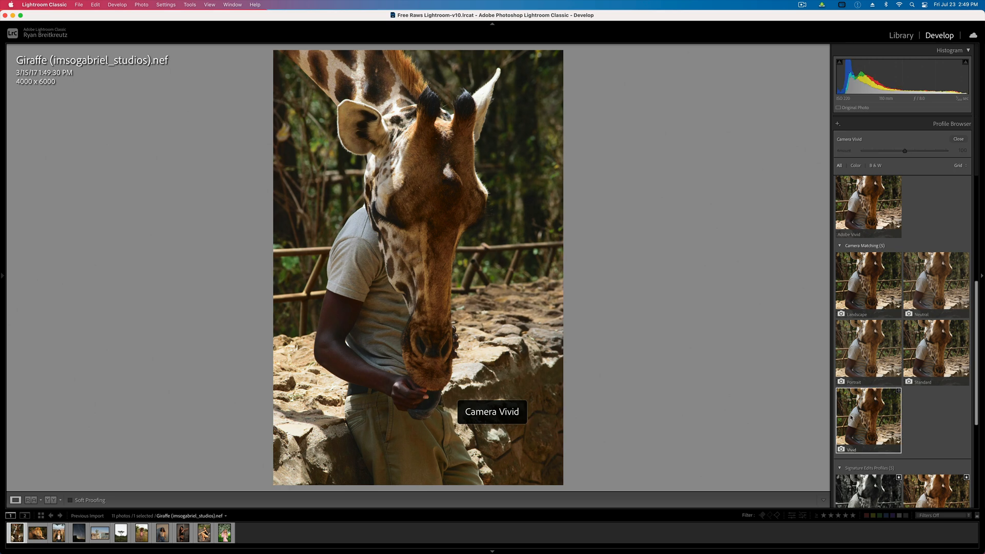
{"action": "left_click", "coordinate": [958, 140]}
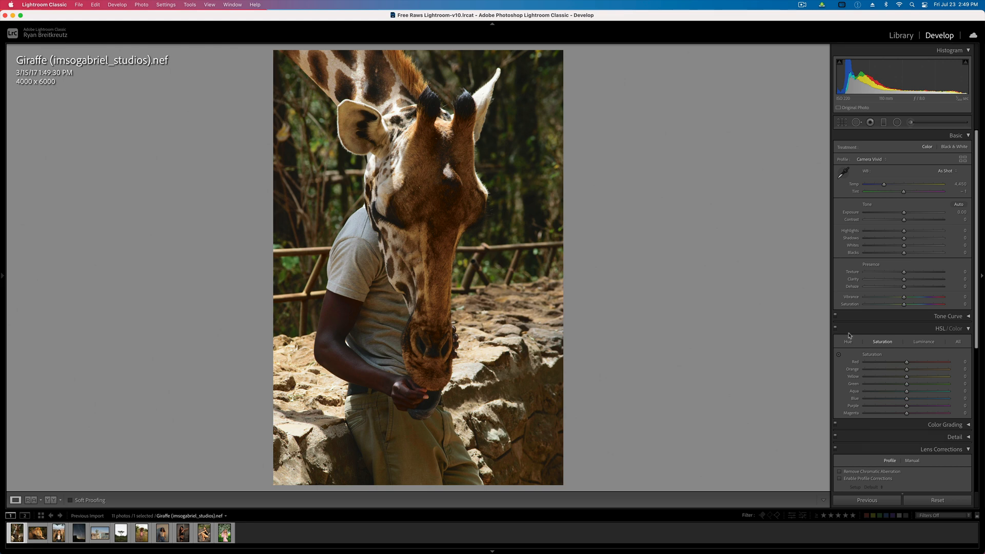
Set HSL saturation to red +32, orange +33, yellow -95 and green -62, and compare the photo with and without these color changes.
{"action": "left_click_drag", "start_coordinate": [892, 379], "coordinate": [920, 373]}
{"action": "left_click", "coordinate": [920, 362]}
{"action": "left_click", "coordinate": [835, 329]}
{"action": "left_click", "coordinate": [835, 329]}
{"action": "left_click", "coordinate": [835, 329]}
{"action": "left_click", "coordinate": [836, 329]}
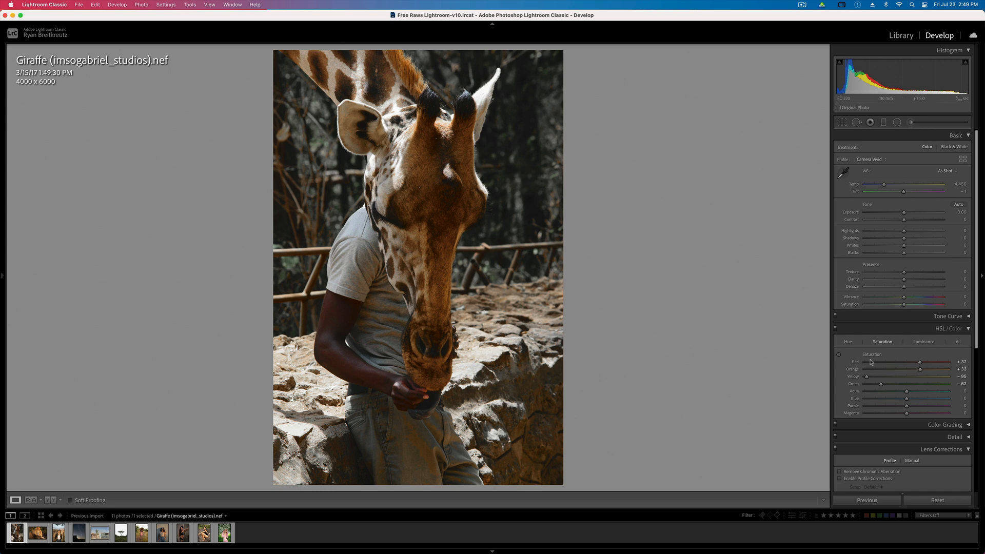
Set the yellow hue to -65 in HSL and test stronger and weaker green saturation.
{"action": "left_click", "coordinate": [849, 342]}
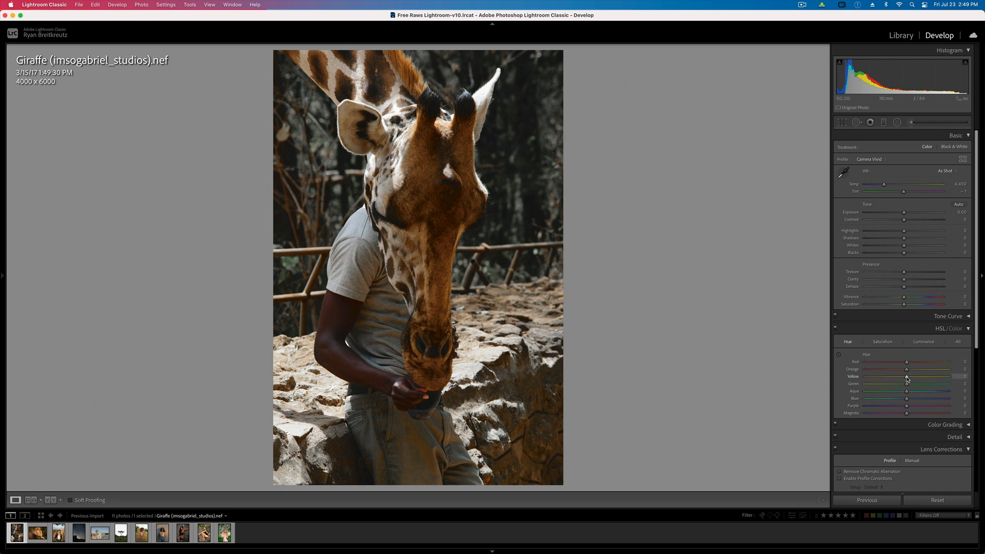
{"action": "left_click_drag", "start_coordinate": [907, 378], "coordinate": [874, 388]}
{"action": "left_click", "coordinate": [883, 342]}
{"action": "left_click_drag", "start_coordinate": [881, 384], "coordinate": [901, 390]}
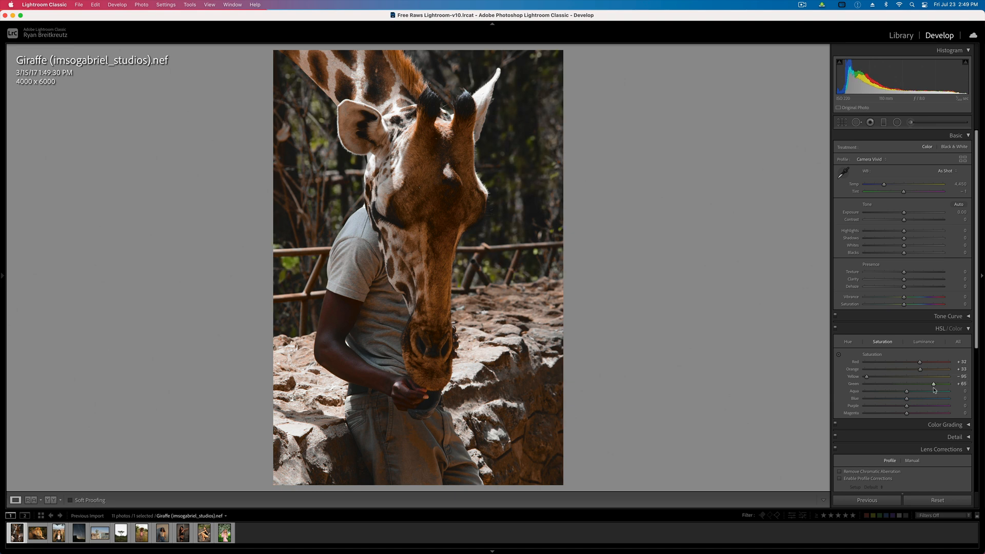
{"action": "left_click", "coordinate": [877, 385]}
Shift the green hue toward yellow and set the green saturation to about -45.
{"action": "left_click", "coordinate": [848, 342]}
{"action": "left_click", "coordinate": [872, 384]}
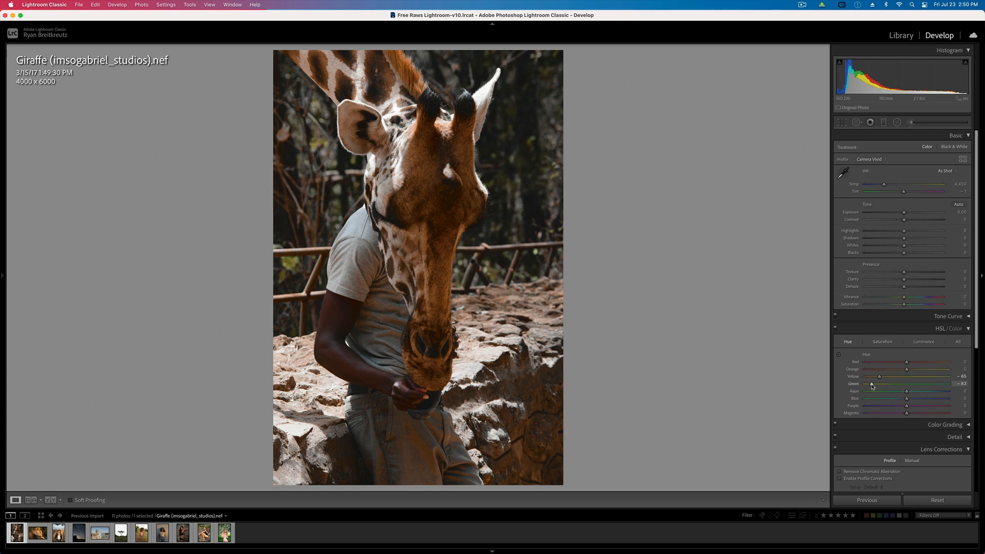
{"action": "left_click_drag", "start_coordinate": [873, 387], "coordinate": [883, 390]}
{"action": "left_click", "coordinate": [883, 341]}
{"action": "left_click_drag", "start_coordinate": [880, 386], "coordinate": [887, 386]}
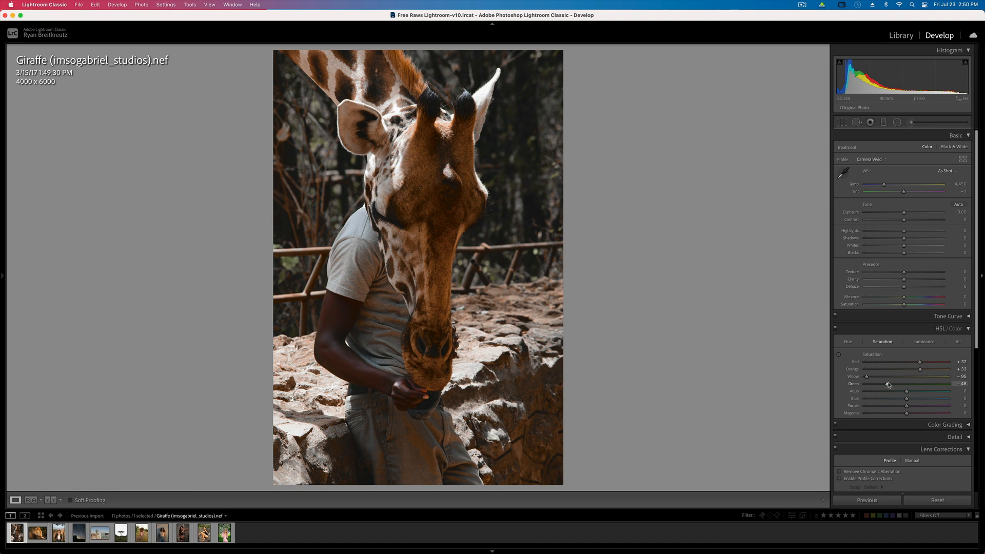
Collapse the HSL adjustments and raise the overall exposure to about +0.3.
{"action": "left_click", "coordinate": [960, 328]}
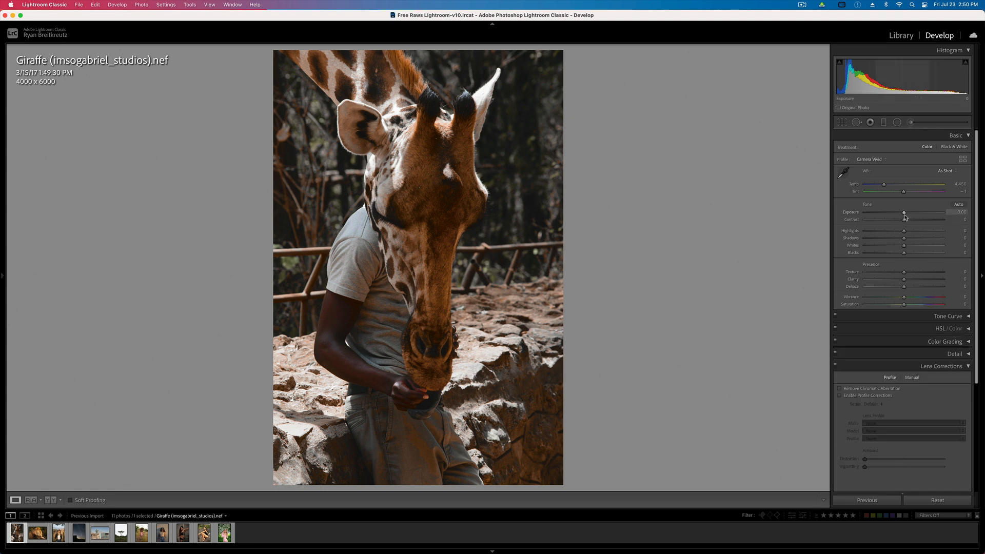
{"action": "left_click_drag", "start_coordinate": [906, 216], "coordinate": [908, 215]}
Draw a tall radial filter centered on the giraffe's face, enclosing its head, and reset all of the filter's effect values.
{"action": "left_click", "coordinate": [897, 123]}
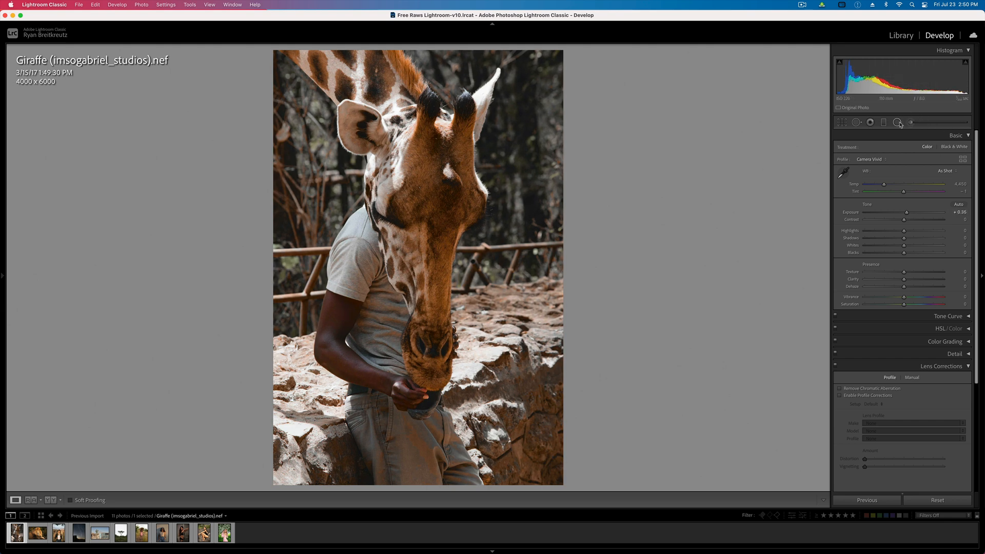
{"action": "left_click_drag", "start_coordinate": [423, 187], "coordinate": [533, 499]}
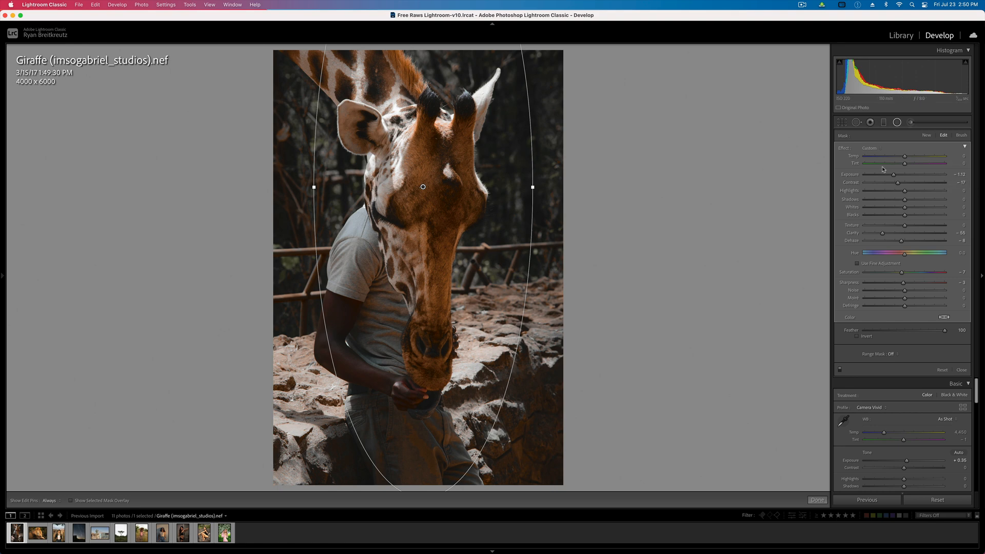
{"action": "key", "text": "alt"}
{"action": "left_click", "coordinate": [844, 150]}
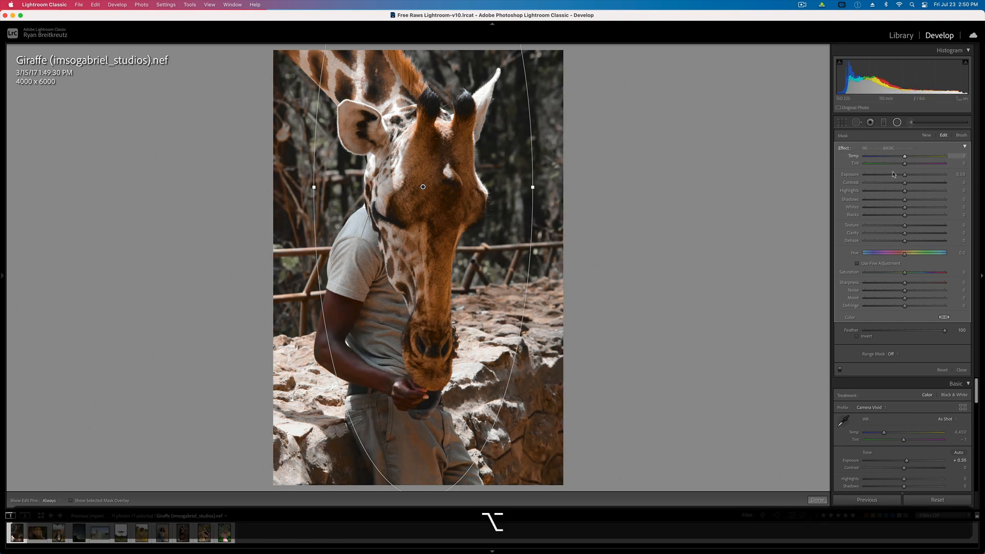
Set the radial filter's exposure to -0.53, contrast to about 45, texture to -20 and saturation to 27, slightly reduce clarity and dehaze, and finish the filter.
{"action": "mouse_move", "coordinate": [904, 183]}
{"action": "left_mouse_down"}
{"action": "mouse_move", "coordinate": [926, 191]}
{"action": "mouse_move", "coordinate": [899, 176]}
{"action": "left_mouse_up"}
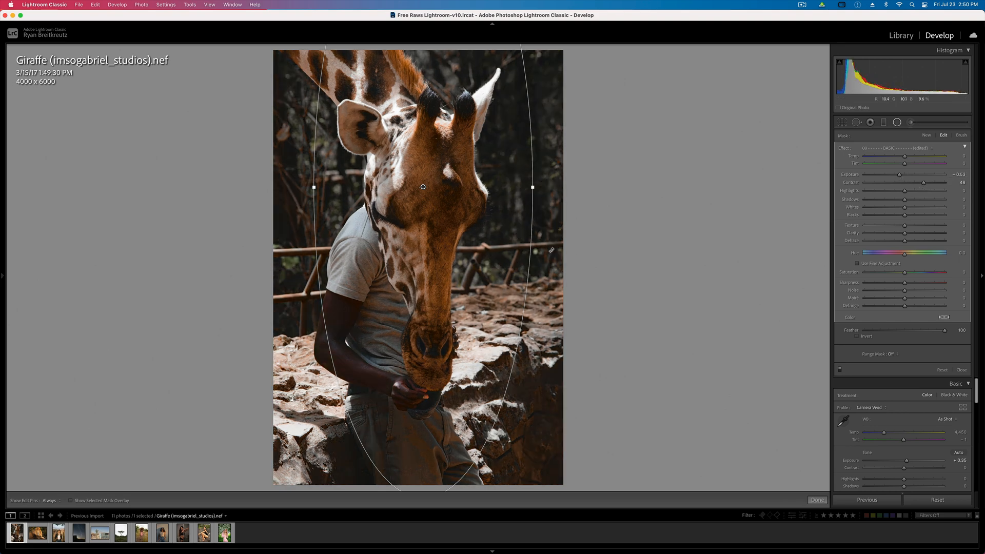
{"action": "left_click_drag", "start_coordinate": [905, 225], "coordinate": [899, 242]}
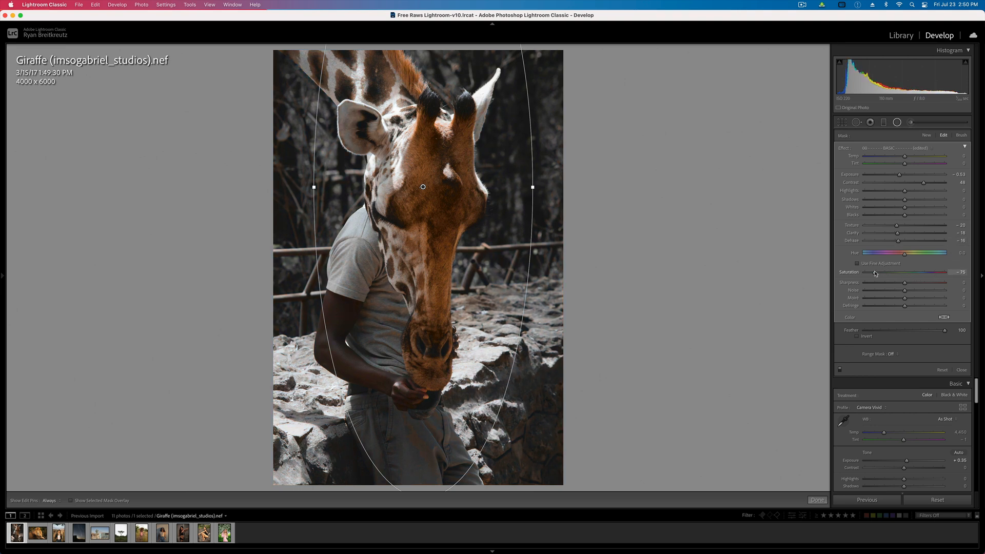
{"action": "left_click_drag", "start_coordinate": [890, 276], "coordinate": [923, 278]}
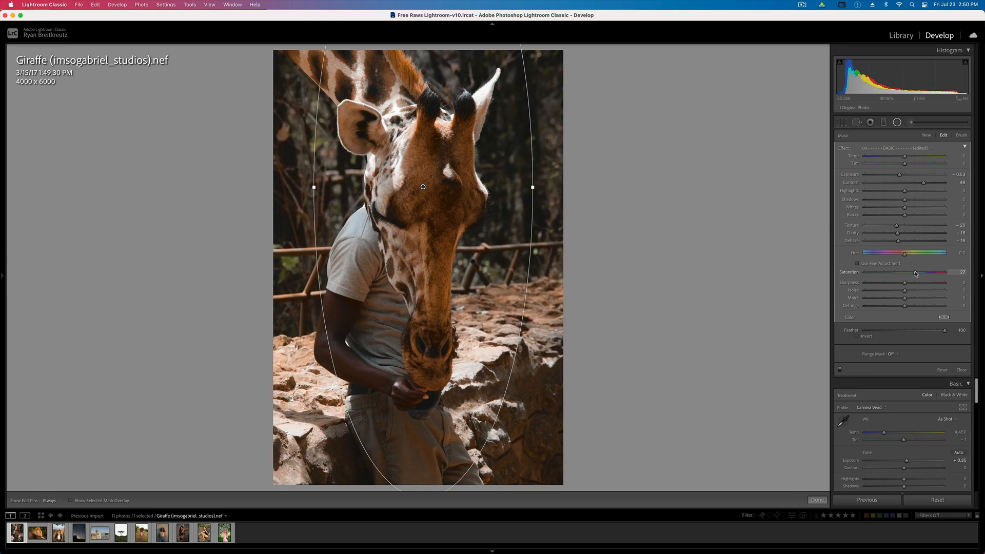
{"action": "key", "text": "Return"}
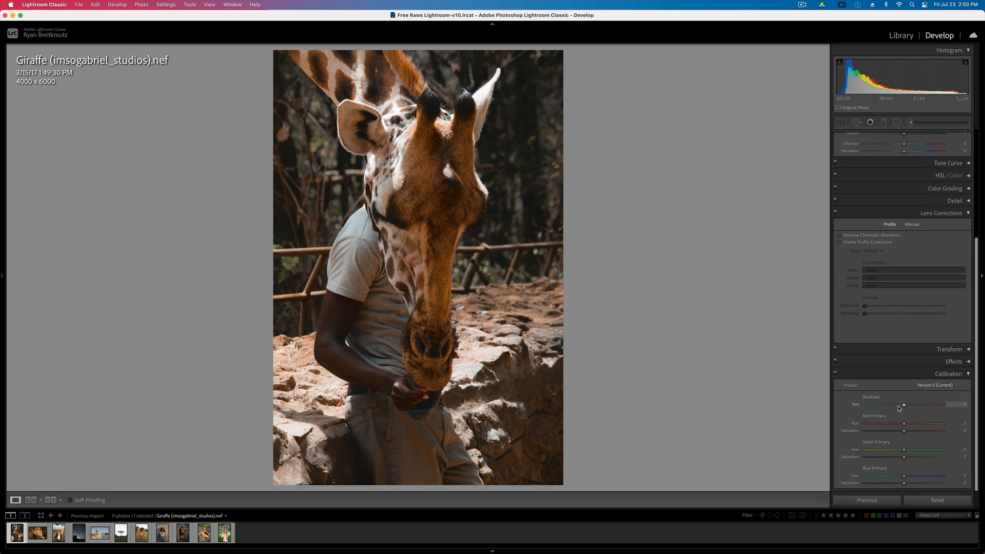
Calibrate the primaries: red hue -4 and saturation +60, green saturation -100, blue hue -33, and adjust the blue saturation.
{"action": "left_click_drag", "start_coordinate": [897, 425], "coordinate": [897, 424]}
{"action": "left_click_drag", "start_coordinate": [883, 451], "coordinate": [849, 463]}
{"action": "left_click", "coordinate": [923, 458]}
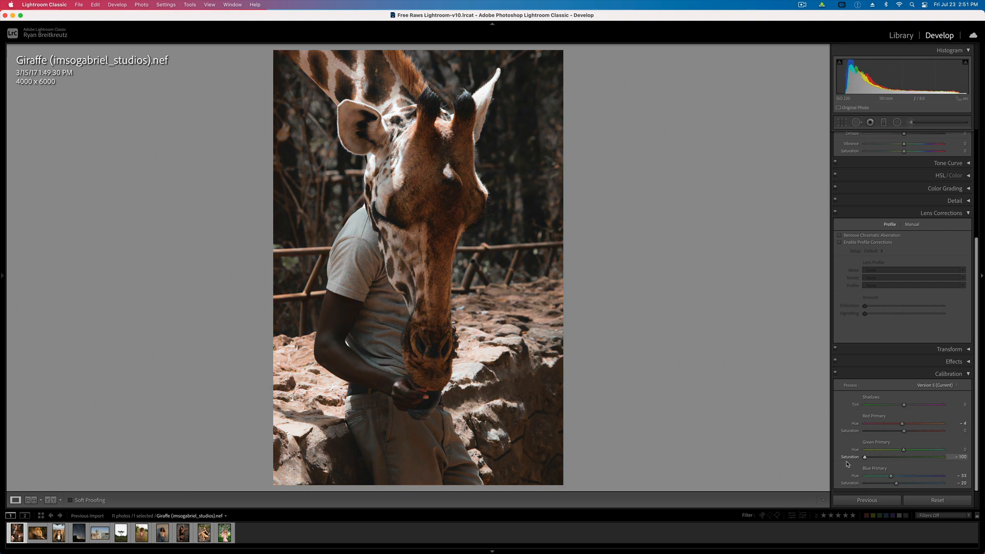
{"action": "mouse_move", "coordinate": [912, 434]}
{"action": "left_mouse_down"}
{"action": "mouse_move", "coordinate": [936, 434]}
{"action": "mouse_move", "coordinate": [927, 433]}
{"action": "left_mouse_up"}
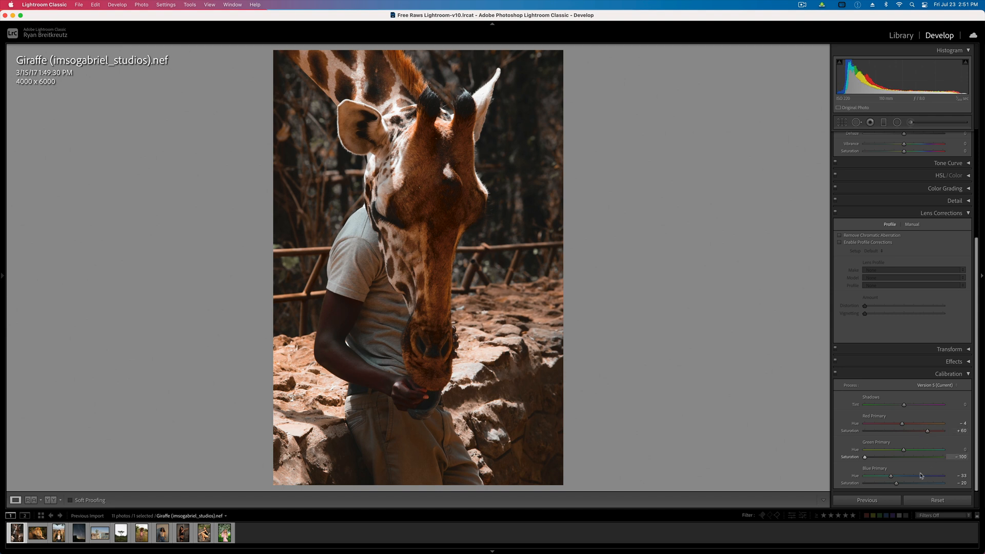
{"action": "mouse_move", "coordinate": [906, 486]}
{"action": "left_mouse_down"}
{"action": "mouse_move", "coordinate": [918, 487]}
{"action": "mouse_move", "coordinate": [905, 484]}
{"action": "left_mouse_up"}
Compare the edited giraffe photo with its unedited version.
{"action": "key", "text": "backslash"}
{"action": "key", "text": "backslash"}
{"action": "key", "text": "backslash"}
{"action": "key", "text": "backslash"}
Add shadow, midtone and highlight points to the tone curve and lift its black point to output 12.
{"action": "scroll", "coordinate": [923, 285], "scroll_direction": "up", "scroll_amount": 5}
{"action": "left_click", "coordinate": [903, 317]}
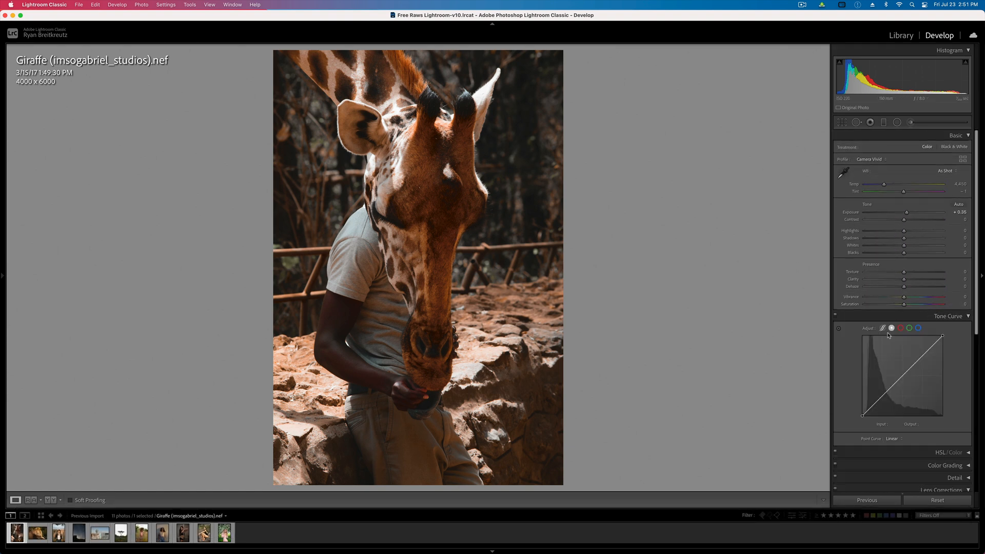
{"action": "left_click", "coordinate": [883, 396]}
{"action": "left_click", "coordinate": [922, 356]}
{"action": "left_click", "coordinate": [863, 415]}
{"action": "mouse_move", "coordinate": [863, 417]}
{"action": "left_mouse_down"}
{"action": "mouse_move", "coordinate": [859, 404]}
{"action": "mouse_move", "coordinate": [857, 414]}
{"action": "left_mouse_up"}
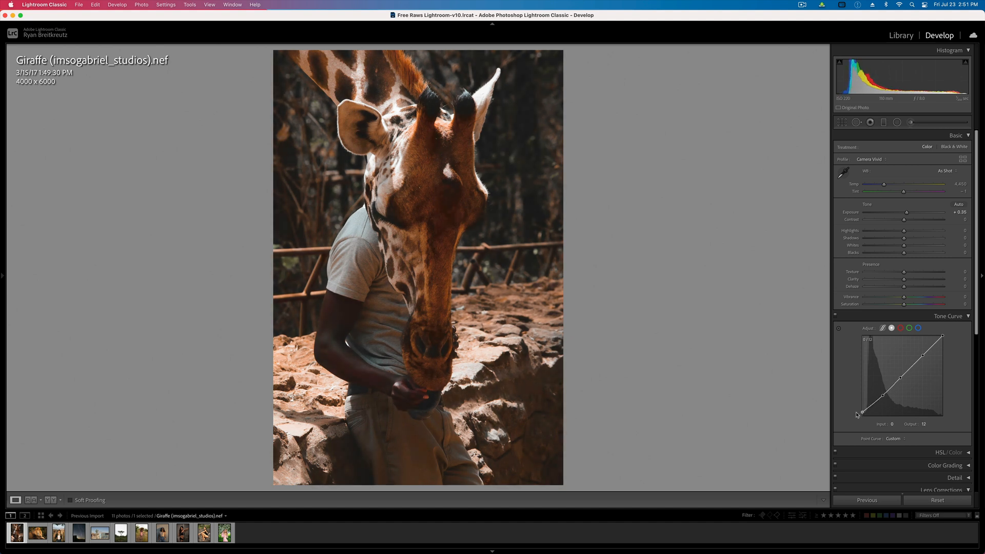
Compare the giraffe photo with its tone curve switched off and on.
{"action": "left_click", "coordinate": [835, 317]}
{"action": "left_click", "coordinate": [835, 317]}
{"action": "left_click", "coordinate": [835, 317]}
{"action": "left_click", "coordinate": [836, 317]}
{"action": "left_click", "coordinate": [835, 317]}
{"action": "left_click", "coordinate": [835, 317]}
Lower the tone curve's white point to output about 215 and its highlight point to input 199, output 169.
{"action": "left_click_drag", "start_coordinate": [942, 336], "coordinate": [952, 361]}
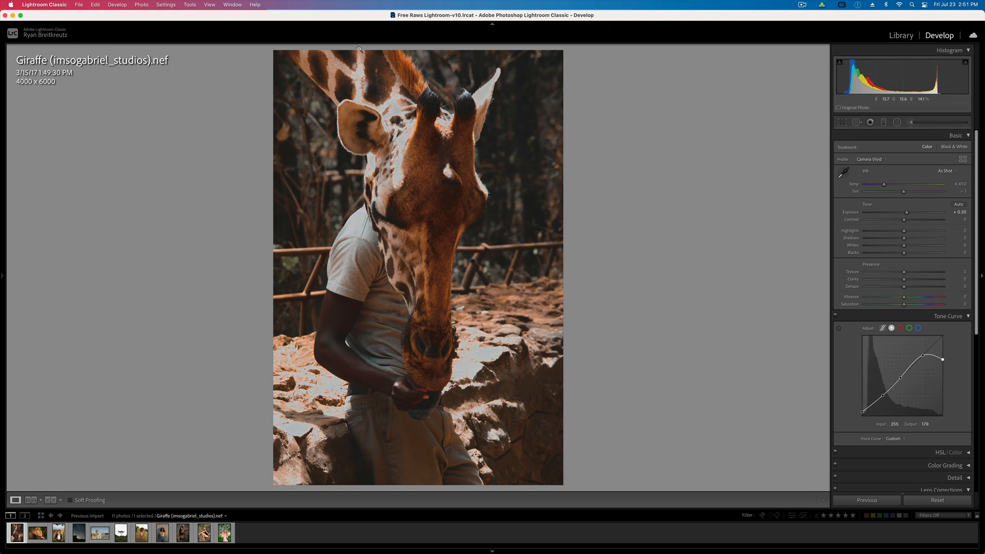
{"action": "left_click_drag", "start_coordinate": [943, 359], "coordinate": [979, 297]}
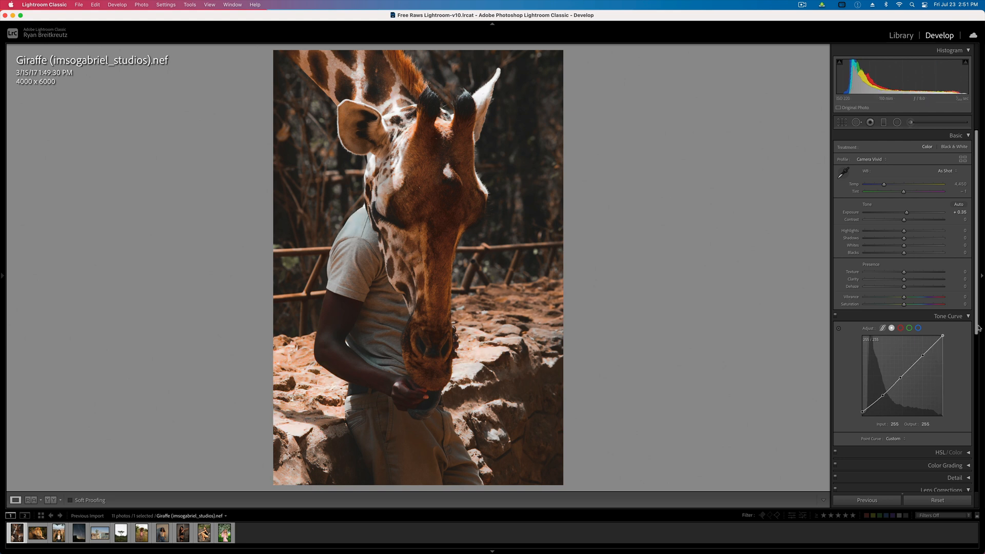
{"action": "left_click_drag", "start_coordinate": [978, 335], "coordinate": [957, 349]}
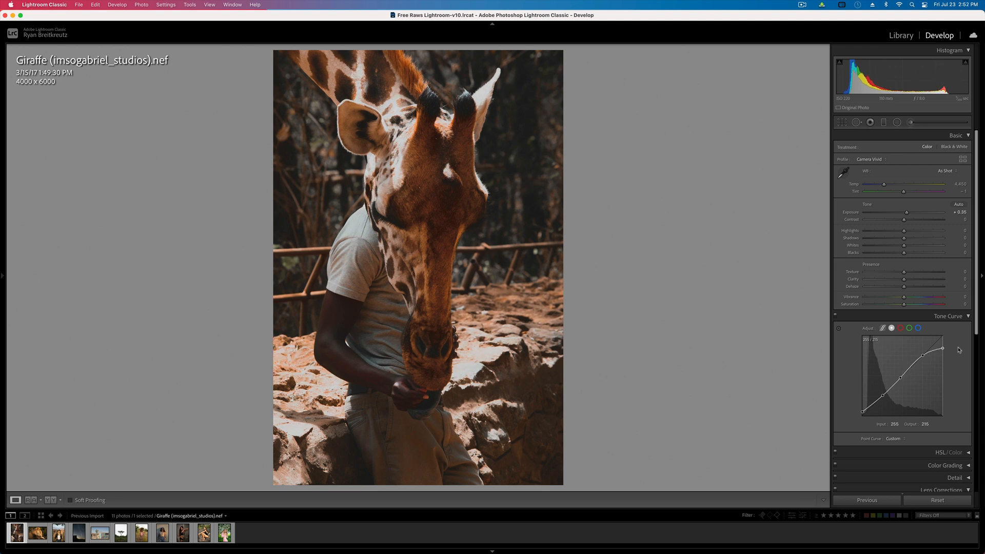
{"action": "left_click", "coordinate": [924, 355]}
{"action": "left_click_drag", "start_coordinate": [924, 359], "coordinate": [927, 366]}
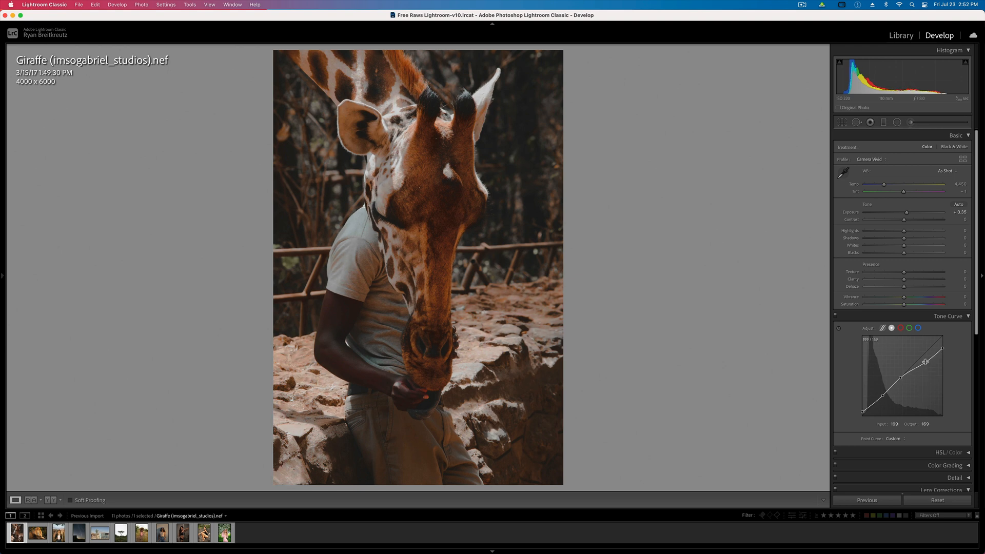
Check the effect of the lowered white and highlight points by switching the tone curve off and on.
{"action": "left_click", "coordinate": [836, 316]}
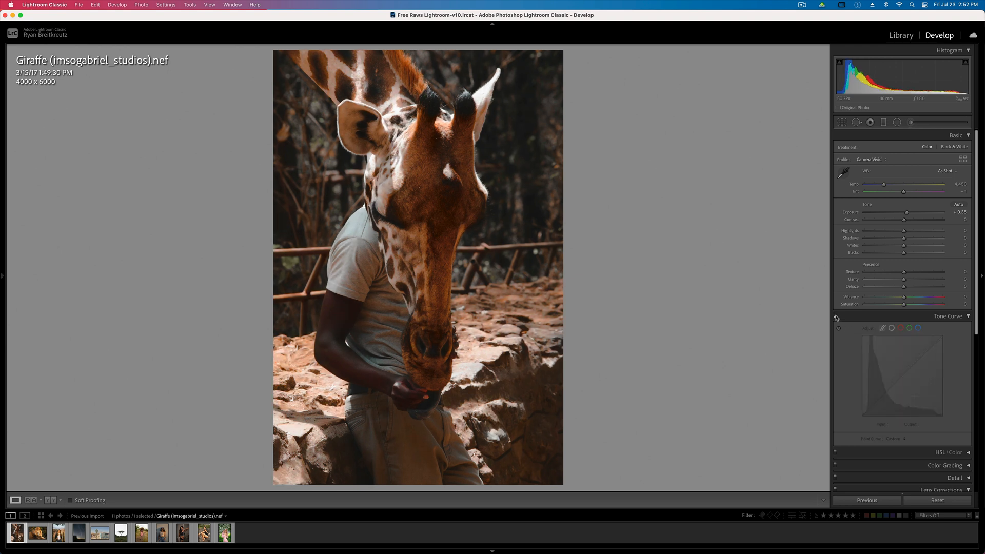
{"action": "left_click", "coordinate": [836, 316]}
{"action": "left_click", "coordinate": [836, 316]}
{"action": "left_click", "coordinate": [836, 317]}
Brighten the giraffe photo by setting its exposure to +1.01.
{"action": "key", "text": "shift+equal"}
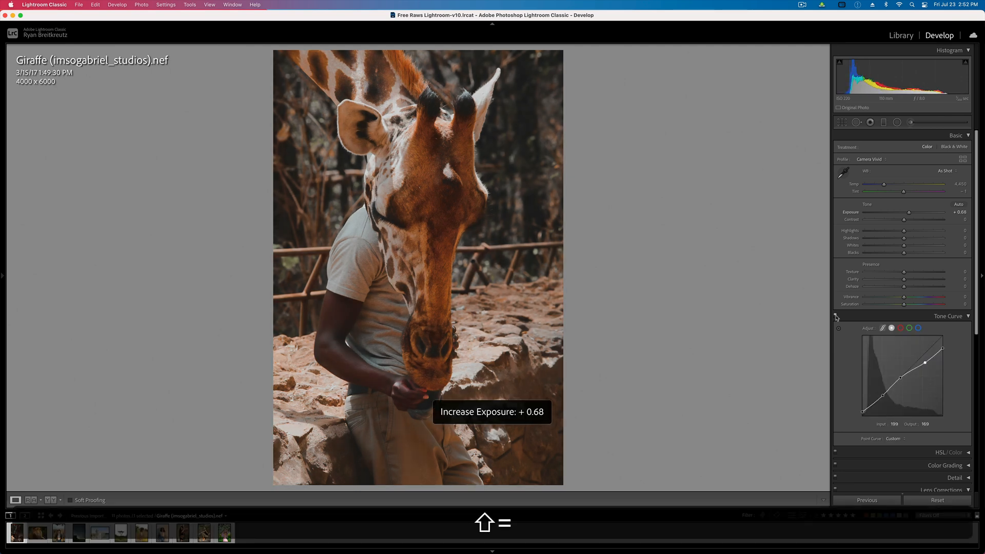
{"action": "key", "text": "shift+equal"}
{"action": "key", "text": "shift+equal"}
{"action": "key", "text": "shift+minus"}
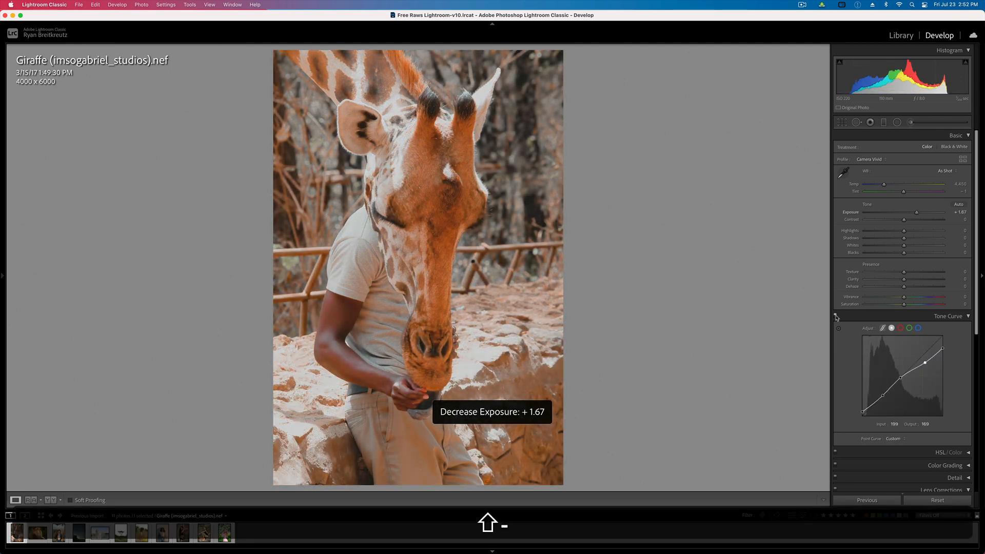
{"action": "key", "text": "shift+equal"}
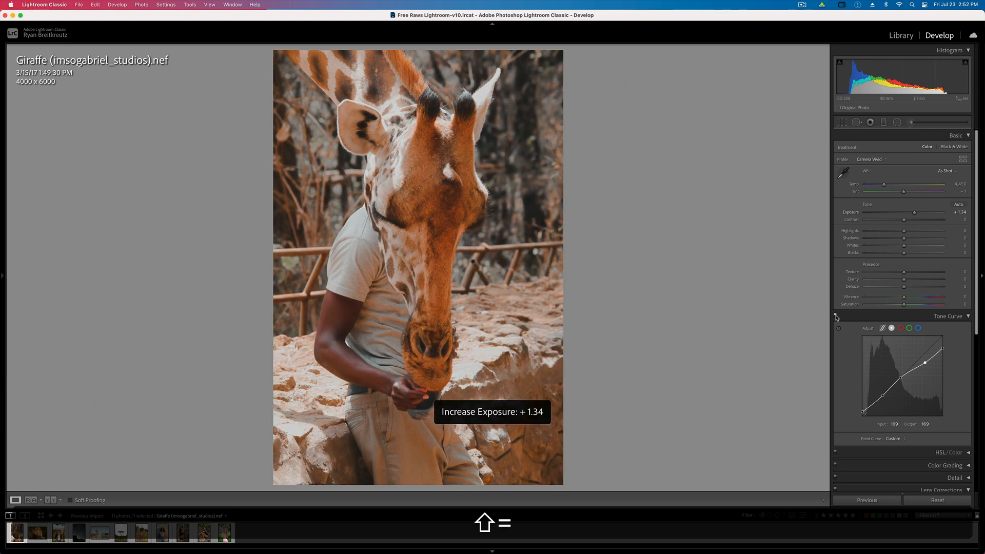
{"action": "key", "text": "shift+minus"}
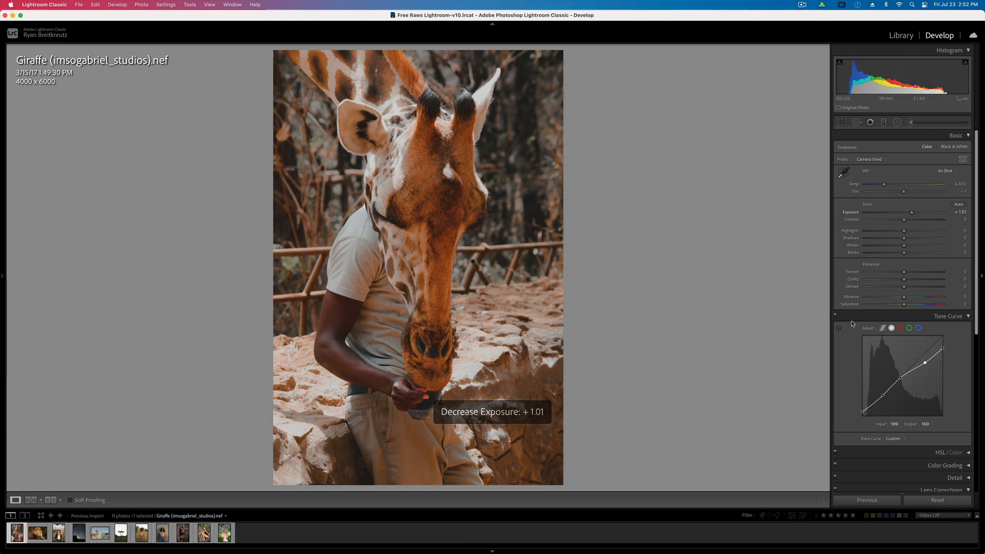
Lower the tone curve's white point to output 193 and compare the photo with and without the curve.
{"action": "left_click_drag", "start_coordinate": [944, 351], "coordinate": [949, 363]}
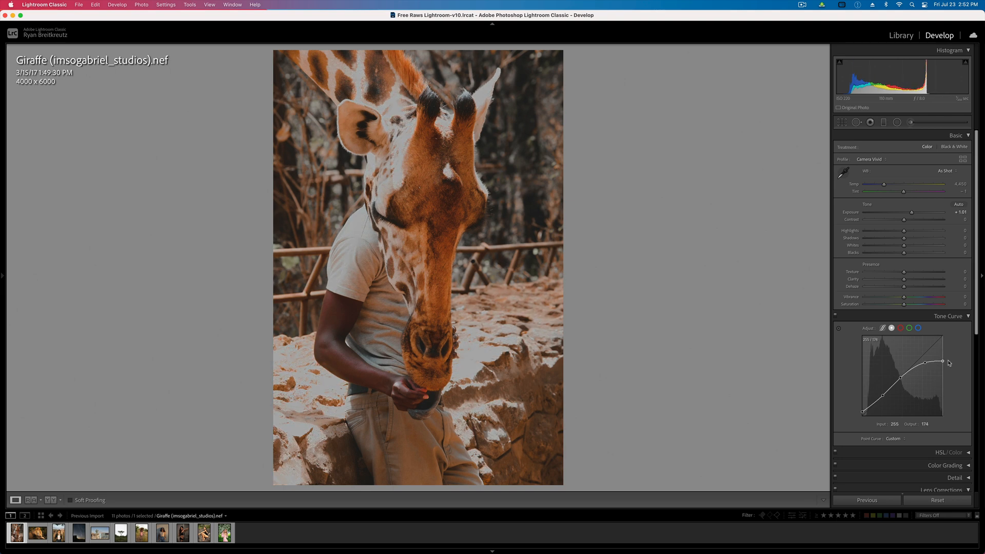
{"action": "left_click", "coordinate": [836, 316]}
{"action": "left_click", "coordinate": [835, 316]}
{"action": "left_click", "coordinate": [835, 316]}
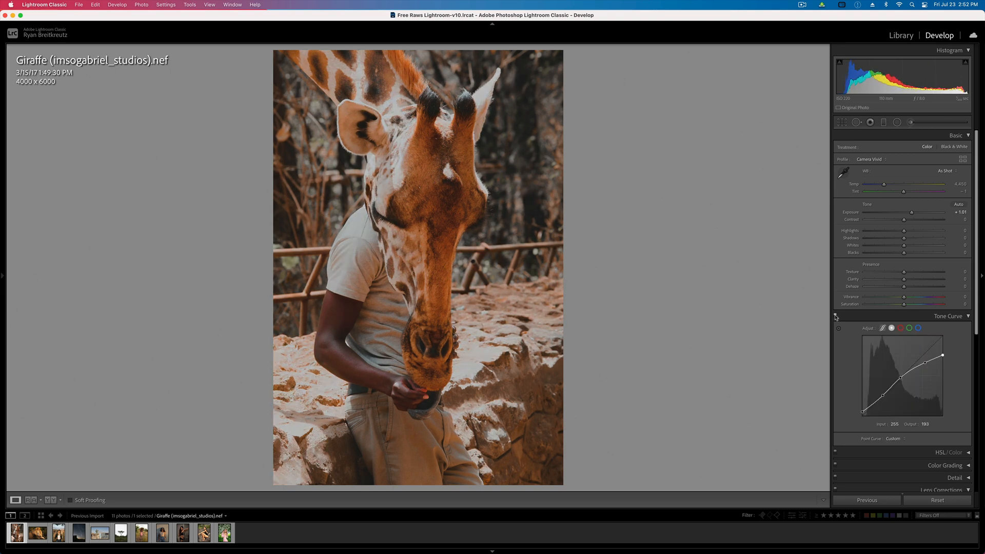
{"action": "left_click", "coordinate": [836, 316]}
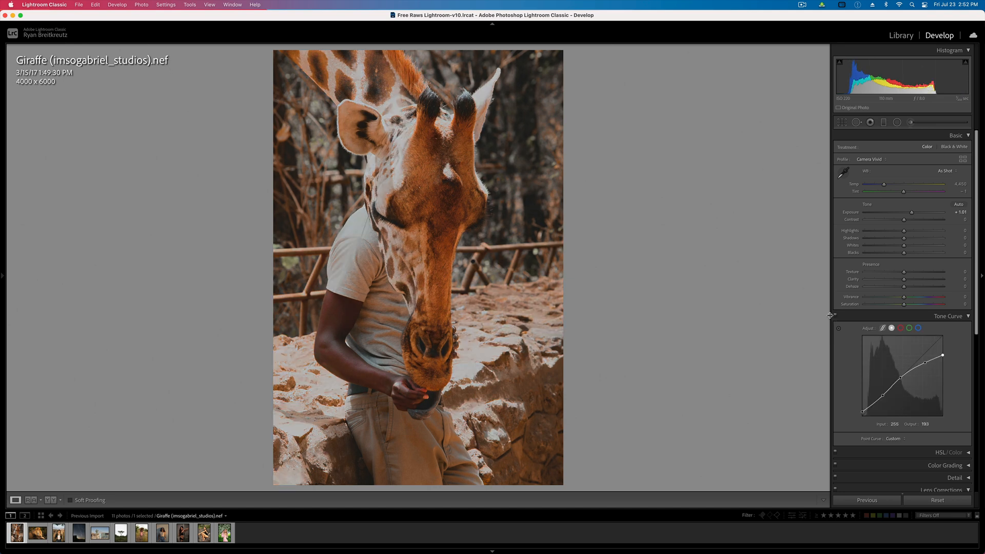
Cool the giraffe photo's temperature to 4,284 and set its exposure to +0.81.
{"action": "left_click_drag", "start_coordinate": [884, 184], "coordinate": [879, 187]}
{"action": "key", "text": "minus"}
{"action": "key", "text": "minus"}
{"action": "key", "text": "minus"}
{"action": "key", "text": "equal"}
{"action": "key", "text": "minus"}
{"action": "key", "text": "equal"}
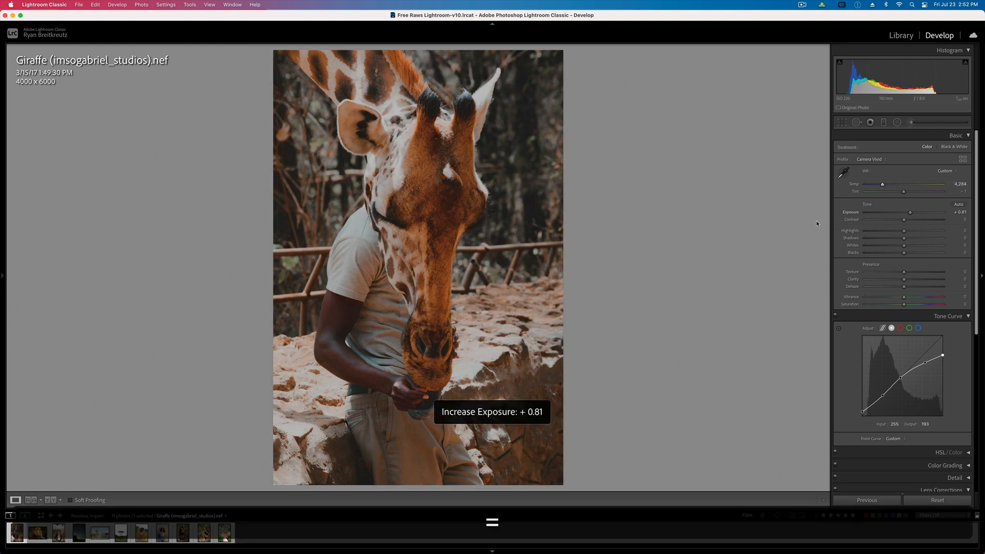
Switch to the lion photo, try the SE 03 ++ preset on it, and clear it with the -RESET ALL- preset.
{"action": "key", "text": "Right"}
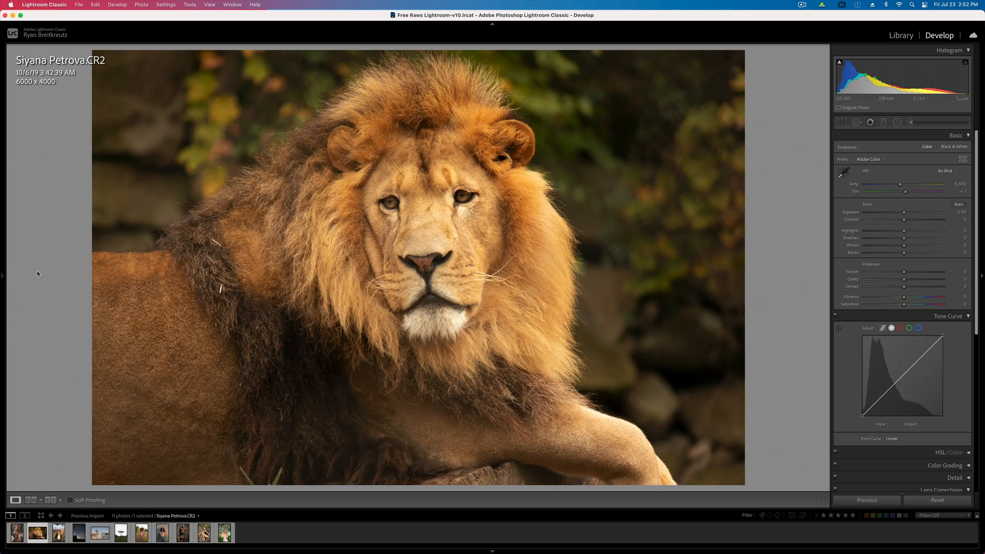
{"action": "left_click", "coordinate": [3, 280]}
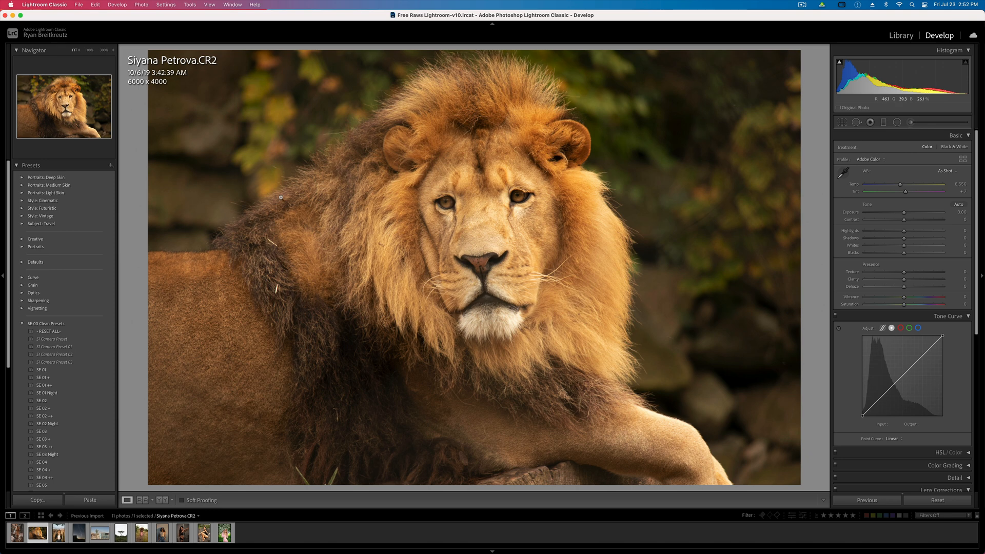
{"action": "scroll", "coordinate": [58, 395], "scroll_direction": "down", "scroll_amount": 5}
{"action": "scroll", "coordinate": [57, 399], "scroll_direction": "down", "scroll_amount": 1}
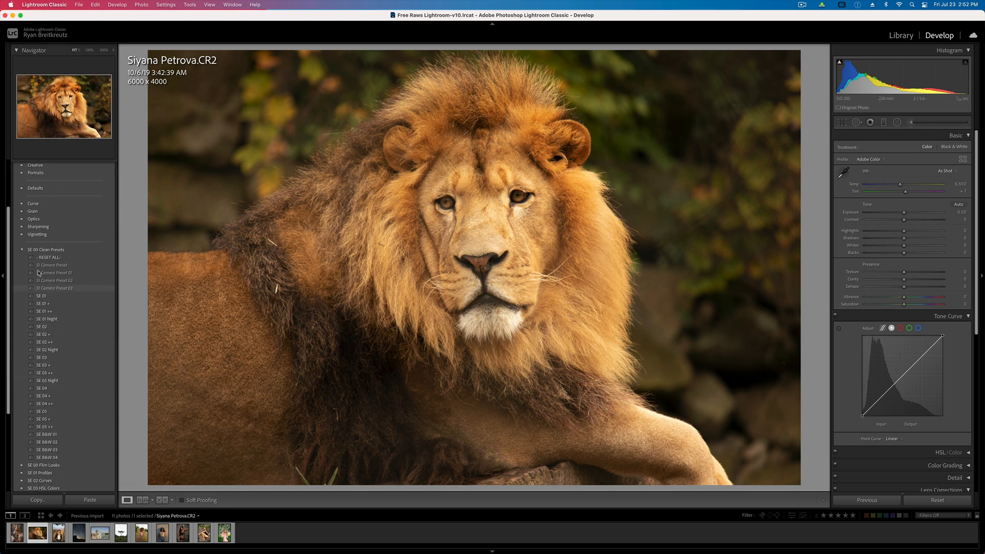
{"action": "left_click", "coordinate": [58, 375]}
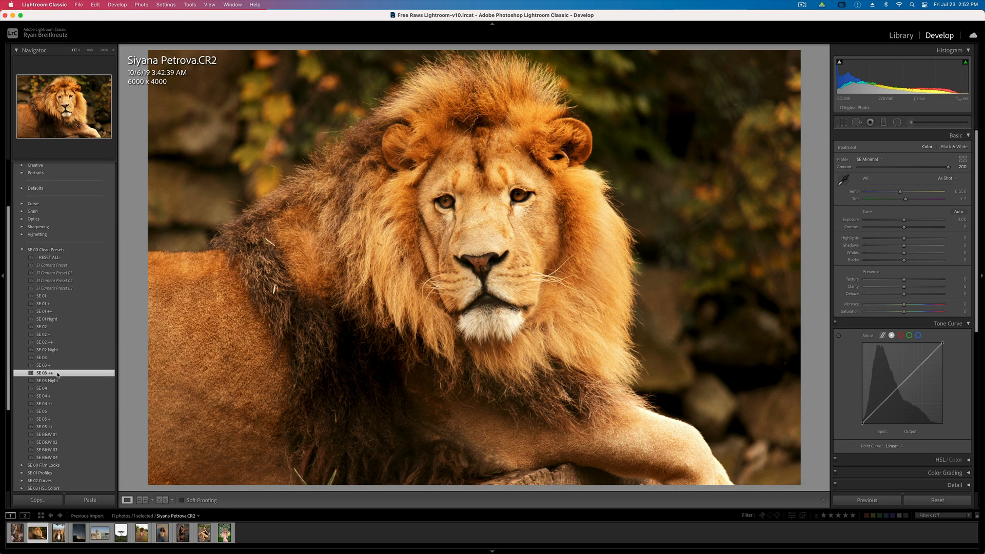
{"action": "left_click", "coordinate": [75, 258]}
{"action": "left_click", "coordinate": [22, 250]}
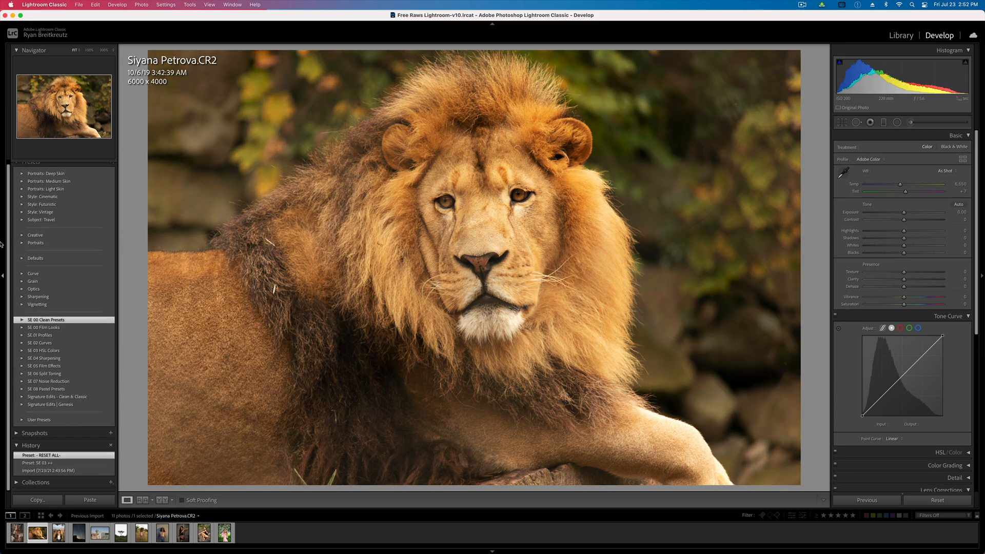
{"action": "left_click", "coordinate": [8, 280]}
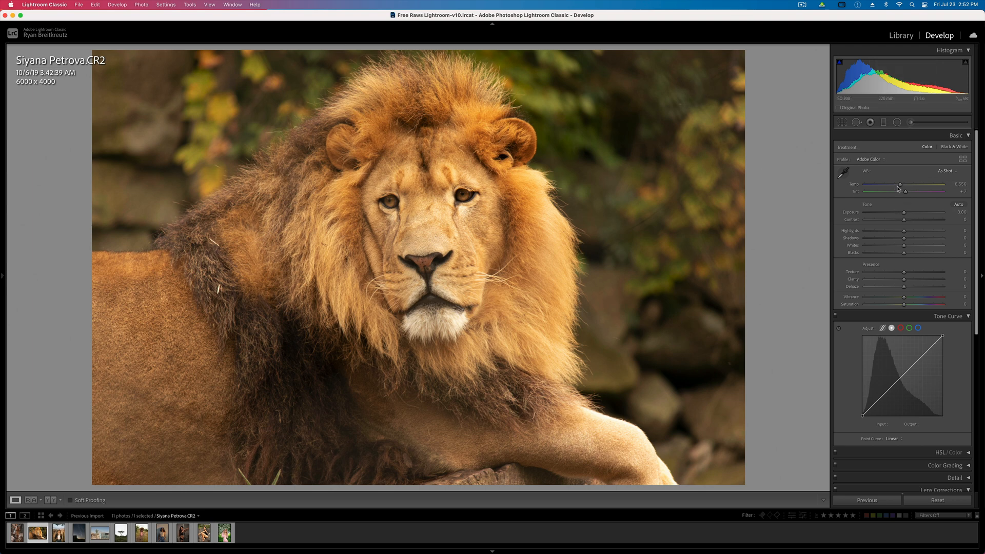
Set the lion photo's white balance to temperature 5,510 and tint +16.
{"action": "left_click_drag", "start_coordinate": [899, 189], "coordinate": [893, 188]}
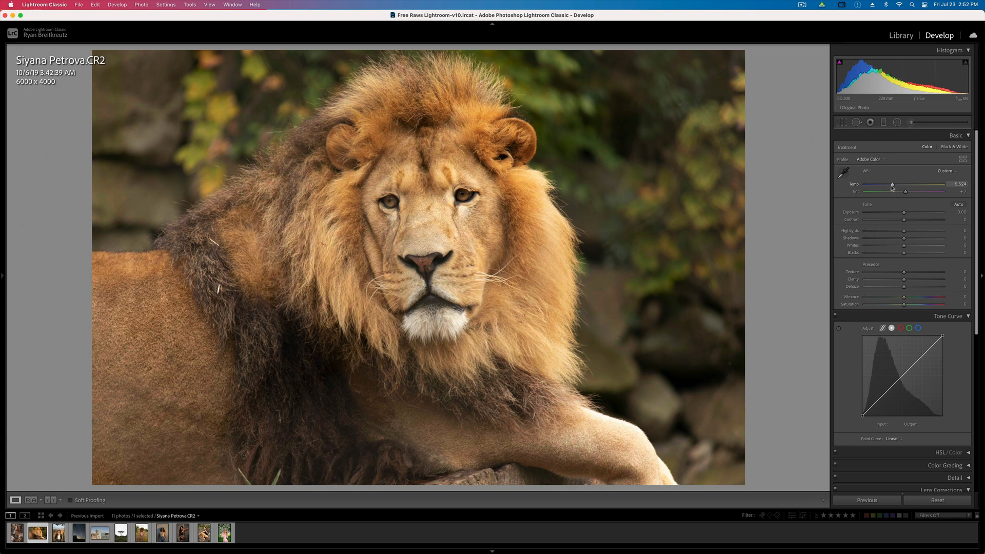
{"action": "left_click", "coordinate": [937, 500]}
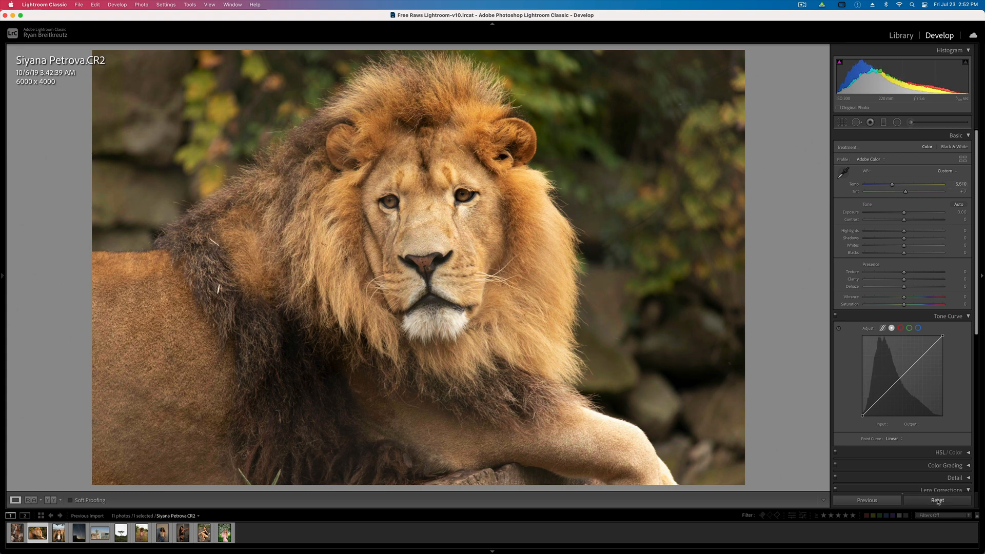
{"action": "key", "text": "super+z"}
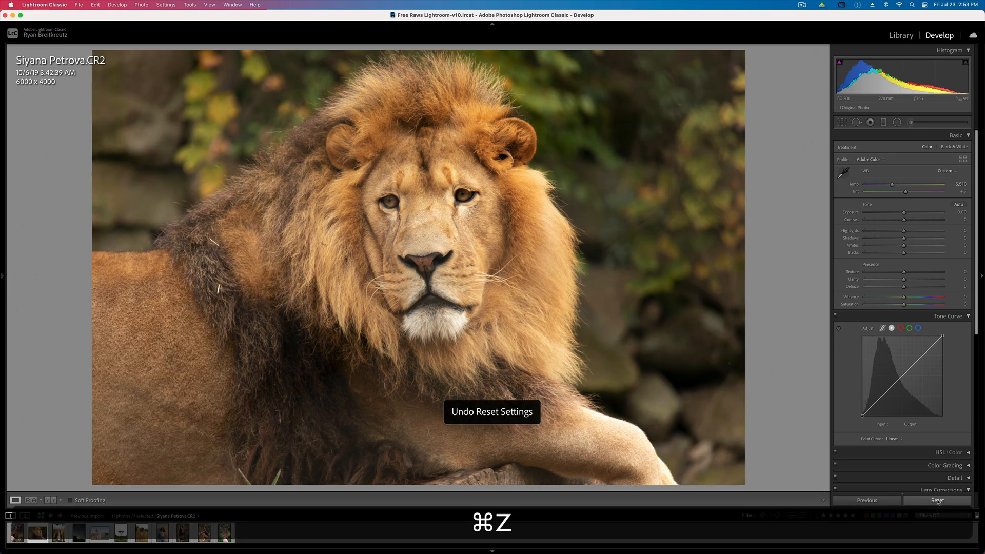
{"action": "left_click_drag", "start_coordinate": [904, 192], "coordinate": [908, 193]}
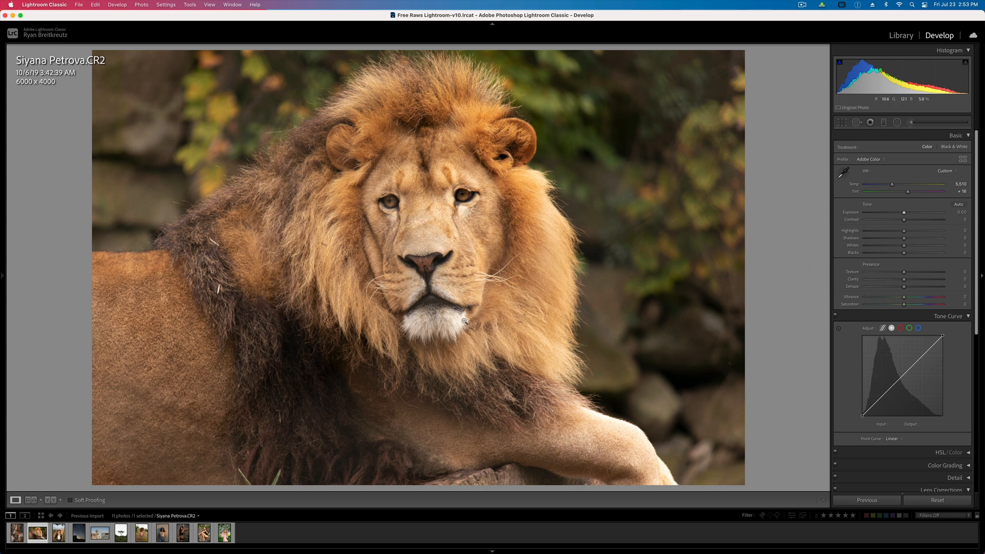
Draw a radial filter centred on the lion's face and widen it to take in the mane.
{"action": "left_click", "coordinate": [898, 123]}
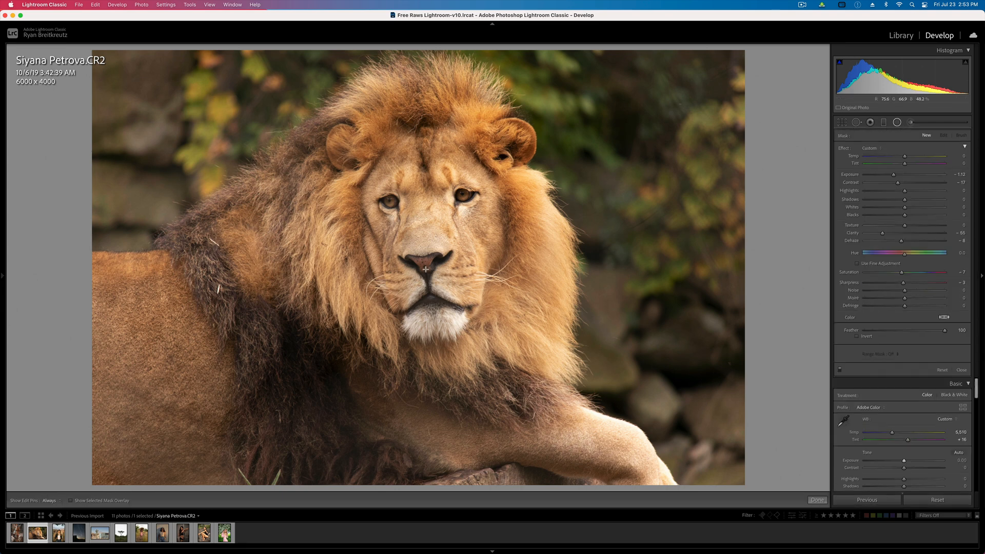
{"action": "left_click_drag", "start_coordinate": [431, 244], "coordinate": [544, 443]}
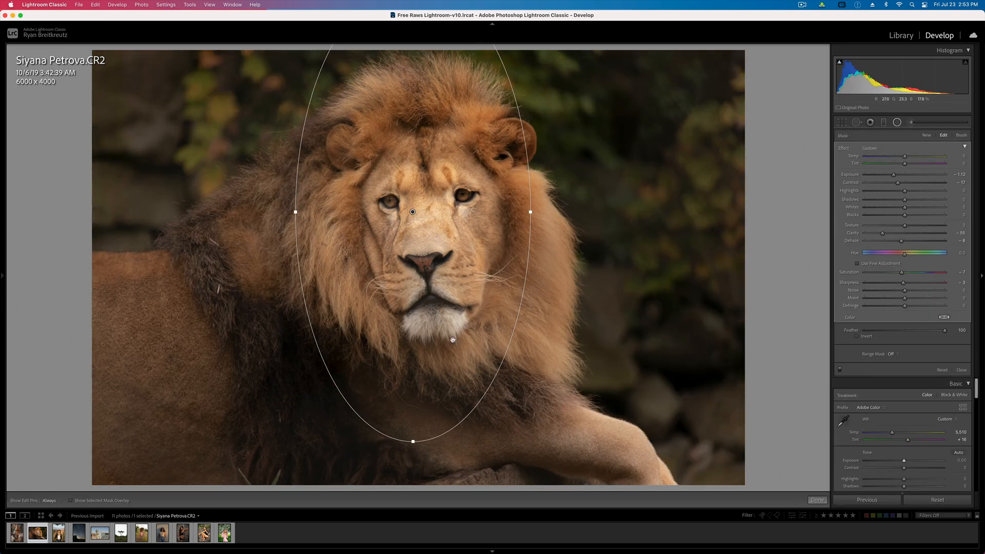
{"action": "left_click_drag", "start_coordinate": [472, 334], "coordinate": [474, 320]}
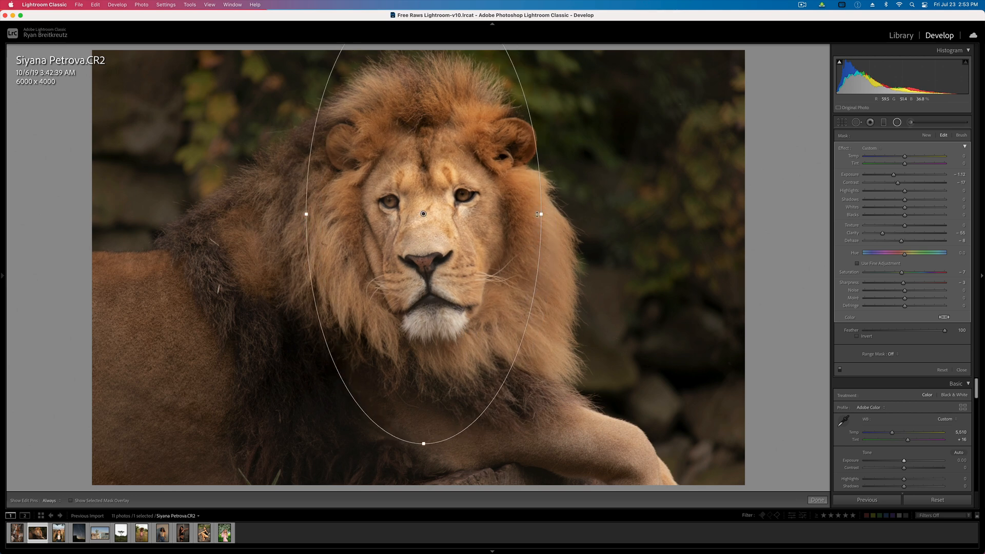
{"action": "left_click_drag", "start_coordinate": [541, 214], "coordinate": [576, 214]}
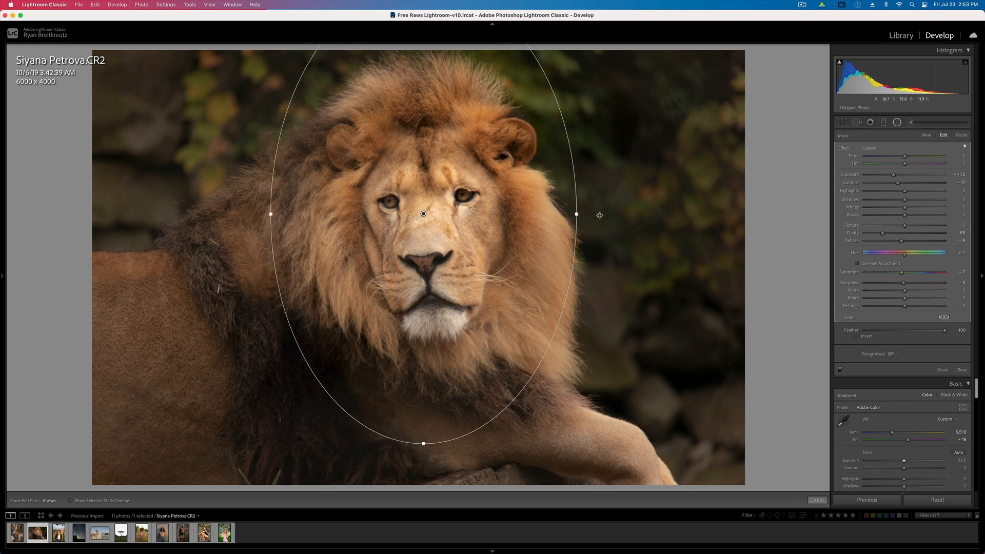
Set the radial filter's clarity to about -30, texture to -11 and contrast to 71, recentre it on the face, and finish the filter.
{"action": "left_click", "coordinate": [892, 233]}
{"action": "mouse_move", "coordinate": [515, 264]}
{"action": "left_mouse_down"}
{"action": "mouse_move", "coordinate": [611, 257]}
{"action": "mouse_move", "coordinate": [383, 212]}
{"action": "mouse_move", "coordinate": [645, 291]}
{"action": "mouse_move", "coordinate": [303, 411]}
{"action": "mouse_move", "coordinate": [537, 288]}
{"action": "mouse_move", "coordinate": [516, 271]}
{"action": "left_mouse_up"}
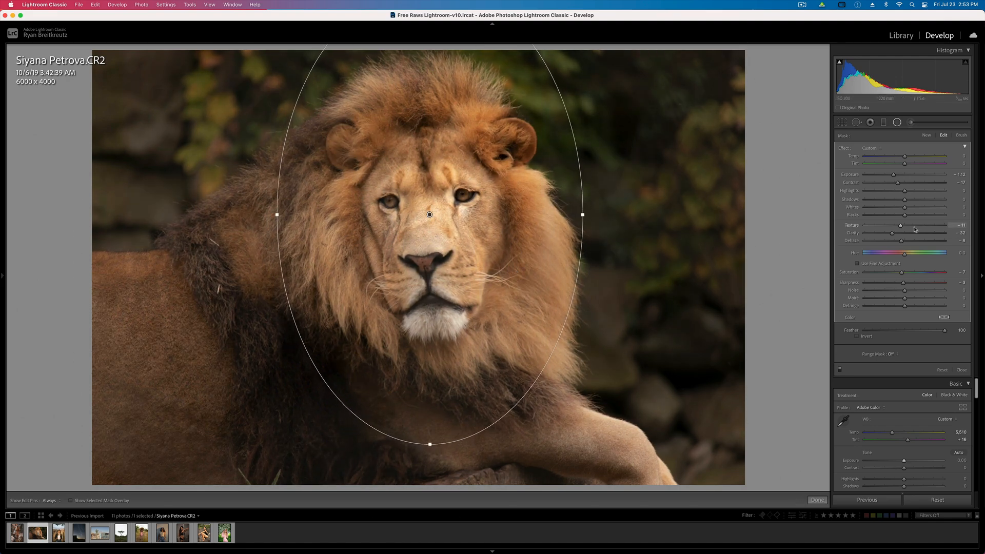
{"action": "left_click_drag", "start_coordinate": [898, 183], "coordinate": [934, 187]}
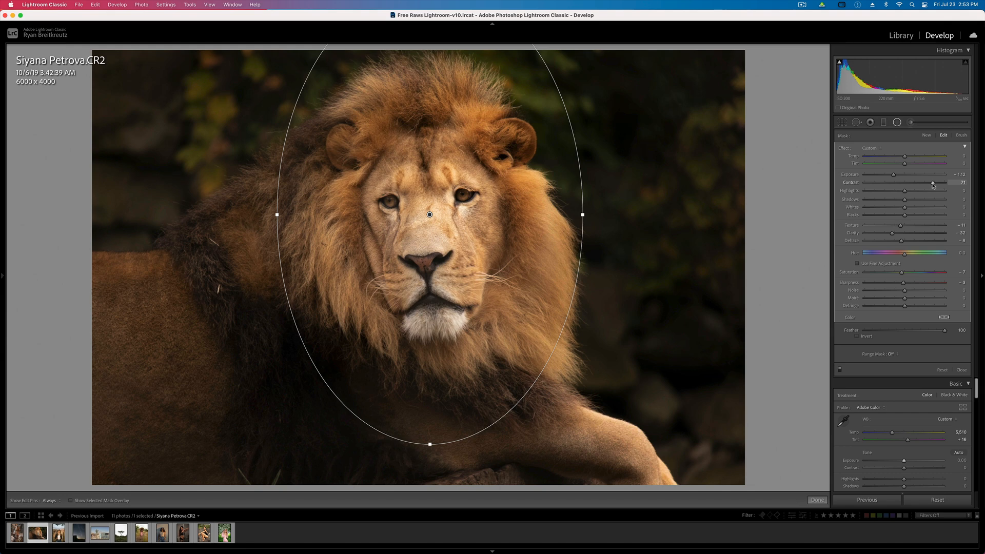
{"action": "key", "text": "Return"}
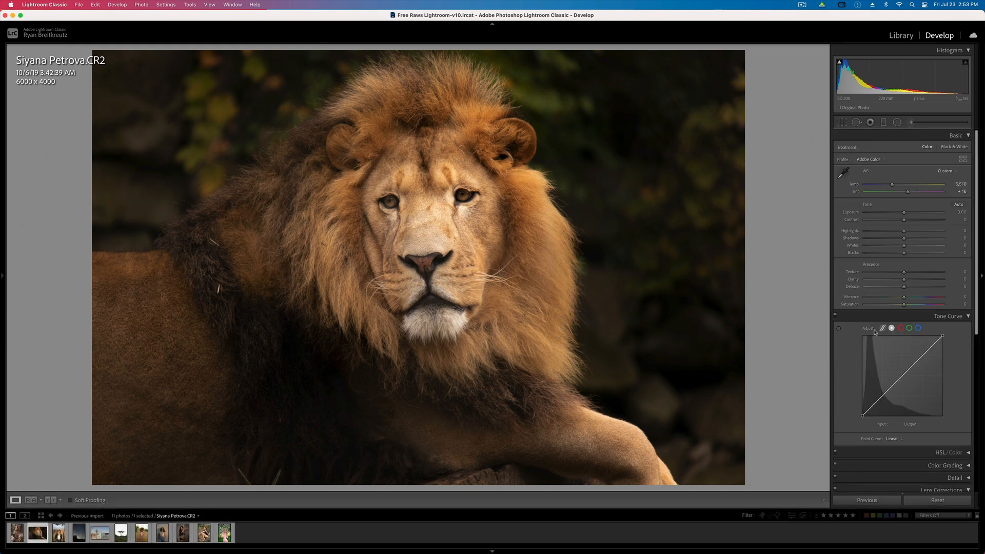
Lower the HSL saturation of the greens to about -46 and reduce the yellow saturation.
{"action": "scroll", "coordinate": [875, 333], "scroll_direction": "down", "scroll_amount": 2}
{"action": "scroll", "coordinate": [876, 333], "scroll_direction": "down", "scroll_amount": 1}
{"action": "left_click", "coordinate": [936, 310]}
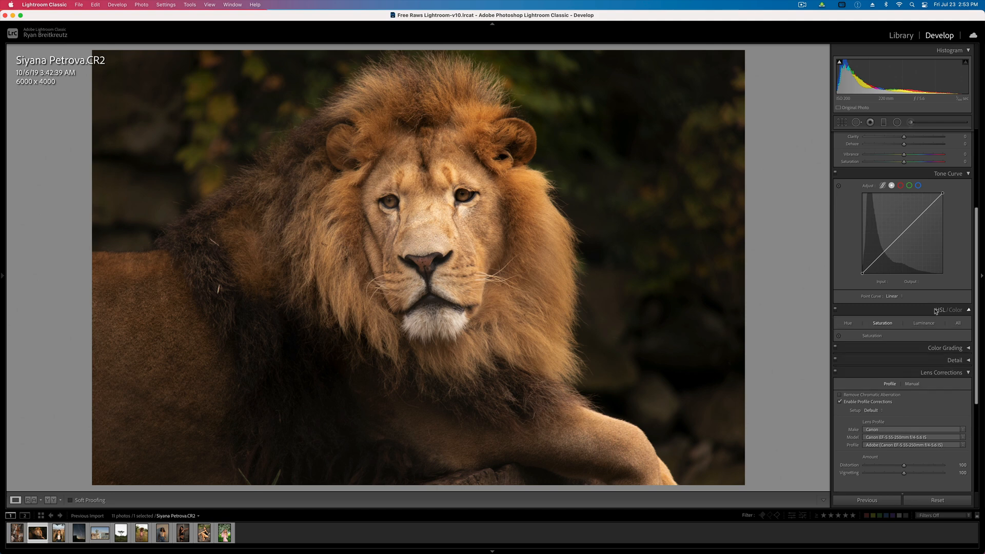
{"action": "scroll", "coordinate": [929, 278], "scroll_direction": "down", "scroll_amount": 3}
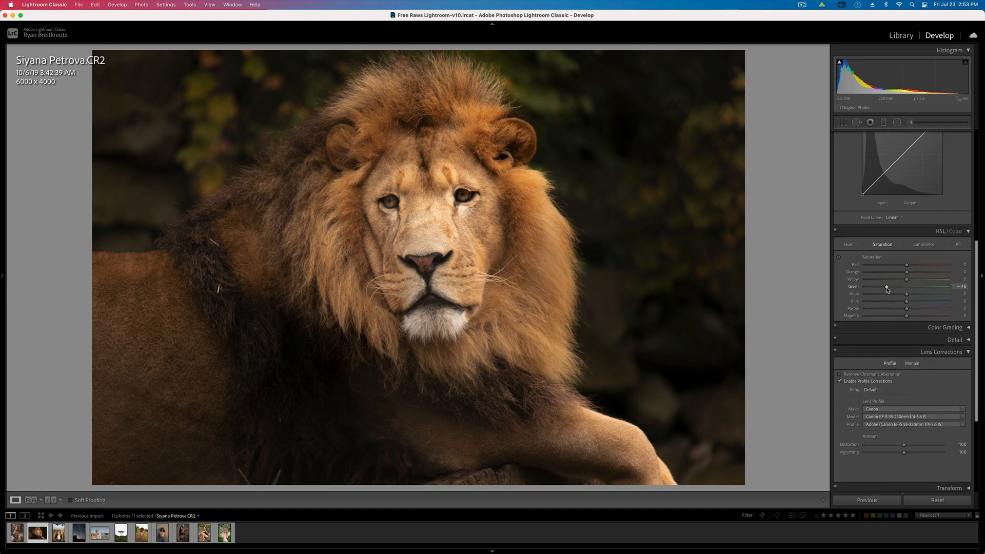
{"action": "mouse_move", "coordinate": [907, 279]}
{"action": "left_mouse_down"}
{"action": "mouse_move", "coordinate": [871, 282]}
{"action": "mouse_move", "coordinate": [889, 283]}
{"action": "left_mouse_up"}
Shift the HSL hue of the yellows to about -6 and of the greens to about -66.
{"action": "left_click", "coordinate": [849, 245]}
{"action": "left_click", "coordinate": [950, 280]}
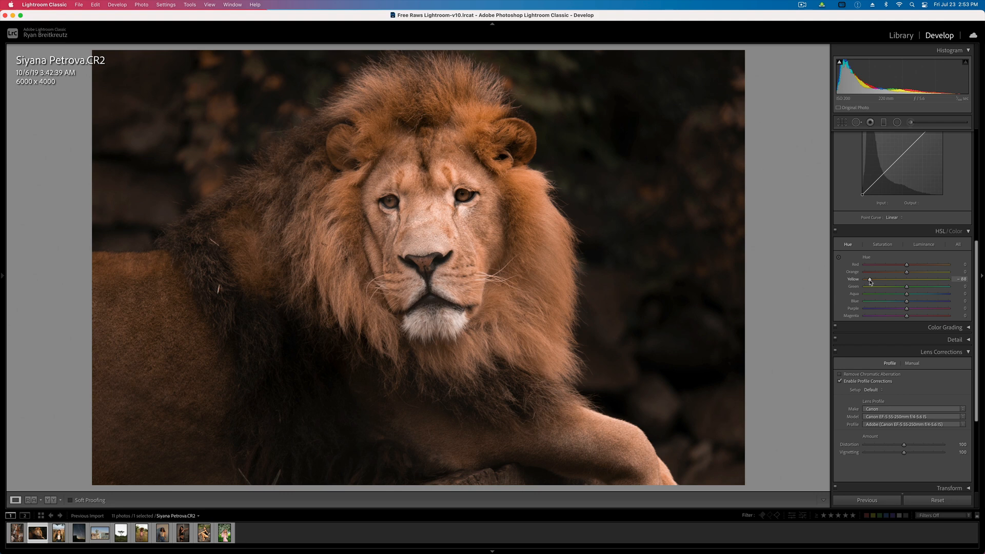
{"action": "left_click_drag", "start_coordinate": [907, 290], "coordinate": [942, 290]}
{"action": "left_click", "coordinate": [882, 289]}
Compare the edited lion photo with its unedited version.
{"action": "key", "text": "backslash"}
{"action": "key", "text": "backslash"}
{"action": "key", "text": "backslash"}
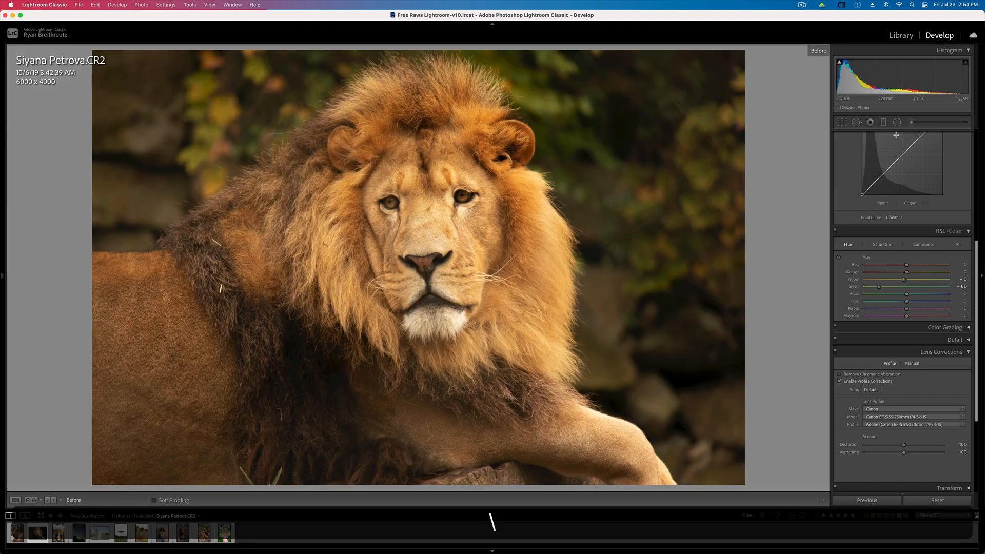
{"action": "key", "text": "backslash"}
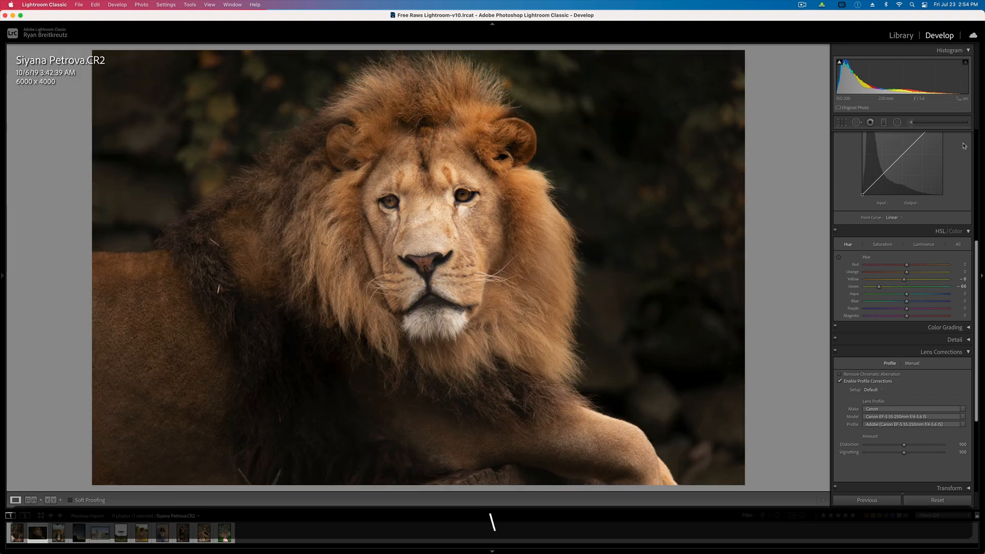
Paint a new adjustment brush mask over the lion's face and forehead with a brush size of 17.
{"action": "left_click", "coordinate": [911, 122]}
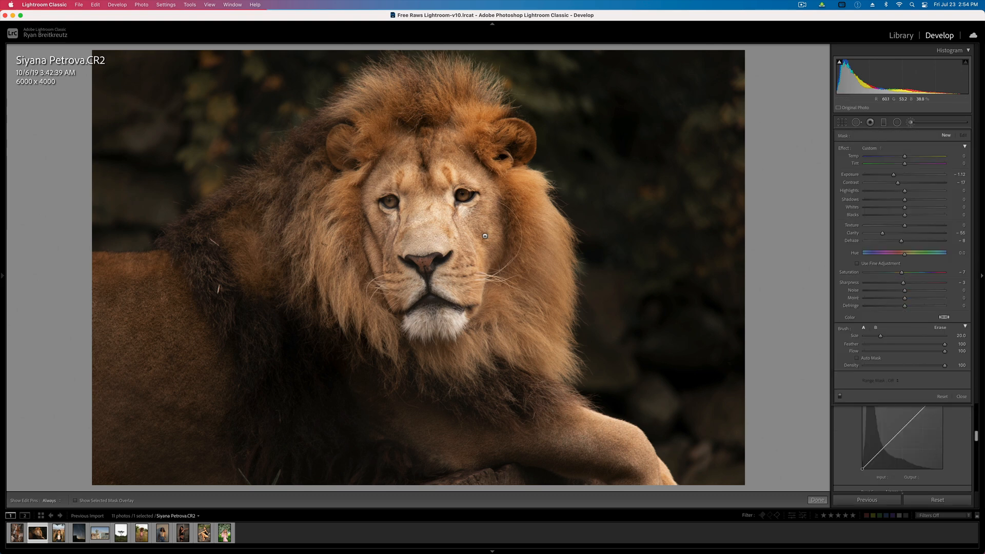
{"action": "key", "text": "bracketleft"}
{"action": "key", "text": "bracketright"}
{"action": "key", "text": "bracketright"}
{"action": "key", "text": "bracketright"}
{"action": "key", "text": "bracketright"}
{"action": "key", "text": "bracketright"}
{"action": "key", "text": "bracketright"}
{"action": "key", "text": "bracketright"}
{"action": "mouse_move", "coordinate": [427, 121]}
{"action": "left_mouse_down"}
{"action": "mouse_move", "coordinate": [366, 196]}
{"action": "mouse_move", "coordinate": [456, 301]}
{"action": "mouse_move", "coordinate": [473, 198]}
{"action": "mouse_move", "coordinate": [436, 162]}
{"action": "mouse_move", "coordinate": [466, 225]}
{"action": "mouse_move", "coordinate": [451, 135]}
{"action": "left_mouse_up"}
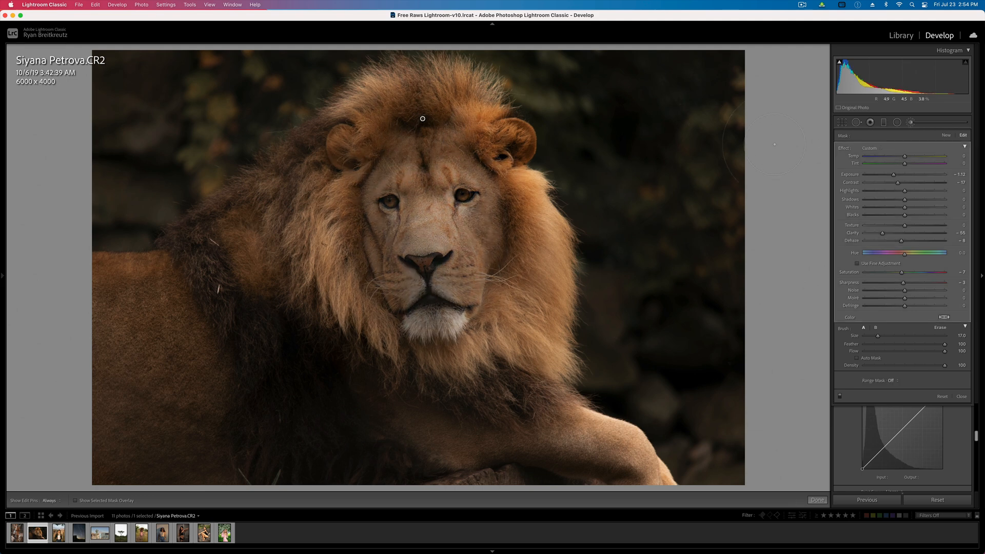
Reset the face brush's effect, apply the 11 Add Texture preset, and set its texture to 11 with exposure at 0.00.
{"action": "left_click", "coordinate": [842, 149], "text": "alt"}
{"action": "left_click", "coordinate": [883, 148]}
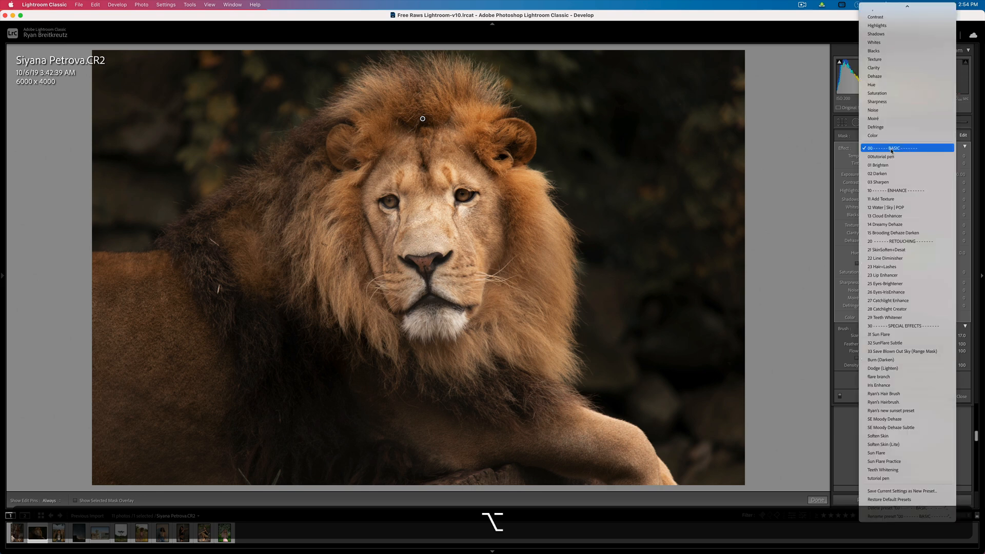
{"action": "left_click", "coordinate": [890, 200]}
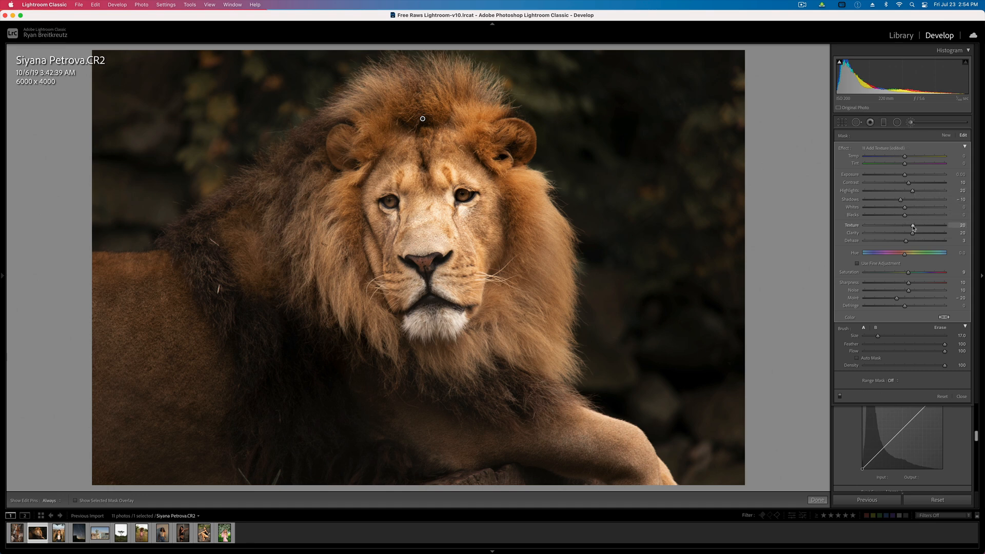
{"action": "left_click_drag", "start_coordinate": [975, 234], "coordinate": [832, 223]}
{"action": "left_click_drag", "start_coordinate": [905, 176], "coordinate": [906, 176]}
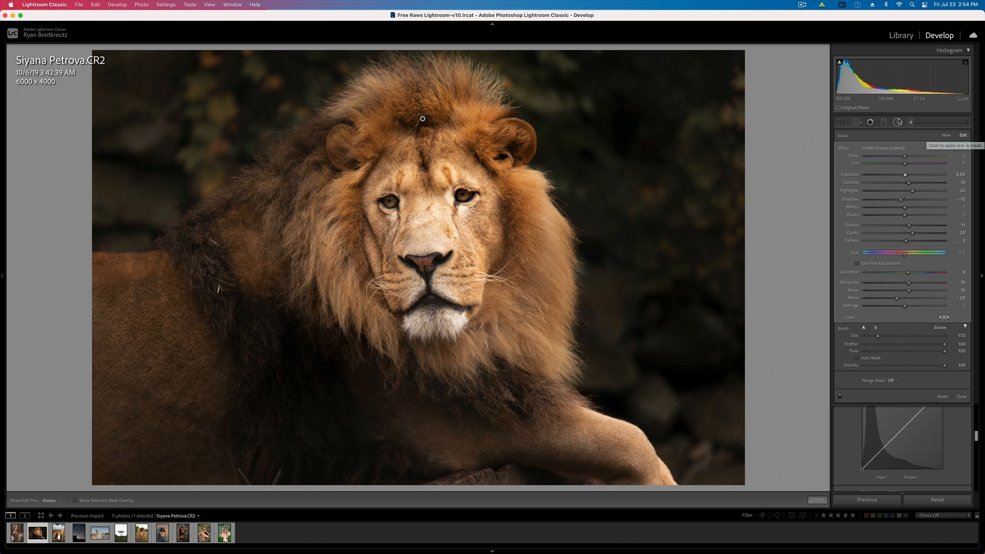
Delete the brush adjustment on the lion's face, undo the deletion, and close and reopen the adjustment brush.
{"action": "key", "text": "BackSpace"}
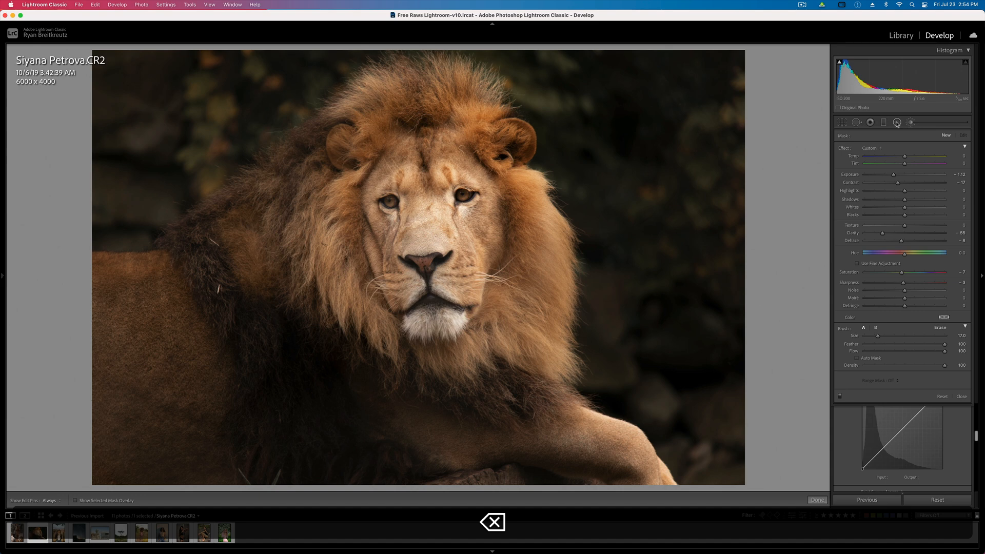
{"action": "key", "text": "super+z"}
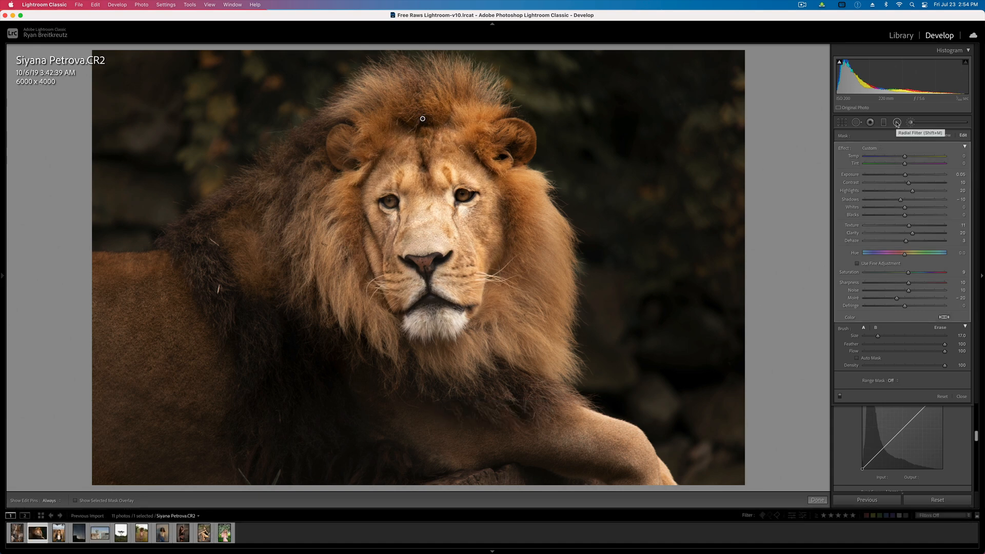
{"action": "key", "text": "Return"}
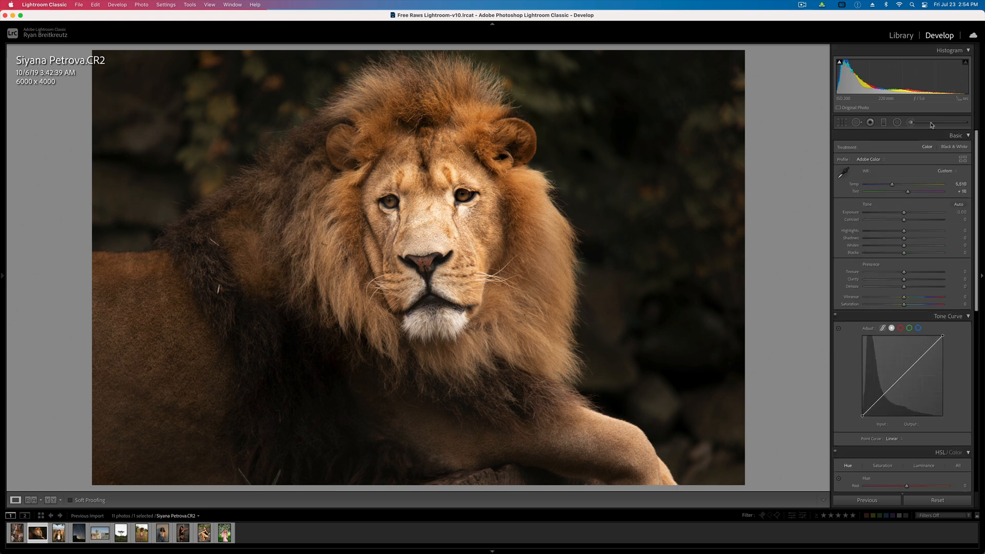
{"action": "left_click", "coordinate": [911, 122]}
{"action": "scroll", "coordinate": [706, 353], "scroll_direction": "up", "scroll_amount": 5}
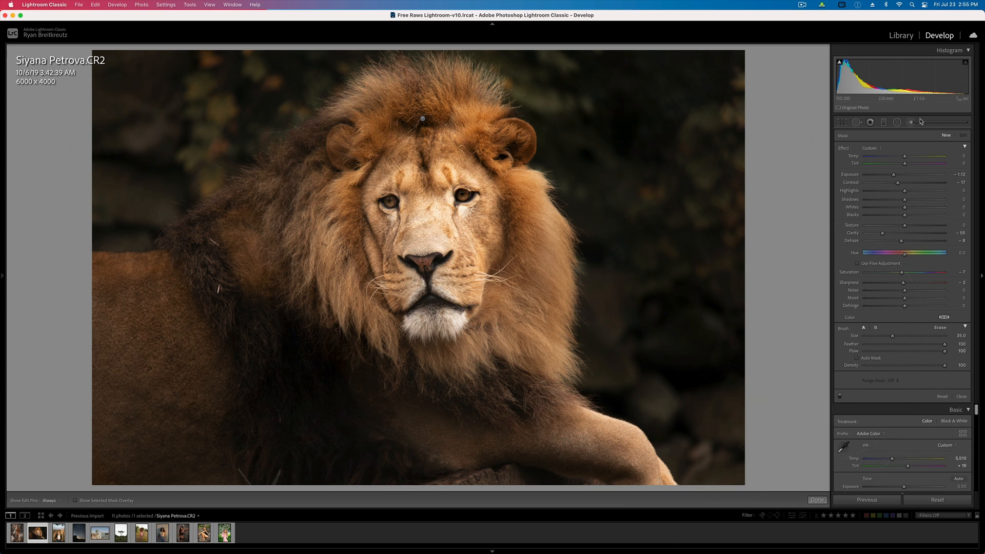
Add a tiny non-inverted radial filter just outside the photo so its darkening covers the whole image, and check its mask overlay.
{"action": "left_click", "coordinate": [897, 122]}
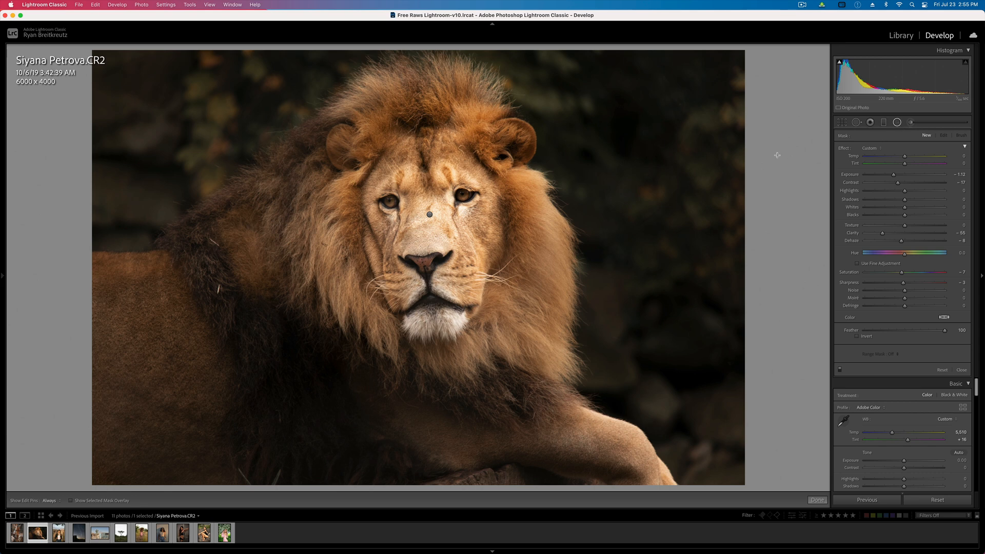
{"action": "left_click_drag", "start_coordinate": [778, 155], "coordinate": [781, 160]}
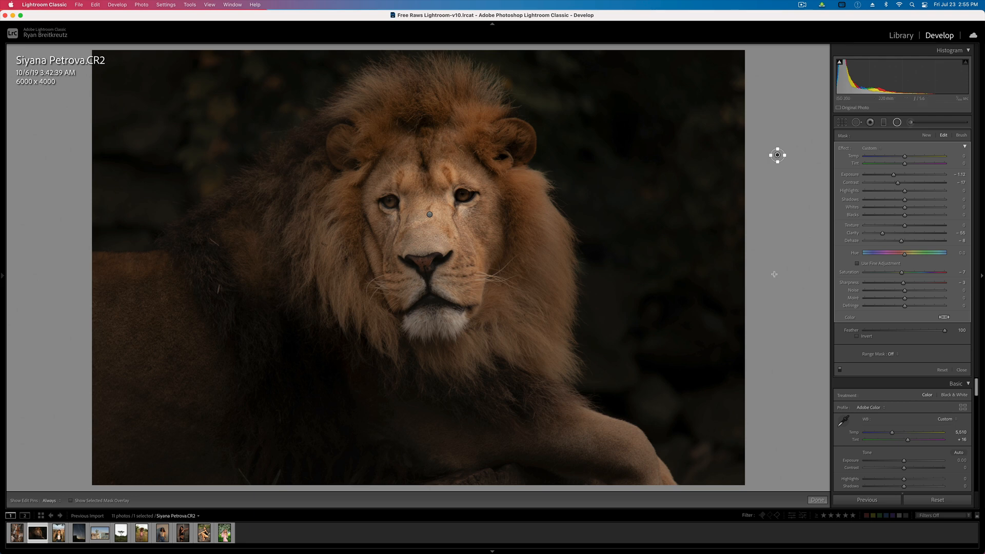
{"action": "key", "text": "o"}
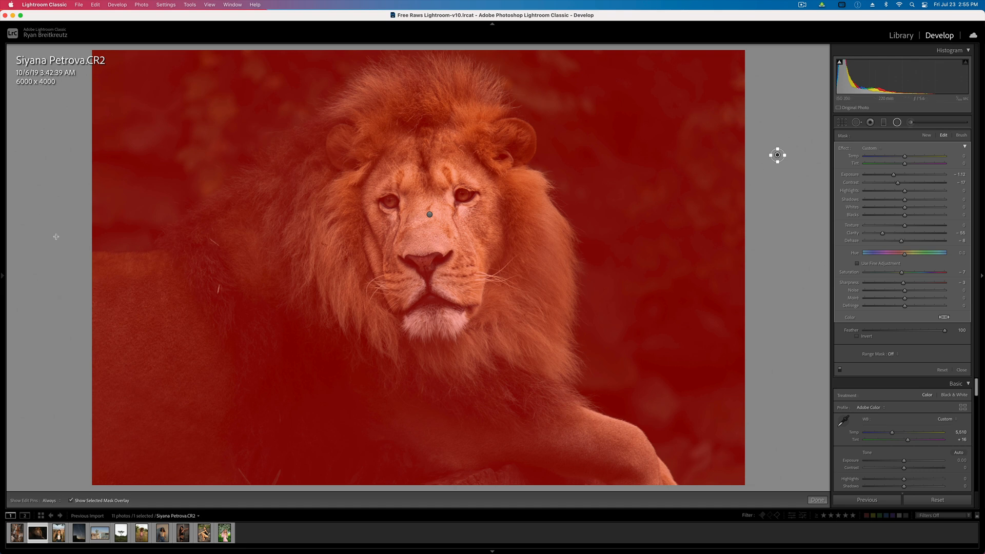
{"action": "key", "text": "o"}
{"action": "key", "text": "o"}
{"action": "key", "text": "o"}
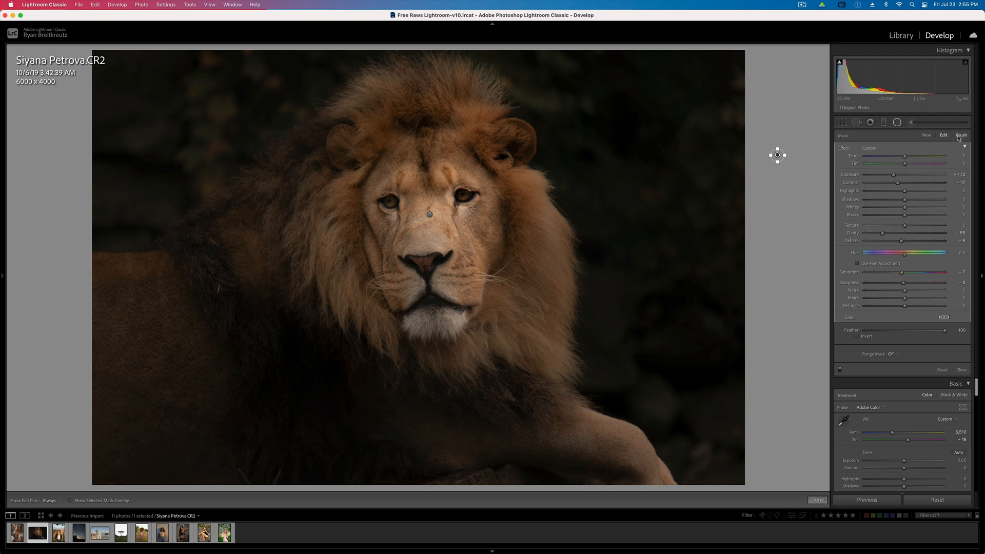
Erase the radial filter's darkening from the lion's ears, face and mane using the filter's mask brush.
{"action": "key", "text": "alt"}
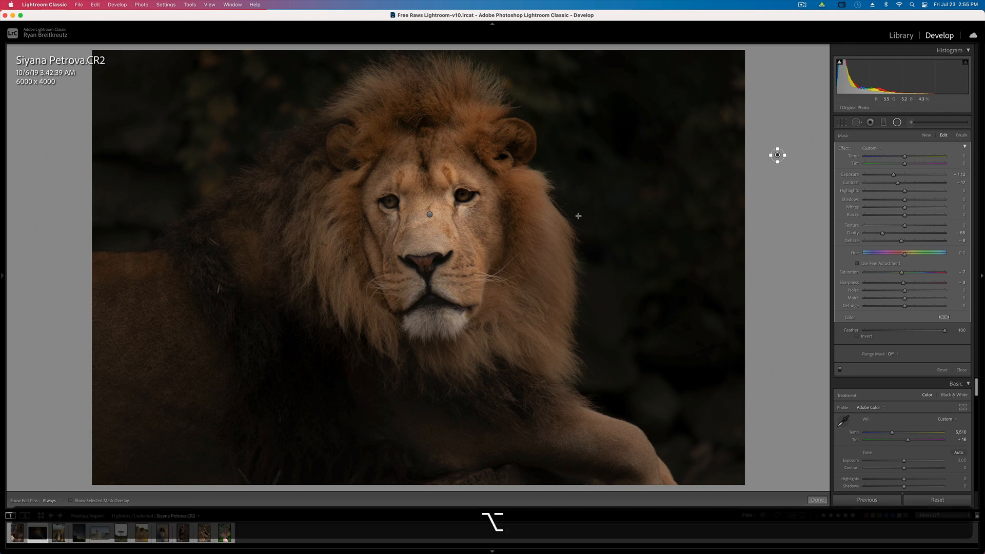
{"action": "left_click", "coordinate": [960, 136]}
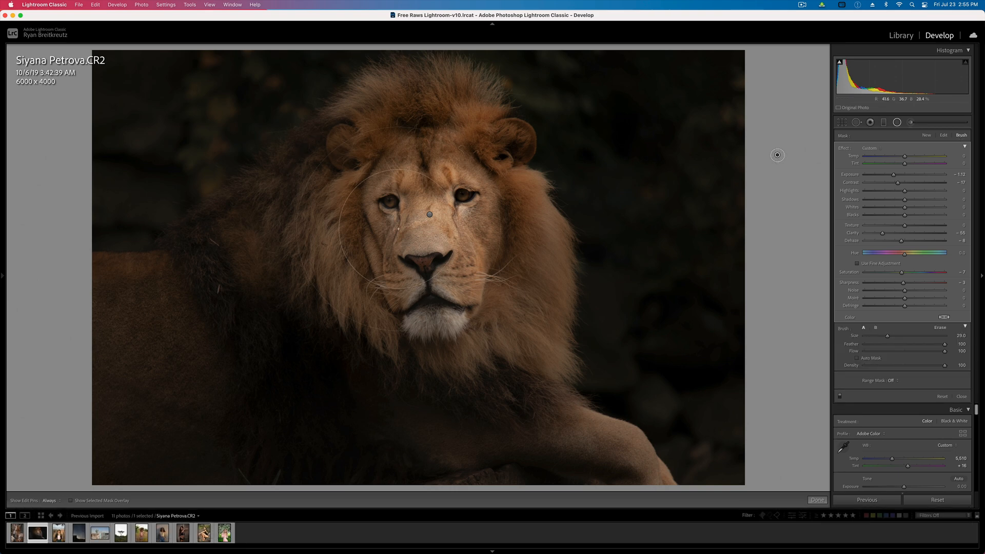
{"action": "key", "text": "alt"}
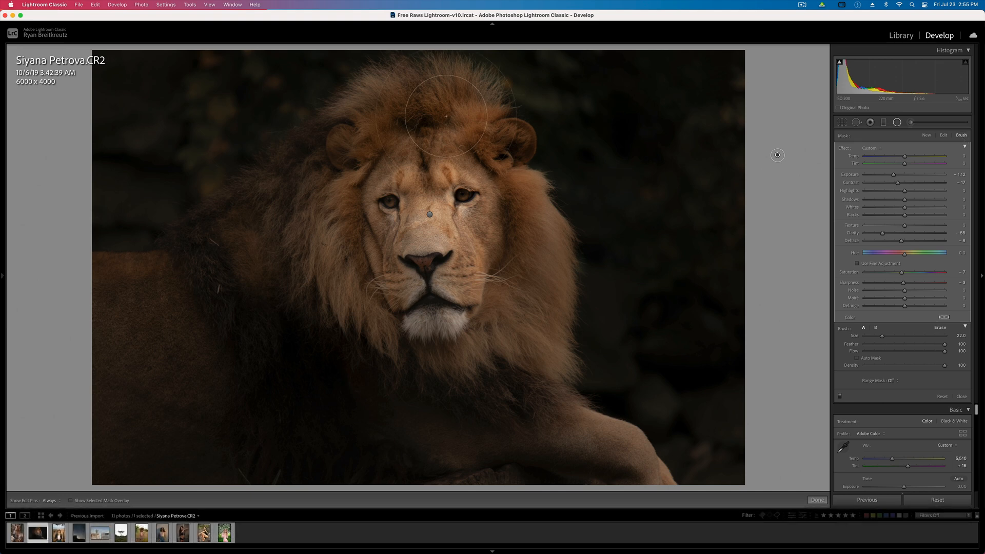
{"action": "key", "text": "h"}
{"action": "left_click_drag", "start_coordinate": [355, 146], "coordinate": [349, 155]}
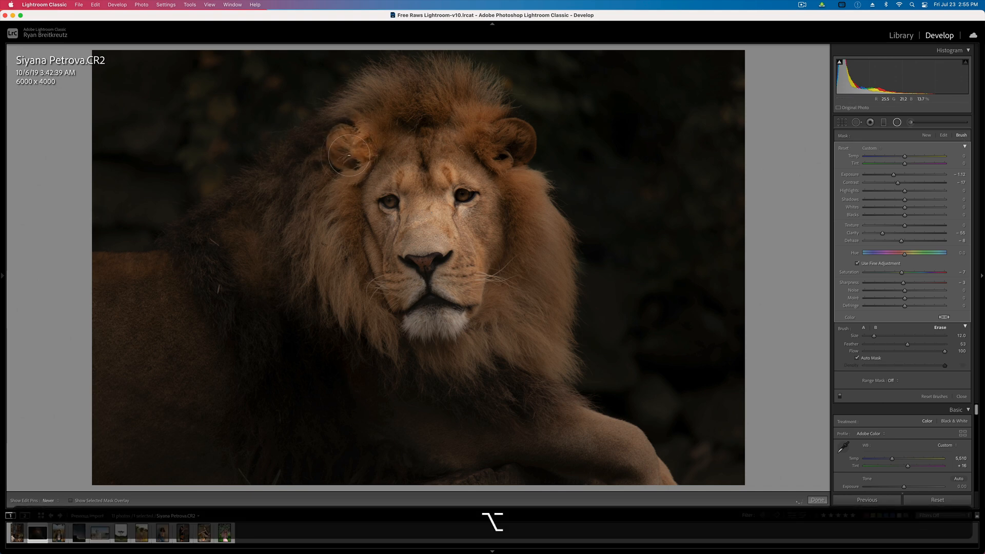
{"action": "mouse_move", "coordinate": [502, 145]}
{"action": "left_mouse_down"}
{"action": "mouse_move", "coordinate": [511, 149]}
{"action": "mouse_move", "coordinate": [505, 143]}
{"action": "left_mouse_up"}
{"action": "key", "text": "h"}
{"action": "mouse_move", "coordinate": [478, 109]}
{"action": "left_mouse_down"}
{"action": "mouse_move", "coordinate": [424, 81]}
{"action": "mouse_move", "coordinate": [379, 104]}
{"action": "mouse_move", "coordinate": [413, 96]}
{"action": "mouse_move", "coordinate": [445, 106]}
{"action": "mouse_move", "coordinate": [358, 111]}
{"action": "mouse_move", "coordinate": [380, 95]}
{"action": "mouse_move", "coordinate": [325, 184]}
{"action": "mouse_move", "coordinate": [322, 233]}
{"action": "mouse_move", "coordinate": [351, 216]}
{"action": "mouse_move", "coordinate": [358, 268]}
{"action": "mouse_move", "coordinate": [375, 299]}
{"action": "mouse_move", "coordinate": [416, 319]}
{"action": "mouse_move", "coordinate": [489, 314]}
{"action": "mouse_move", "coordinate": [519, 235]}
{"action": "mouse_move", "coordinate": [419, 146]}
{"action": "mouse_move", "coordinate": [388, 165]}
{"action": "mouse_move", "coordinate": [403, 146]}
{"action": "mouse_move", "coordinate": [441, 153]}
{"action": "mouse_move", "coordinate": [411, 180]}
{"action": "mouse_move", "coordinate": [430, 248]}
{"action": "mouse_move", "coordinate": [393, 218]}
{"action": "mouse_move", "coordinate": [407, 263]}
{"action": "mouse_move", "coordinate": [450, 226]}
{"action": "mouse_move", "coordinate": [499, 241]}
{"action": "left_mouse_up"}
{"action": "mouse_move", "coordinate": [505, 146]}
{"action": "left_mouse_down"}
{"action": "mouse_move", "coordinate": [500, 179]}
{"action": "mouse_move", "coordinate": [529, 229]}
{"action": "mouse_move", "coordinate": [521, 188]}
{"action": "mouse_move", "coordinate": [536, 210]}
{"action": "mouse_move", "coordinate": [548, 254]}
{"action": "mouse_move", "coordinate": [526, 190]}
{"action": "mouse_move", "coordinate": [556, 235]}
{"action": "mouse_move", "coordinate": [561, 359]}
{"action": "mouse_move", "coordinate": [548, 300]}
{"action": "mouse_move", "coordinate": [521, 331]}
{"action": "mouse_move", "coordinate": [440, 355]}
{"action": "mouse_move", "coordinate": [359, 311]}
{"action": "mouse_move", "coordinate": [324, 278]}
{"action": "left_mouse_up"}
{"action": "left_click_drag", "start_coordinate": [330, 180], "coordinate": [330, 177]}
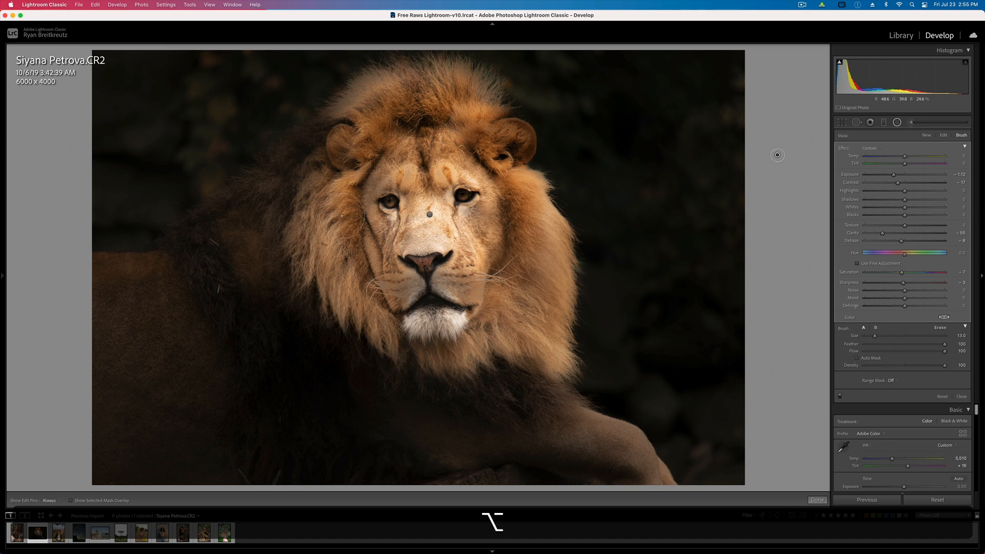
Erase the darkening along the outer mane beside the face, on the chest, and along the foreleg with resized brushes.
{"action": "scroll", "coordinate": [301, 210], "scroll_direction": "down", "scroll_amount": 6}
{"action": "scroll", "coordinate": [301, 210], "scroll_direction": "up", "scroll_amount": 1}
{"action": "mouse_move", "coordinate": [271, 165]}
{"action": "left_mouse_down"}
{"action": "mouse_move", "coordinate": [255, 184]}
{"action": "mouse_move", "coordinate": [273, 213]}
{"action": "mouse_move", "coordinate": [285, 283]}
{"action": "left_mouse_up"}
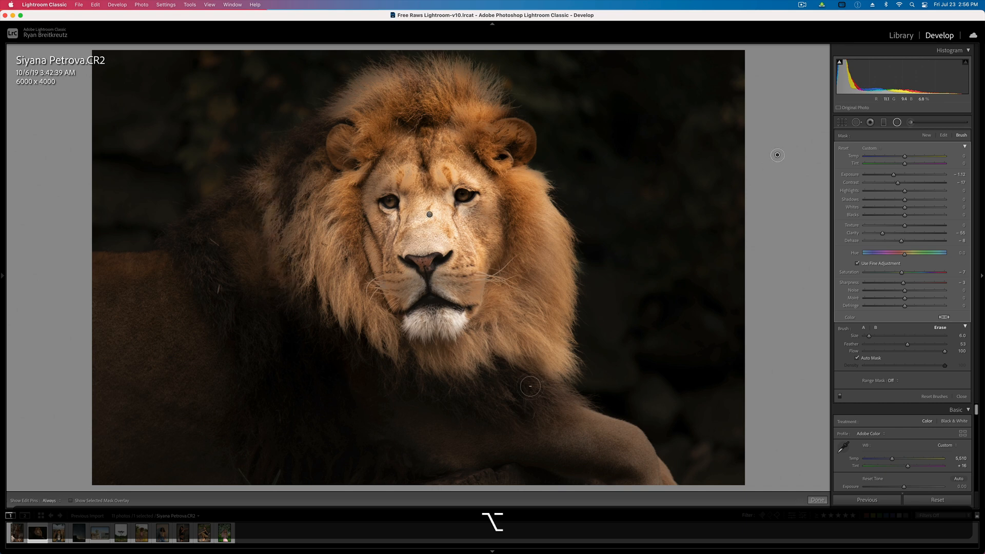
{"action": "mouse_move", "coordinate": [496, 383]}
{"action": "left_mouse_down"}
{"action": "mouse_move", "coordinate": [513, 403]}
{"action": "mouse_move", "coordinate": [556, 386]}
{"action": "mouse_move", "coordinate": [571, 405]}
{"action": "mouse_move", "coordinate": [467, 400]}
{"action": "mouse_move", "coordinate": [515, 432]}
{"action": "left_mouse_up"}
{"action": "scroll", "coordinate": [460, 460], "scroll_direction": "up", "scroll_amount": 4}
{"action": "mouse_move", "coordinate": [425, 433]}
{"action": "left_mouse_down"}
{"action": "mouse_move", "coordinate": [486, 460]}
{"action": "mouse_move", "coordinate": [548, 440]}
{"action": "mouse_move", "coordinate": [619, 468]}
{"action": "left_mouse_up"}
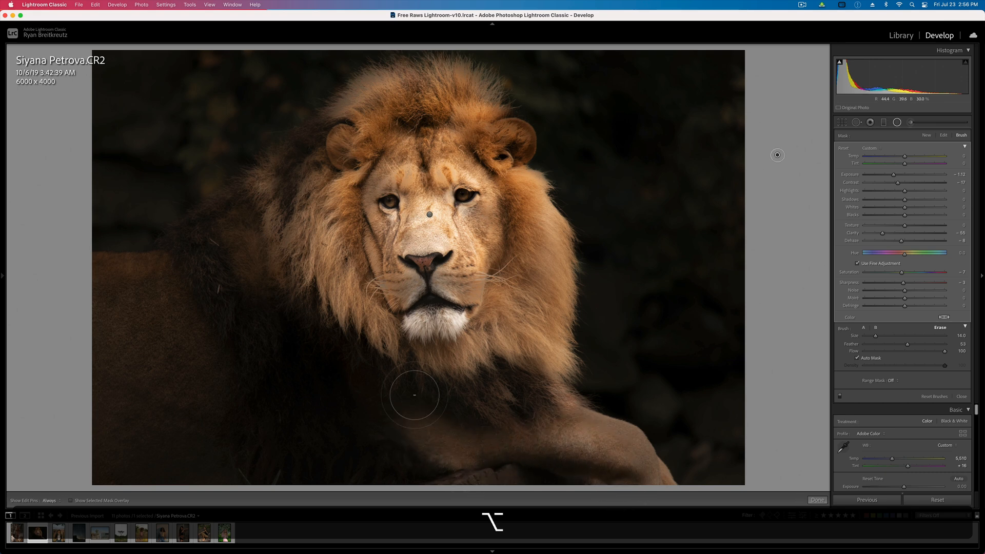
Erase patches of the darkening along the lion's back and flank, enlarging the eraser between strokes.
{"action": "scroll", "coordinate": [280, 381], "scroll_direction": "down", "scroll_amount": 2}
{"action": "scroll", "coordinate": [117, 269], "scroll_direction": "down", "scroll_amount": 1}
{"action": "mouse_move", "coordinate": [97, 265]}
{"action": "left_mouse_down"}
{"action": "mouse_move", "coordinate": [175, 259]}
{"action": "mouse_move", "coordinate": [218, 237]}
{"action": "mouse_move", "coordinate": [251, 261]}
{"action": "mouse_move", "coordinate": [243, 283]}
{"action": "left_mouse_up"}
{"action": "scroll", "coordinate": [184, 315], "scroll_direction": "up", "scroll_amount": 5}
{"action": "mouse_move", "coordinate": [140, 318]}
{"action": "left_mouse_down"}
{"action": "mouse_move", "coordinate": [159, 309]}
{"action": "mouse_move", "coordinate": [204, 328]}
{"action": "mouse_move", "coordinate": [200, 339]}
{"action": "left_mouse_up"}
{"action": "scroll", "coordinate": [152, 440], "scroll_direction": "up", "scroll_amount": 3}
{"action": "mouse_move", "coordinate": [180, 390]}
{"action": "left_mouse_down"}
{"action": "mouse_move", "coordinate": [208, 422]}
{"action": "mouse_move", "coordinate": [187, 457]}
{"action": "left_mouse_up"}
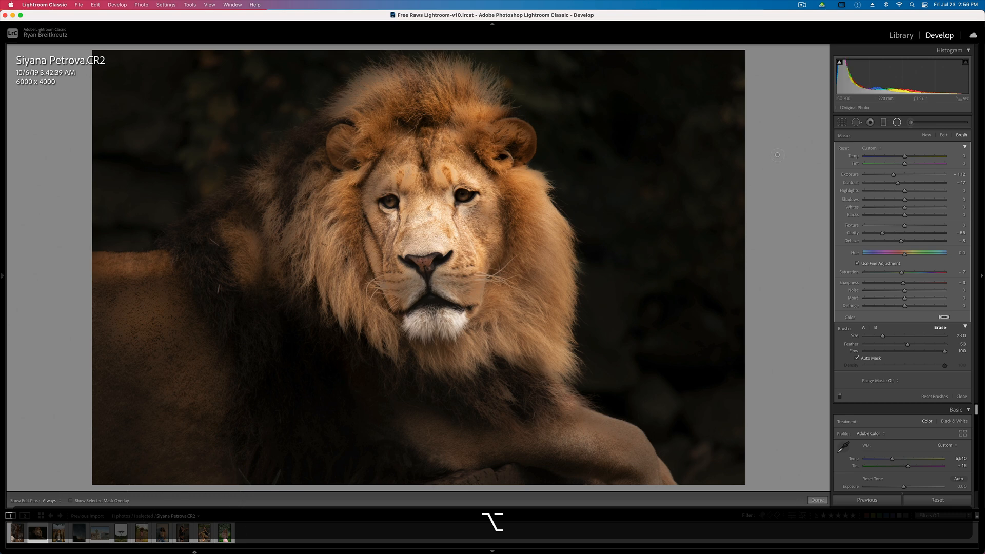
Erase the darkening along the top of the mane and its outer edge with a small brush.
{"action": "scroll", "coordinate": [333, 72], "scroll_direction": "down", "scroll_amount": 8}
{"action": "key", "text": "h"}
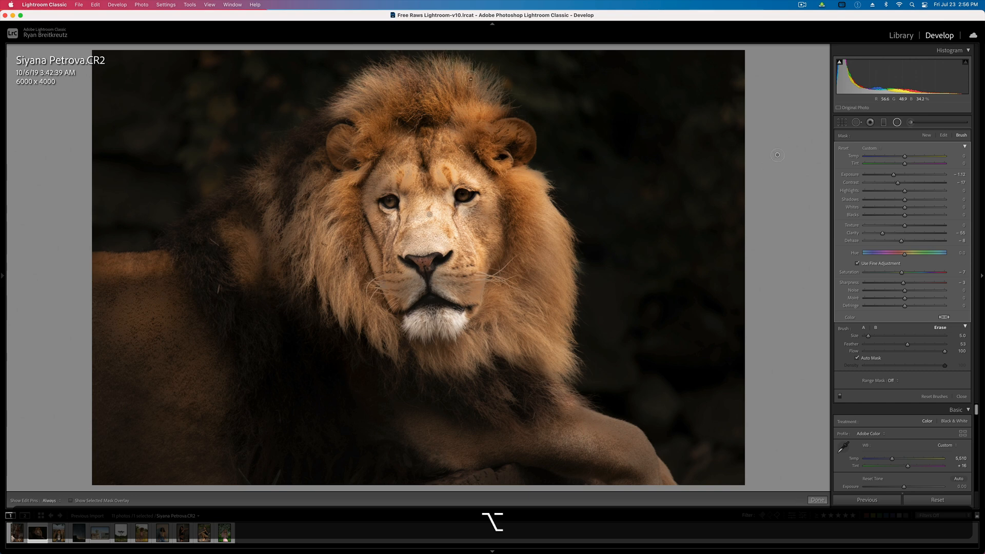
{"action": "mouse_move", "coordinate": [480, 82]}
{"action": "left_mouse_down"}
{"action": "mouse_move", "coordinate": [498, 96]}
{"action": "mouse_move", "coordinate": [485, 72]}
{"action": "mouse_move", "coordinate": [465, 64]}
{"action": "mouse_move", "coordinate": [439, 58]}
{"action": "mouse_move", "coordinate": [416, 67]}
{"action": "left_mouse_up"}
{"action": "mouse_move", "coordinate": [364, 88]}
{"action": "left_mouse_down"}
{"action": "mouse_move", "coordinate": [241, 191]}
{"action": "mouse_move", "coordinate": [254, 184]}
{"action": "left_mouse_up"}
Check the radial filter's mask with the overlay, hide the overlay, and undo the last mask change.
{"action": "key", "text": "alt+o"}
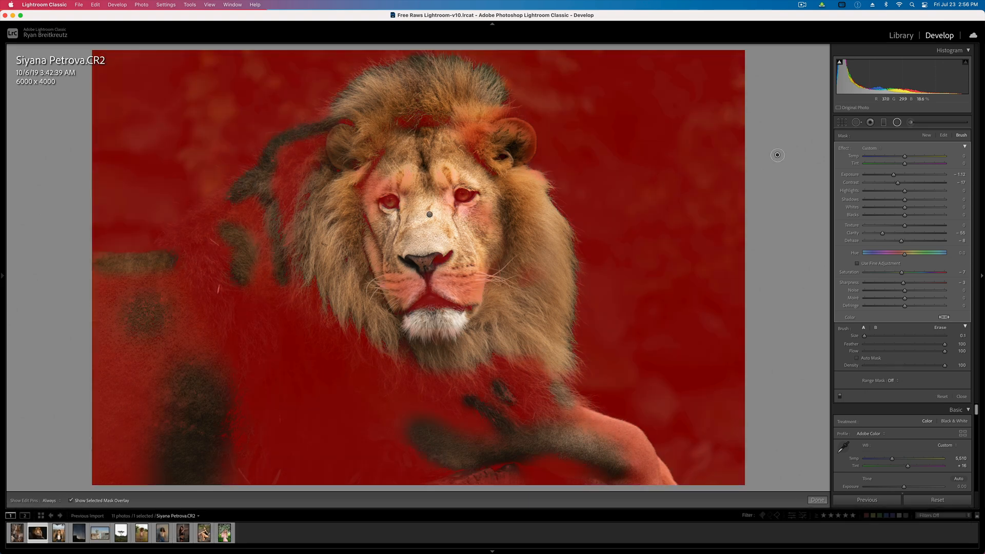
{"action": "key", "text": "o"}
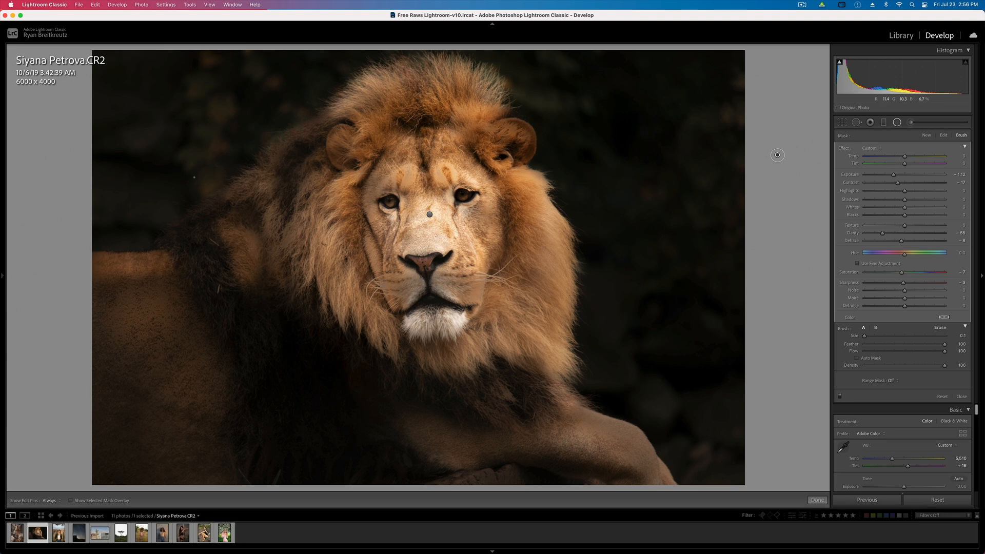
{"action": "key", "text": "super+z"}
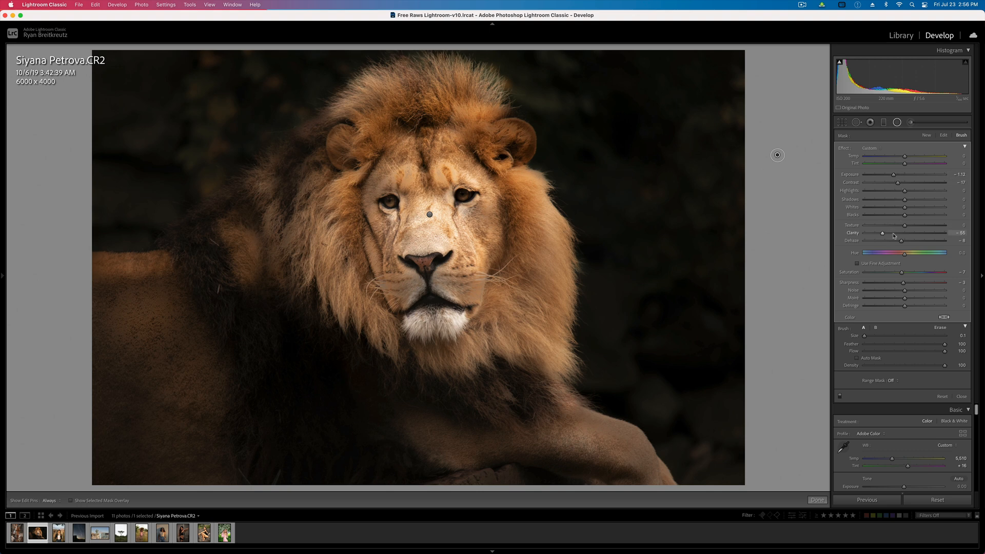
Set the radial filter's exposure to -0.72, contrast to about -6 and clarity to about -29, adjust its saturation, and finish the filter.
{"action": "left_click_drag", "start_coordinate": [898, 182], "coordinate": [898, 177]}
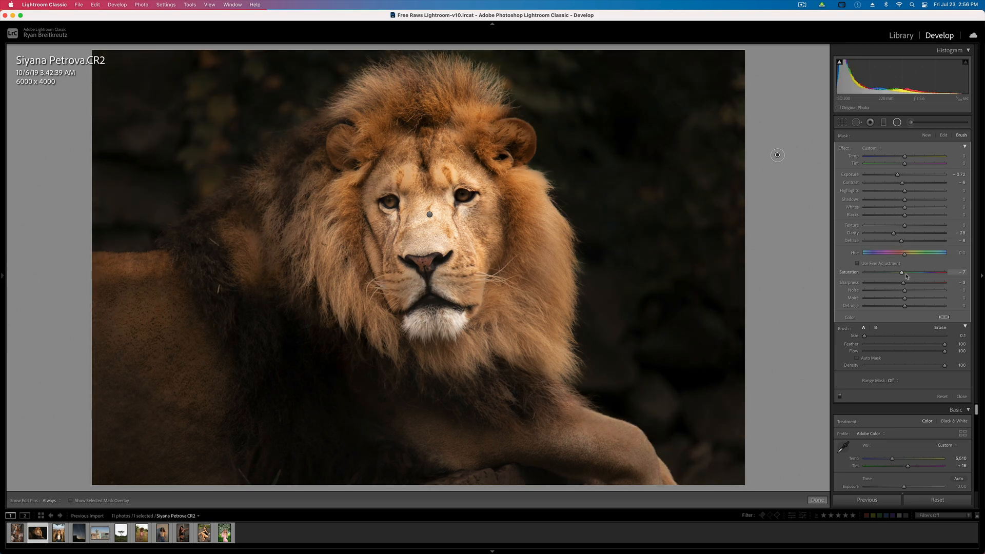
{"action": "left_click_drag", "start_coordinate": [887, 277], "coordinate": [904, 279]}
{"action": "key", "text": "Return"}
Compare the lion photo before and after the edits several times.
{"action": "key", "text": "backslash"}
{"action": "key", "text": "backslash"}
{"action": "key", "text": "backslash"}
{"action": "key", "text": "backslash"}
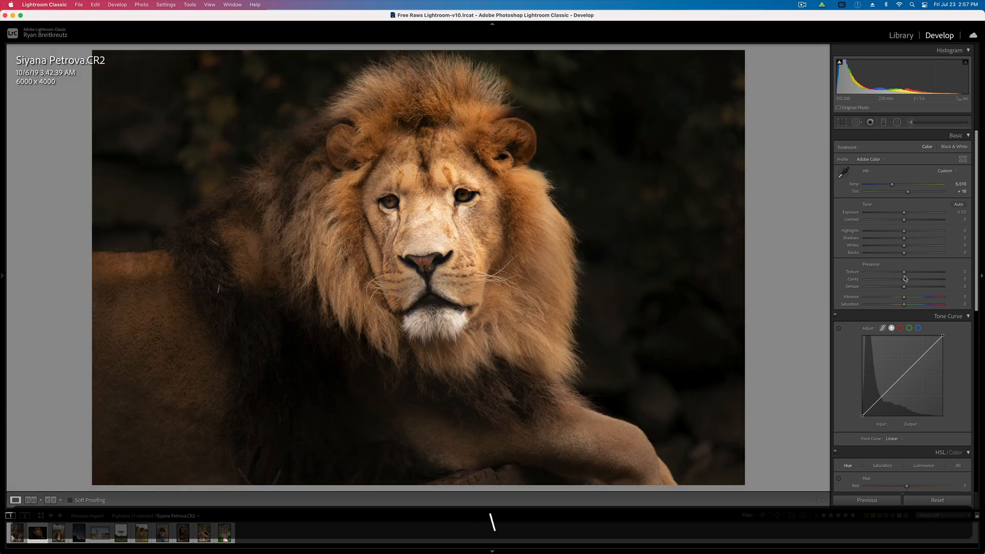
{"action": "key", "text": "backslash"}
{"action": "key", "text": "backslash"}
{"action": "key", "text": "backslash"}
{"action": "key", "text": "backslash"}
Expand the Transform and Effects settings, and turn off the lens profile corrections after comparing them on and off.
{"action": "scroll", "coordinate": [882, 290], "scroll_direction": "down", "scroll_amount": 5}
{"action": "scroll", "coordinate": [882, 290], "scroll_direction": "down", "scroll_amount": 5}
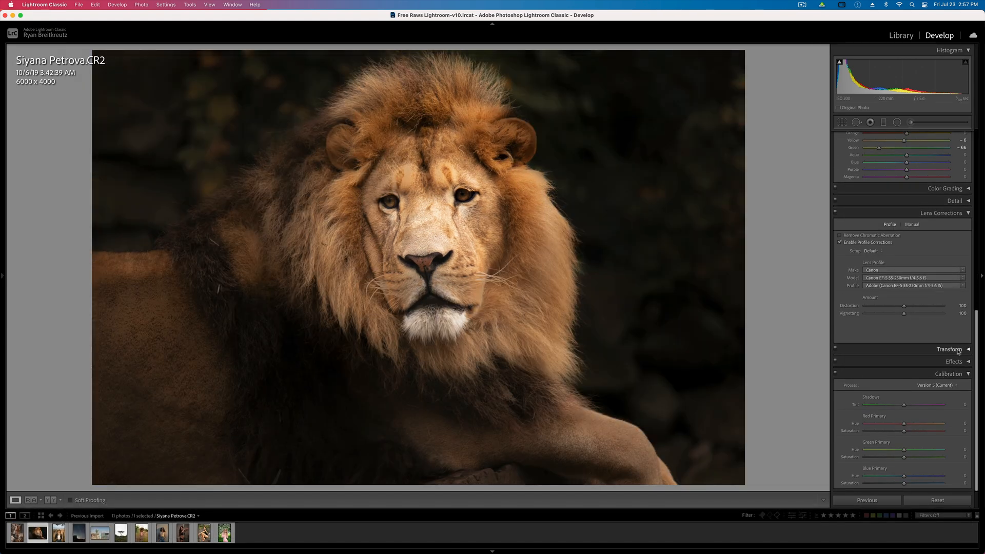
{"action": "scroll", "coordinate": [924, 369], "scroll_direction": "down", "scroll_amount": 5}
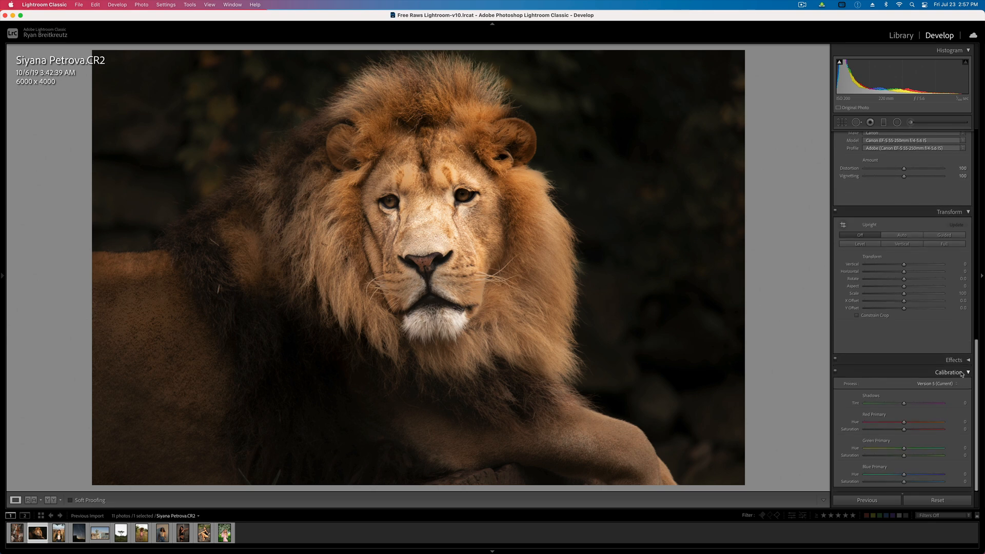
{"action": "scroll", "coordinate": [908, 390], "scroll_direction": "down", "scroll_amount": 4}
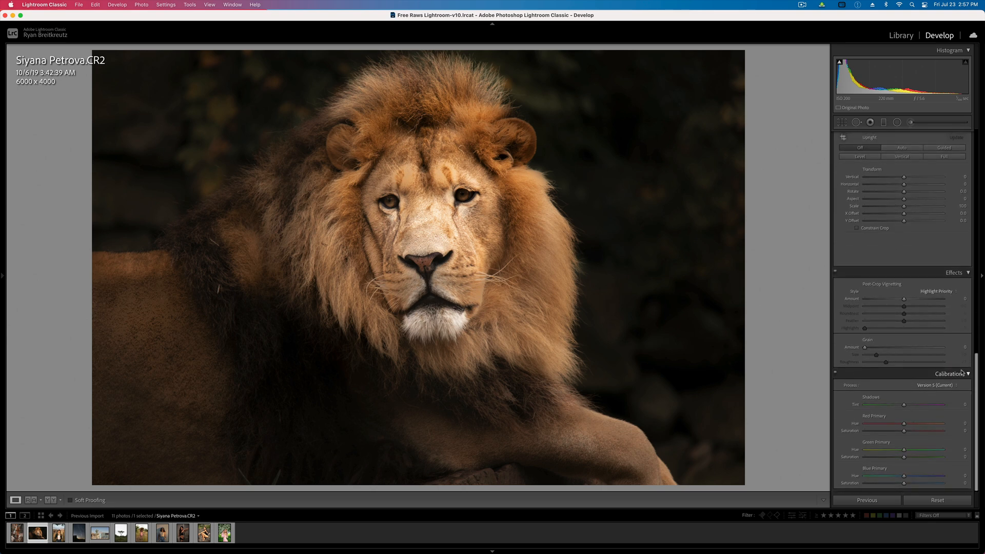
{"action": "scroll", "coordinate": [945, 401], "scroll_direction": "up", "scroll_amount": 10}
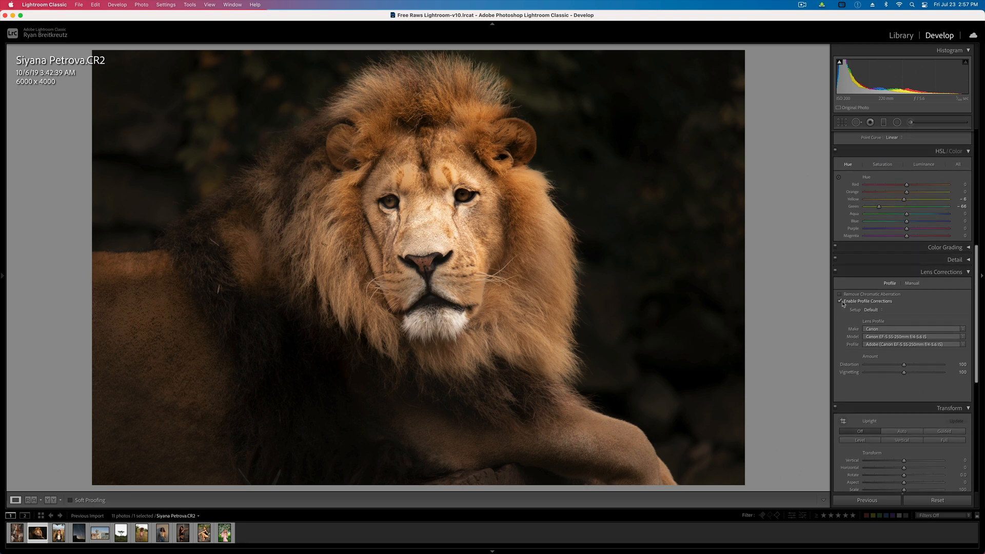
{"action": "left_click", "coordinate": [840, 302]}
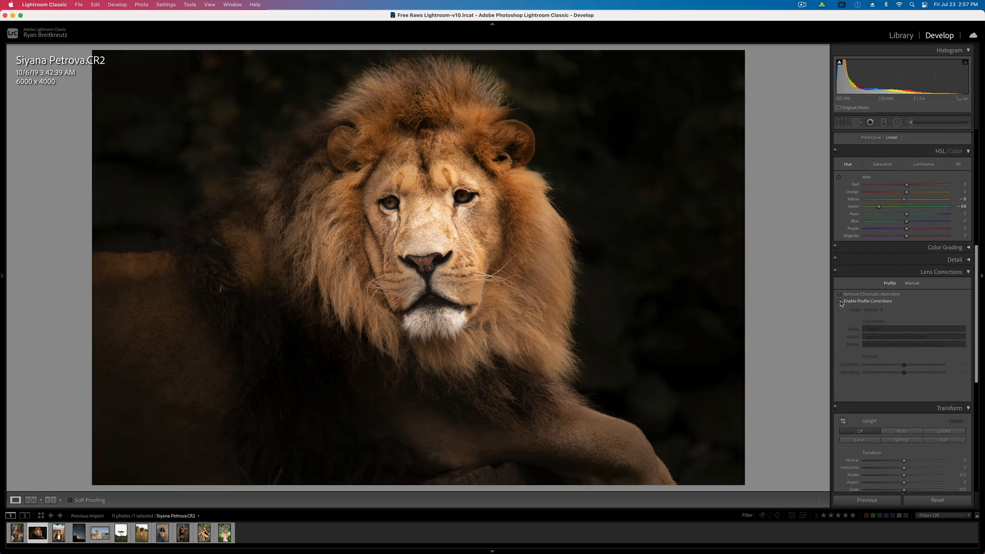
{"action": "left_click", "coordinate": [841, 301]}
{"action": "left_click", "coordinate": [840, 302]}
Heal the light piece of straw in the dark mane near the lion's shoulder with the spot removal tool.
{"action": "key", "text": "q"}
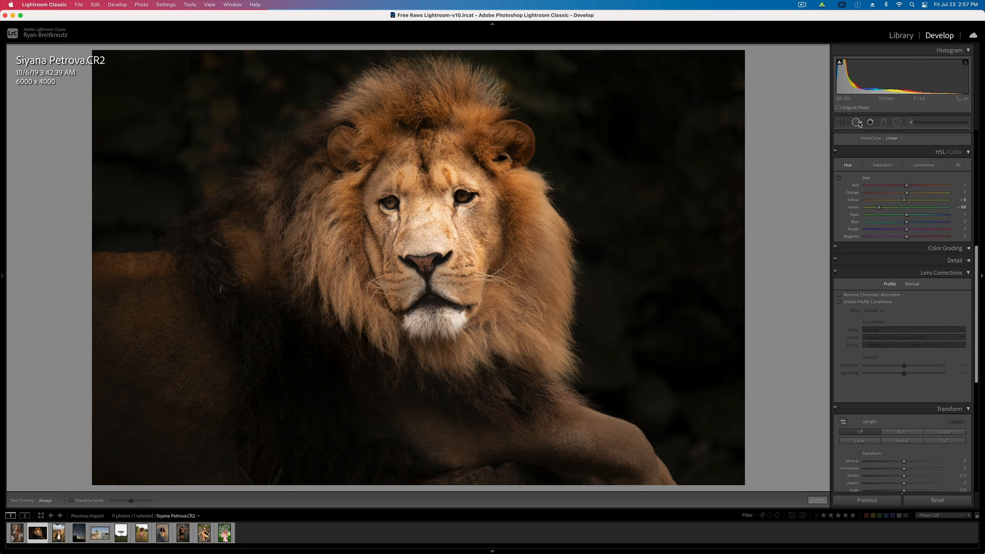
{"action": "scroll", "coordinate": [233, 256], "scroll_direction": "down", "scroll_amount": 3}
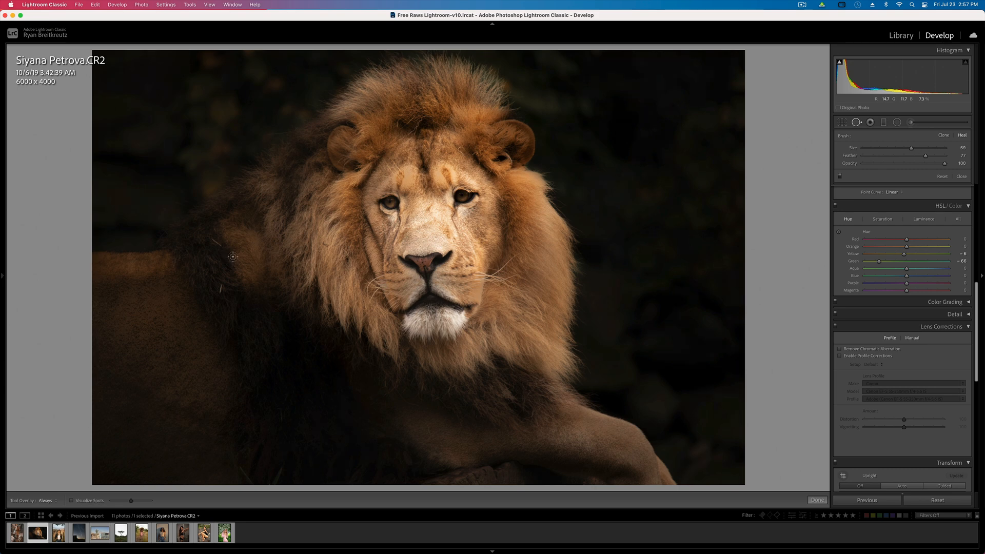
{"action": "left_click", "coordinate": [221, 287]}
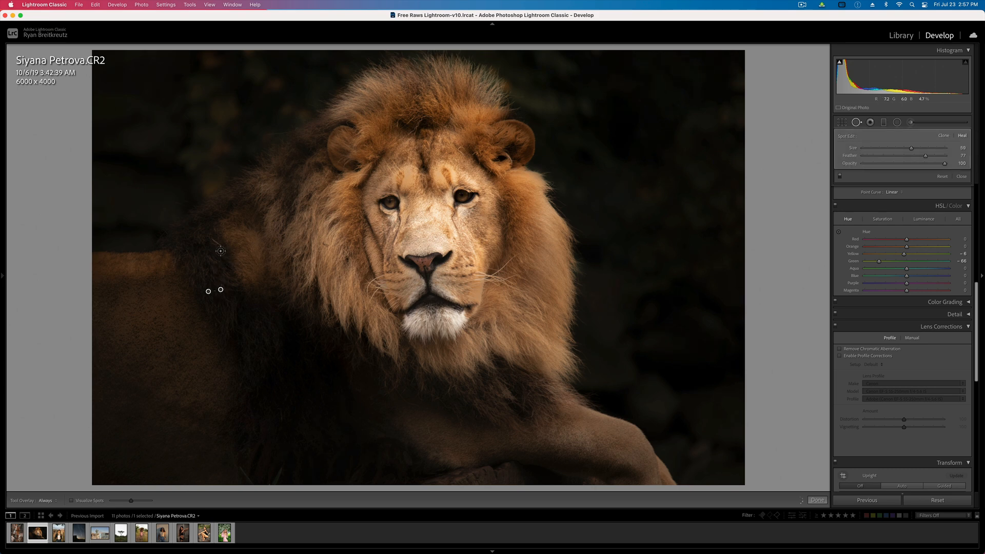
Heal another distracting spot in the dark mane above the lion's shoulder and finish the spot removal.
{"action": "left_click_drag", "start_coordinate": [210, 238], "coordinate": [219, 245]}
{"action": "left_click_drag", "start_coordinate": [314, 239], "coordinate": [277, 327]}
{"action": "key", "text": "Return"}
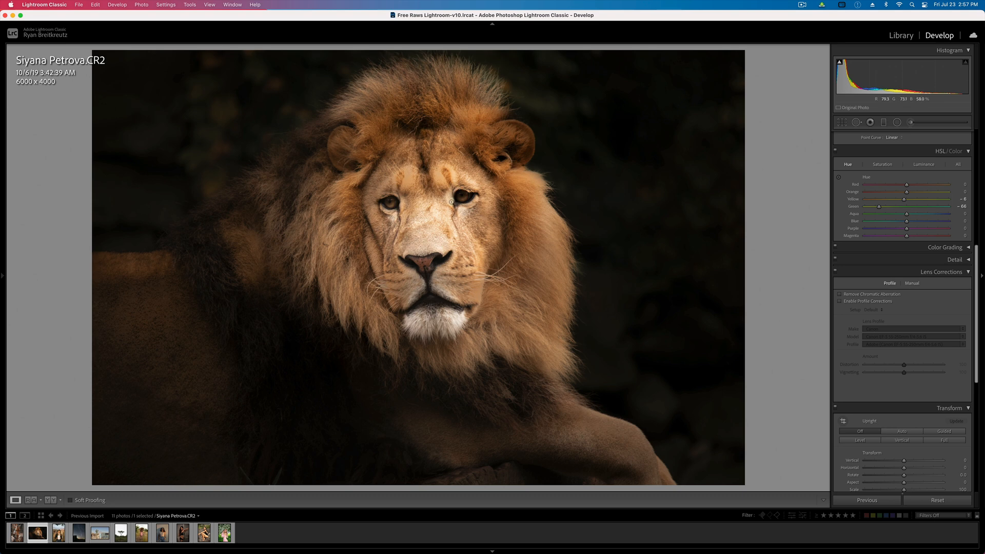
Paint a new adjustment brush mask over both of the lion's eyes at brush size 5 and check its coverage with the mask overlay.
{"action": "left_click", "coordinate": [911, 122]}
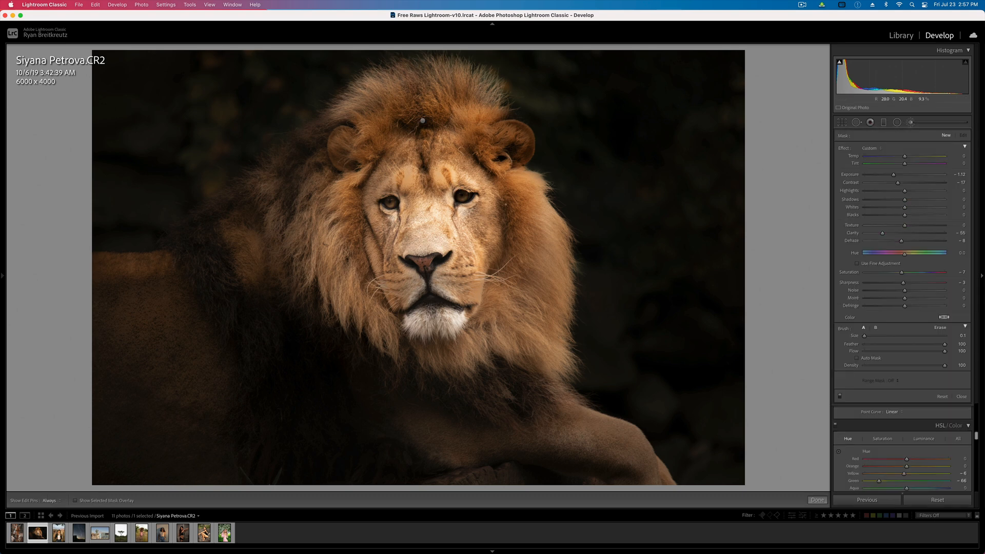
{"action": "left_click", "coordinate": [4, 277]}
{"action": "left_click", "coordinate": [68, 95]}
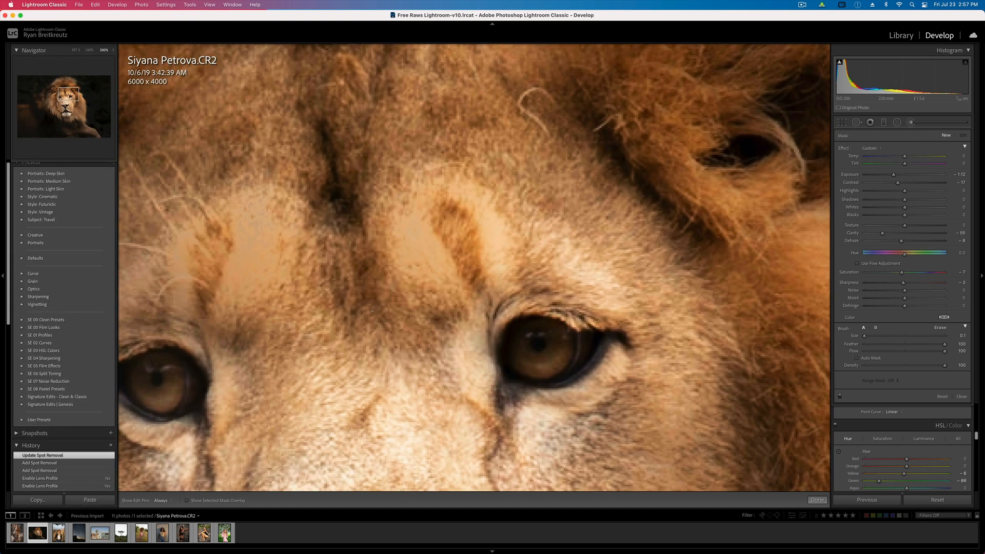
{"action": "left_click", "coordinate": [89, 50]}
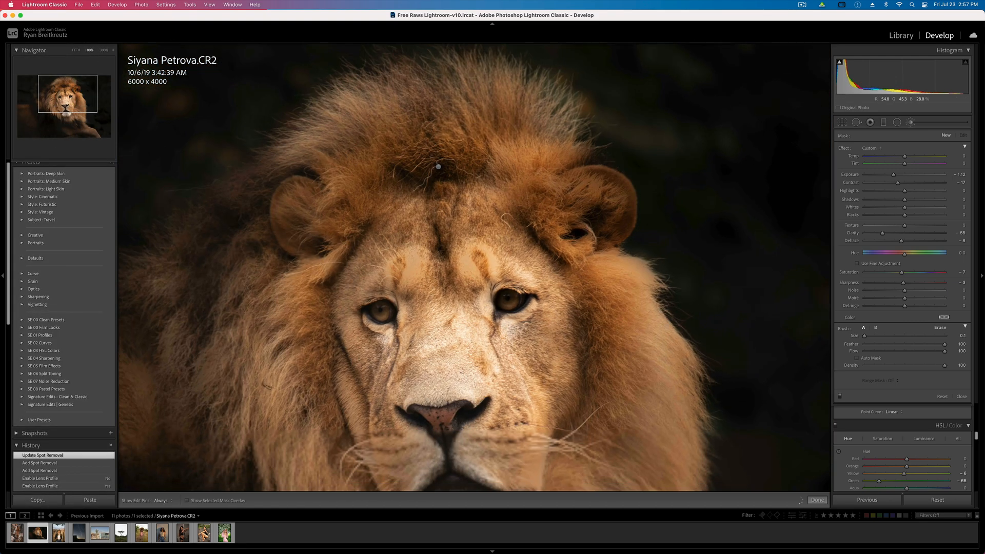
{"action": "scroll", "coordinate": [525, 297], "scroll_direction": "up", "scroll_amount": 5}
{"action": "left_click_drag", "start_coordinate": [501, 297], "coordinate": [525, 301]}
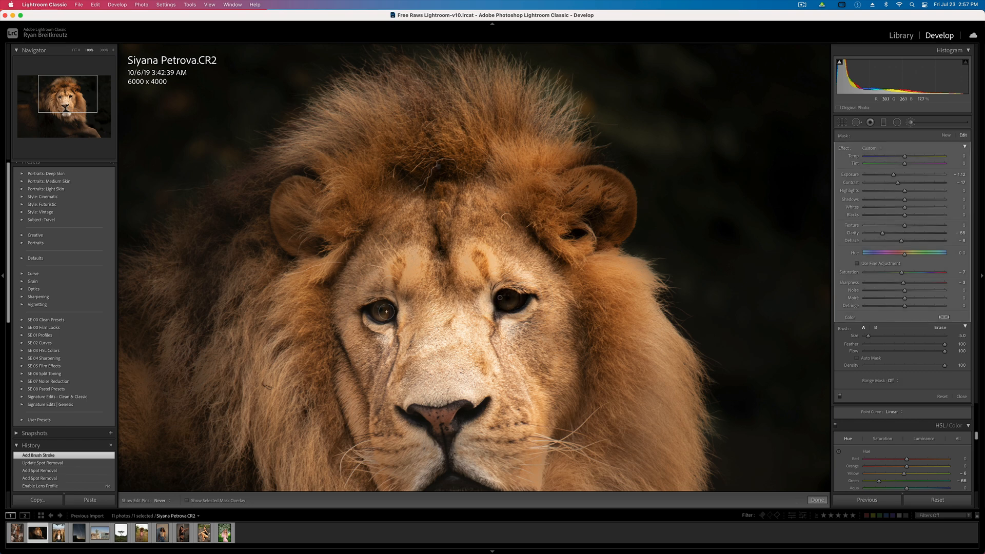
{"action": "left_click_drag", "start_coordinate": [377, 312], "coordinate": [380, 312]}
{"action": "key", "text": "o"}
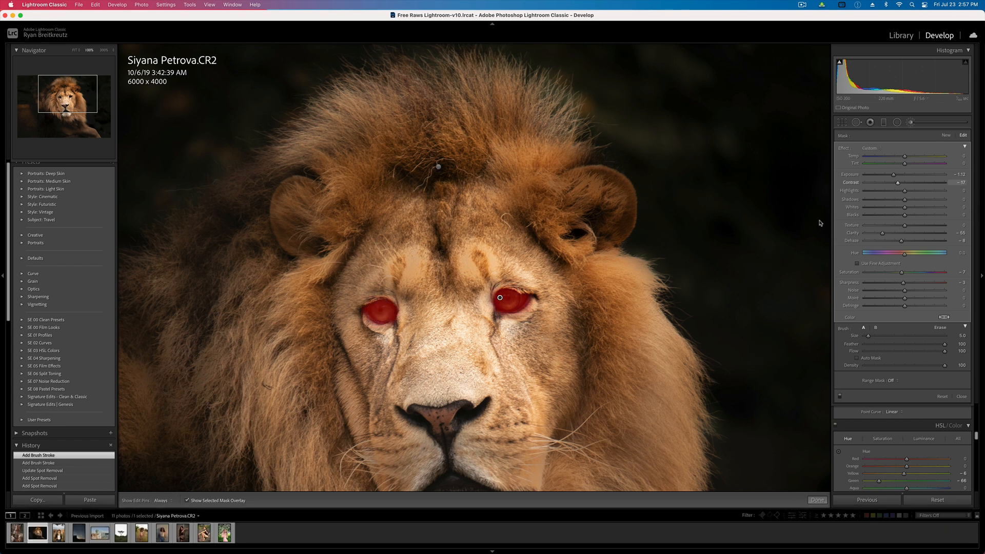
{"action": "key", "text": "o"}
{"action": "key", "text": "o"}
{"action": "key", "text": "o"}
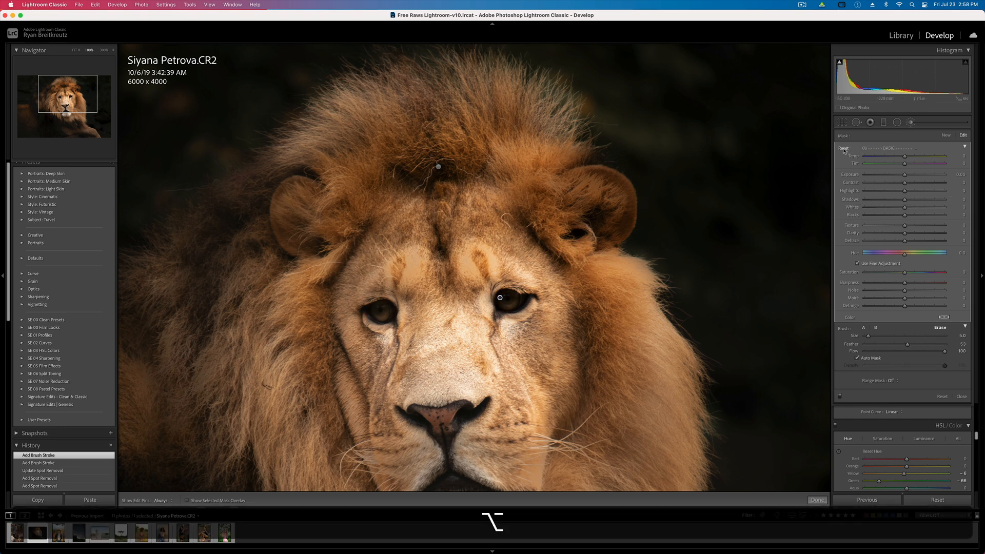
Reset the eye mask's effect, apply the 26 Eyes-IrisEnhance preset, set exposure to 0.90 and texture to 58, and finish the brush.
{"action": "left_click", "coordinate": [844, 148], "text": "alt"}
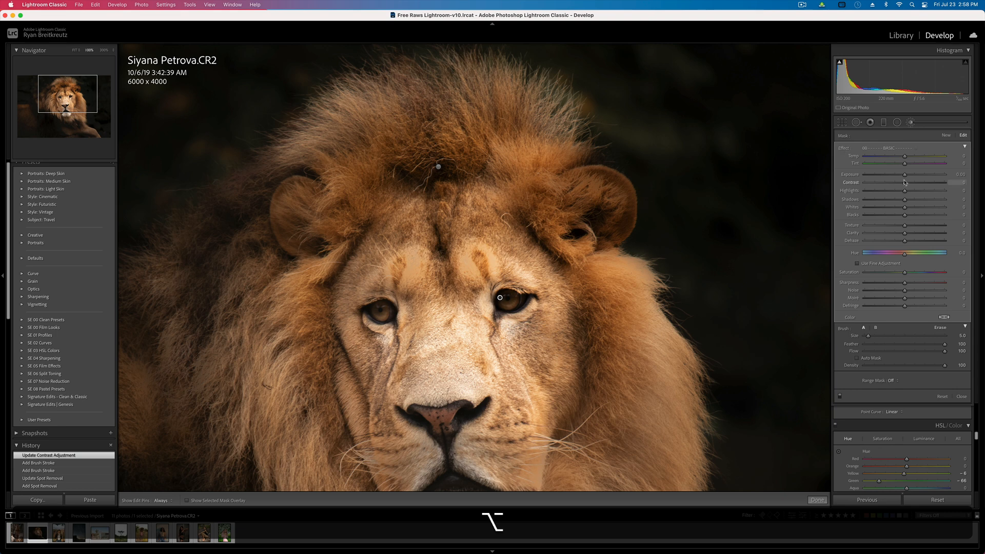
{"action": "left_click", "coordinate": [891, 149]}
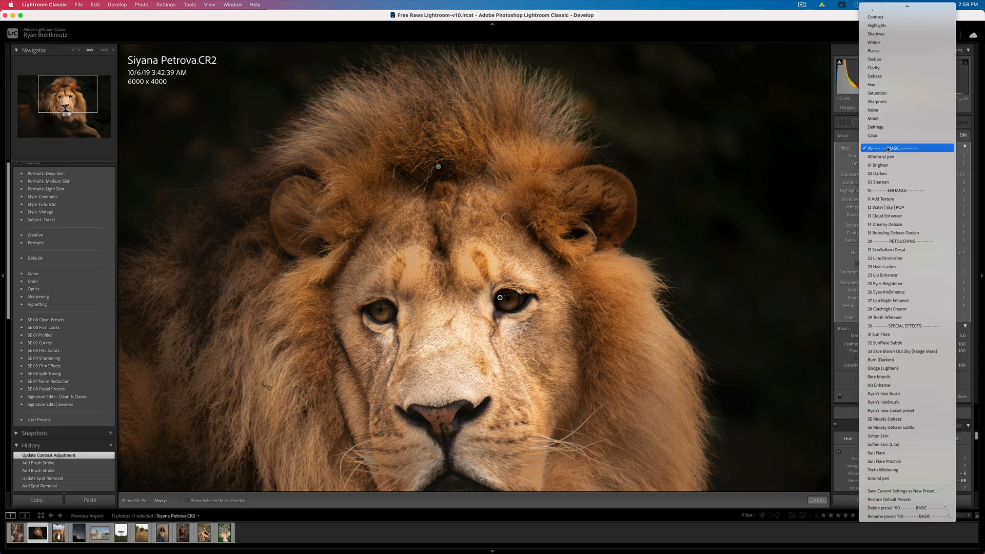
{"action": "left_click", "coordinate": [894, 292]}
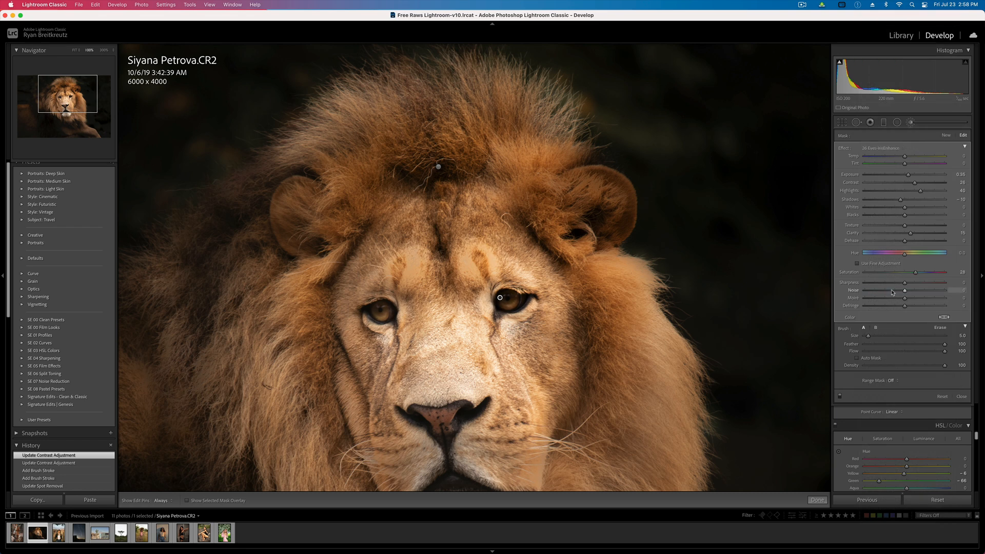
{"action": "left_click_drag", "start_coordinate": [909, 176], "coordinate": [917, 178]}
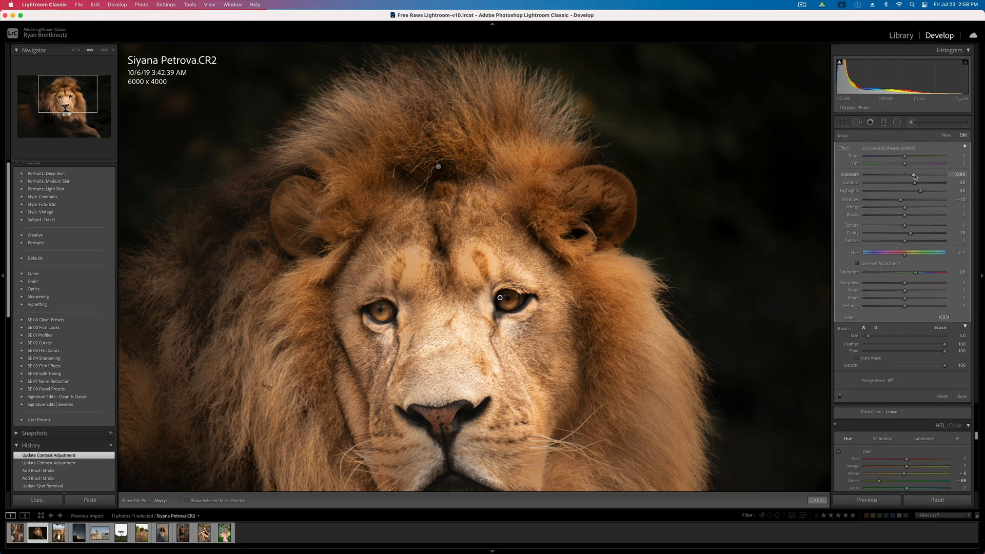
{"action": "left_click_drag", "start_coordinate": [915, 226], "coordinate": [917, 229]}
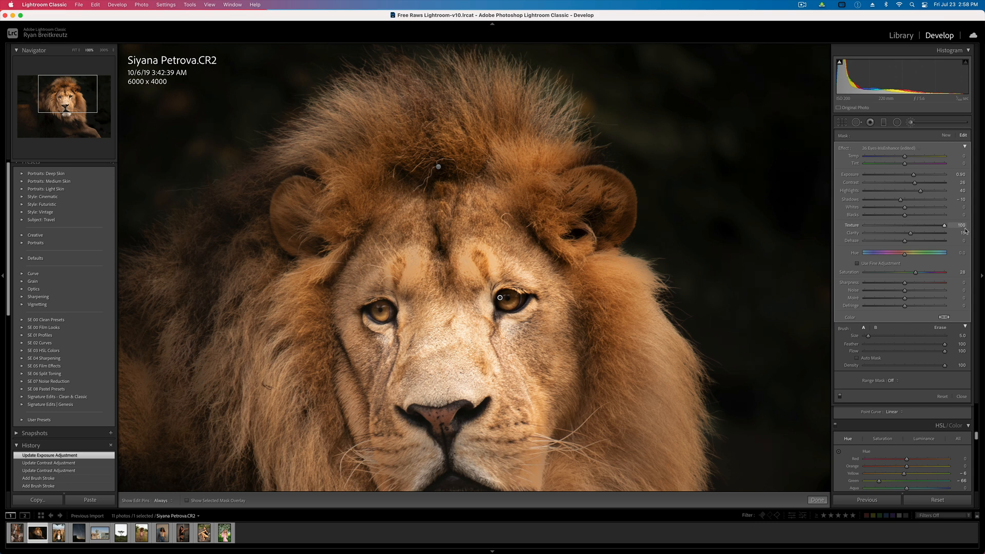
{"action": "left_click_drag", "start_coordinate": [928, 226], "coordinate": [928, 227]}
{"action": "key", "text": "Return"}
Examine the brightened eyes up close, in the fitted view and at thumbnail size.
{"action": "mouse_move", "coordinate": [455, 395]}
{"action": "left_mouse_down"}
{"action": "mouse_move", "coordinate": [464, 251]}
{"action": "mouse_move", "coordinate": [470, 285]}
{"action": "left_mouse_up"}
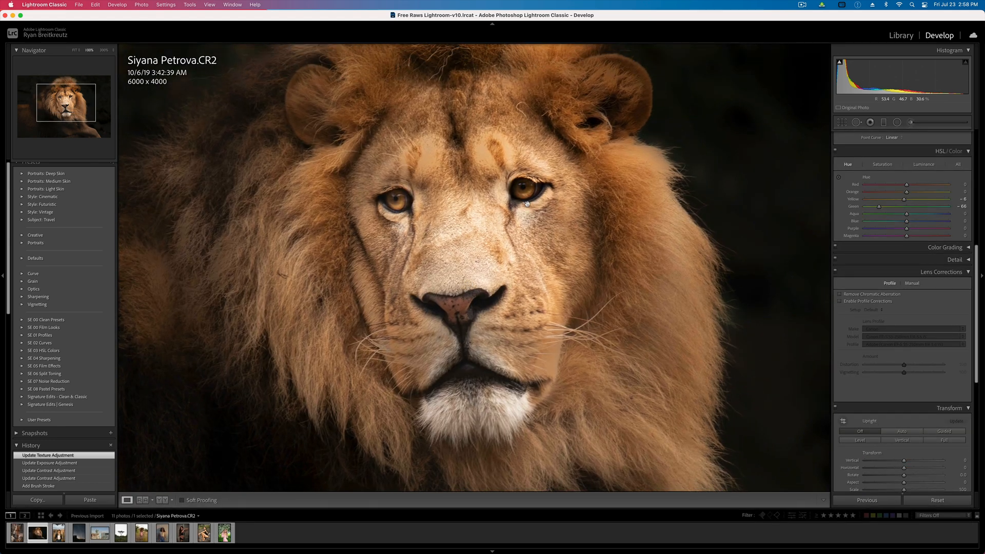
{"action": "left_click", "coordinate": [75, 50]}
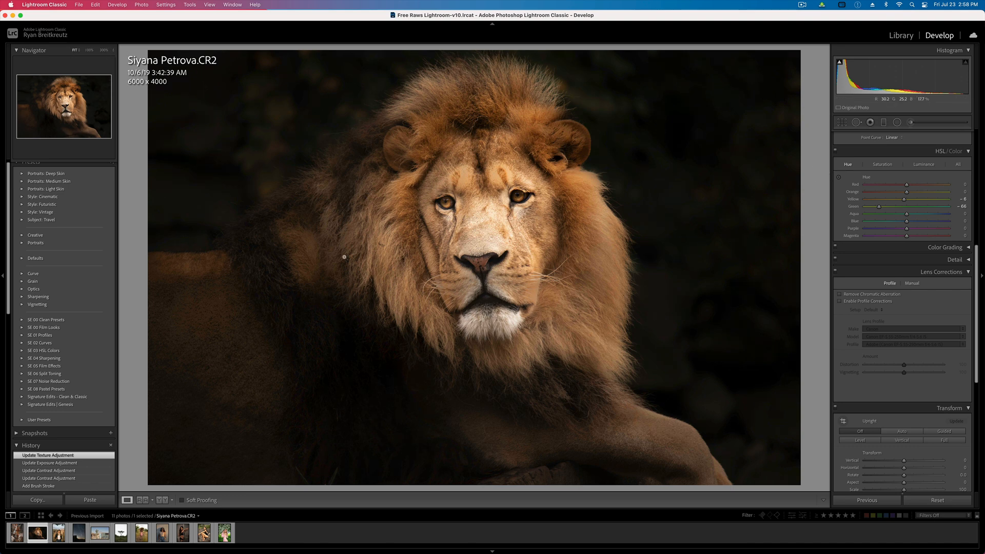
{"action": "key", "text": "super+minus"}
{"action": "key", "text": "super+minus"}
{"action": "key", "text": "super+minus"}
{"action": "key", "text": "super+minus"}
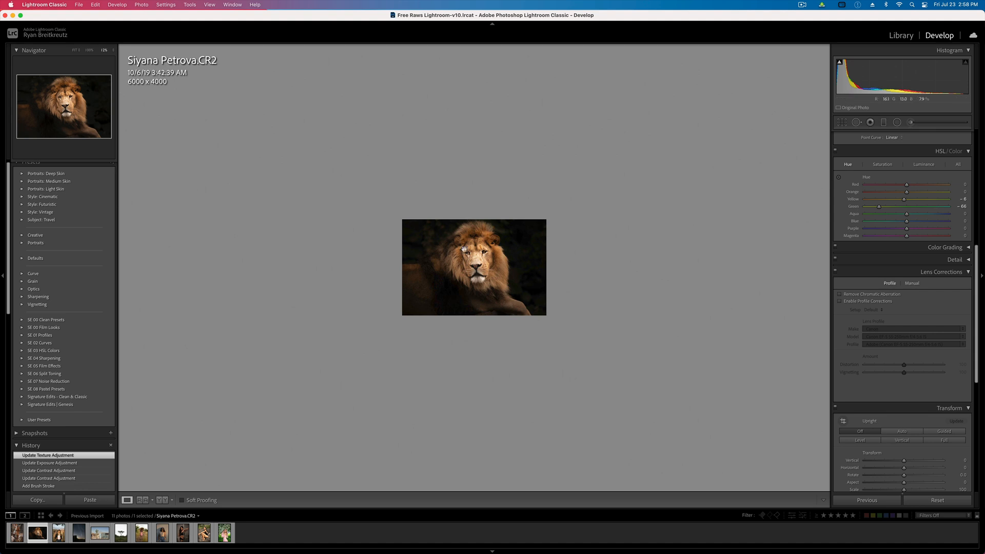
{"action": "key", "text": "super+minus"}
{"action": "key", "text": "super+minus"}
{"action": "key", "text": "super+equal"}
{"action": "key", "text": "super+equal"}
{"action": "key", "text": "super+equal"}
{"action": "key", "text": "super+equal"}
Reselect the eye mask and lower its exposure to 0.46.
{"action": "key", "text": "k"}
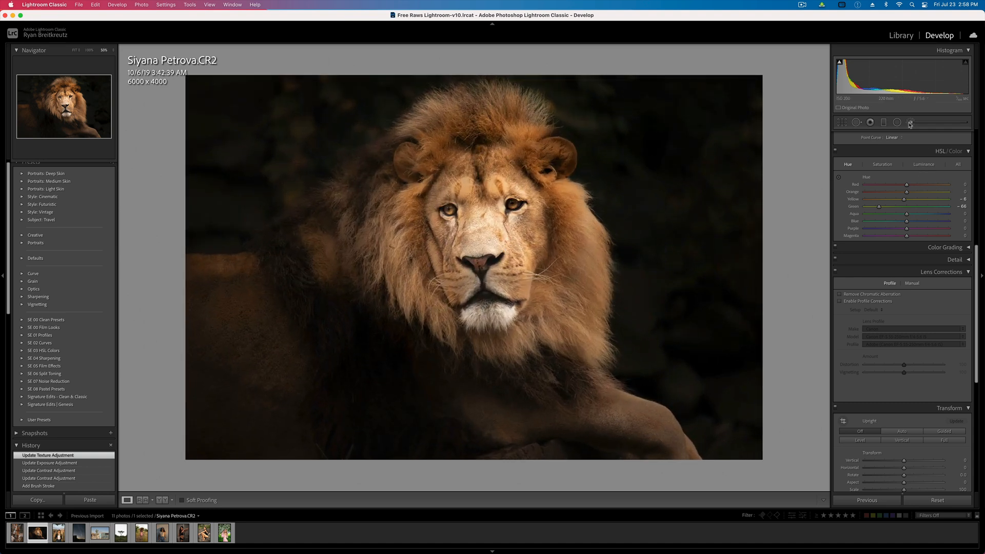
{"action": "left_click", "coordinate": [509, 204]}
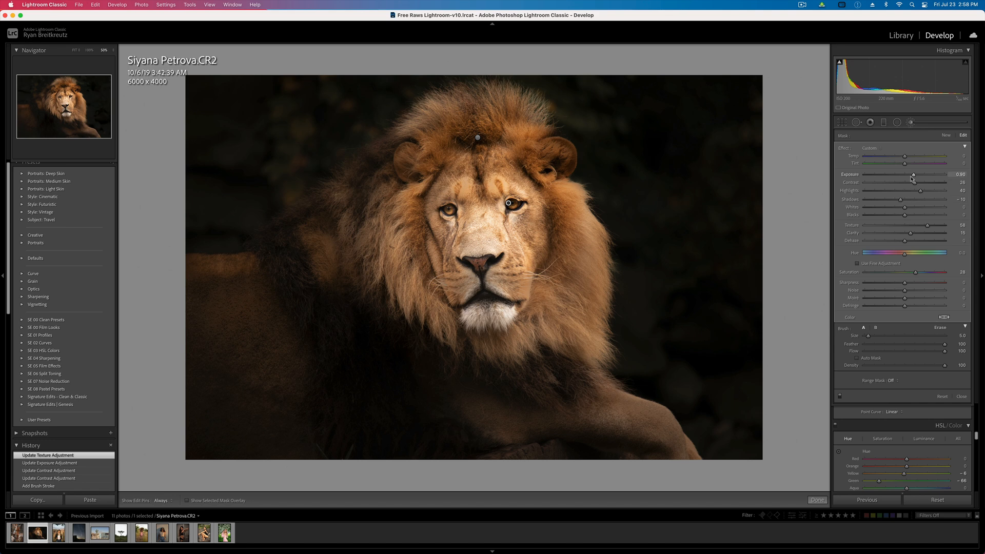
{"action": "left_click_drag", "start_coordinate": [913, 177], "coordinate": [911, 177]}
Paint the eye mask's enhancement over the lion's nose with brush size 3.
{"action": "key", "text": "bracketleft"}
{"action": "key", "text": "bracketleft"}
{"action": "key", "text": "h"}
{"action": "mouse_move", "coordinate": [474, 263]}
{"action": "left_mouse_down"}
{"action": "mouse_move", "coordinate": [479, 270]}
{"action": "mouse_move", "coordinate": [490, 260]}
{"action": "left_mouse_up"}
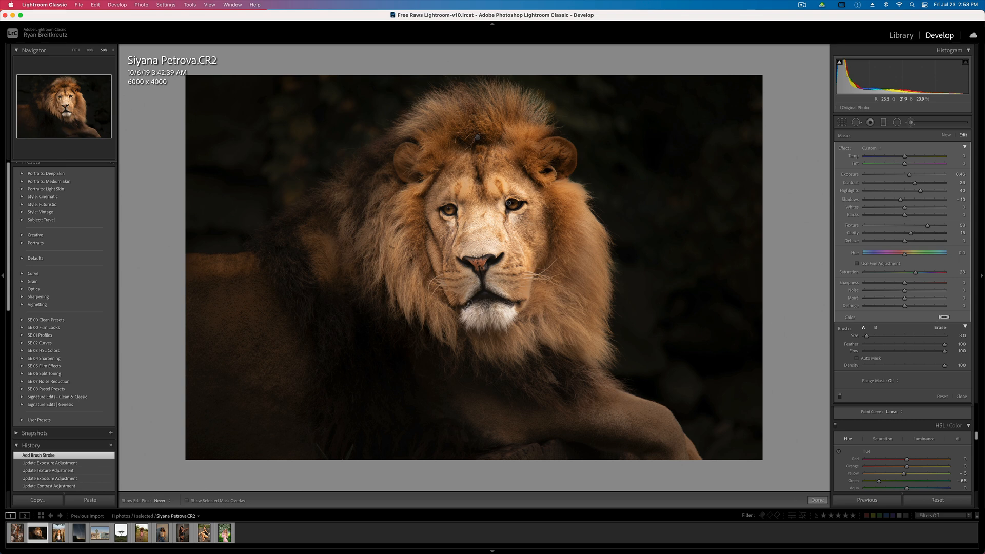
{"action": "key", "text": "h"}
{"action": "key", "text": "h"}
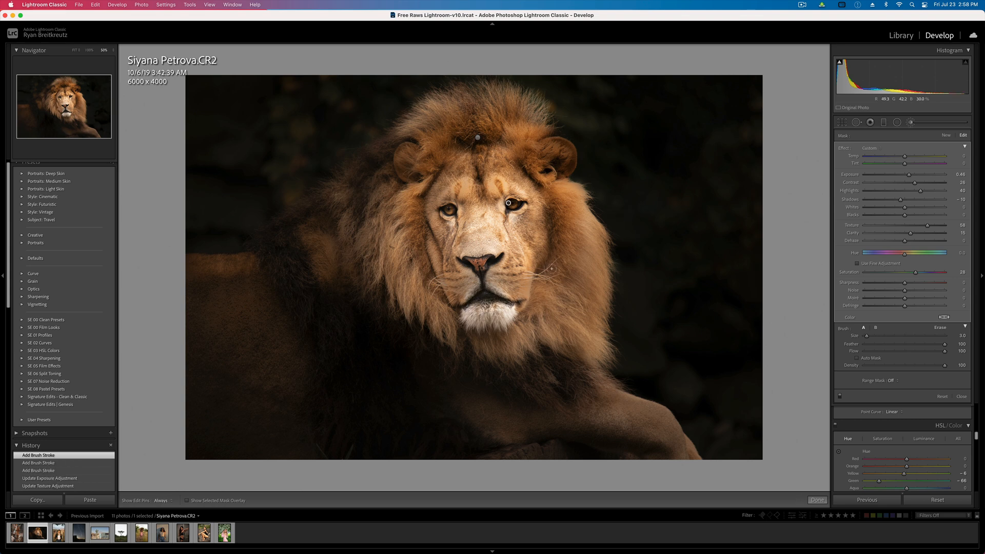
Try the enhancement brush at full flow beside the whiskers and on both ears, and undo those strokes.
{"action": "left_click_drag", "start_coordinate": [525, 274], "coordinate": [547, 281]}
{"action": "key", "text": "super+z"}
{"action": "mouse_move", "coordinate": [546, 151]}
{"action": "left_mouse_down"}
{"action": "mouse_move", "coordinate": [569, 154]}
{"action": "mouse_move", "coordinate": [553, 171]}
{"action": "mouse_move", "coordinate": [546, 155]}
{"action": "left_mouse_up"}
{"action": "mouse_move", "coordinate": [418, 165]}
{"action": "left_mouse_down"}
{"action": "mouse_move", "coordinate": [413, 153]}
{"action": "mouse_move", "coordinate": [411, 163]}
{"action": "left_mouse_up"}
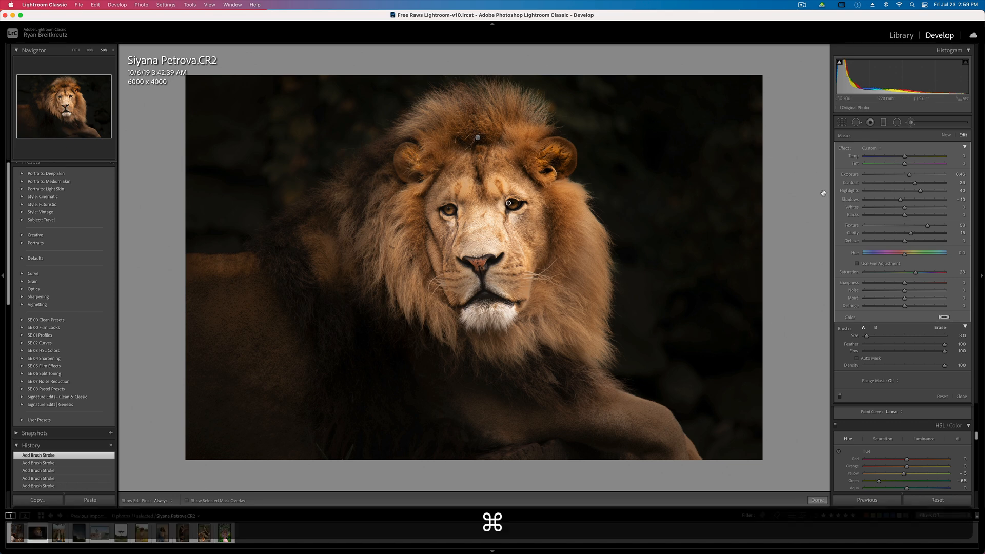
{"action": "key", "text": "super+z"}
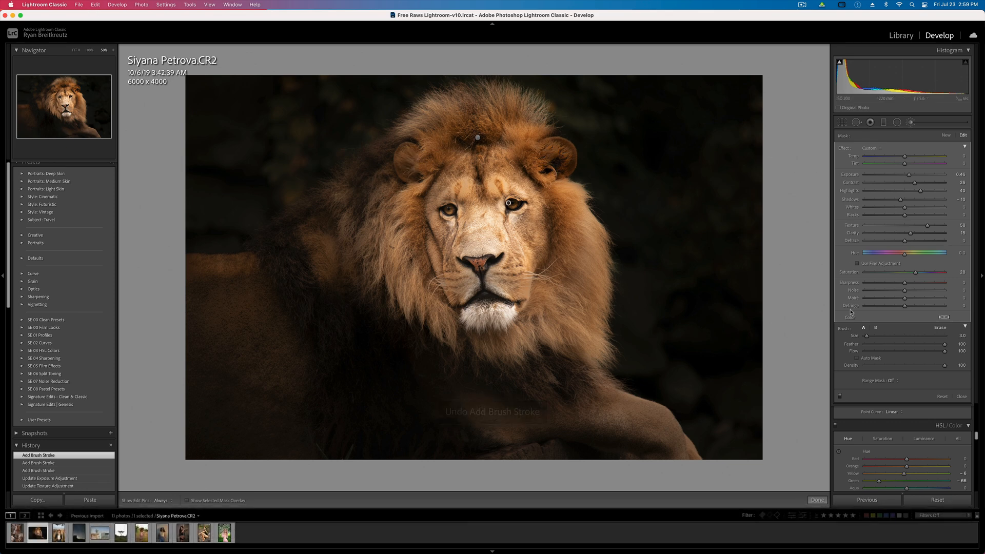
Set the brush flow to 22 and the size to 5, and lightly paint the enhancement over both ears and the forehead.
{"action": "left_click", "coordinate": [882, 351]}
{"action": "scroll", "coordinate": [533, 155], "scroll_direction": "up", "scroll_amount": 2}
{"action": "mouse_move", "coordinate": [540, 155]}
{"action": "left_mouse_down"}
{"action": "mouse_move", "coordinate": [552, 147]}
{"action": "mouse_move", "coordinate": [566, 160]}
{"action": "mouse_move", "coordinate": [534, 168]}
{"action": "left_mouse_up"}
{"action": "mouse_move", "coordinate": [417, 168]}
{"action": "left_mouse_down"}
{"action": "mouse_move", "coordinate": [412, 153]}
{"action": "mouse_move", "coordinate": [417, 169]}
{"action": "mouse_move", "coordinate": [434, 169]}
{"action": "left_mouse_up"}
{"action": "mouse_move", "coordinate": [496, 118]}
{"action": "left_mouse_down"}
{"action": "mouse_move", "coordinate": [460, 125]}
{"action": "mouse_move", "coordinate": [433, 151]}
{"action": "mouse_move", "coordinate": [472, 152]}
{"action": "left_mouse_up"}
{"action": "key", "text": "h"}
{"action": "key", "text": "h"}
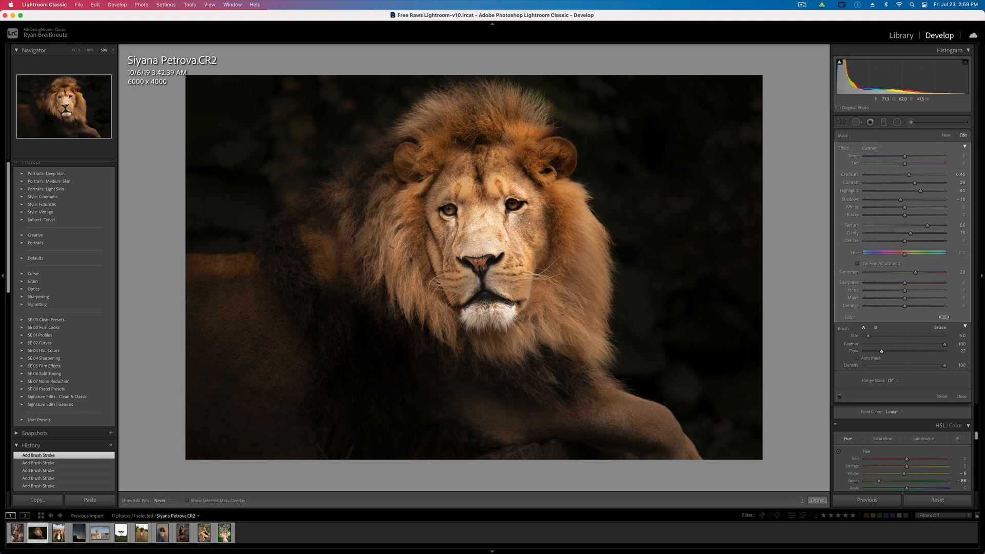
Inspect the mask overlays of the eye mask and the face mask, and finish the brush.
{"action": "key", "text": "o"}
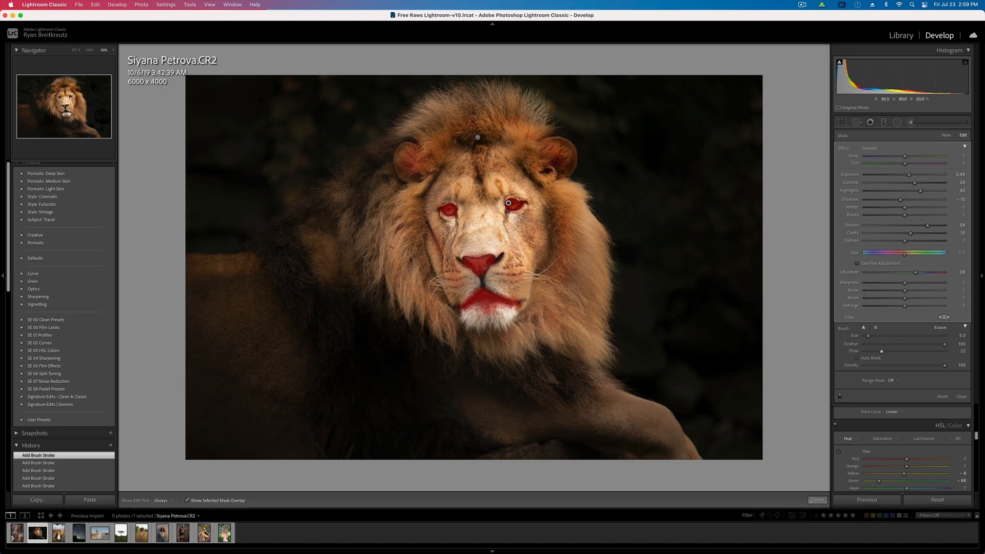
{"action": "key", "text": "o"}
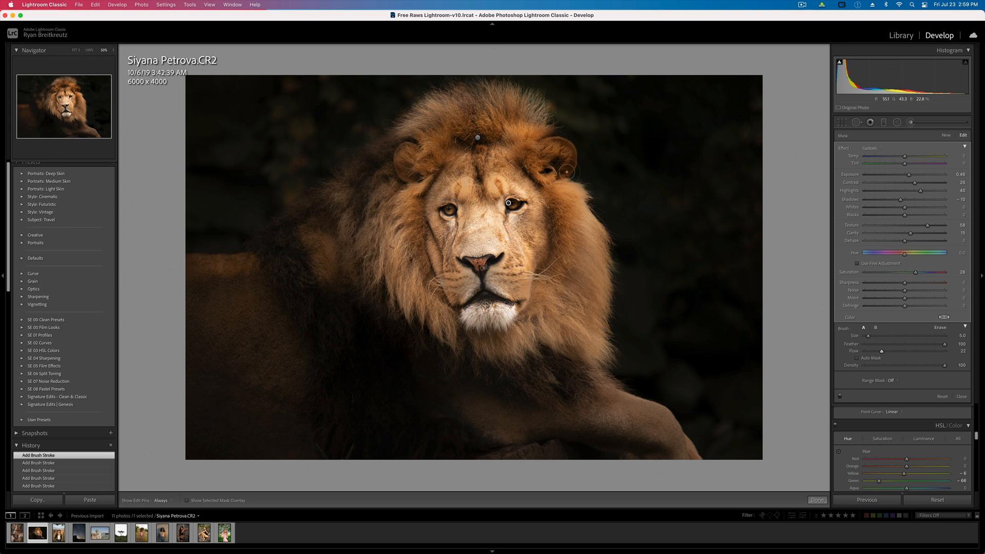
{"action": "left_click", "coordinate": [478, 137]}
{"action": "key", "text": "o"}
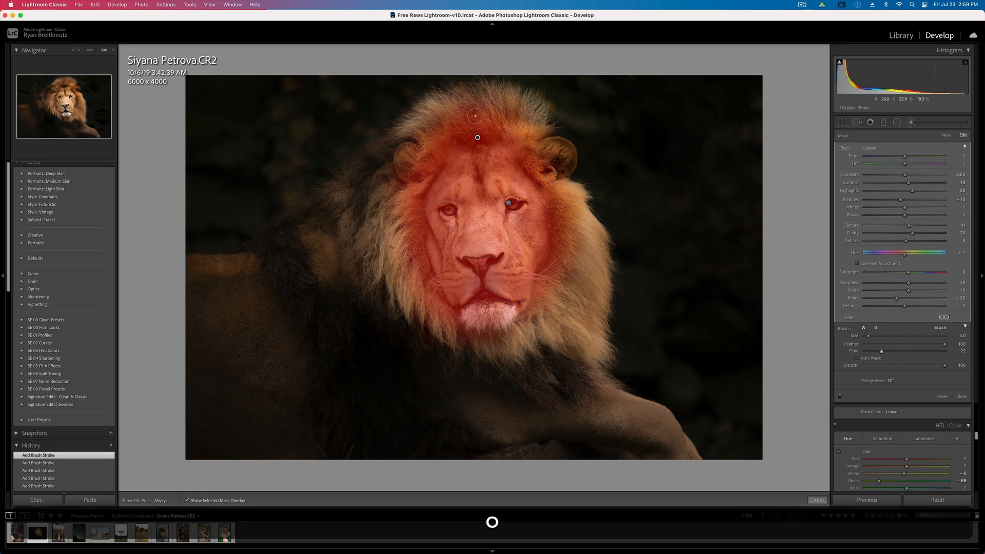
{"action": "key", "text": "o"}
{"action": "key", "text": "Return"}
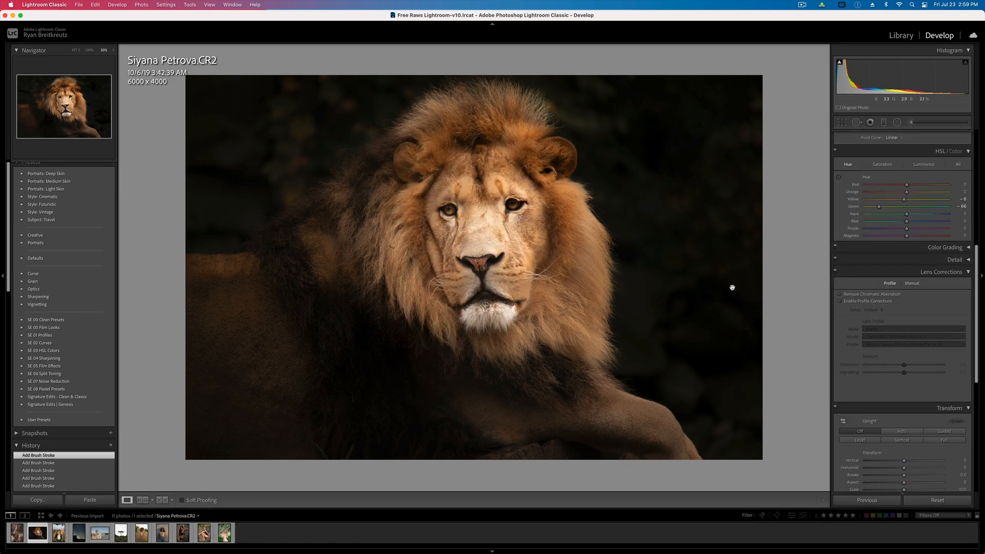
Compare the lion photo before and after all the edits.
{"action": "key", "text": "backslash"}
{"action": "key", "text": "backslash"}
{"action": "key", "text": "backslash"}
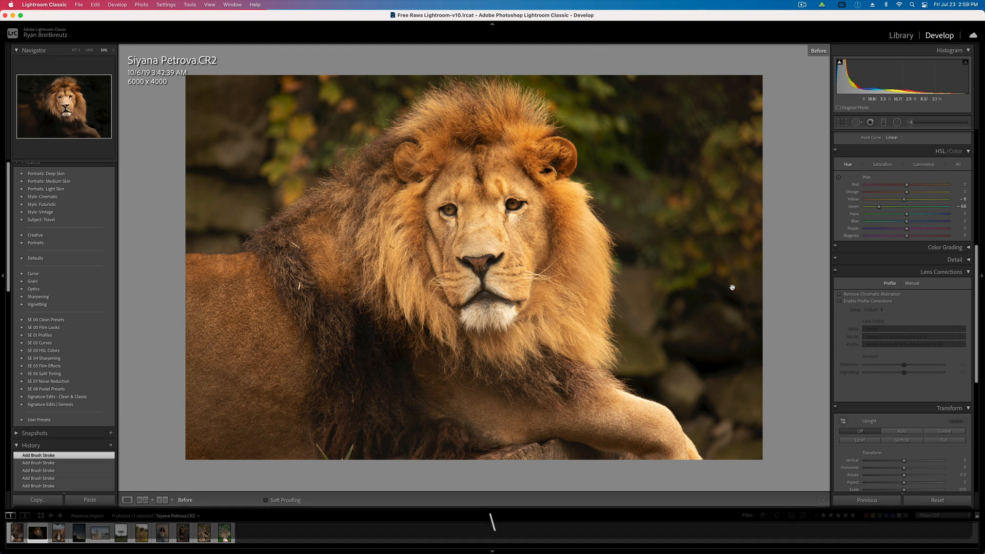
{"action": "key", "text": "backslash"}
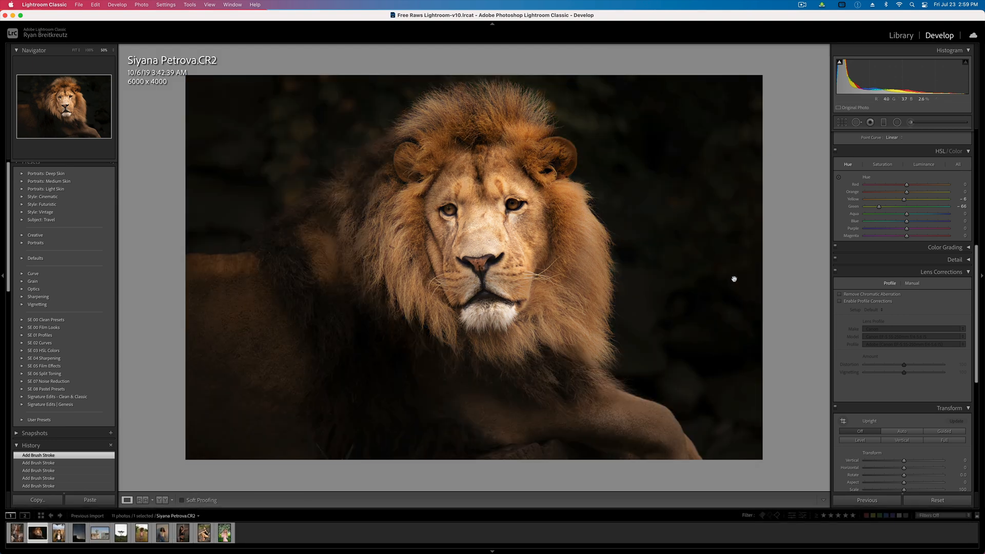
Select the face mask, set the brush flow to 86 and the size to 12, and extend it over the chest beneath the mane.
{"action": "left_click", "coordinate": [912, 122]}
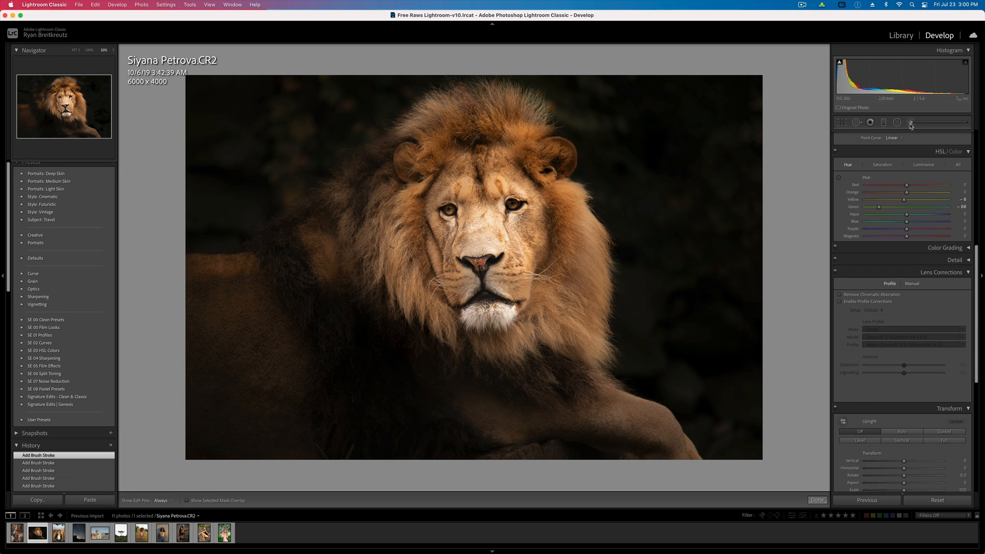
{"action": "left_click", "coordinate": [478, 138]}
{"action": "key", "text": "o"}
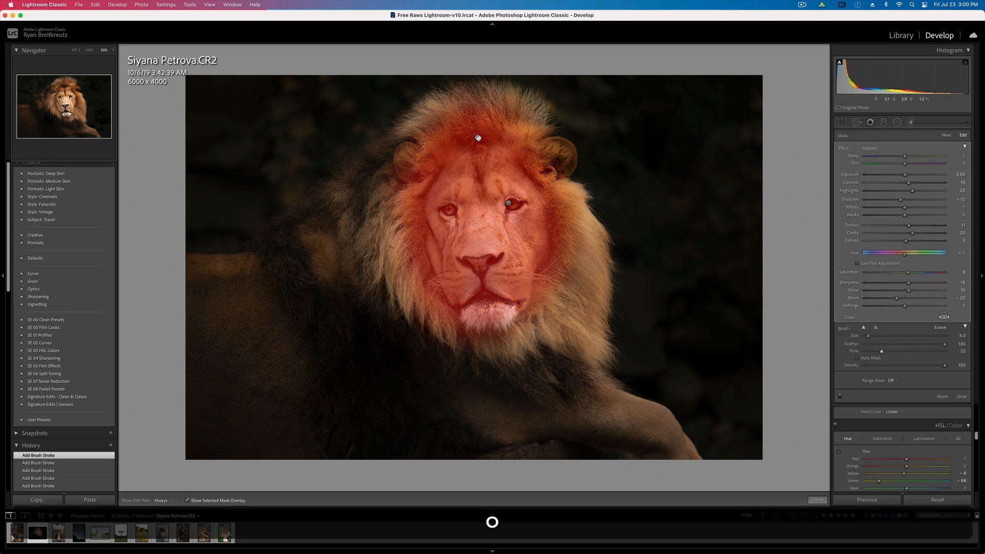
{"action": "key", "text": "o"}
{"action": "scroll", "coordinate": [529, 424], "scroll_direction": "up", "scroll_amount": 3}
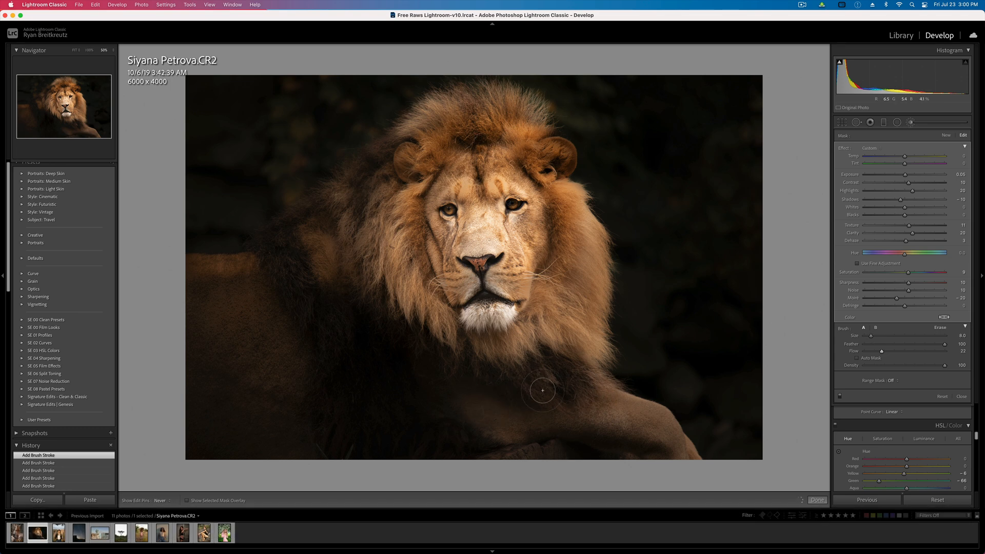
{"action": "key", "text": "8"}
{"action": "key", "text": "6"}
{"action": "scroll", "coordinate": [484, 400], "scroll_direction": "up", "scroll_amount": 4}
{"action": "mouse_move", "coordinate": [485, 401]}
{"action": "left_mouse_down"}
{"action": "mouse_move", "coordinate": [613, 422]}
{"action": "mouse_move", "coordinate": [670, 451]}
{"action": "mouse_move", "coordinate": [535, 374]}
{"action": "mouse_move", "coordinate": [552, 386]}
{"action": "left_mouse_up"}
Select the darkening radial filter and erase its effect from the lion's foreleg, chest and body with its brush at size 12.
{"action": "left_click", "coordinate": [897, 122]}
{"action": "left_click", "coordinate": [791, 167]}
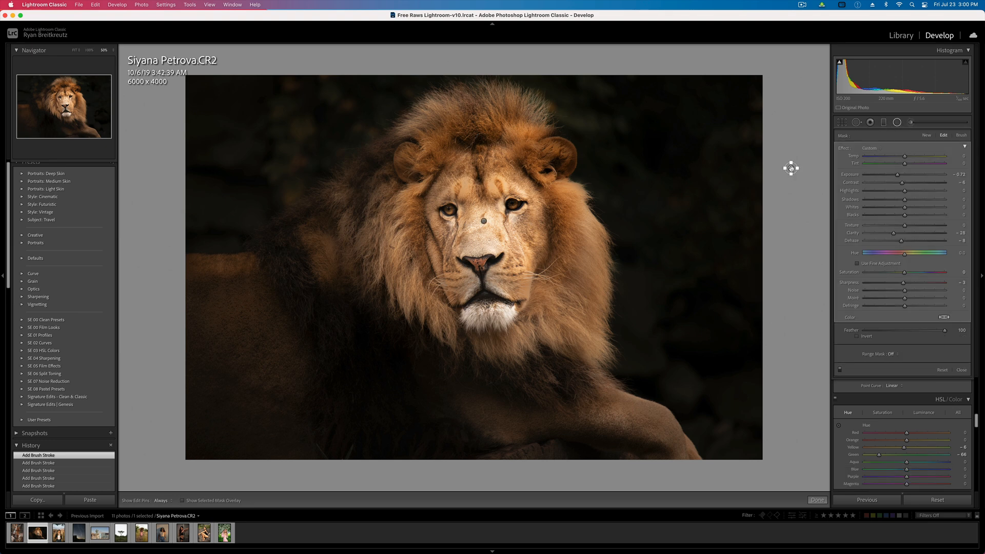
{"action": "left_click", "coordinate": [961, 135]}
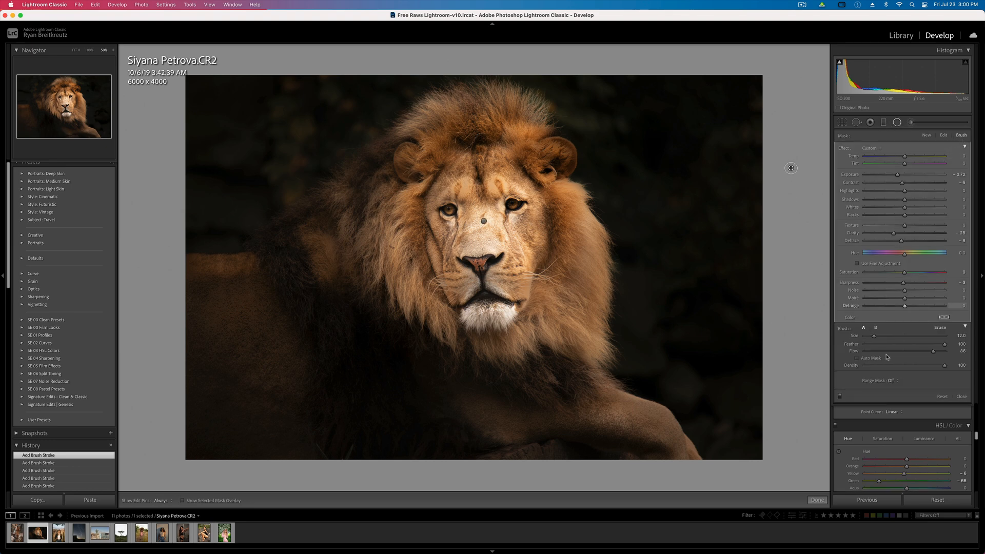
{"action": "key", "text": "alt"}
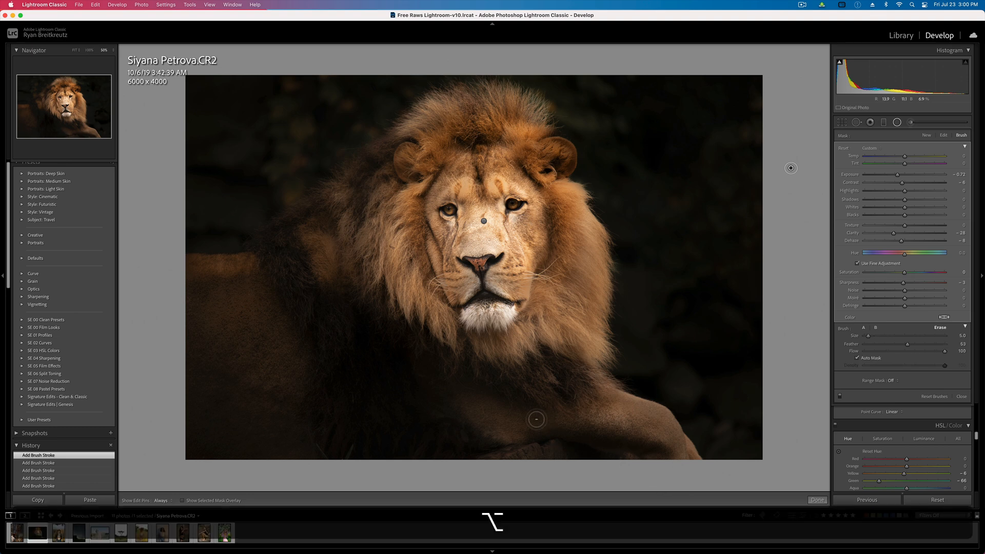
{"action": "mouse_move", "coordinate": [469, 400]}
{"action": "left_mouse_down"}
{"action": "mouse_move", "coordinate": [617, 430]}
{"action": "mouse_move", "coordinate": [603, 424]}
{"action": "left_mouse_up"}
{"action": "mouse_move", "coordinate": [221, 284]}
{"action": "left_mouse_down", "text": "alt"}
{"action": "mouse_move", "coordinate": [275, 300]}
{"action": "mouse_move", "coordinate": [320, 329]}
{"action": "mouse_move", "coordinate": [336, 305]}
{"action": "mouse_move", "coordinate": [371, 356]}
{"action": "mouse_move", "coordinate": [386, 353]}
{"action": "mouse_move", "coordinate": [426, 381]}
{"action": "mouse_move", "coordinate": [296, 353]}
{"action": "mouse_move", "coordinate": [307, 335]}
{"action": "mouse_move", "coordinate": [322, 344]}
{"action": "mouse_move", "coordinate": [330, 335]}
{"action": "mouse_move", "coordinate": [462, 380]}
{"action": "mouse_move", "coordinate": [534, 420]}
{"action": "mouse_move", "coordinate": [484, 401]}
{"action": "mouse_move", "coordinate": [552, 413]}
{"action": "mouse_move", "coordinate": [559, 403]}
{"action": "mouse_move", "coordinate": [494, 380]}
{"action": "mouse_move", "coordinate": [584, 428]}
{"action": "mouse_move", "coordinate": [648, 443]}
{"action": "mouse_move", "coordinate": [459, 367]}
{"action": "left_mouse_up", "text": "alt"}
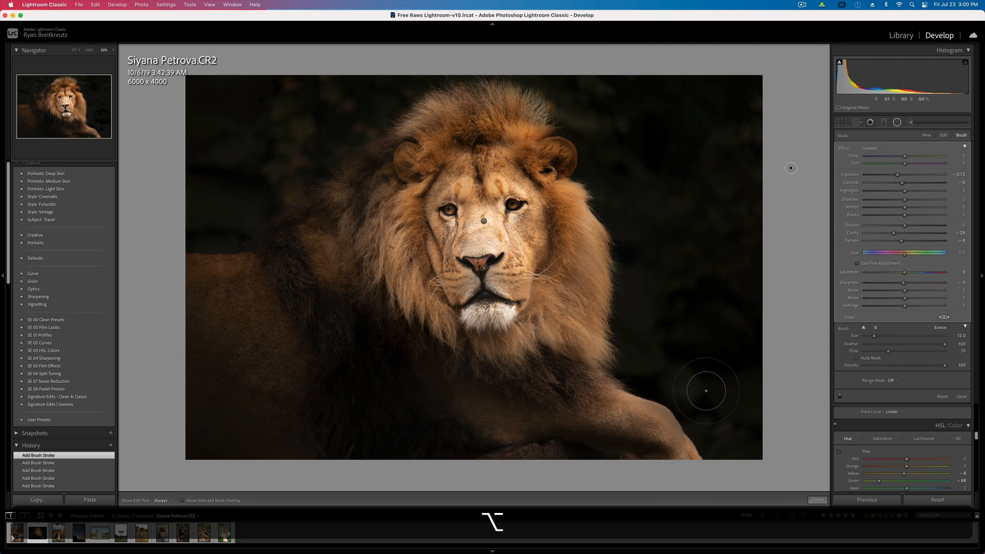
Finish the radial filter and color grade the lion photo: shadows toward green, highlights at hue 54, saturation 18, and midtones at hue 77, saturation 10.
{"action": "key", "text": "Return"}
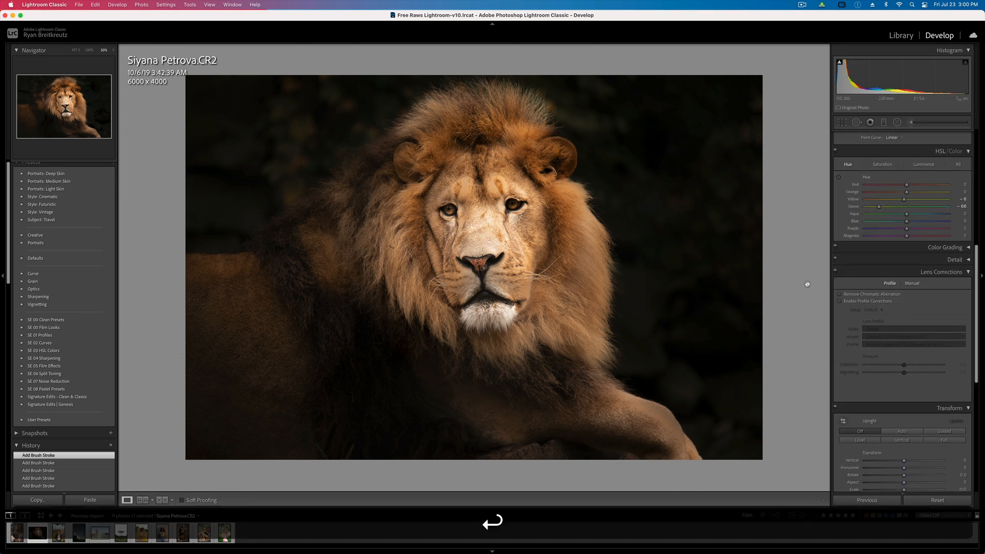
{"action": "scroll", "coordinate": [905, 338], "scroll_direction": "down", "scroll_amount": 8}
{"action": "scroll", "coordinate": [904, 339], "scroll_direction": "down", "scroll_amount": 5}
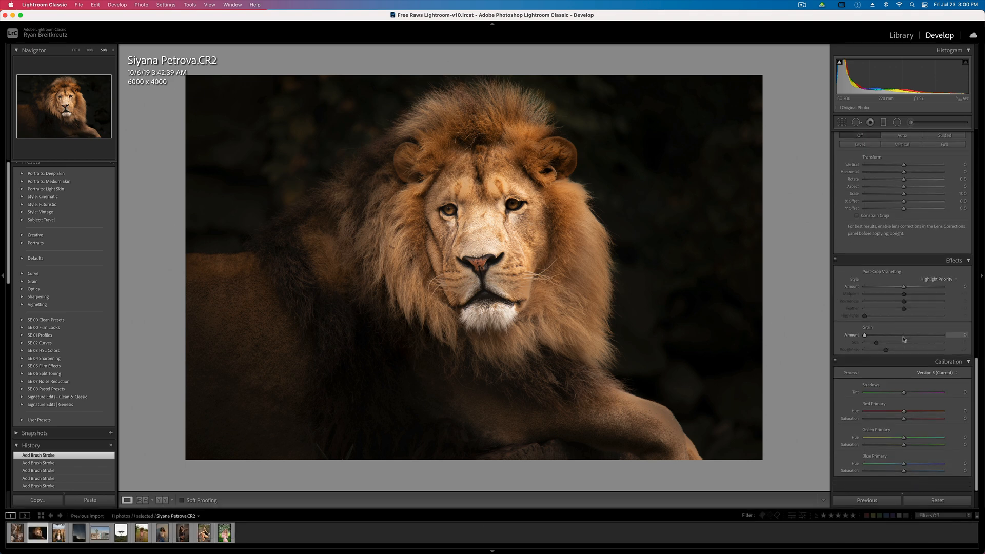
{"action": "scroll", "coordinate": [905, 339], "scroll_direction": "up", "scroll_amount": 1}
{"action": "scroll", "coordinate": [905, 277], "scroll_direction": "up", "scroll_amount": 5}
{"action": "scroll", "coordinate": [904, 277], "scroll_direction": "up", "scroll_amount": 1}
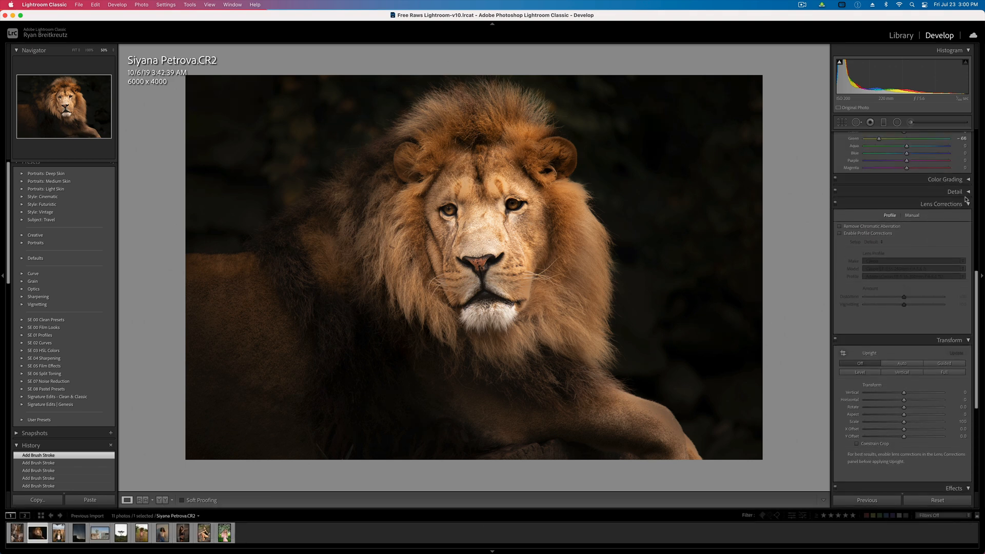
{"action": "left_click", "coordinate": [964, 203]}
{"action": "left_click", "coordinate": [951, 179]}
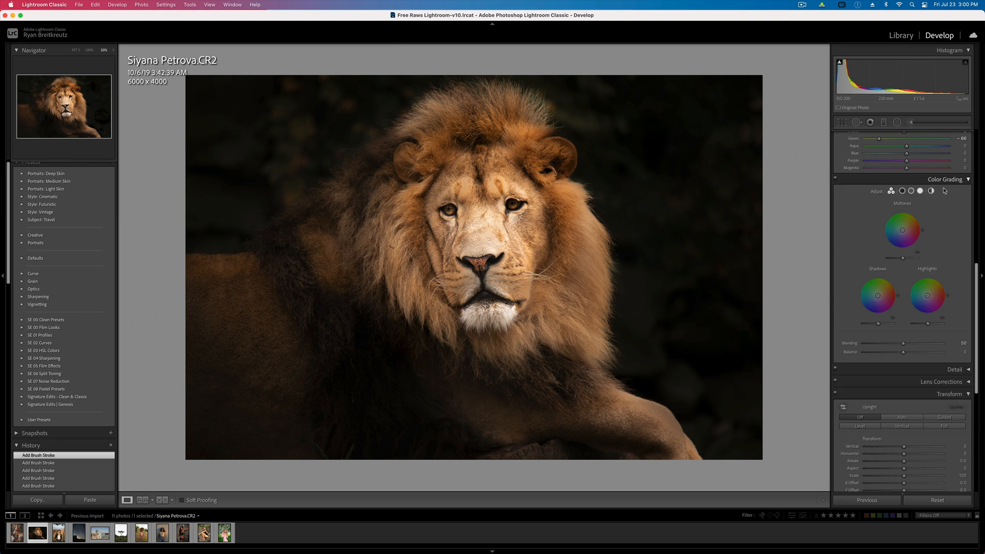
{"action": "scroll", "coordinate": [949, 206], "scroll_direction": "up", "scroll_amount": 2}
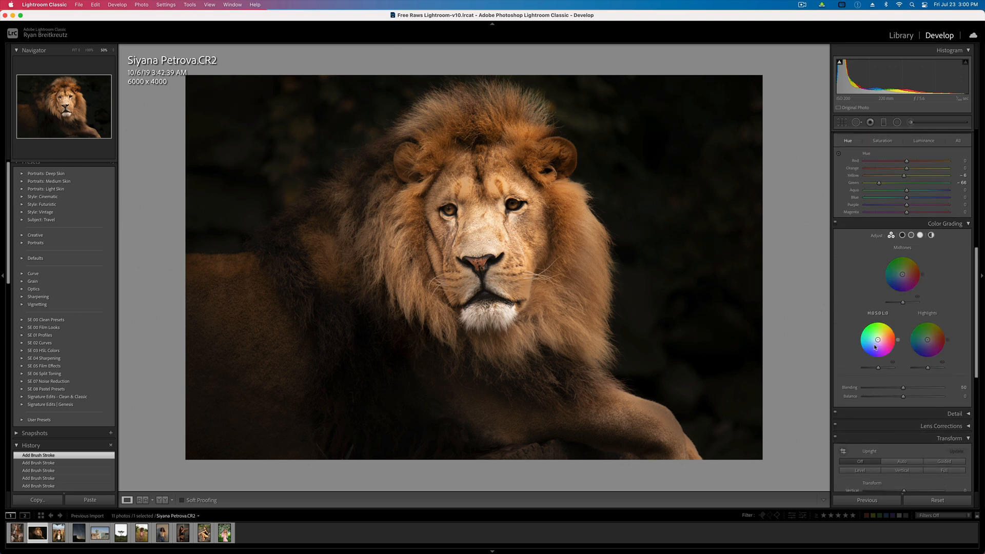
{"action": "left_click_drag", "start_coordinate": [875, 348], "coordinate": [929, 337]}
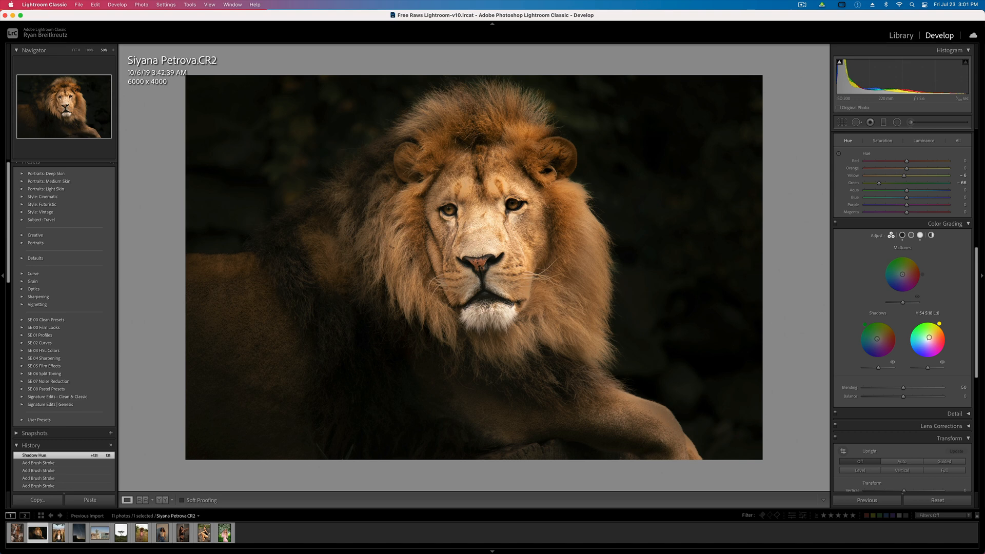
{"action": "mouse_move", "coordinate": [903, 274]}
{"action": "left_mouse_down"}
{"action": "mouse_move", "coordinate": [889, 273]}
{"action": "mouse_move", "coordinate": [902, 273]}
{"action": "left_mouse_up"}
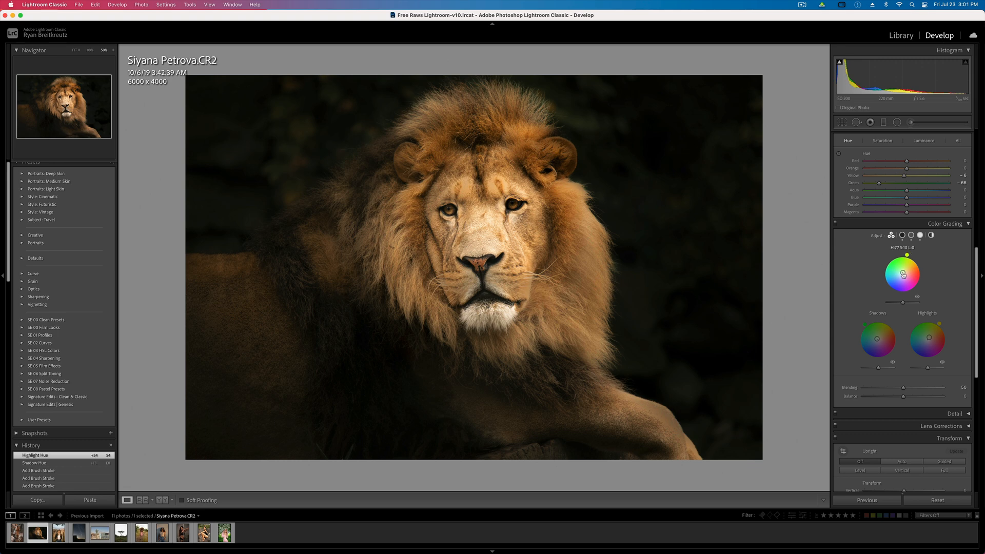
Toggle the color grading to compare its effect, leave it switched off, and compare the lion photo with the original.
{"action": "left_click", "coordinate": [836, 224]}
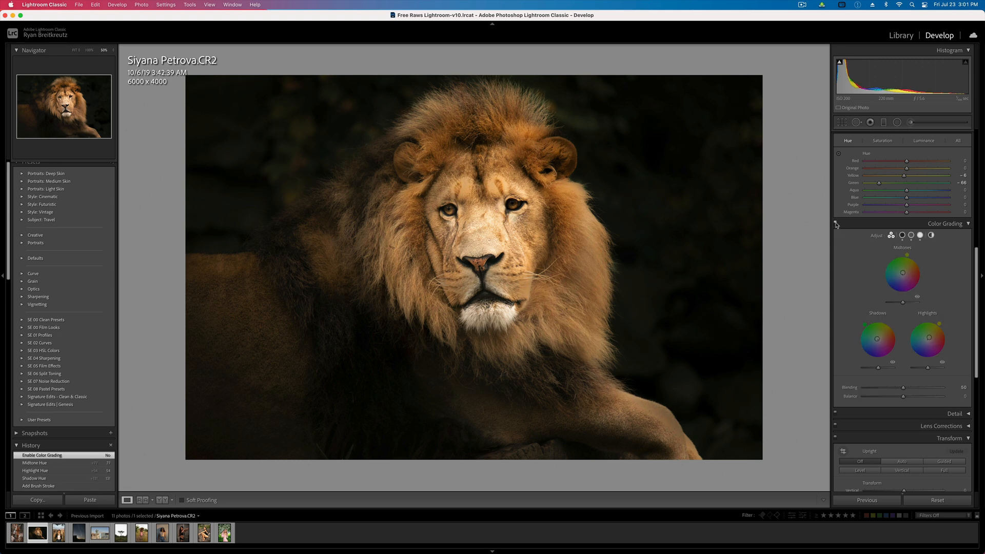
{"action": "left_click", "coordinate": [836, 224]}
{"action": "left_click", "coordinate": [836, 224]}
{"action": "left_click", "coordinate": [836, 225]}
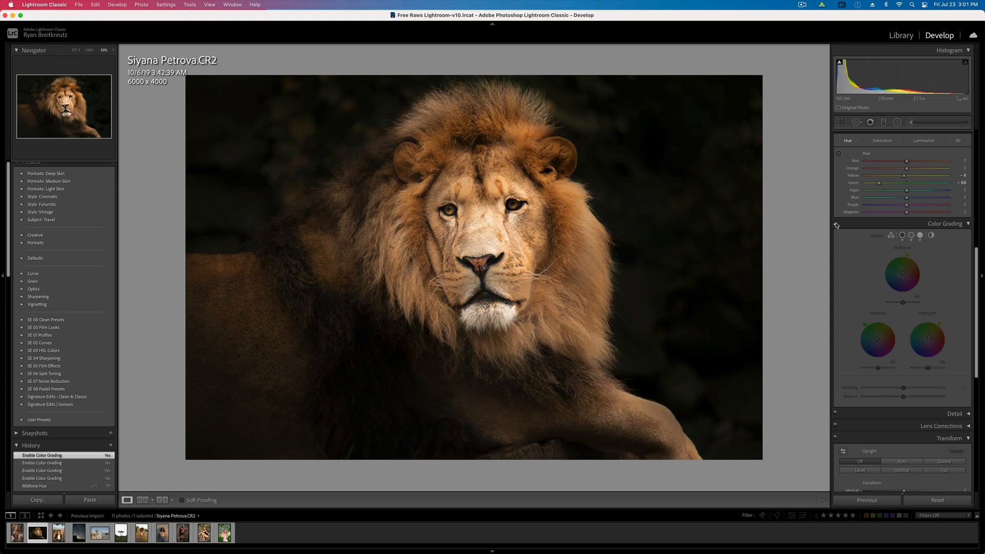
{"action": "left_click", "coordinate": [837, 224]}
{"action": "key", "text": "backslash"}
{"action": "key", "text": "backslash"}
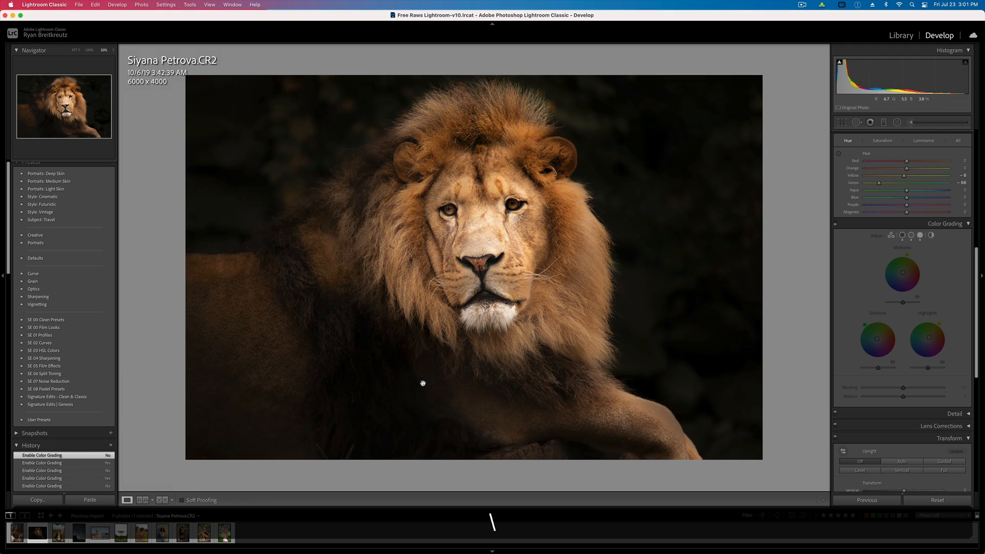
Go to the portrait of the woman in the field and set its white balance to temperature 4,397 and tint -12.
{"action": "key", "text": "Right"}
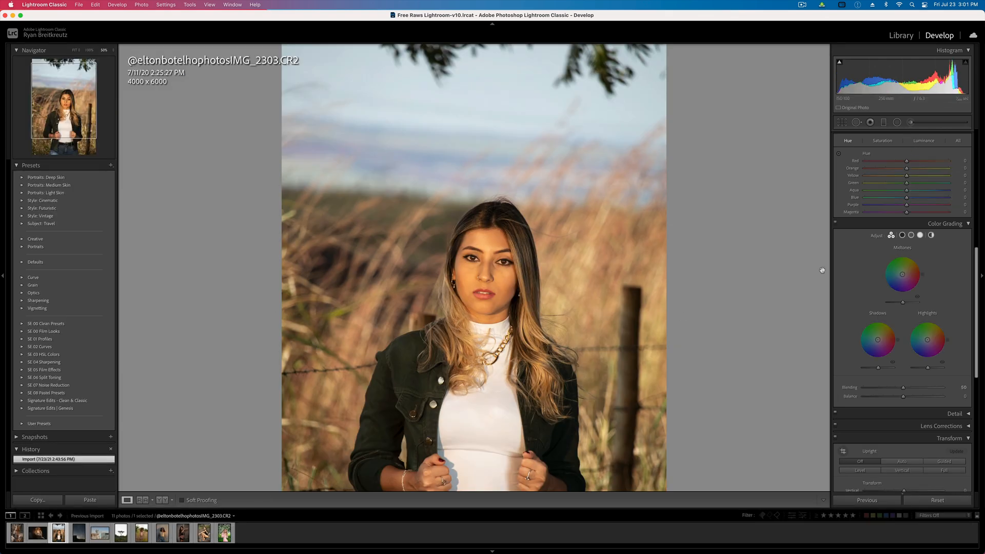
{"action": "scroll", "coordinate": [935, 406], "scroll_direction": "up", "scroll_amount": 10}
{"action": "scroll", "coordinate": [934, 406], "scroll_direction": "down", "scroll_amount": 5}
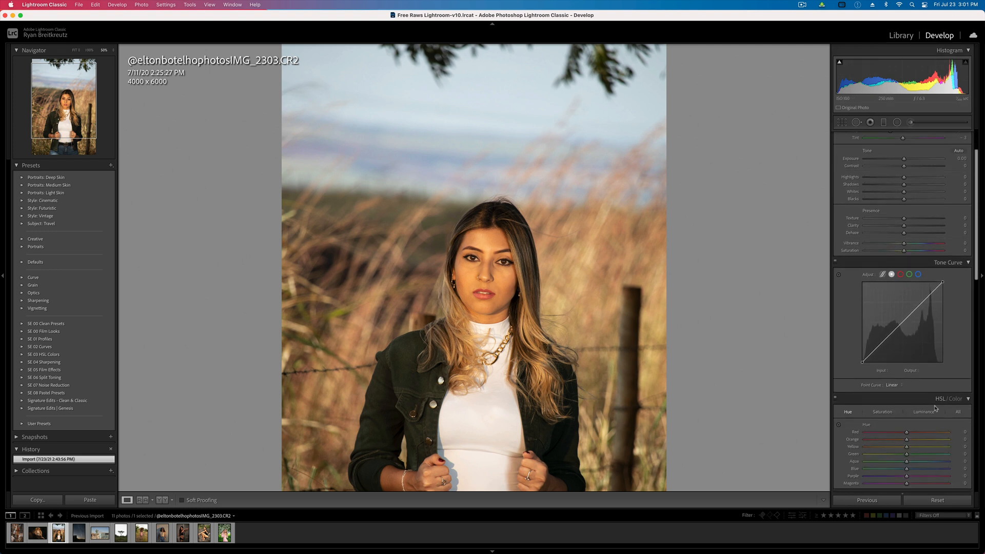
{"action": "left_click", "coordinate": [969, 378]}
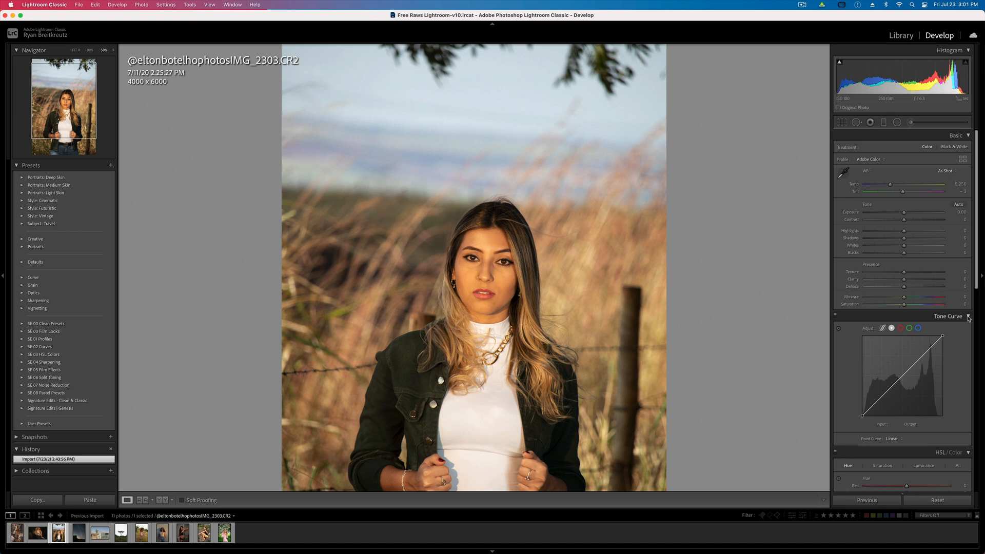
{"action": "left_click", "coordinate": [968, 317]}
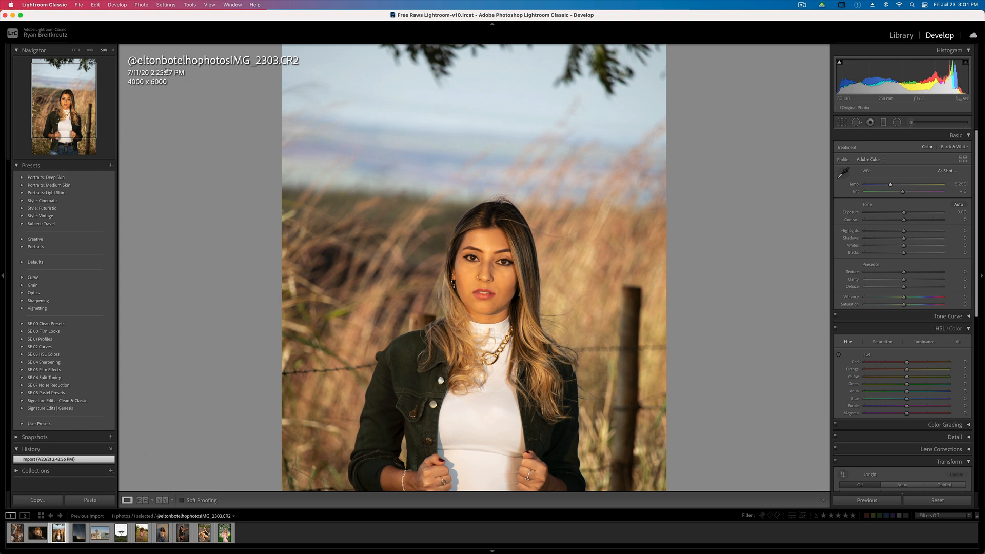
{"action": "left_click_drag", "start_coordinate": [891, 184], "coordinate": [881, 187]}
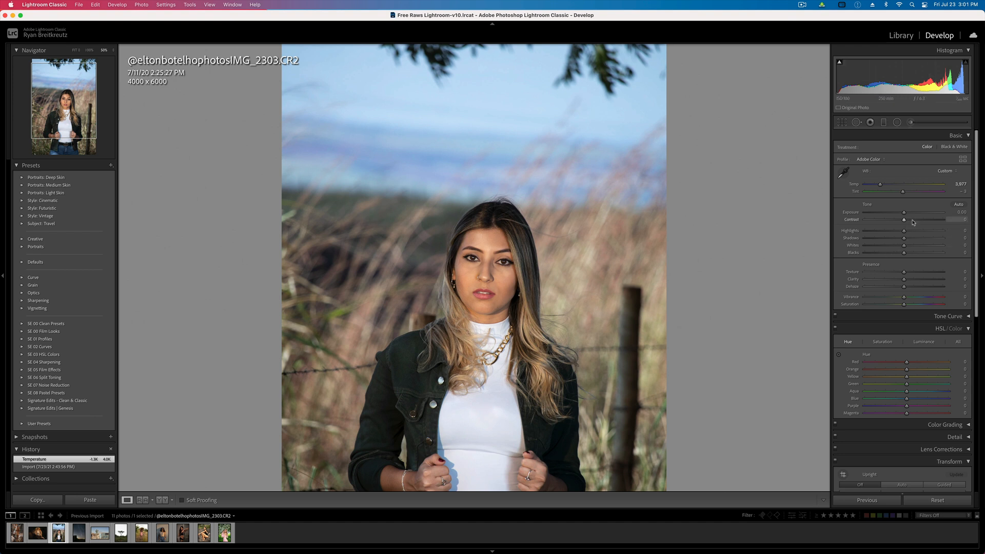
{"action": "left_click_drag", "start_coordinate": [904, 193], "coordinate": [883, 186]}
Apply the Adobe Portrait profile and preview the camera-matching and Signature Edits profiles on the photo.
{"action": "left_click", "coordinate": [875, 163]}
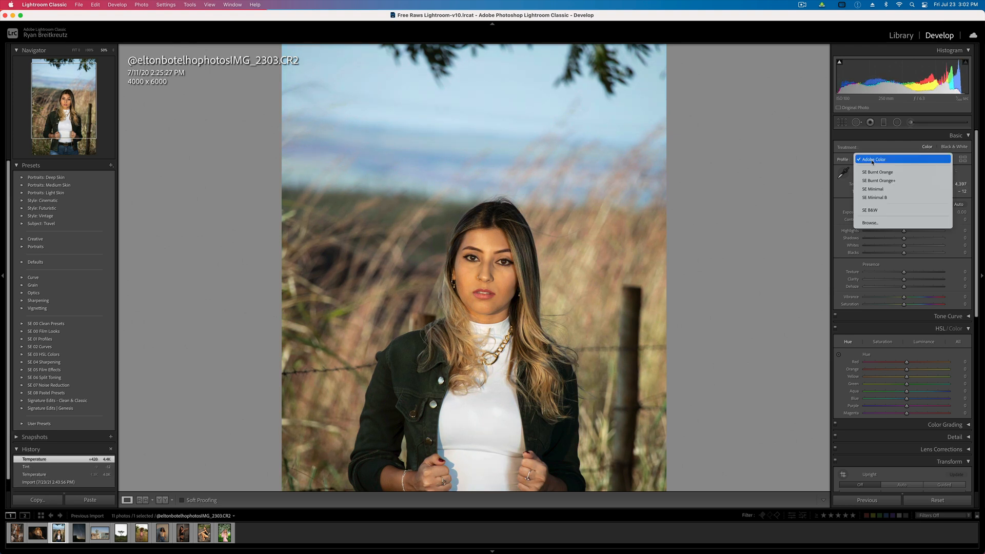
{"action": "left_click", "coordinate": [874, 160]}
{"action": "left_click", "coordinate": [963, 159]}
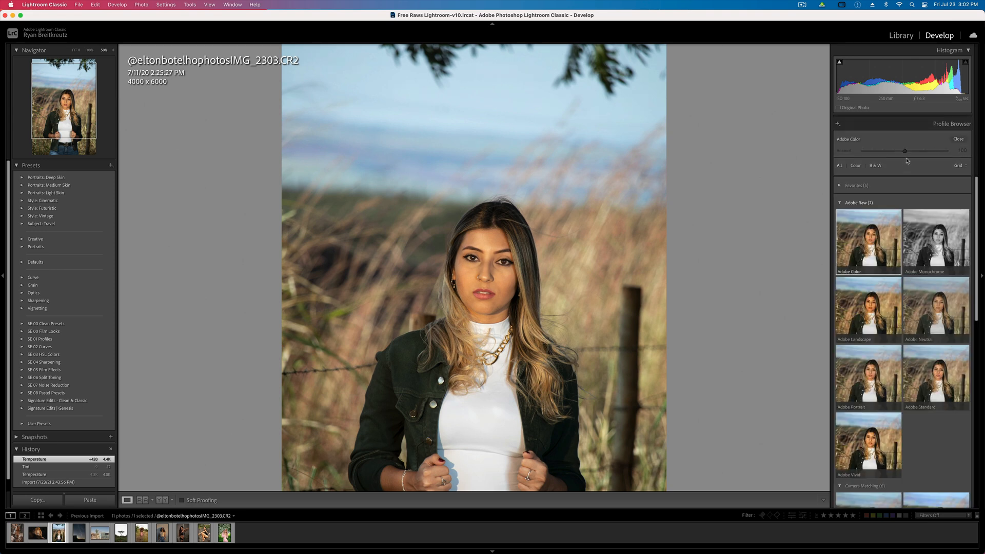
{"action": "left_click", "coordinate": [868, 377]}
{"action": "scroll", "coordinate": [868, 378], "scroll_direction": "down", "scroll_amount": 5}
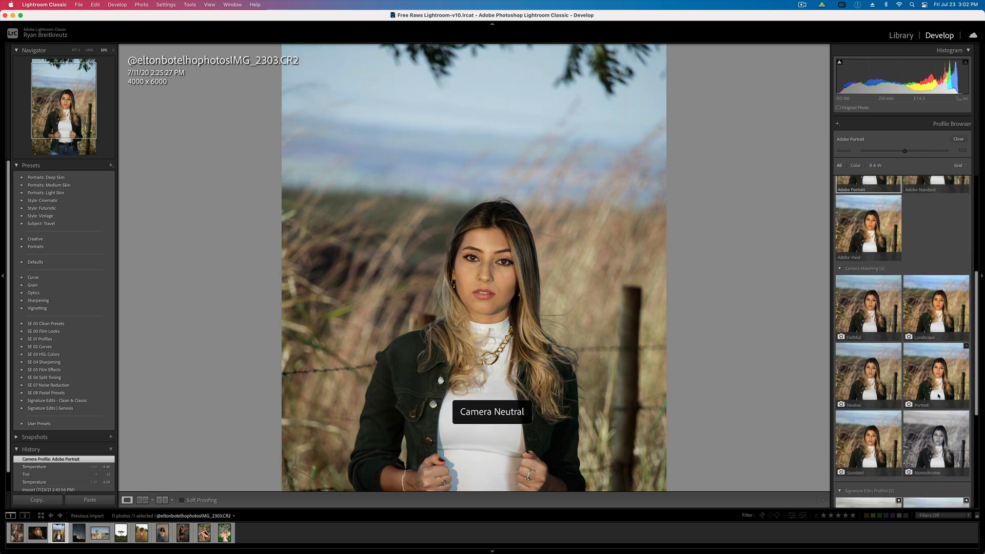
{"action": "scroll", "coordinate": [871, 429], "scroll_direction": "down", "scroll_amount": 2}
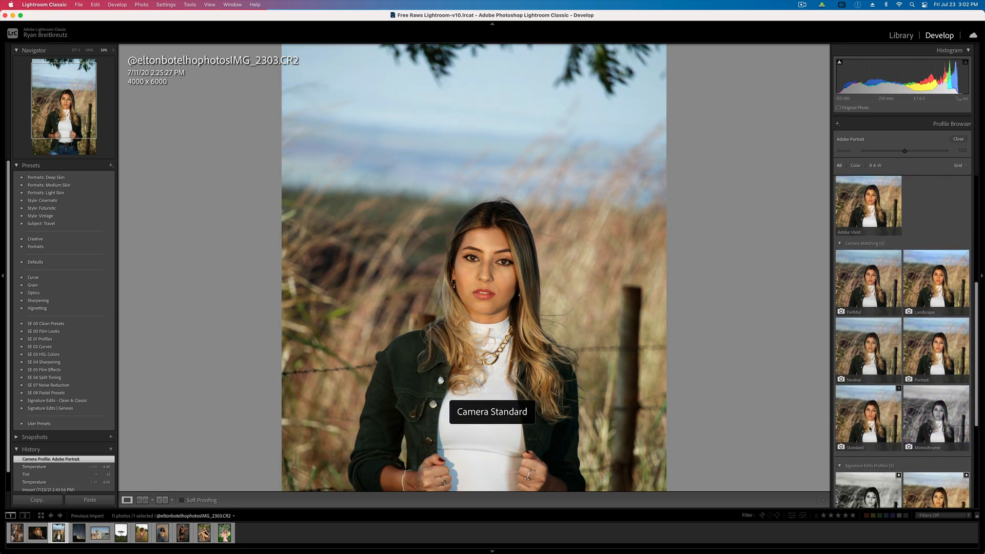
{"action": "scroll", "coordinate": [871, 429], "scroll_direction": "down", "scroll_amount": 5}
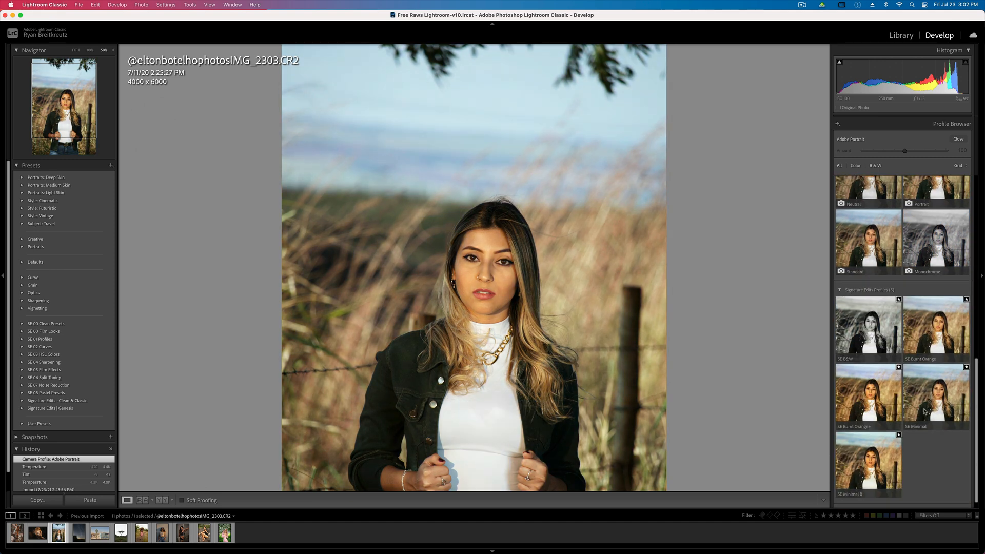
{"action": "scroll", "coordinate": [924, 256], "scroll_direction": "up", "scroll_amount": 10}
{"action": "left_click", "coordinate": [959, 139]}
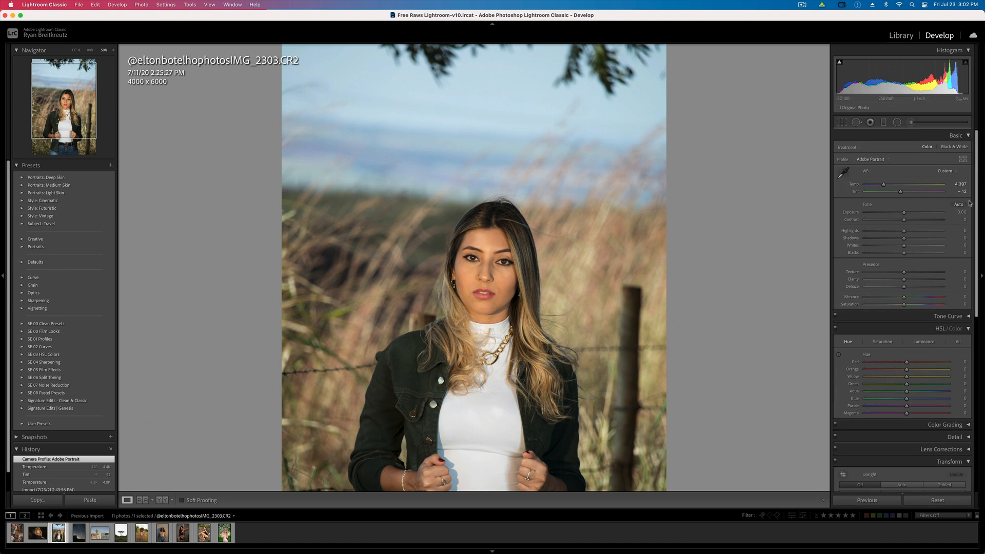
Place a tall radial filter around the woman, reset its settings, and set its exposure to about -1.37 to darken the surroundings.
{"action": "scroll", "coordinate": [903, 205], "scroll_direction": "down", "scroll_amount": 1}
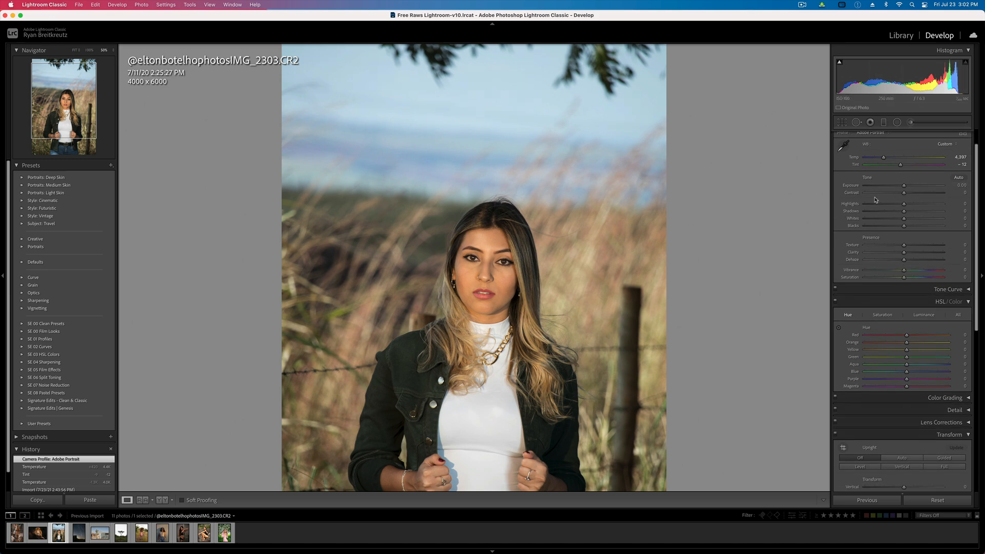
{"action": "left_click", "coordinate": [898, 123]}
{"action": "left_click_drag", "start_coordinate": [474, 297], "coordinate": [642, 552]}
{"action": "left_click_drag", "start_coordinate": [580, 431], "coordinate": [605, 465]}
{"action": "left_click", "coordinate": [844, 149], "text": "alt"}
{"action": "left_click_drag", "start_coordinate": [904, 175], "coordinate": [891, 175]}
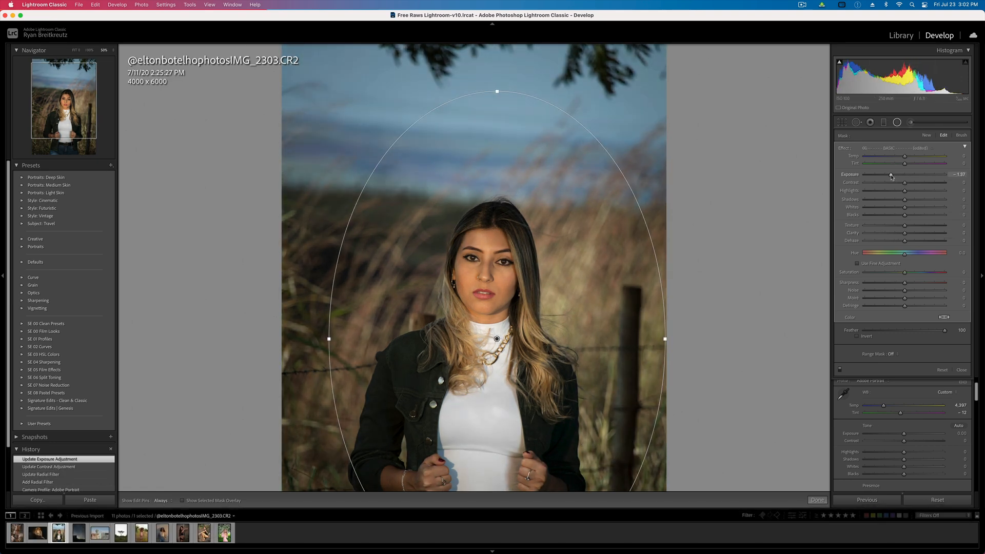
With the mask overlay shown, erase the darkening from the woman's face and upper body using the filter's brush at size 23 and flow about 78.
{"action": "left_click", "coordinate": [961, 136]}
{"action": "key", "text": "o"}
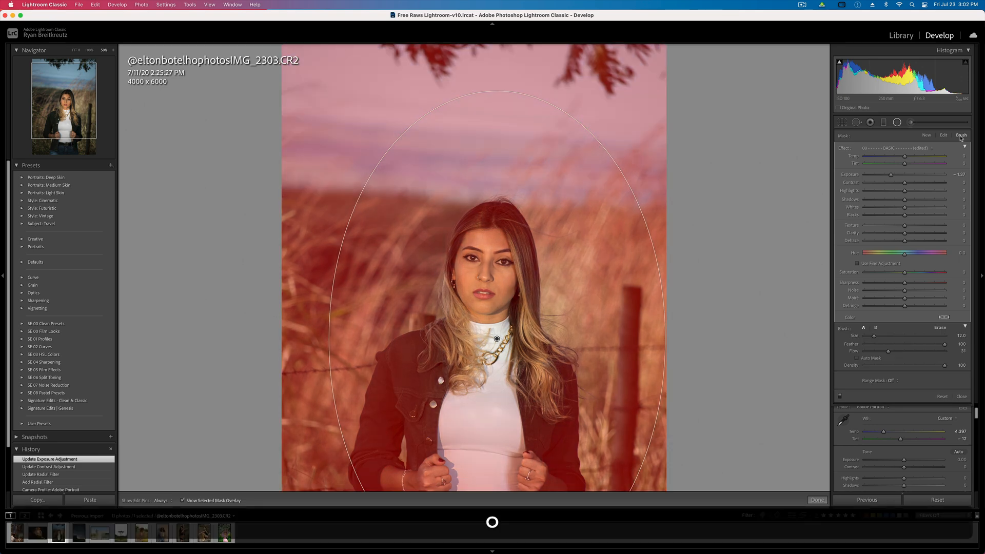
{"action": "scroll", "coordinate": [485, 374], "scroll_direction": "up", "scroll_amount": 10}
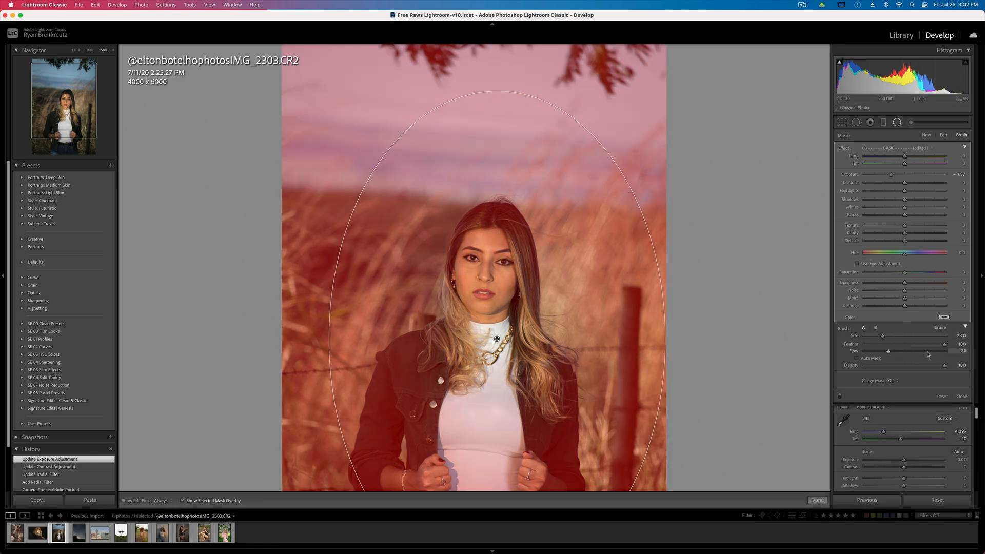
{"action": "key", "text": "alt"}
{"action": "mouse_move", "coordinate": [416, 398]}
{"action": "left_mouse_down"}
{"action": "mouse_move", "coordinate": [405, 390]}
{"action": "mouse_move", "coordinate": [390, 436]}
{"action": "mouse_move", "coordinate": [501, 405]}
{"action": "mouse_move", "coordinate": [548, 436]}
{"action": "mouse_move", "coordinate": [518, 462]}
{"action": "mouse_move", "coordinate": [477, 465]}
{"action": "left_mouse_up"}
{"action": "mouse_move", "coordinate": [482, 287]}
{"action": "left_mouse_down"}
{"action": "mouse_move", "coordinate": [477, 268]}
{"action": "mouse_move", "coordinate": [493, 234]}
{"action": "left_mouse_up"}
{"action": "mouse_move", "coordinate": [503, 278]}
{"action": "left_mouse_down"}
{"action": "mouse_move", "coordinate": [506, 228]}
{"action": "mouse_move", "coordinate": [494, 295]}
{"action": "left_mouse_up"}
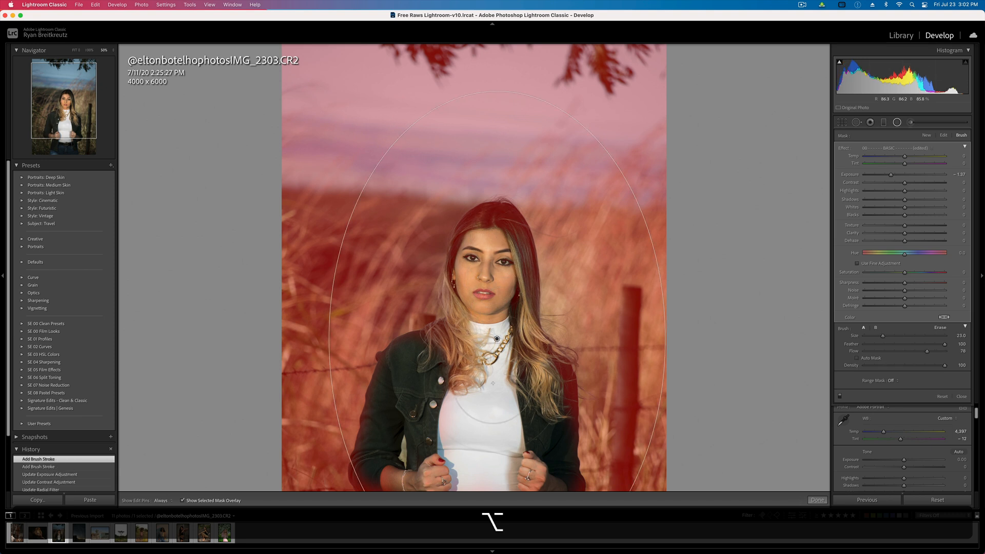
{"action": "key", "text": "alt+o"}
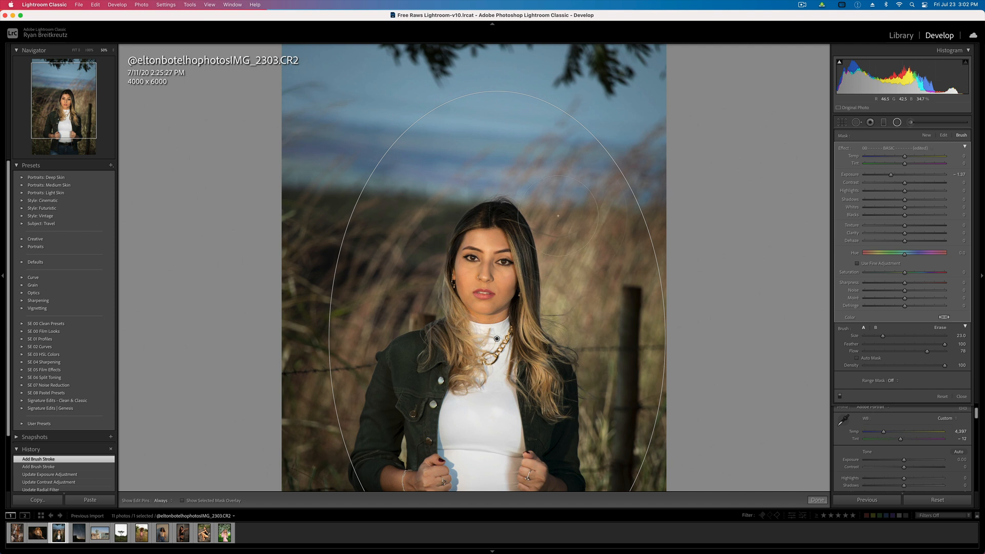
Erase more of the radial darkening from the woman's hair and both sides of her face.
{"action": "key", "text": "alt"}
{"action": "scroll", "coordinate": [478, 226], "scroll_direction": "down", "scroll_amount": 1}
{"action": "mouse_move", "coordinate": [481, 223]}
{"action": "left_mouse_down"}
{"action": "mouse_move", "coordinate": [515, 232]}
{"action": "mouse_move", "coordinate": [494, 219]}
{"action": "left_mouse_up"}
{"action": "left_click_drag", "start_coordinate": [456, 271], "coordinate": [452, 328]}
{"action": "left_click_drag", "start_coordinate": [517, 259], "coordinate": [509, 309]}
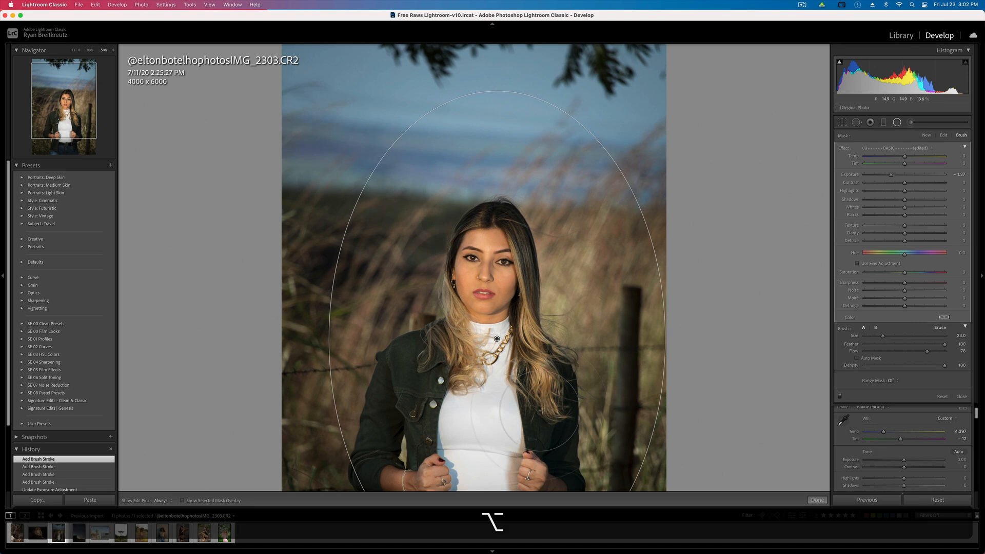
Compare the portrait with and without the radial filter by deleting the filter and undoing the deletion, twice.
{"action": "key", "text": "o"}
{"action": "key", "text": "BackSpace"}
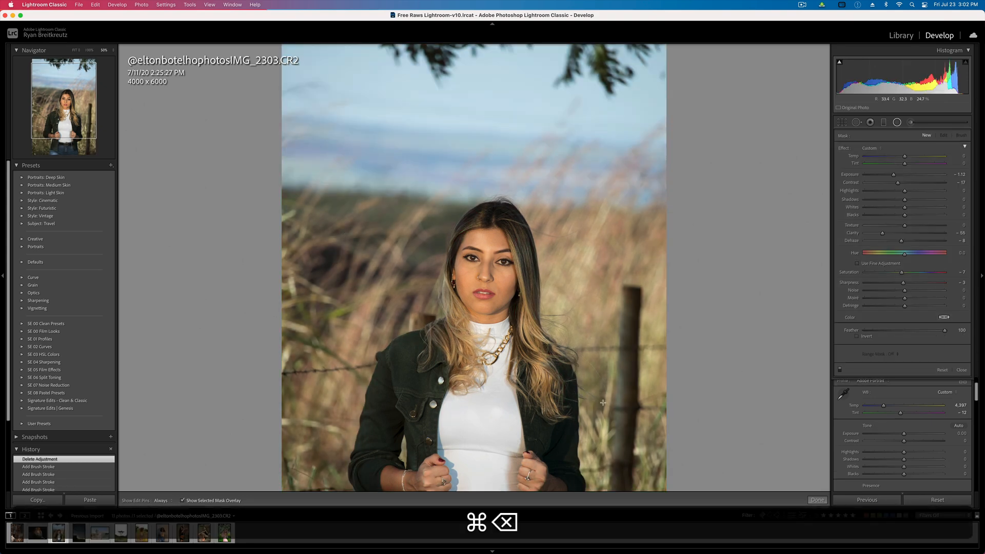
{"action": "key", "text": "super+z"}
{"action": "key", "text": "o"}
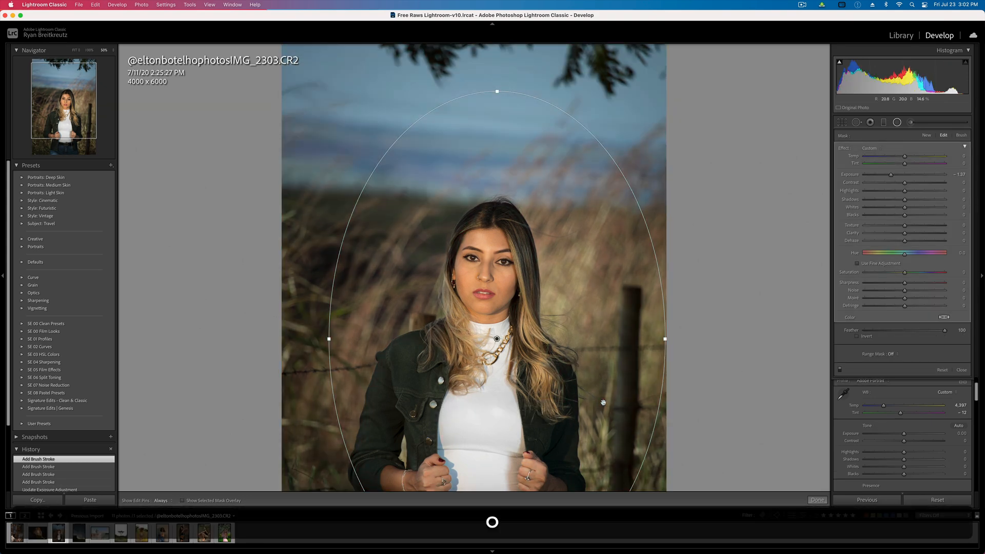
{"action": "key", "text": "BackSpace"}
{"action": "key", "text": "super+z"}
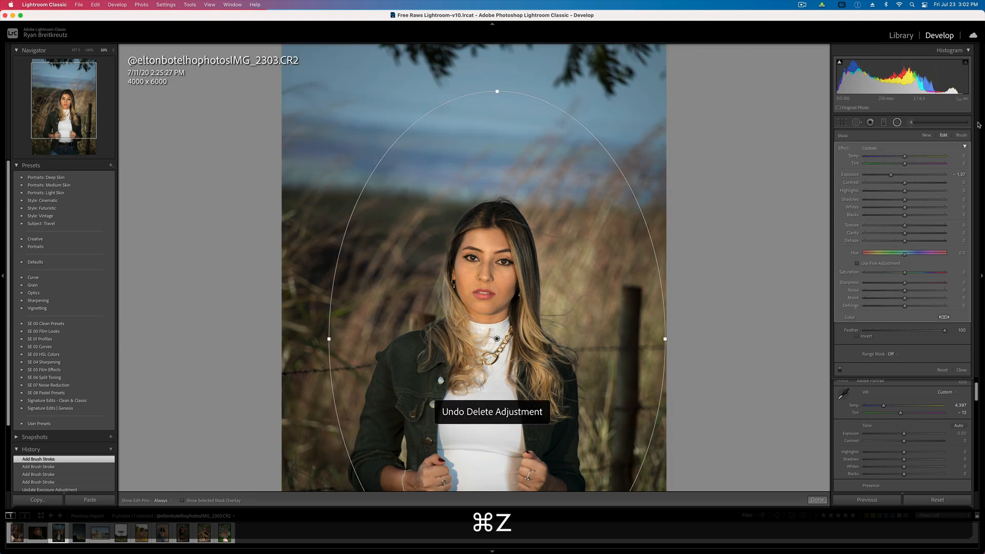
Raise the radial filter's exposure for a milder darkening, adjust its contrast, and finish the filter.
{"action": "left_click_drag", "start_coordinate": [891, 175], "coordinate": [926, 185]}
{"action": "left_click", "coordinate": [917, 183]}
{"action": "key", "text": "Return"}
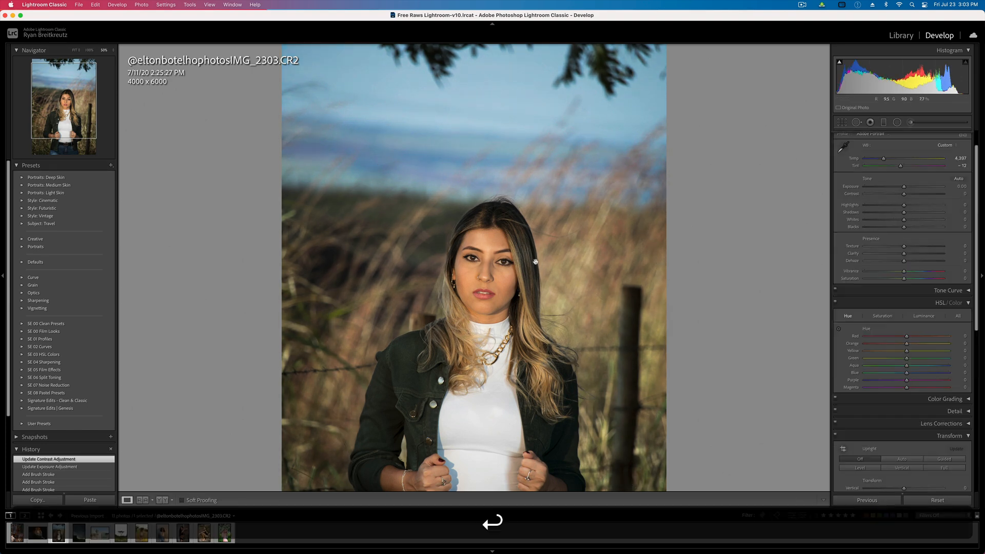
Set the portrait's overall contrast to -18 and Dehaze to +11.
{"action": "mouse_move", "coordinate": [895, 197]}
{"action": "left_mouse_down"}
{"action": "mouse_move", "coordinate": [886, 195]}
{"action": "mouse_move", "coordinate": [897, 193]}
{"action": "left_mouse_up"}
{"action": "left_click_drag", "start_coordinate": [905, 259], "coordinate": [908, 261]}
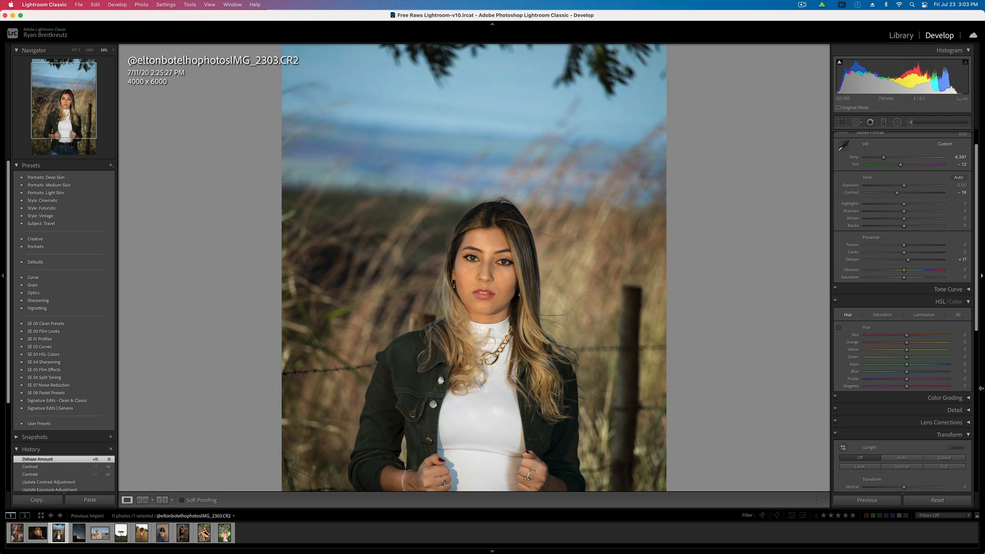
Shift the portrait's orange and yellow hues, and set yellow saturation to -12 and green saturation to +3.
{"action": "scroll", "coordinate": [914, 247], "scroll_direction": "down", "scroll_amount": 5}
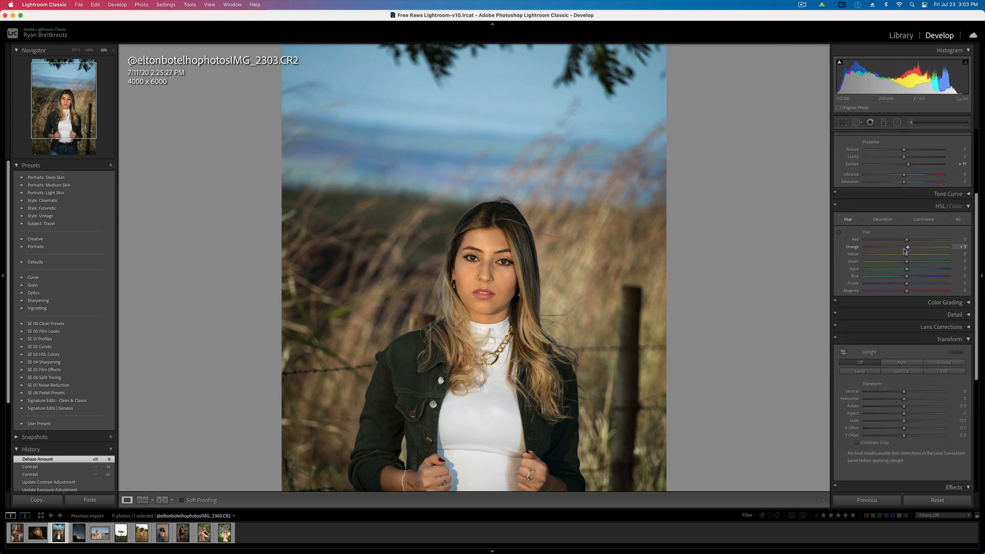
{"action": "mouse_move", "coordinate": [902, 250]}
{"action": "left_mouse_down"}
{"action": "mouse_move", "coordinate": [897, 258]}
{"action": "mouse_move", "coordinate": [938, 262]}
{"action": "mouse_move", "coordinate": [905, 255]}
{"action": "mouse_move", "coordinate": [880, 266]}
{"action": "mouse_move", "coordinate": [908, 268]}
{"action": "left_mouse_up"}
{"action": "left_click", "coordinate": [882, 220]}
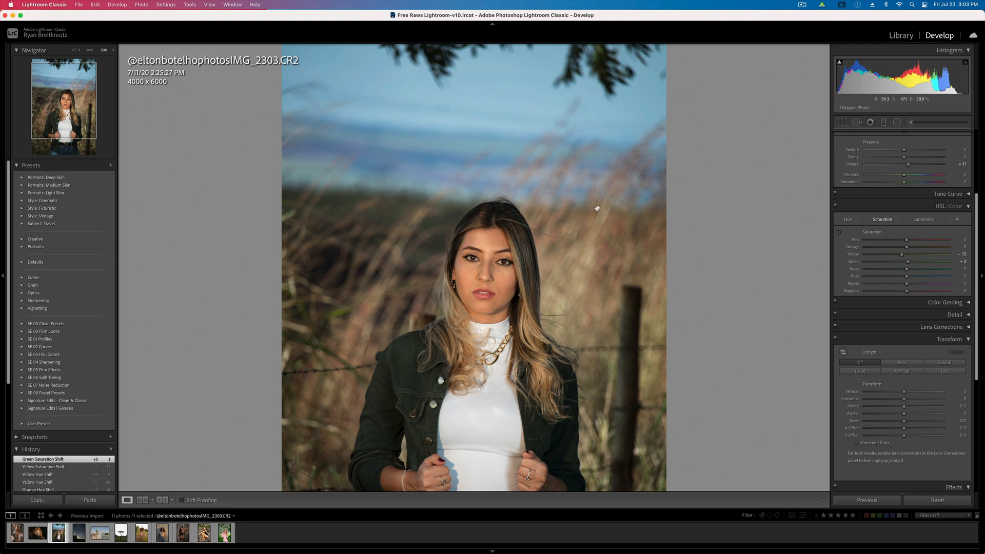
Compare the whole portrait with and without the HSL color adjustments, leaving them enabled.
{"action": "left_click", "coordinate": [835, 207]}
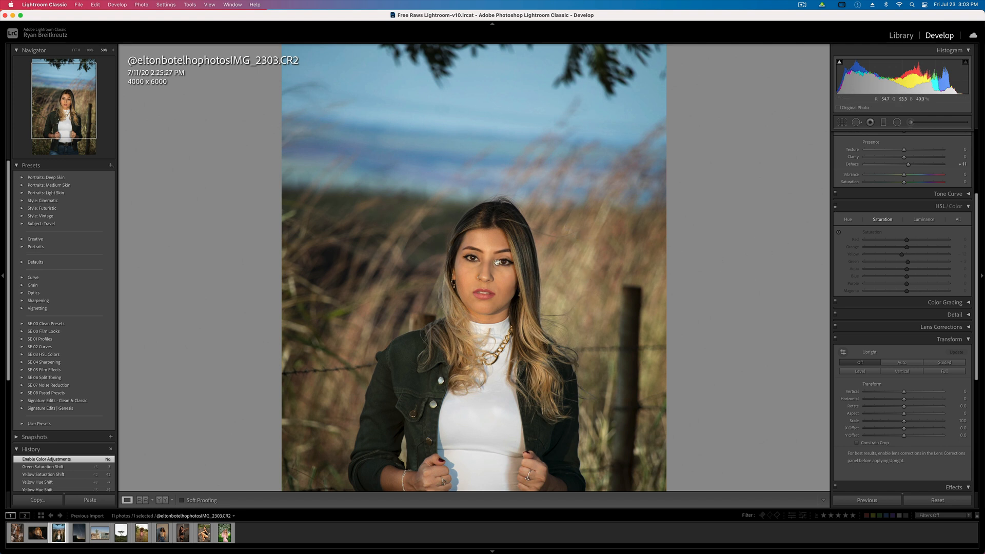
{"action": "left_click", "coordinate": [412, 174]}
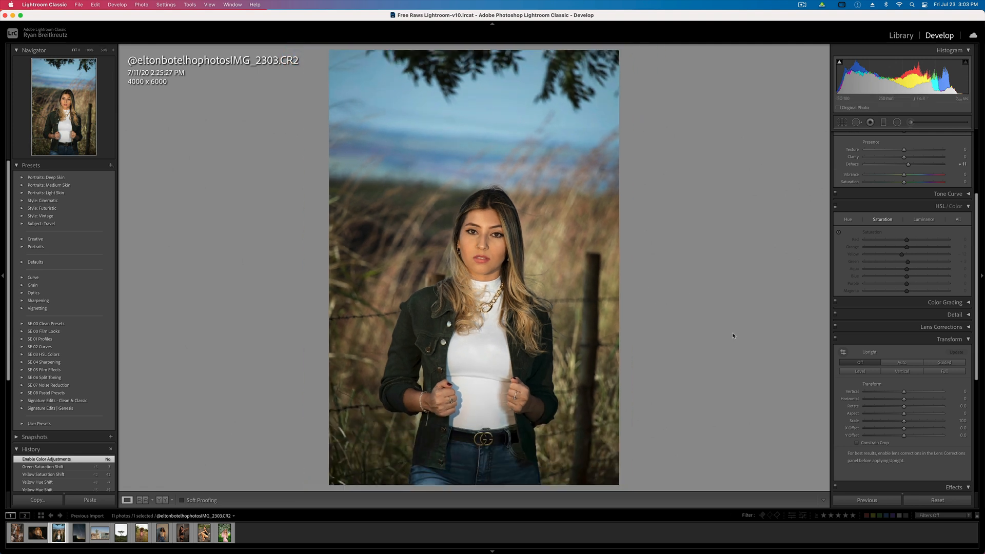
{"action": "left_click", "coordinate": [835, 206]}
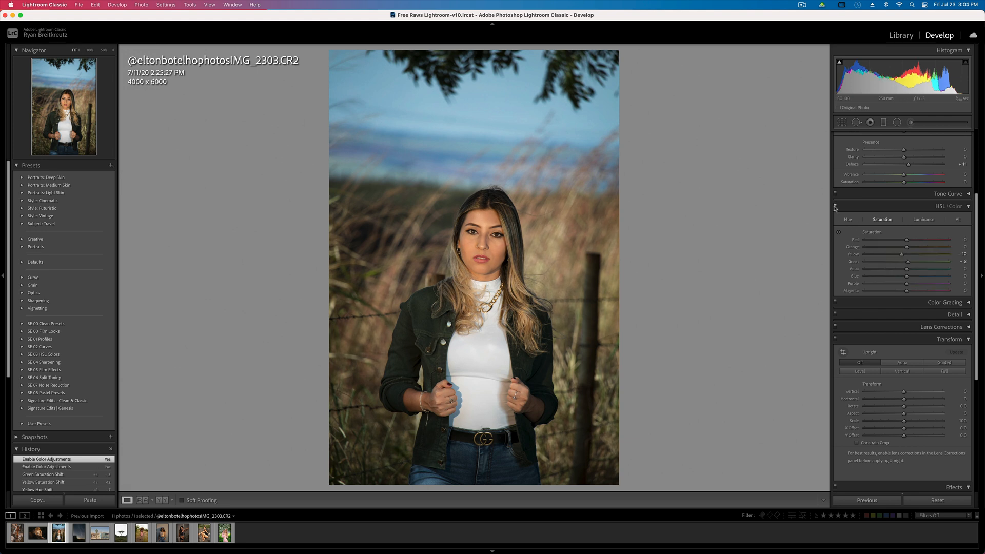
Set the saturation of yellow, green, aqua, blue, purple and magenta to -100 on the portrait.
{"action": "left_click", "coordinate": [879, 277]}
{"action": "left_click_drag", "start_coordinate": [879, 276], "coordinate": [827, 284]}
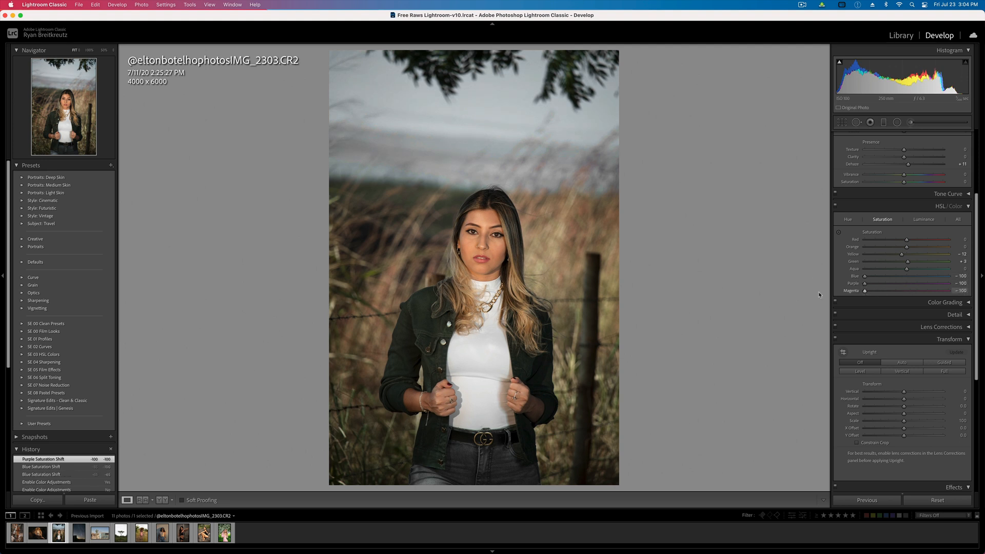
{"action": "left_click_drag", "start_coordinate": [907, 269], "coordinate": [816, 255]}
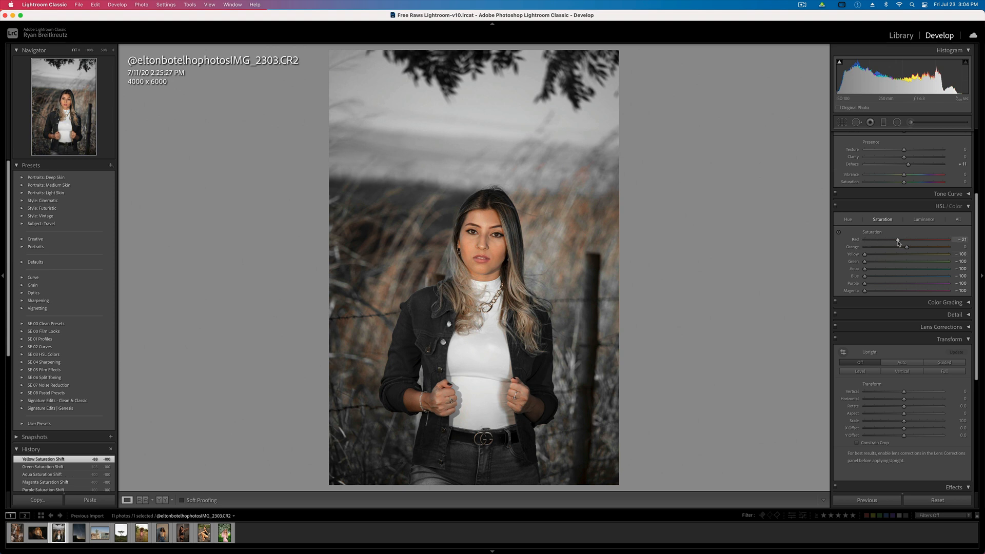
Set the portrait's red hue to -8 and red saturation to -16.
{"action": "left_click_drag", "start_coordinate": [912, 246], "coordinate": [909, 246]}
{"action": "left_click", "coordinate": [848, 220]}
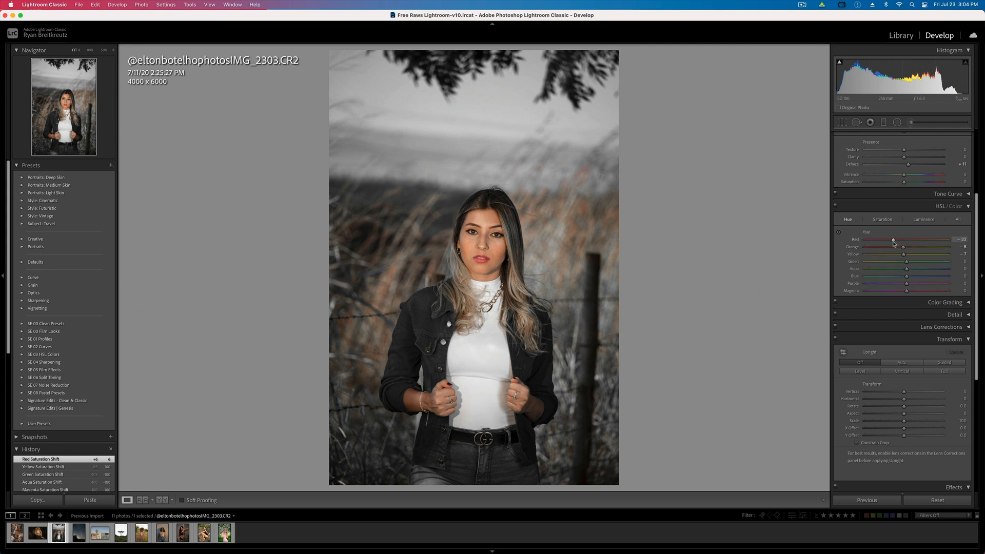
{"action": "left_click_drag", "start_coordinate": [899, 244], "coordinate": [900, 241]}
{"action": "left_click", "coordinate": [883, 220]}
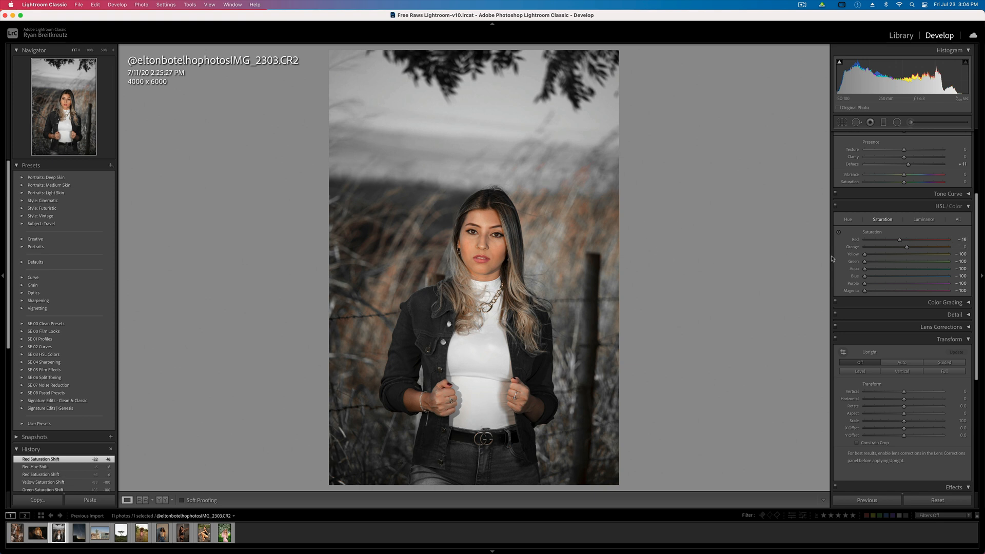
Set yellow saturation to -19, green saturation to +7 and blue saturation to -52, and shift the blue hue to +20.
{"action": "left_click_drag", "start_coordinate": [865, 261], "coordinate": [916, 286]}
{"action": "left_click", "coordinate": [889, 277]}
{"action": "left_click", "coordinate": [849, 220]}
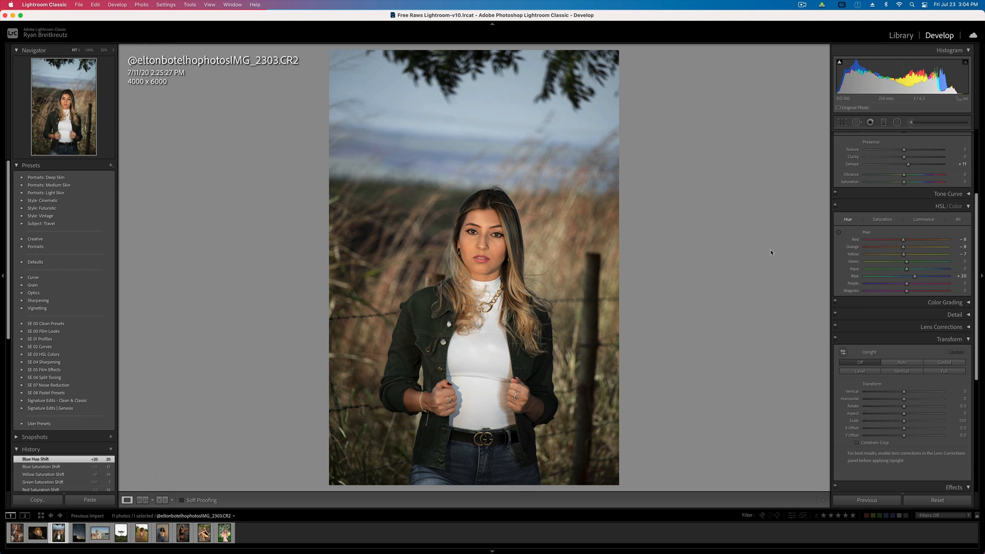
{"action": "left_click", "coordinate": [880, 221]}
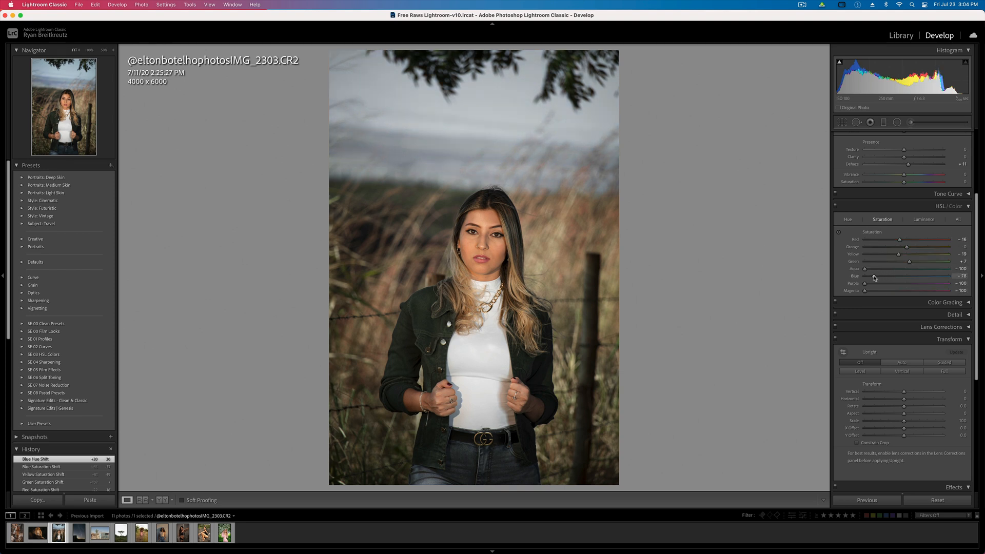
{"action": "mouse_move", "coordinate": [875, 277]}
{"action": "left_mouse_down"}
{"action": "mouse_move", "coordinate": [866, 262]}
{"action": "mouse_move", "coordinate": [885, 266]}
{"action": "left_mouse_up"}
Compare the edited portrait with its unedited version twice.
{"action": "scroll", "coordinate": [942, 339], "scroll_direction": "down", "scroll_amount": 4}
{"action": "scroll", "coordinate": [942, 339], "scroll_direction": "up", "scroll_amount": 4}
{"action": "scroll", "coordinate": [917, 411], "scroll_direction": "down", "scroll_amount": 5}
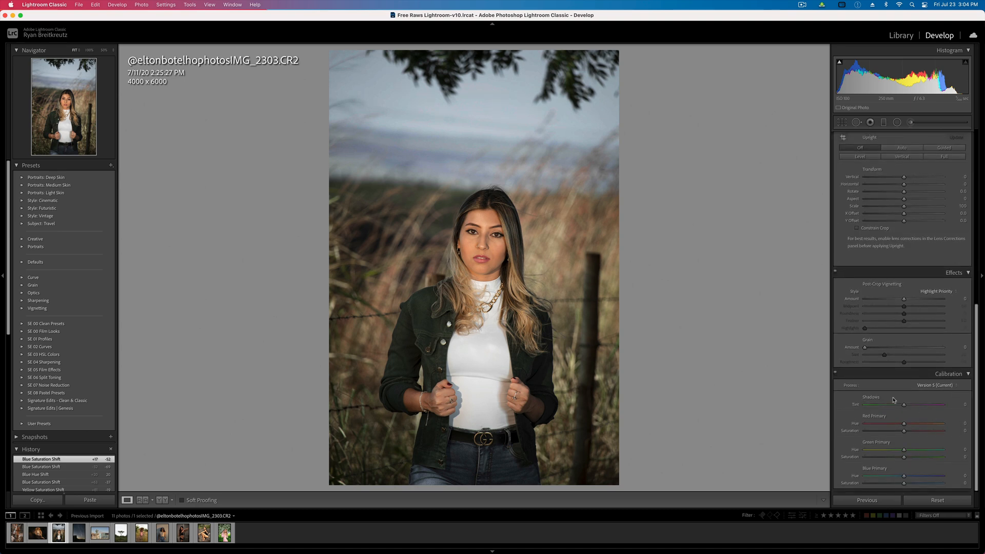
{"action": "key", "text": "backslash"}
{"action": "key", "text": "backslash"}
{"action": "key", "text": "backslash"}
{"action": "key", "text": "backslash"}
In the camera calibration, set the shadows tint to +13, red primary hue to -26 and red primary saturation to -15.
{"action": "scroll", "coordinate": [868, 378], "scroll_direction": "down", "scroll_amount": 2}
{"action": "left_click_drag", "start_coordinate": [911, 409], "coordinate": [898, 434]}
Compare the portrait repeatedly with and without the calibration changes, finishing with the calibration switched off.
{"action": "left_click", "coordinate": [835, 374]}
{"action": "left_click", "coordinate": [835, 375]}
{"action": "left_click", "coordinate": [836, 375]}
{"action": "left_click", "coordinate": [835, 375]}
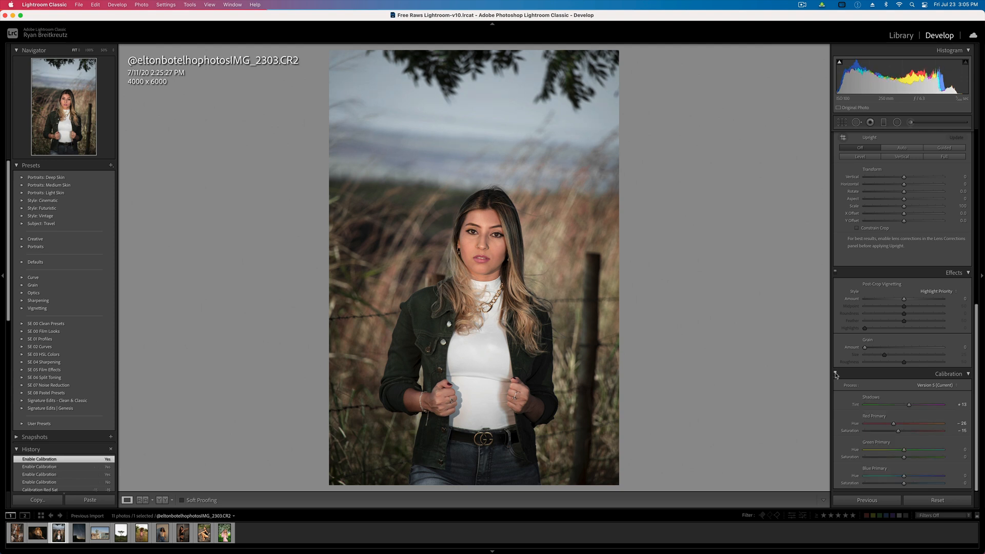
{"action": "left_click", "coordinate": [835, 375]}
{"action": "left_click", "coordinate": [835, 375]}
{"action": "left_click", "coordinate": [835, 374]}
{"action": "left_click", "coordinate": [835, 374]}
{"action": "scroll", "coordinate": [902, 282], "scroll_direction": "up", "scroll_amount": 5}
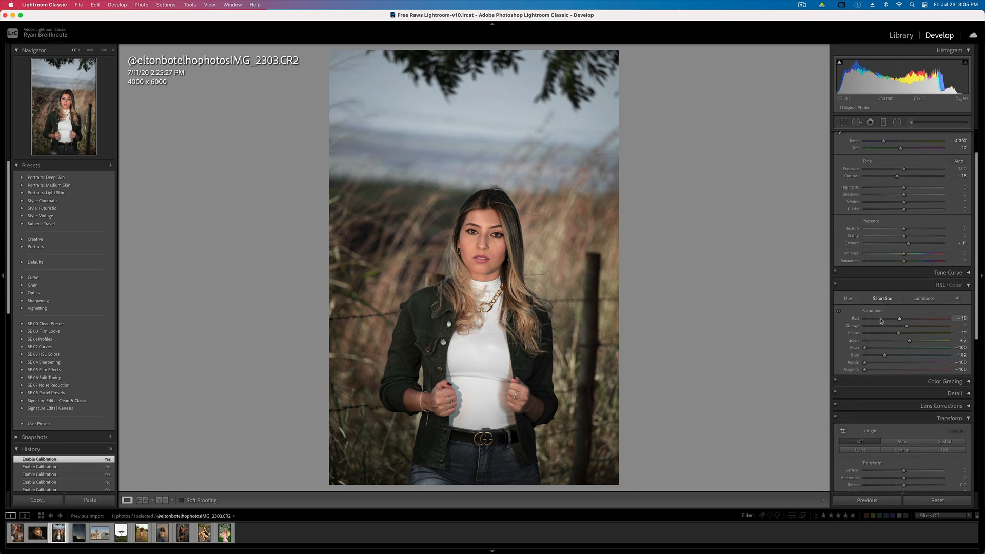
{"action": "scroll", "coordinate": [893, 399], "scroll_direction": "down", "scroll_amount": 10}
{"action": "scroll", "coordinate": [892, 399], "scroll_direction": "up", "scroll_amount": 1}
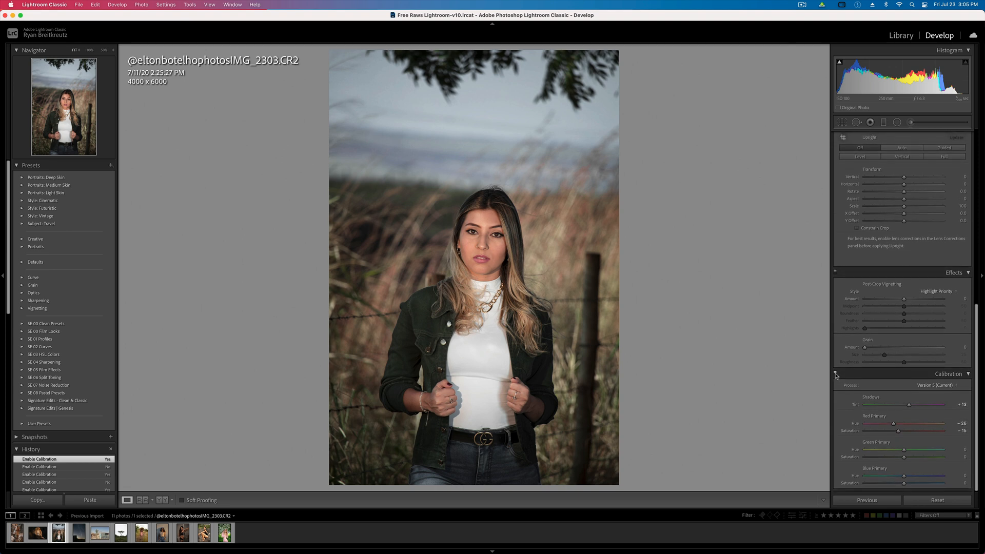
{"action": "left_click", "coordinate": [835, 374]}
{"action": "left_click", "coordinate": [836, 375]}
{"action": "left_click", "coordinate": [835, 375]}
Try very low and very high red saturation with the calibration off, and re-enable the calibration.
{"action": "scroll", "coordinate": [898, 298], "scroll_direction": "up", "scroll_amount": 12}
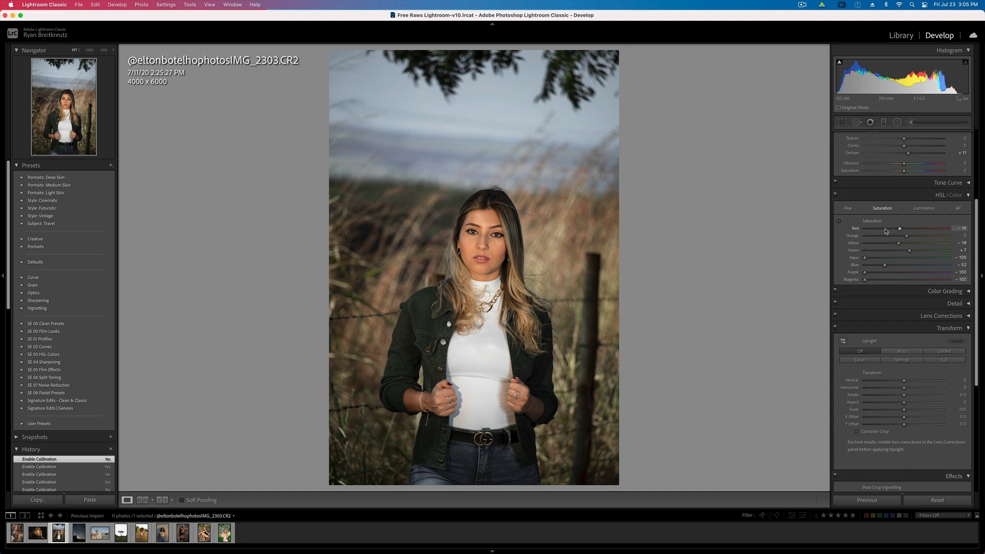
{"action": "left_click_drag", "start_coordinate": [889, 232], "coordinate": [799, 233]}
{"action": "left_click_drag", "start_coordinate": [730, 206], "coordinate": [984, 212]}
{"action": "left_click_drag", "start_coordinate": [892, 232], "coordinate": [882, 234]}
{"action": "scroll", "coordinate": [893, 308], "scroll_direction": "down", "scroll_amount": 8}
{"action": "left_click", "coordinate": [835, 374]}
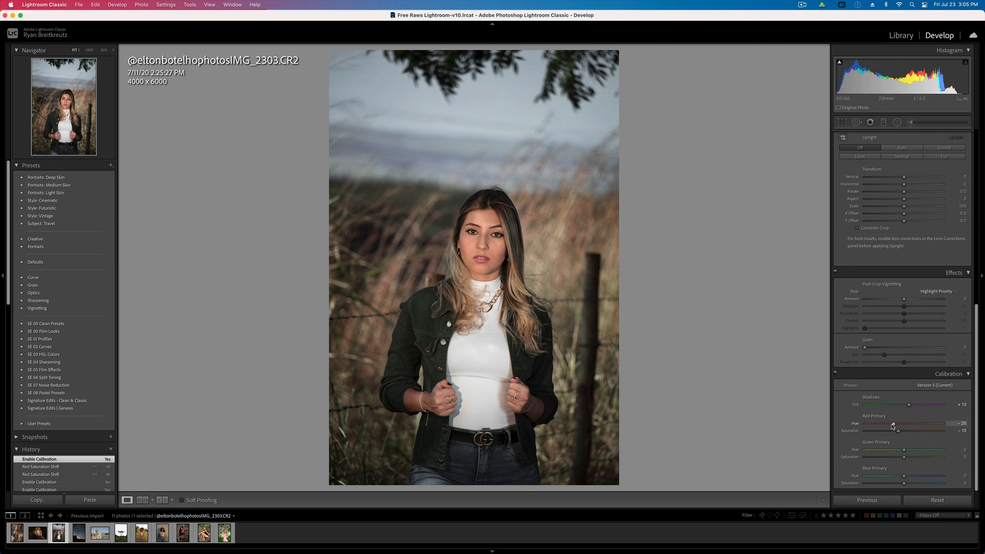
Set the portrait's red saturation to +22 and its overall exposure to +0.10.
{"action": "scroll", "coordinate": [903, 308], "scroll_direction": "up", "scroll_amount": 10}
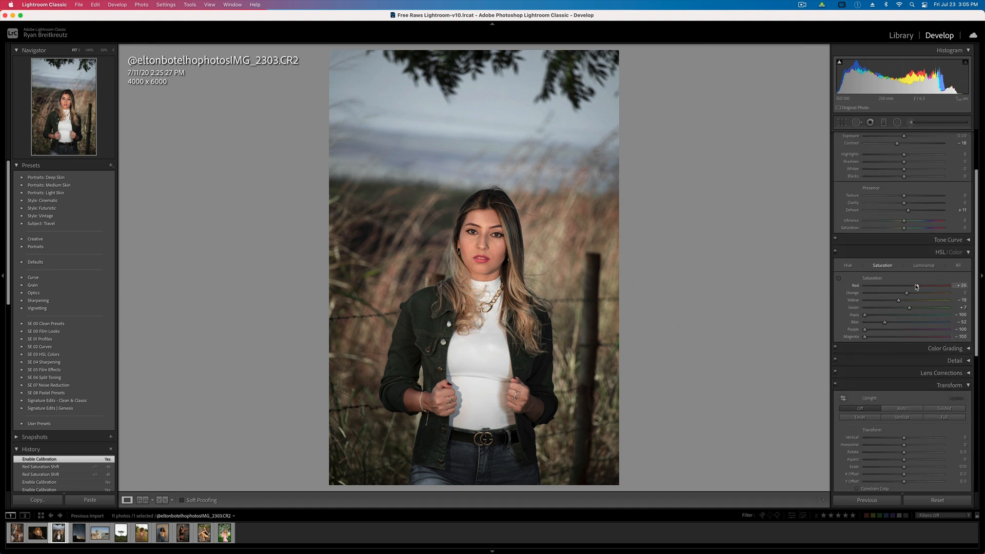
{"action": "left_click_drag", "start_coordinate": [916, 287], "coordinate": [917, 287]}
{"action": "left_click", "coordinate": [911, 124]}
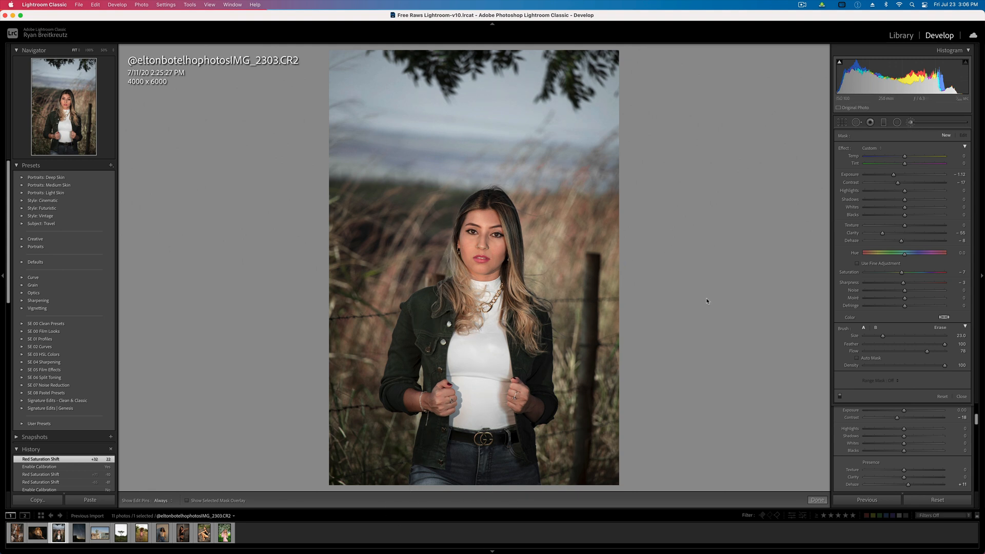
{"action": "key", "text": "equal"}
{"action": "key", "text": "equal"}
{"action": "key", "text": "minus"}
Check the portrait's before and after views with the current color and exposure edits.
{"action": "key", "text": "backslash"}
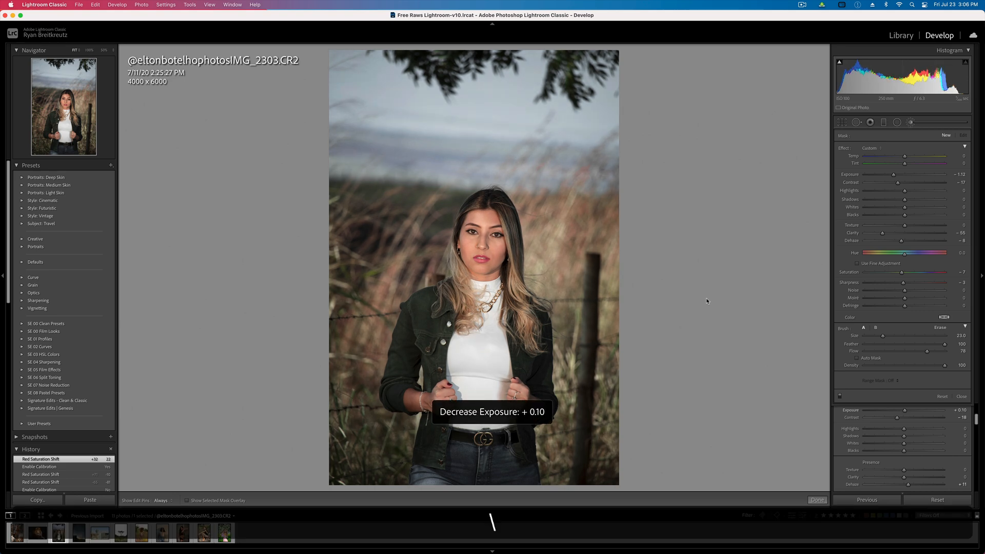
{"action": "key", "text": "backslash"}
{"action": "key", "text": "backslash"}
{"action": "key", "text": "backslash"}
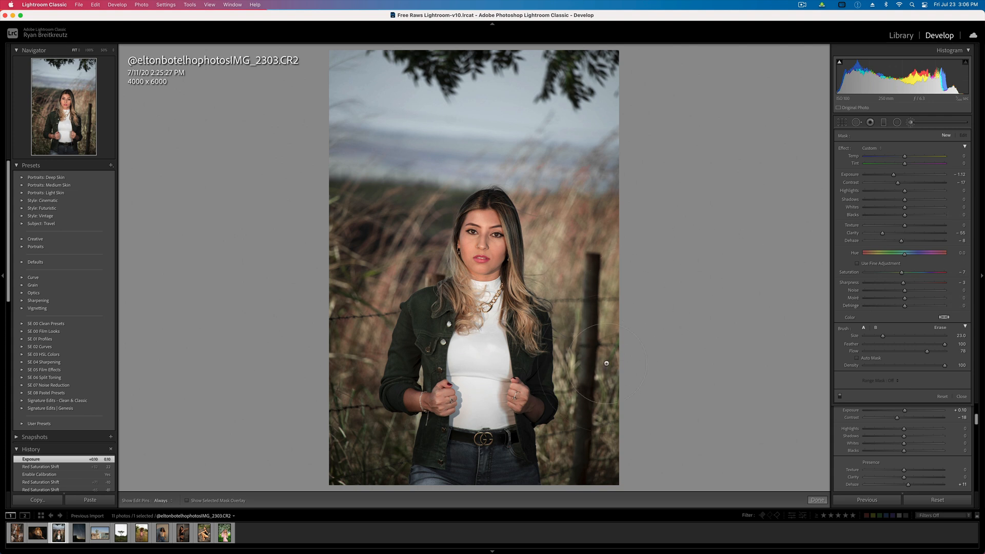
Erase the existing radial filter's mask over the woman's waist and lower torso, using the mask overlay as a guide.
{"action": "left_click", "coordinate": [897, 123]}
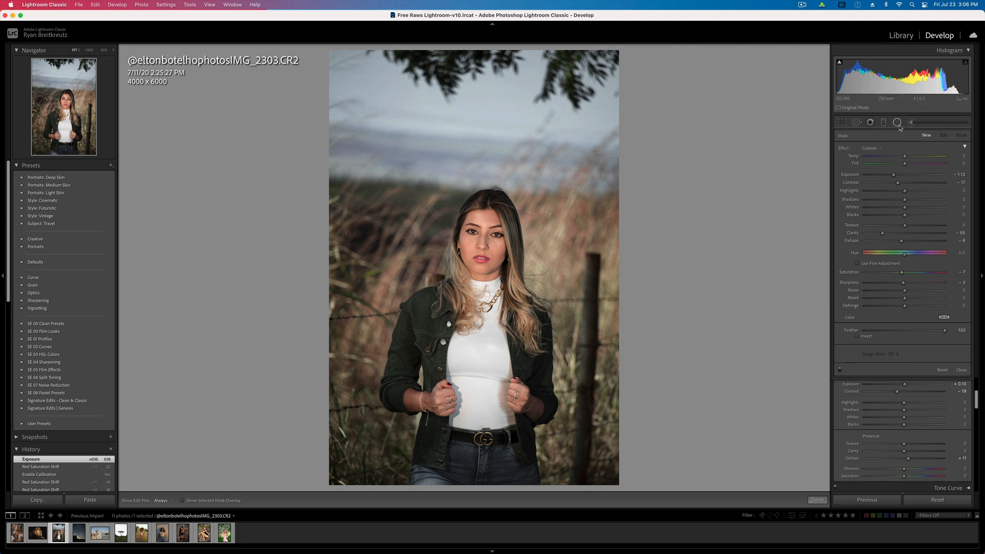
{"action": "left_click", "coordinate": [491, 293]}
{"action": "key", "text": "o"}
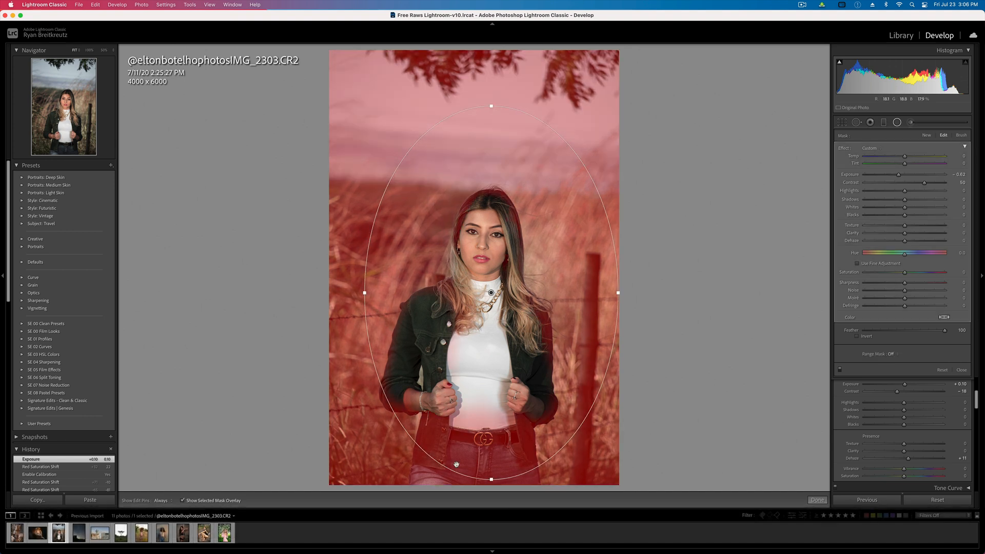
{"action": "left_click", "coordinate": [961, 135]}
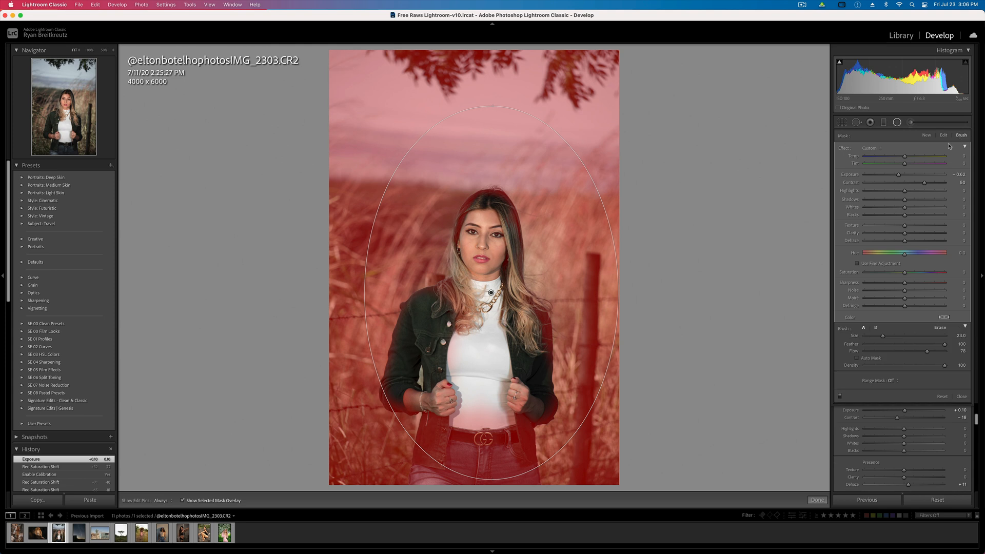
{"action": "key", "text": "alt"}
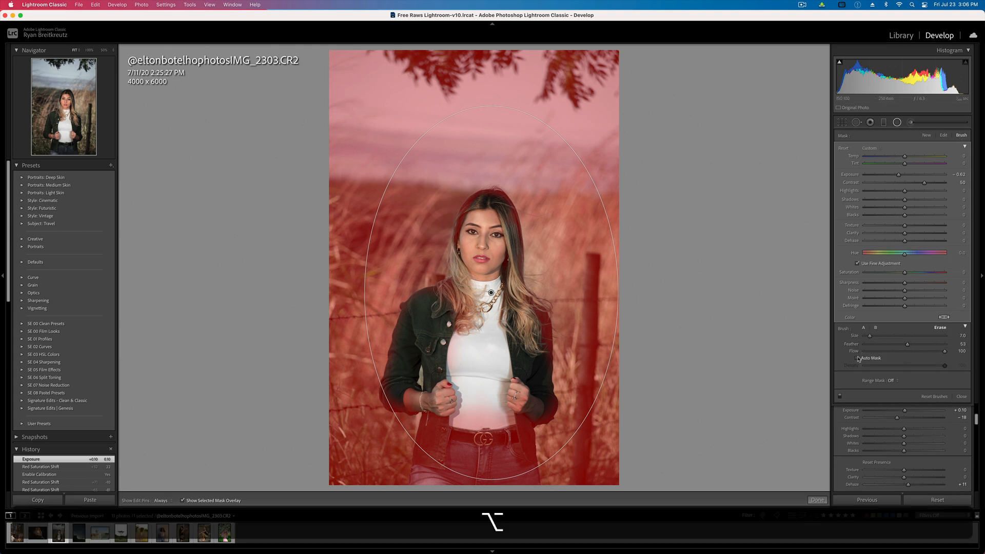
{"action": "scroll", "coordinate": [462, 449], "scroll_direction": "up", "scroll_amount": 10}
{"action": "mouse_move", "coordinate": [476, 415]}
{"action": "left_mouse_down"}
{"action": "mouse_move", "coordinate": [490, 474]}
{"action": "mouse_move", "coordinate": [493, 418]}
{"action": "mouse_move", "coordinate": [528, 354]}
{"action": "mouse_move", "coordinate": [451, 328]}
{"action": "mouse_move", "coordinate": [434, 380]}
{"action": "mouse_move", "coordinate": [441, 360]}
{"action": "mouse_move", "coordinate": [503, 380]}
{"action": "left_mouse_up"}
{"action": "key", "text": "alt+o"}
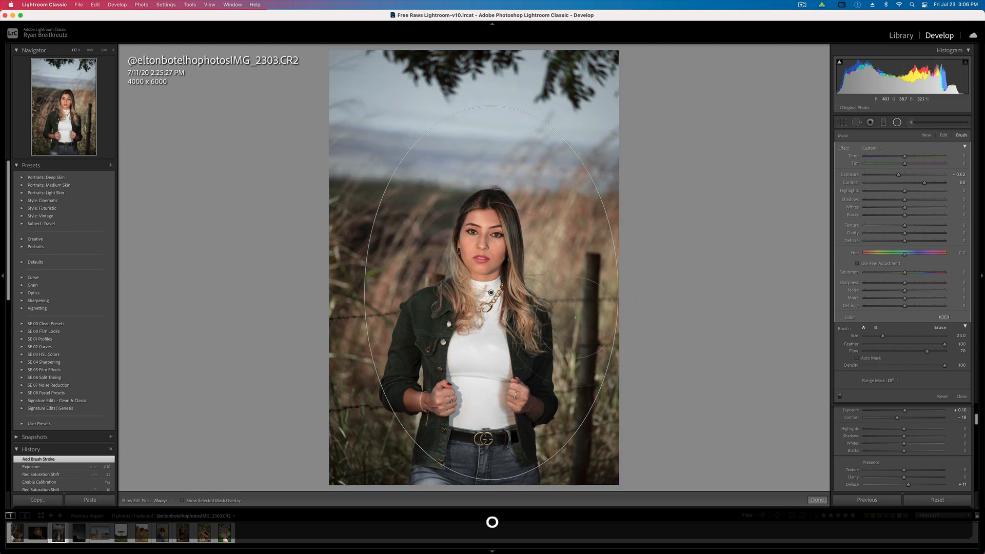
Give the radial filter a warm tan color tint, set its saturation to -27, slightly raise its temperature, and finish the filter.
{"action": "left_click", "coordinate": [945, 317]}
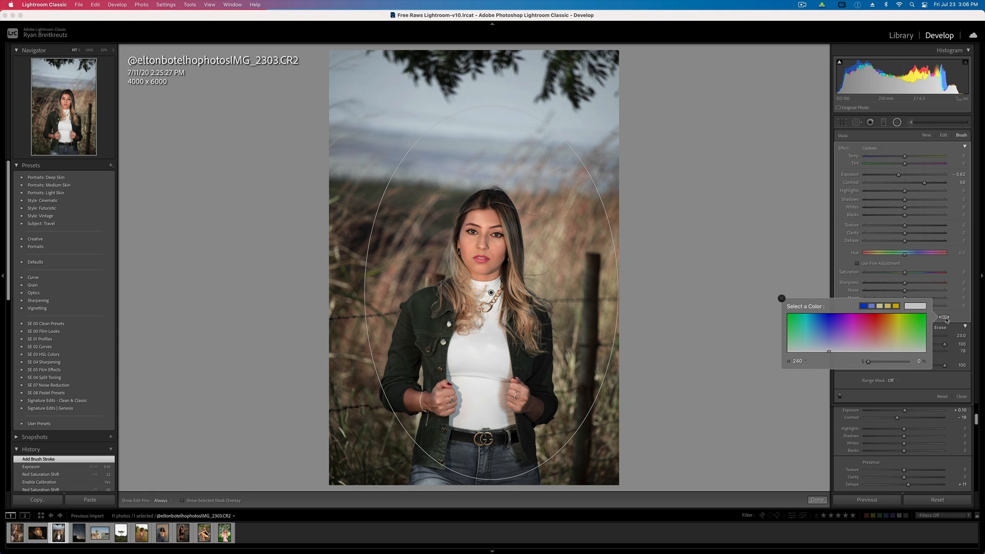
{"action": "left_click_drag", "start_coordinate": [860, 320], "coordinate": [888, 340]}
{"action": "left_click", "coordinate": [781, 299]}
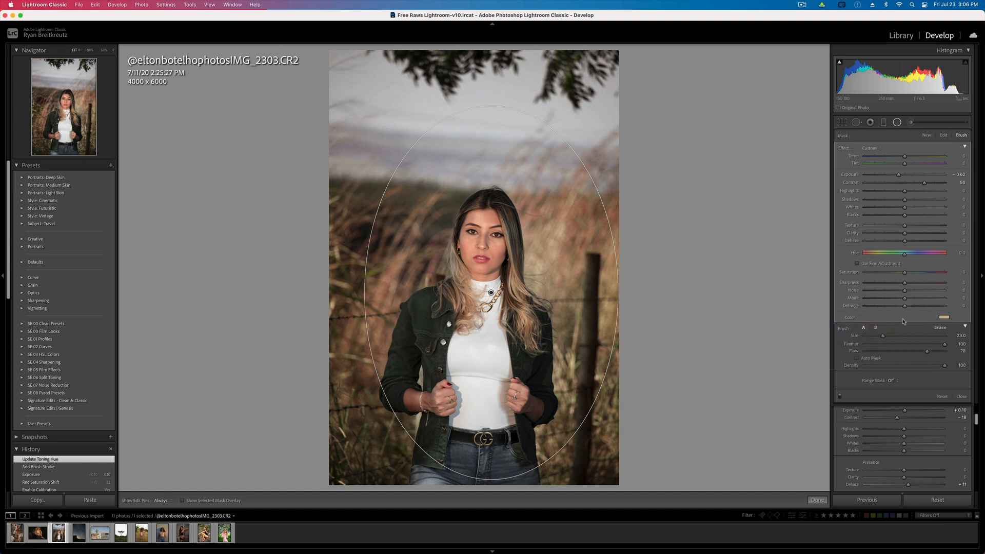
{"action": "mouse_move", "coordinate": [906, 276]}
{"action": "left_mouse_down"}
{"action": "mouse_move", "coordinate": [885, 277]}
{"action": "mouse_move", "coordinate": [894, 278]}
{"action": "left_mouse_up"}
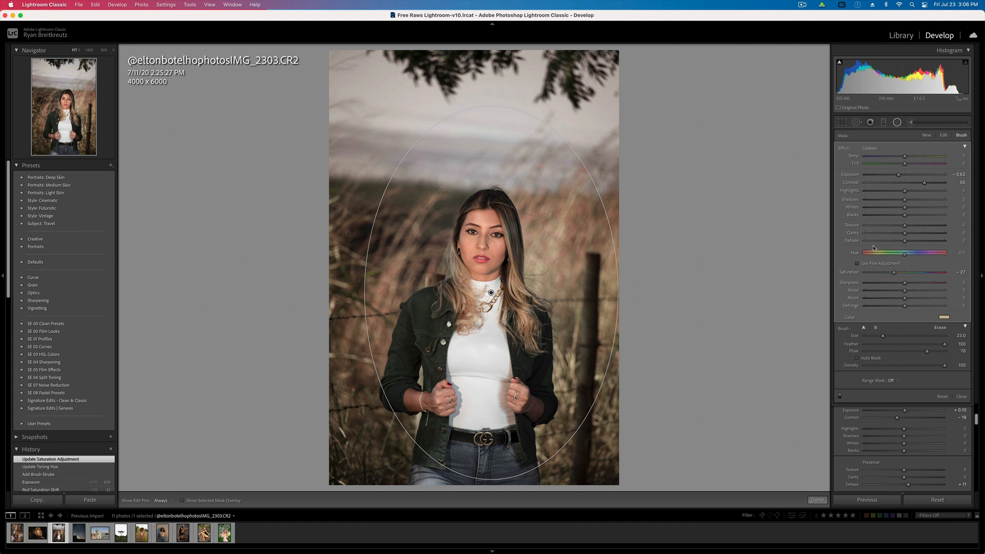
{"action": "mouse_move", "coordinate": [905, 157]}
{"action": "left_mouse_down"}
{"action": "mouse_move", "coordinate": [928, 159]}
{"action": "mouse_move", "coordinate": [900, 156]}
{"action": "mouse_move", "coordinate": [908, 156]}
{"action": "left_mouse_up"}
{"action": "key", "text": "Return"}
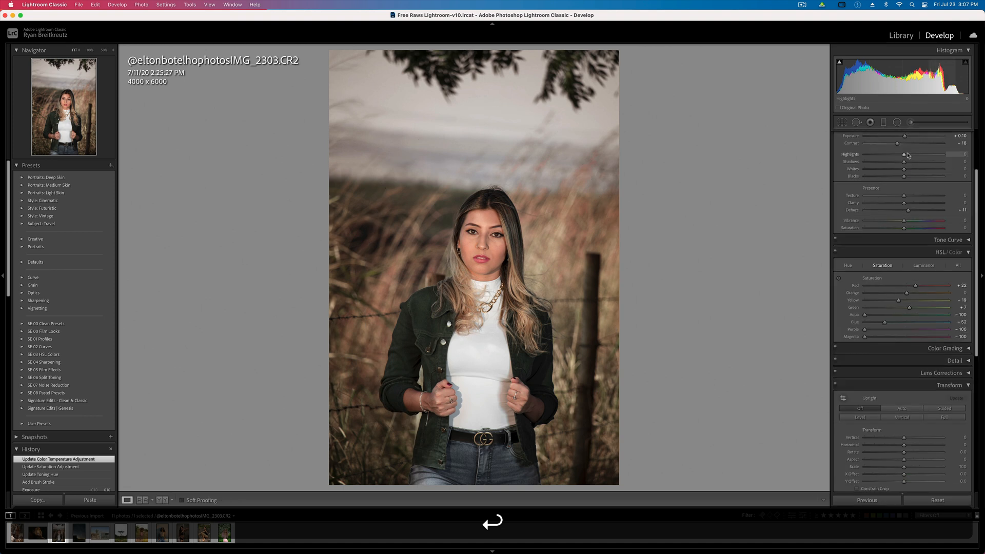
Warm the portrait's white balance temperature to 4,557.
{"action": "scroll", "coordinate": [908, 193], "scroll_direction": "up", "scroll_amount": 5}
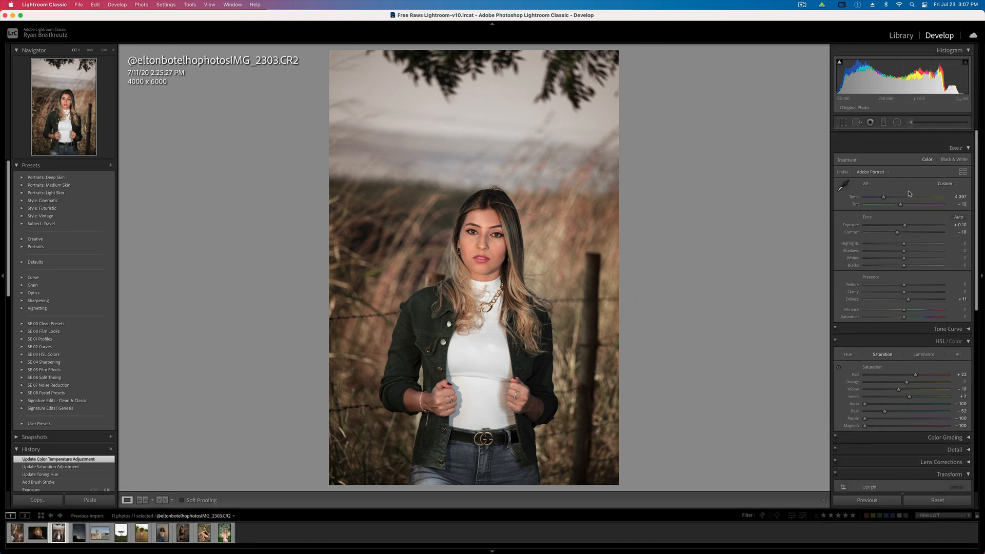
{"action": "left_click_drag", "start_coordinate": [887, 187], "coordinate": [888, 186]}
Color grade the highlights toward yellow-green, the midtones to hue 49 and saturation 16, and the shadows to red at hue 2.
{"action": "scroll", "coordinate": [962, 302], "scroll_direction": "down", "scroll_amount": 5}
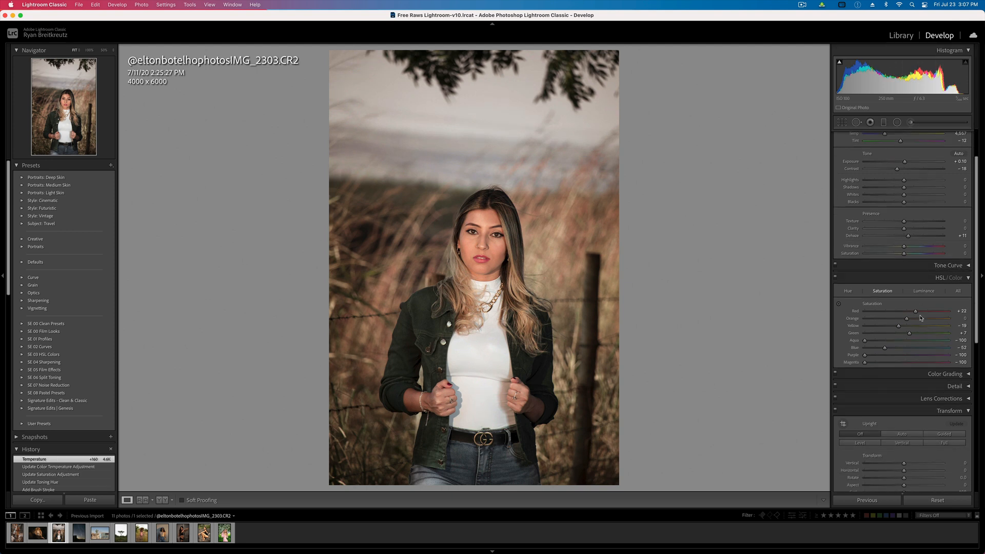
{"action": "left_click", "coordinate": [954, 289]}
{"action": "scroll", "coordinate": [918, 292], "scroll_direction": "down", "scroll_amount": 4}
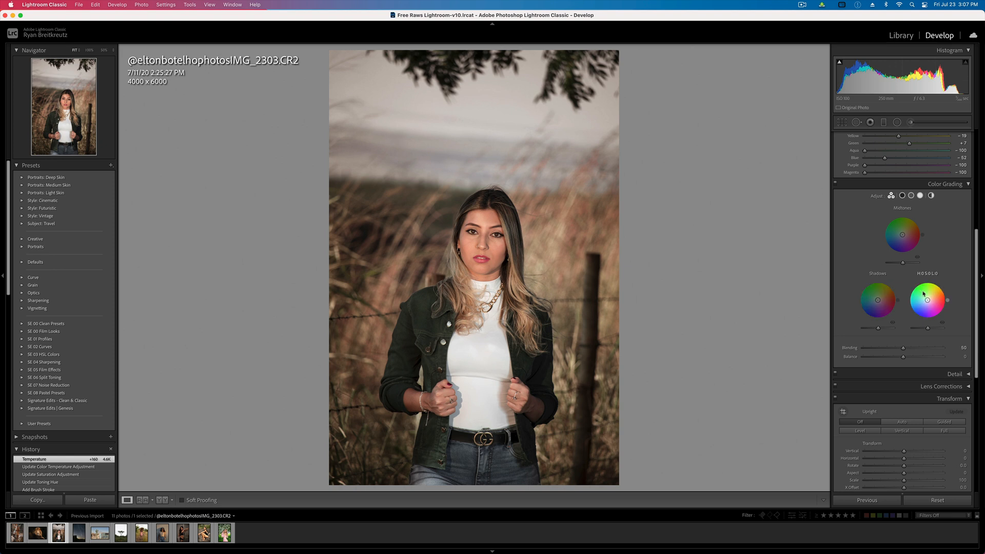
{"action": "left_click_drag", "start_coordinate": [927, 299], "coordinate": [927, 298]}
{"action": "left_click_drag", "start_coordinate": [902, 234], "coordinate": [905, 235]}
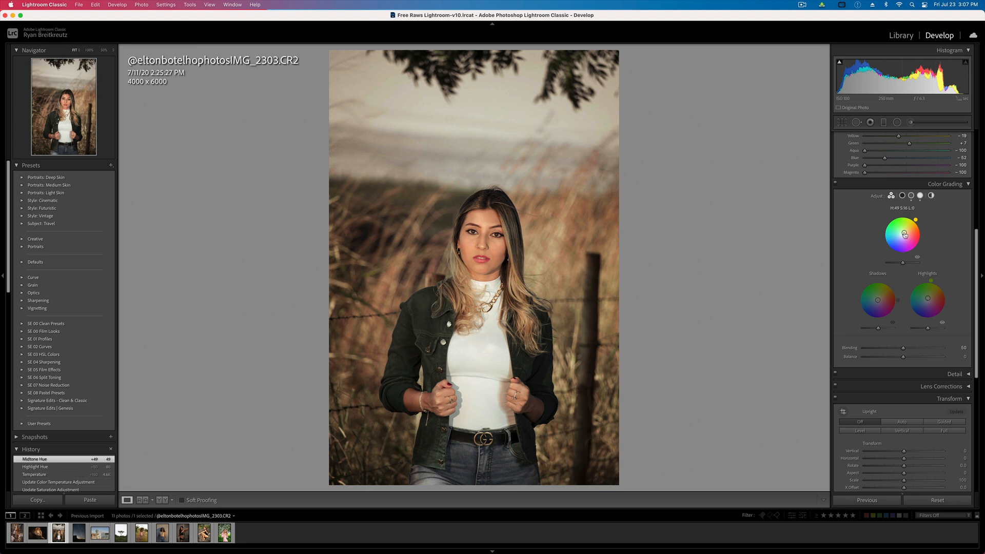
{"action": "left_click_drag", "start_coordinate": [878, 301], "coordinate": [881, 301]}
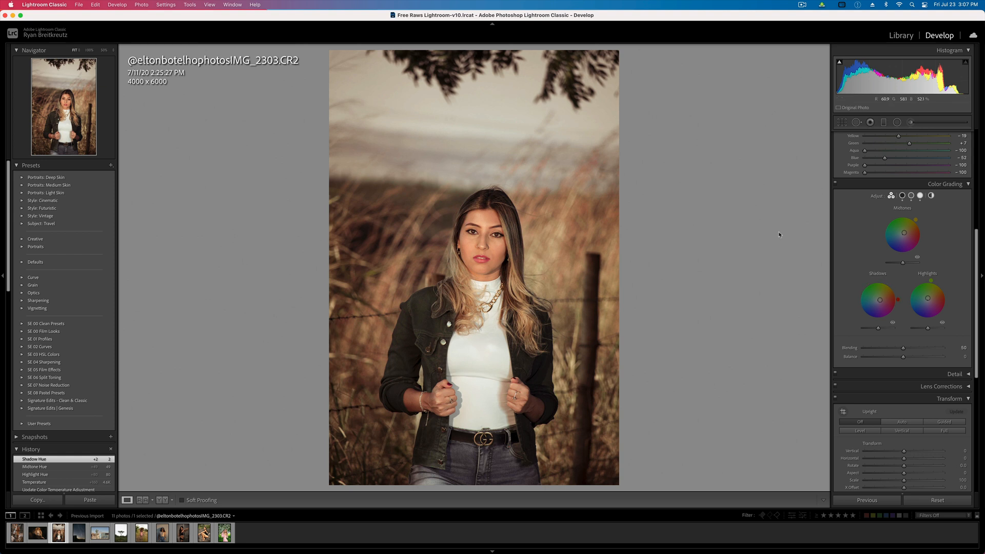
Recheck the aqua saturation at -100 and lower the blue saturation to -62.
{"action": "scroll", "coordinate": [887, 273], "scroll_direction": "up", "scroll_amount": 10}
{"action": "scroll", "coordinate": [887, 272], "scroll_direction": "down", "scroll_amount": 2}
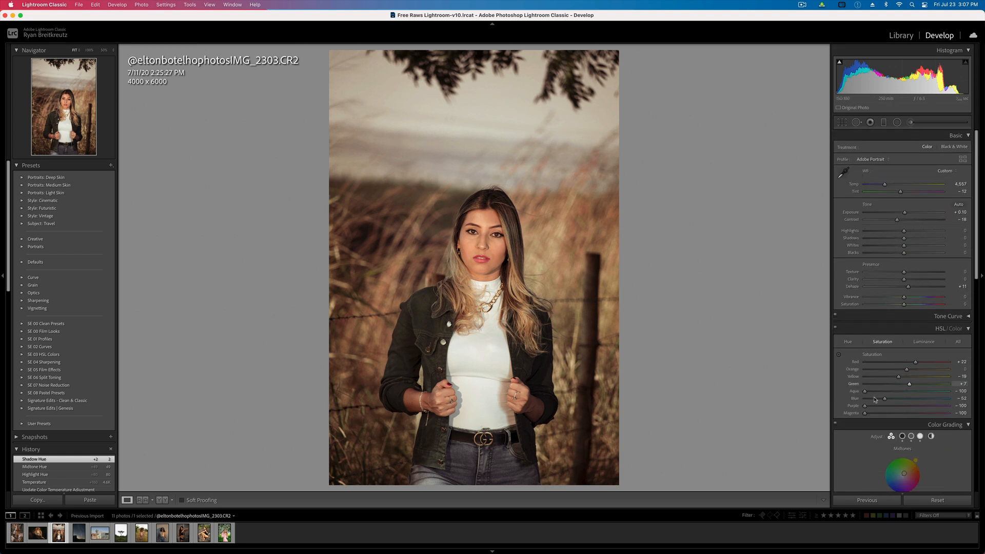
{"action": "left_click_drag", "start_coordinate": [886, 393], "coordinate": [883, 419]}
Compare the portrait with and without its color grading and set the saturation of the graded shadows to 2.
{"action": "scroll", "coordinate": [877, 359], "scroll_direction": "down", "scroll_amount": 5}
{"action": "left_click", "coordinate": [835, 297]}
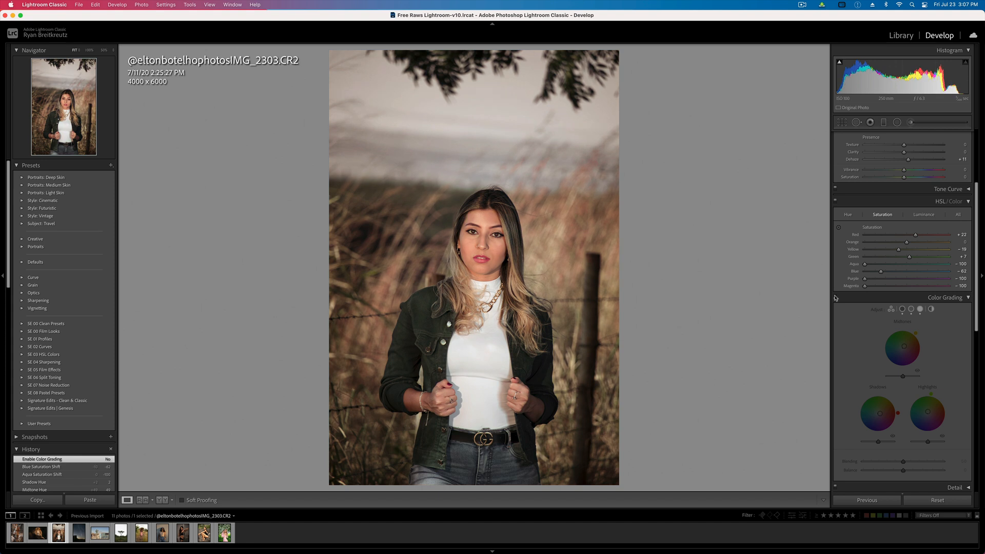
{"action": "left_click", "coordinate": [835, 297]}
{"action": "left_click", "coordinate": [835, 297]}
{"action": "left_click", "coordinate": [835, 297]}
{"action": "mouse_move", "coordinate": [879, 414]}
{"action": "left_click_drag", "start_coordinate": [879, 414], "coordinate": [878, 414]}
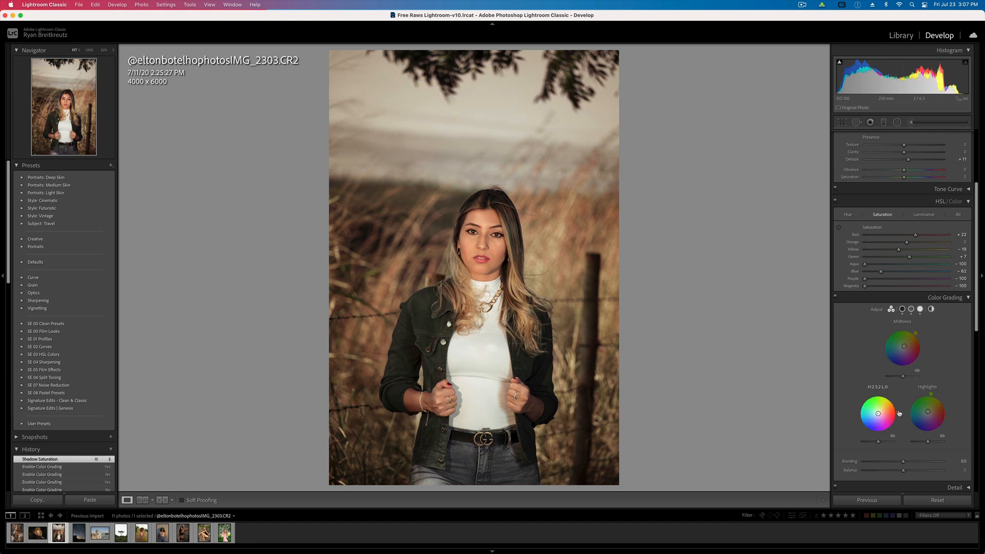
{"action": "mouse_move", "coordinate": [907, 348]}
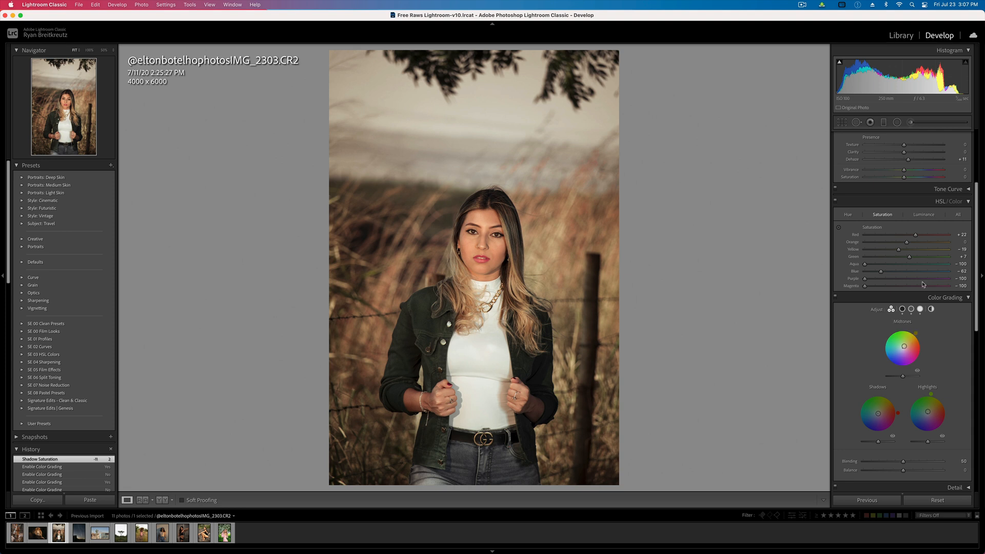
Raise the portrait's vibrance to +38 and shape the tone curve into a gentle S with highlight, midtone and shadow points.
{"action": "scroll", "coordinate": [908, 328], "scroll_direction": "up", "scroll_amount": 5}
{"action": "left_click_drag", "start_coordinate": [904, 298], "coordinate": [919, 302]}
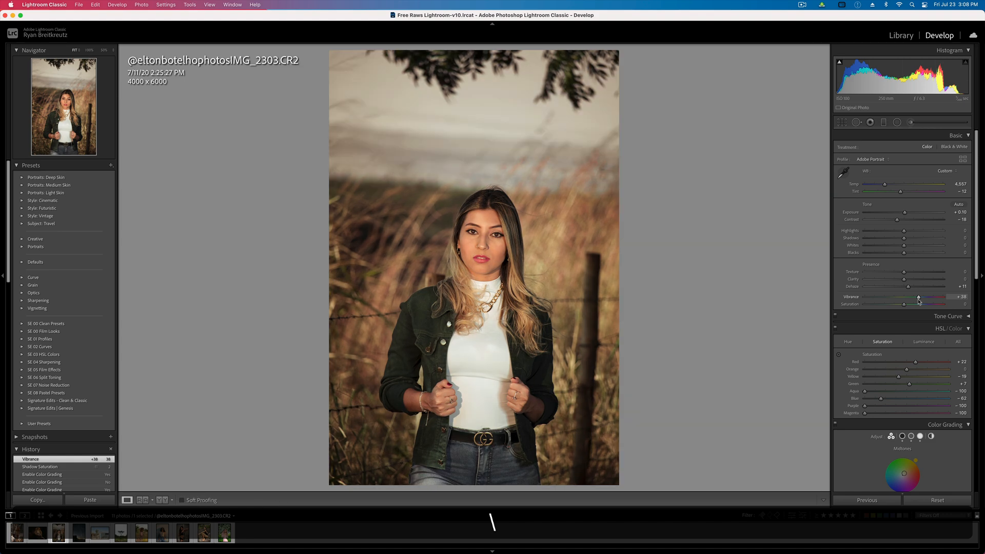
{"action": "scroll", "coordinate": [932, 276], "scroll_direction": "down", "scroll_amount": 4}
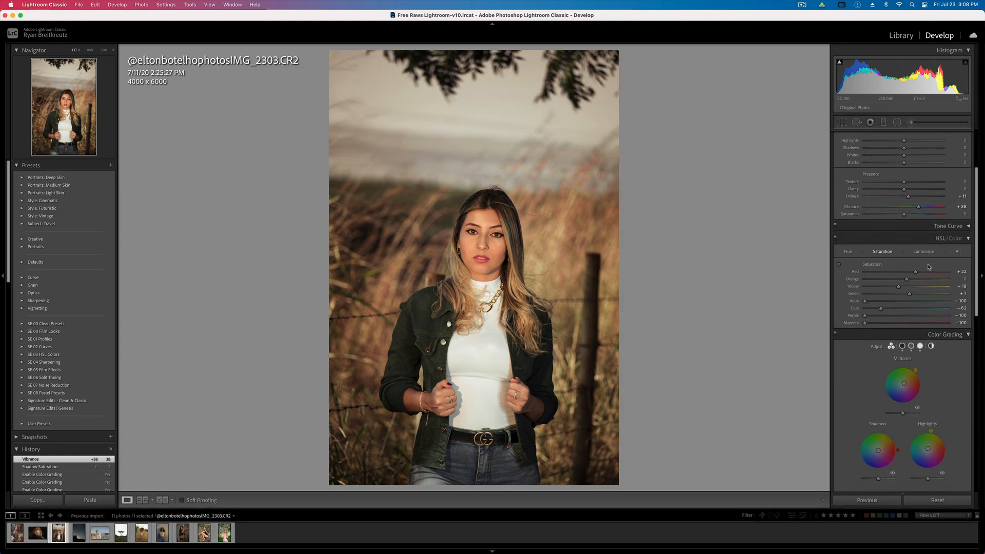
{"action": "left_click", "coordinate": [930, 227]}
{"action": "left_click", "coordinate": [903, 286]}
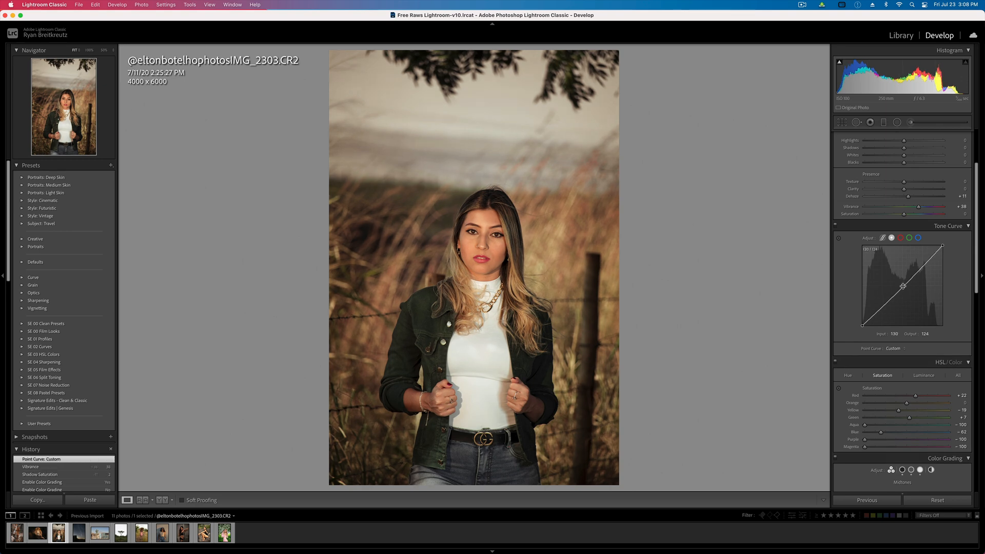
{"action": "left_click_drag", "start_coordinate": [919, 266], "coordinate": [921, 265]}
{"action": "left_click_drag", "start_coordinate": [881, 309], "coordinate": [882, 306]}
Compare the edited portrait with its original version and fine-tune the white balance temperature.
{"action": "key", "text": "backslash"}
{"action": "key", "text": "backslash"}
{"action": "key", "text": "backslash"}
{"action": "key", "text": "backslash"}
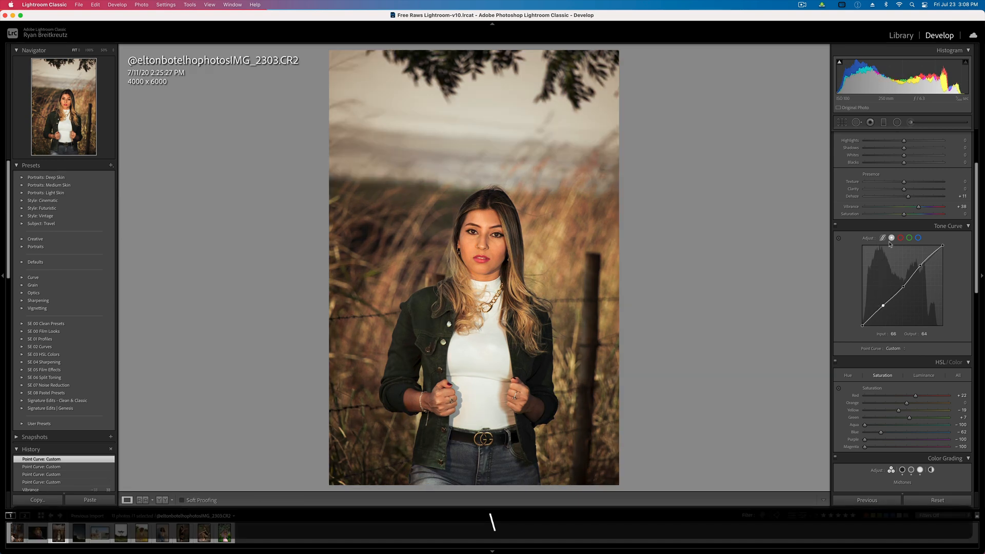
{"action": "scroll", "coordinate": [924, 231], "scroll_direction": "up", "scroll_amount": 5}
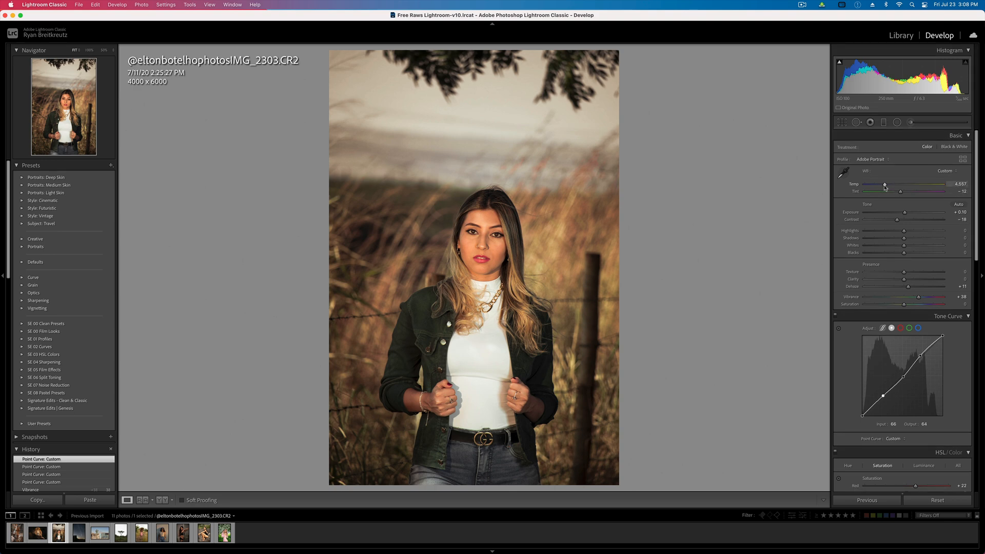
{"action": "left_click_drag", "start_coordinate": [883, 185], "coordinate": [883, 185]}
Open the night-sky photo DSC_0455.NEF, test its exposure at +5.00, and return the exposure to -0.05.
{"action": "key", "text": "Right"}
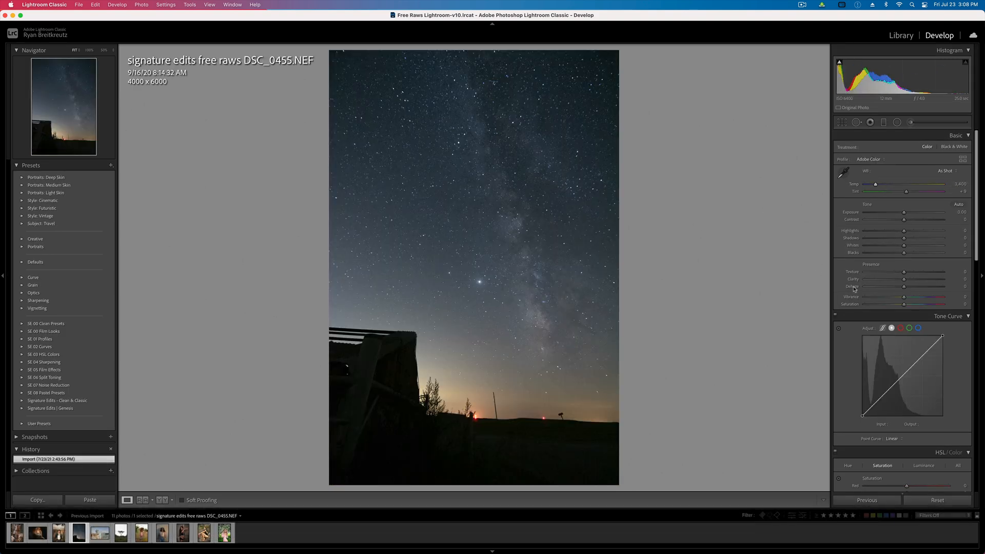
{"action": "left_click_drag", "start_coordinate": [904, 213], "coordinate": [963, 218]}
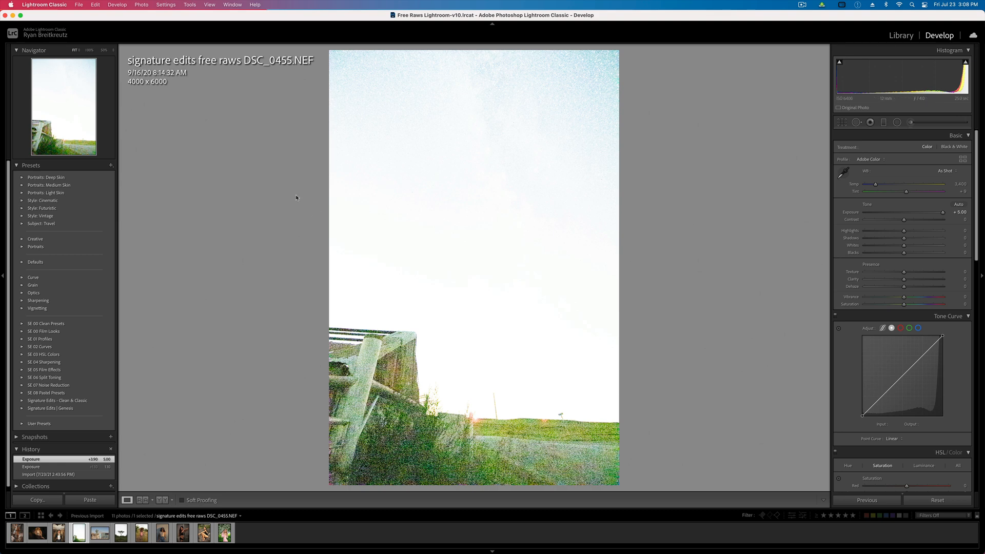
{"action": "left_click", "coordinate": [909, 213]}
{"action": "left_click_drag", "start_coordinate": [909, 213], "coordinate": [904, 213]}
Inspect the night sky and dark foreground up close, set exposure to +1.10 and contrast to +36, and show the whole photo.
{"action": "left_click", "coordinate": [479, 104]}
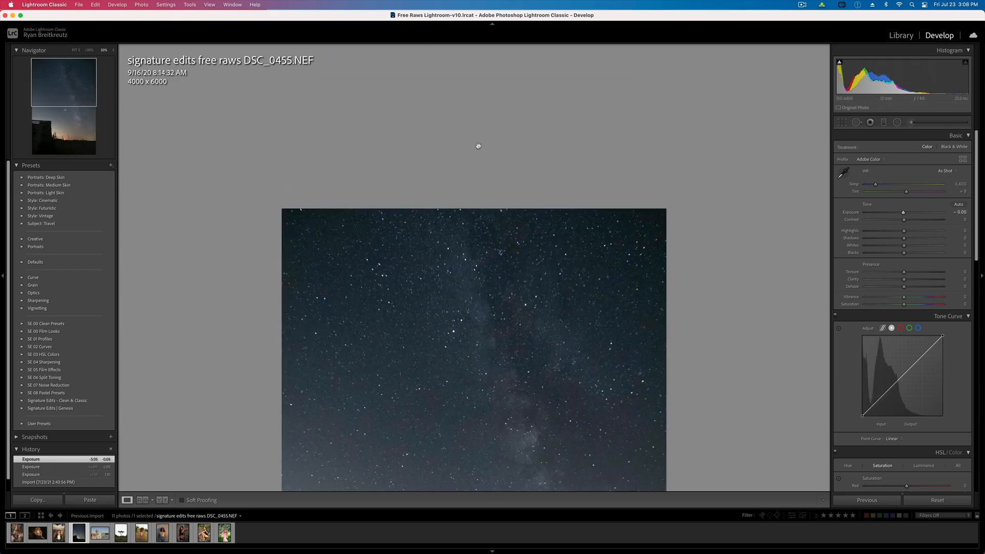
{"action": "left_click_drag", "start_coordinate": [473, 346], "coordinate": [484, 246]}
{"action": "scroll", "coordinate": [586, 235], "scroll_direction": "down", "scroll_amount": 5}
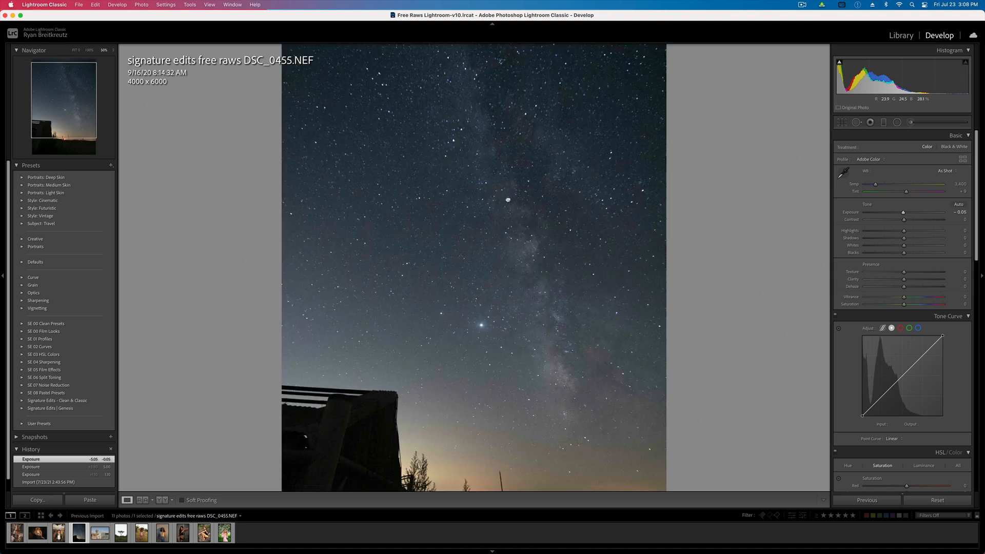
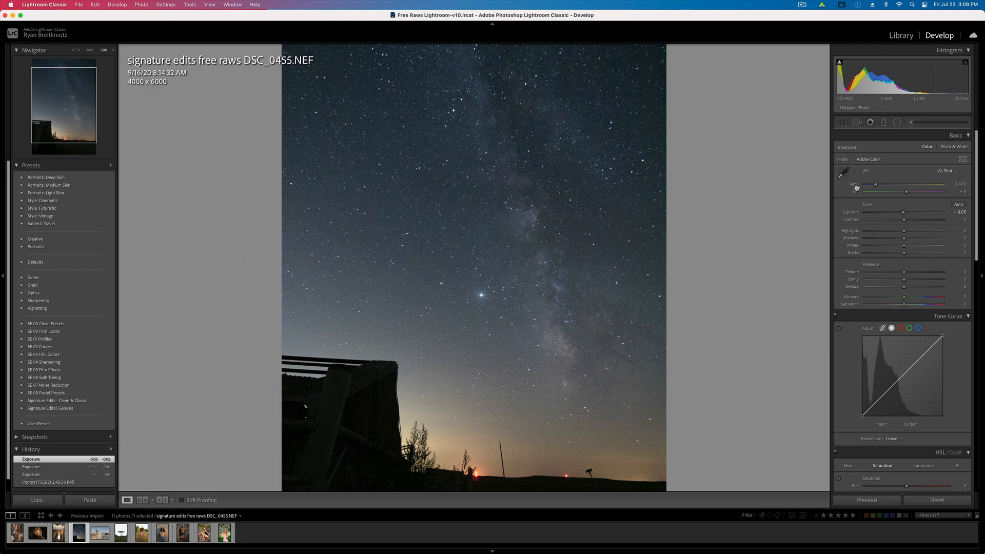
{"action": "scroll", "coordinate": [709, 329], "scroll_direction": "down", "scroll_amount": 10}
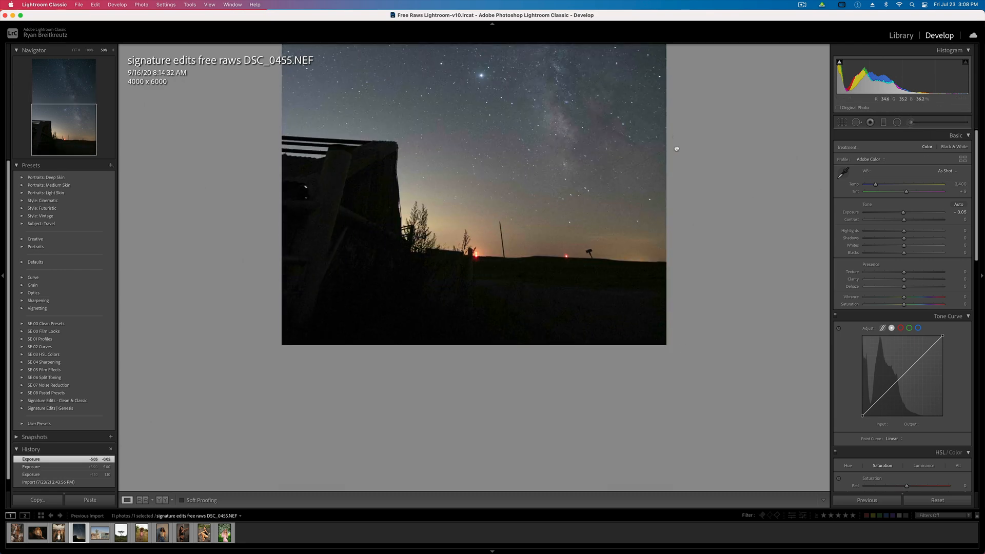
{"action": "left_click_drag", "start_coordinate": [677, 148], "coordinate": [671, 375]}
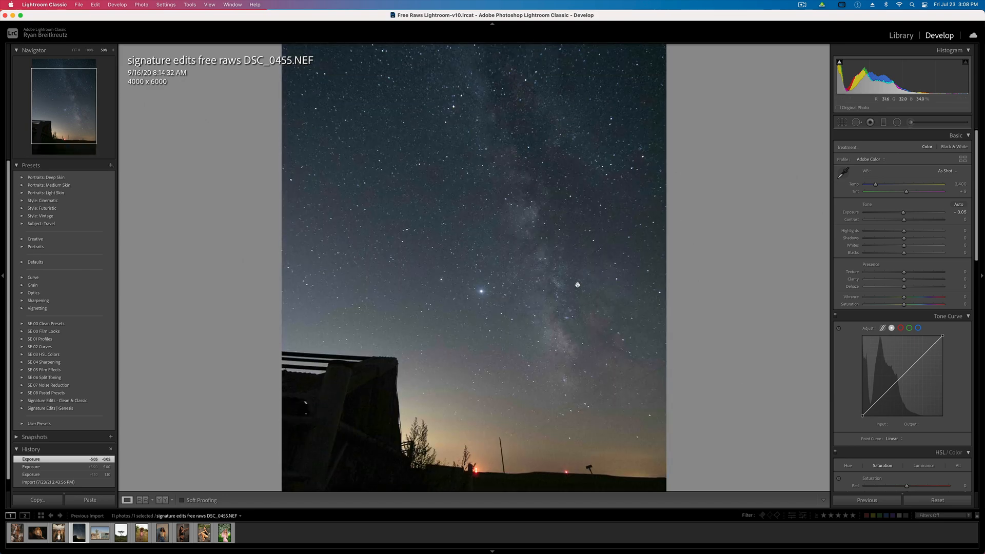
{"action": "left_click_drag", "start_coordinate": [898, 211], "coordinate": [919, 220]}
{"action": "key", "text": "z"}
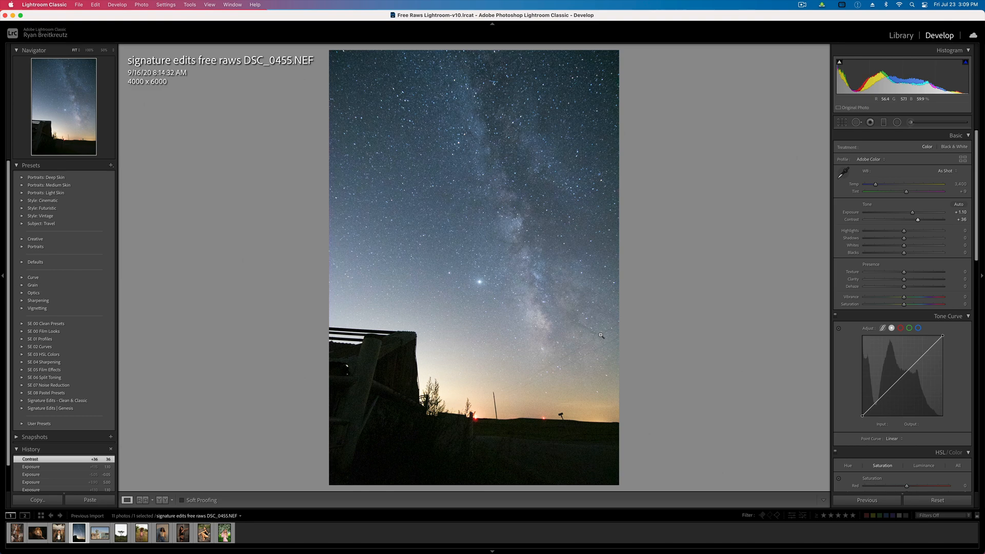
Lower the night photo's exposure to +0.95 and add an S-shaped tone curve with brighter highlights and darker midtones.
{"action": "left_click_drag", "start_coordinate": [913, 212], "coordinate": [911, 211]}
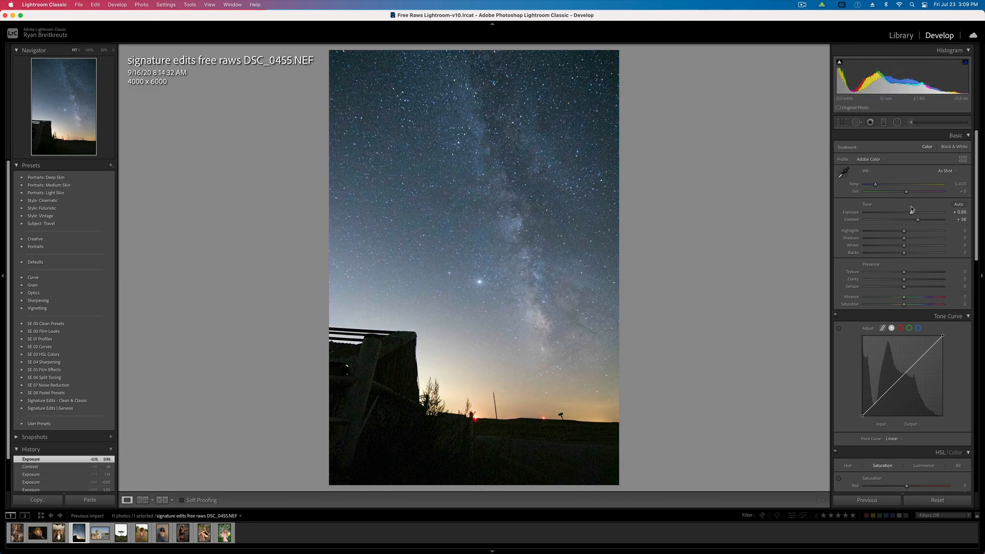
{"action": "left_click_drag", "start_coordinate": [901, 379], "coordinate": [922, 356]}
{"action": "left_click_drag", "start_coordinate": [881, 403], "coordinate": [882, 405]}
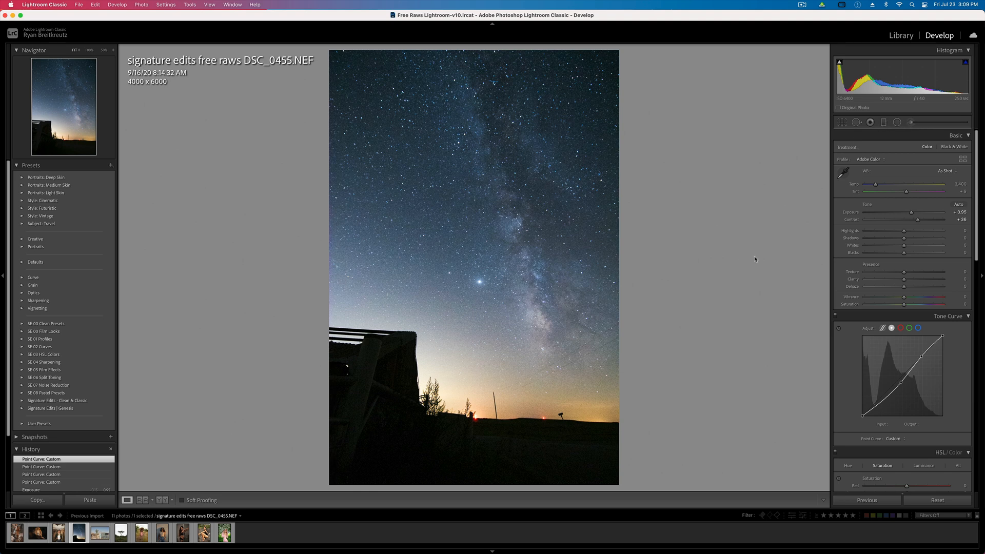
Paint a brush mask over the barn and dark foreground with the mask overlay shown and the flow set to 100.
{"action": "left_click", "coordinate": [913, 124]}
{"action": "mouse_move", "coordinate": [276, 368]}
{"action": "left_mouse_down"}
{"action": "mouse_move", "coordinate": [330, 423]}
{"action": "mouse_move", "coordinate": [395, 459]}
{"action": "mouse_move", "coordinate": [247, 460]}
{"action": "mouse_move", "coordinate": [243, 384]}
{"action": "mouse_move", "coordinate": [395, 343]}
{"action": "mouse_move", "coordinate": [463, 347]}
{"action": "left_mouse_up"}
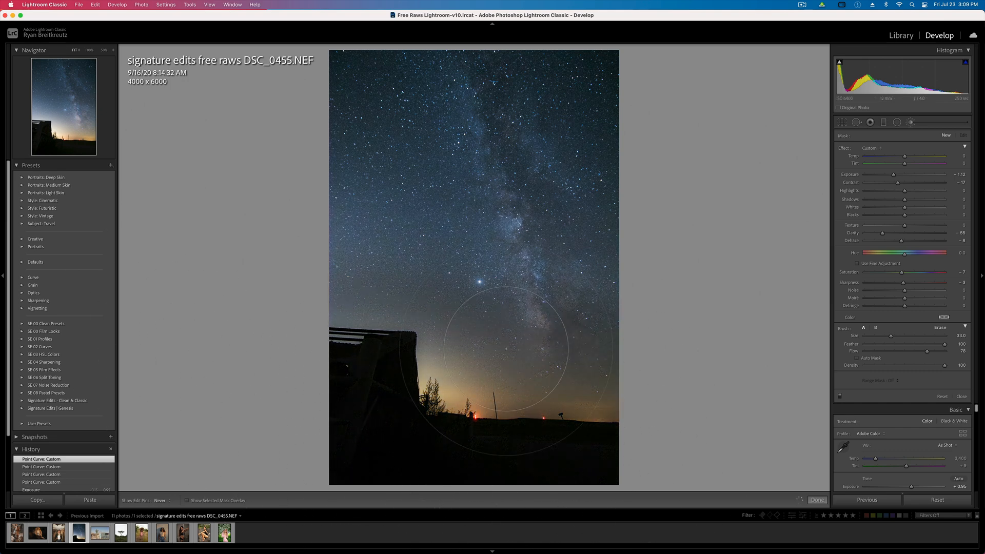
{"action": "key", "text": "o"}
{"action": "left_click_drag", "start_coordinate": [927, 352], "coordinate": [935, 352]}
{"action": "mouse_move", "coordinate": [242, 425]}
{"action": "left_mouse_down"}
{"action": "mouse_move", "coordinate": [406, 434]}
{"action": "mouse_move", "coordinate": [662, 416]}
{"action": "mouse_move", "coordinate": [683, 436]}
{"action": "left_mouse_up"}
Restrict the foreground brush mask with a luminance range mask of 0/31 and hide the mask overlay.
{"action": "left_click", "coordinate": [896, 381]}
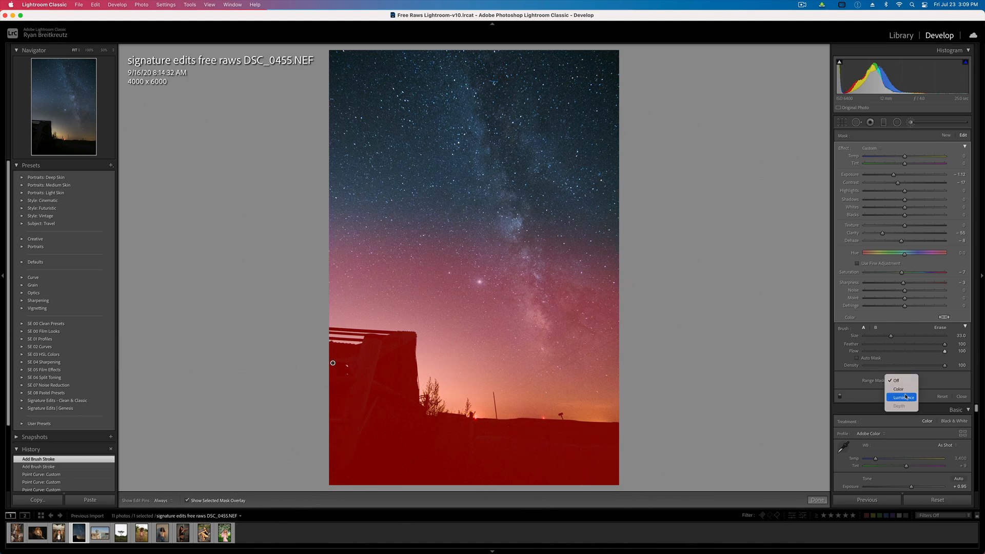
{"action": "left_click", "coordinate": [905, 399]}
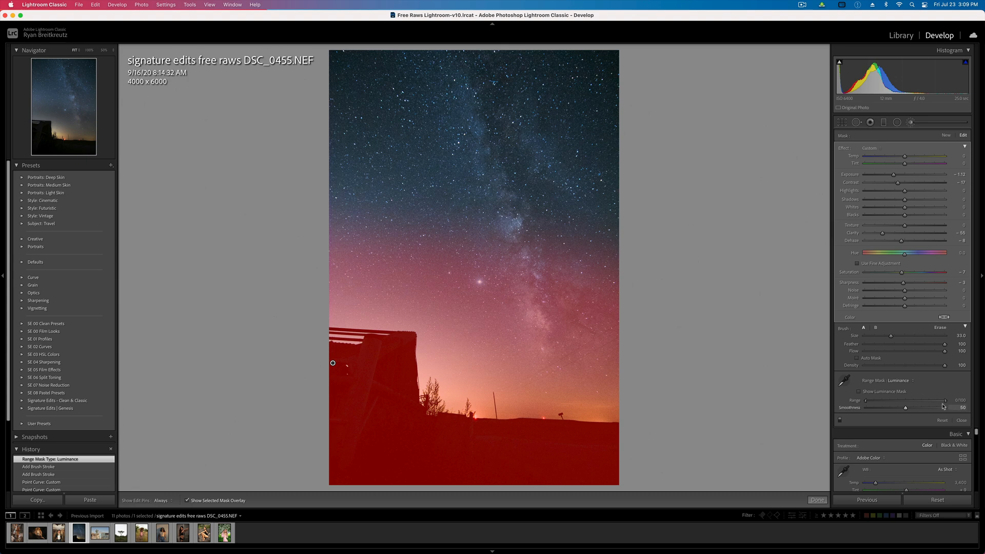
{"action": "left_click_drag", "start_coordinate": [945, 401], "coordinate": [892, 414]}
{"action": "key", "text": "o"}
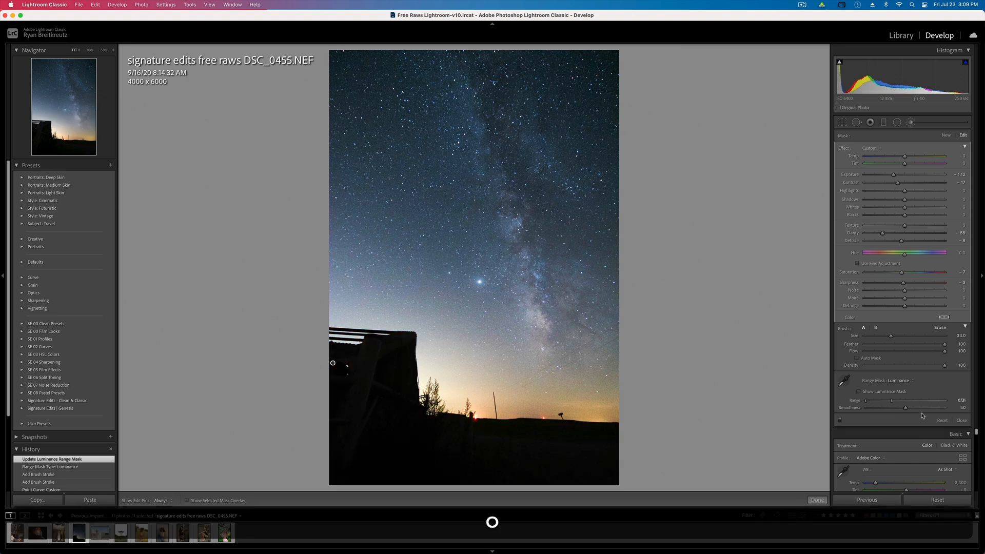
Reset the foreground mask's adjustments and set its exposure to 2.09, texture to 34 and noise to 100.
{"action": "key", "text": "alt"}
{"action": "left_click", "coordinate": [844, 149], "text": "alt"}
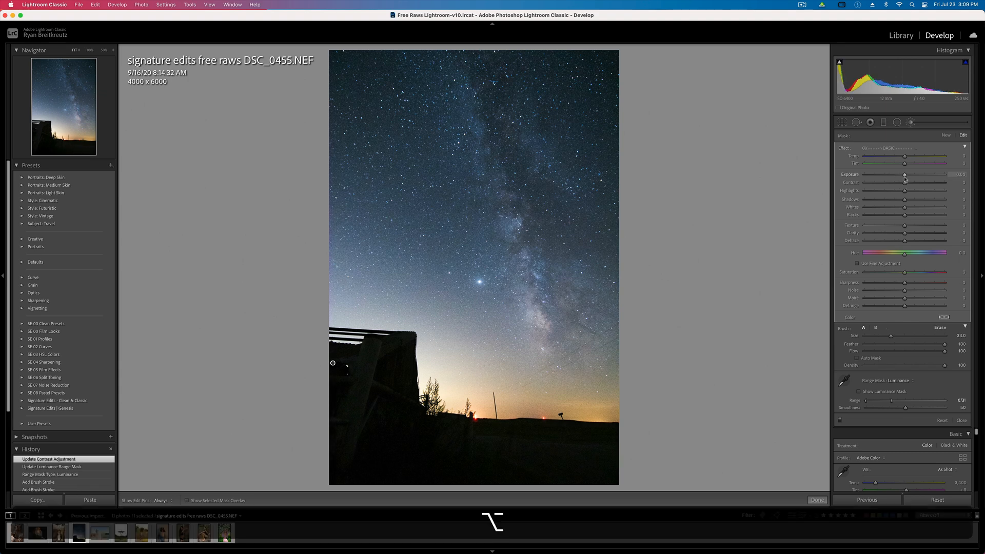
{"action": "left_click_drag", "start_coordinate": [905, 175], "coordinate": [927, 183]}
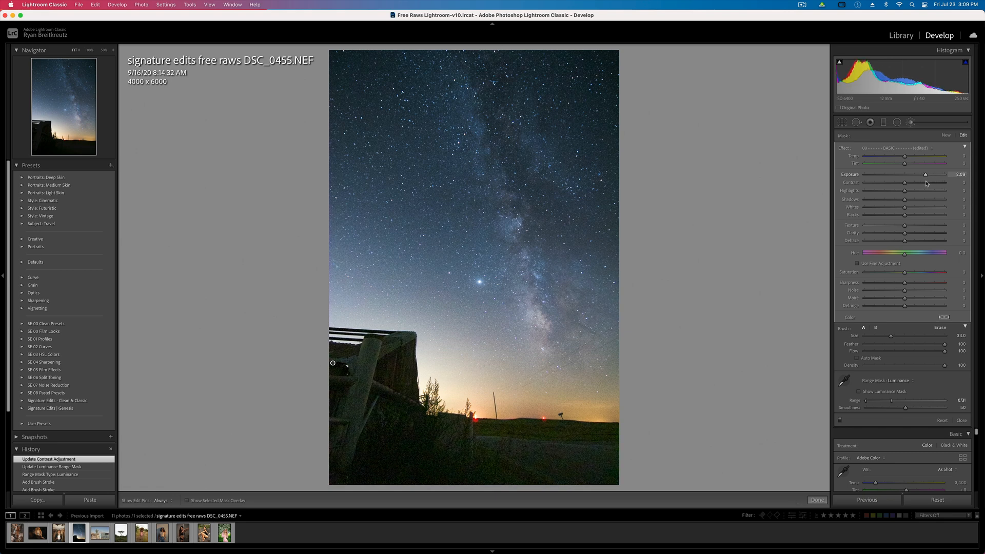
{"action": "left_click", "coordinate": [917, 226]}
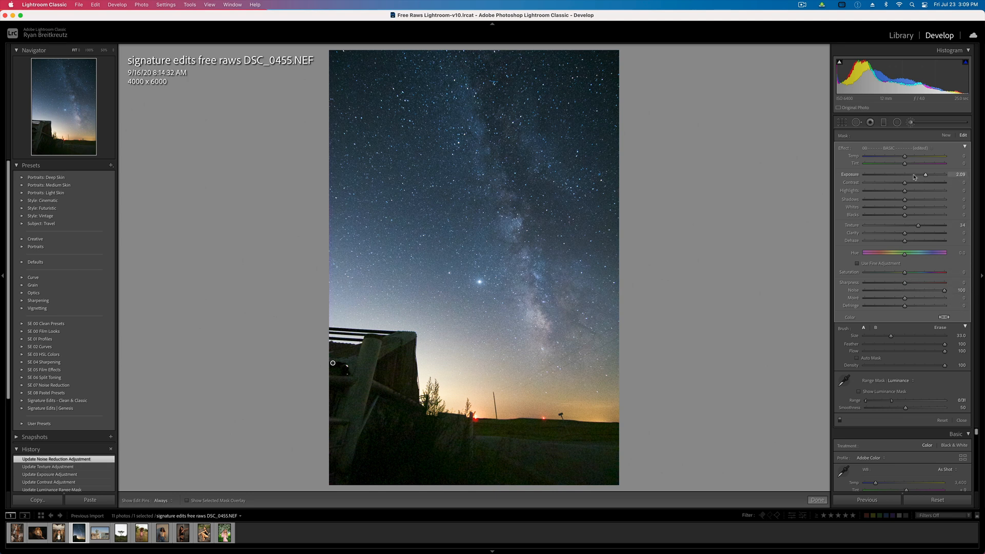
Raise the foreground mask's highlights and set its whites to 42, shadows to -19 and exposure to 0.49.
{"action": "left_click", "coordinate": [927, 191]}
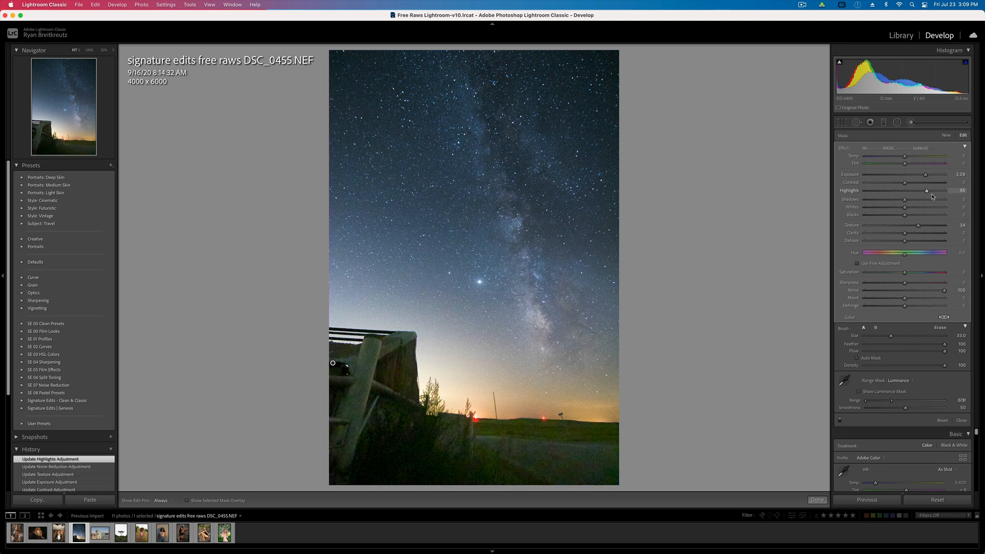
{"action": "left_click", "coordinate": [898, 199]}
{"action": "left_click_drag", "start_coordinate": [926, 175], "coordinate": [910, 176]}
Delete the foreground mask to compare, undo the deletion, and finish the brush adjustment.
{"action": "key", "text": "BackSpace"}
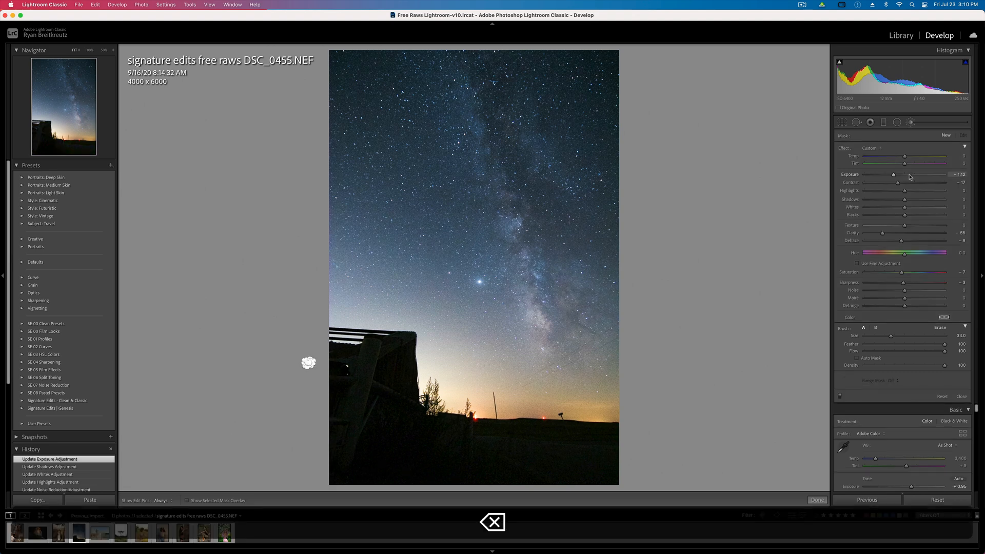
{"action": "key", "text": "super+z"}
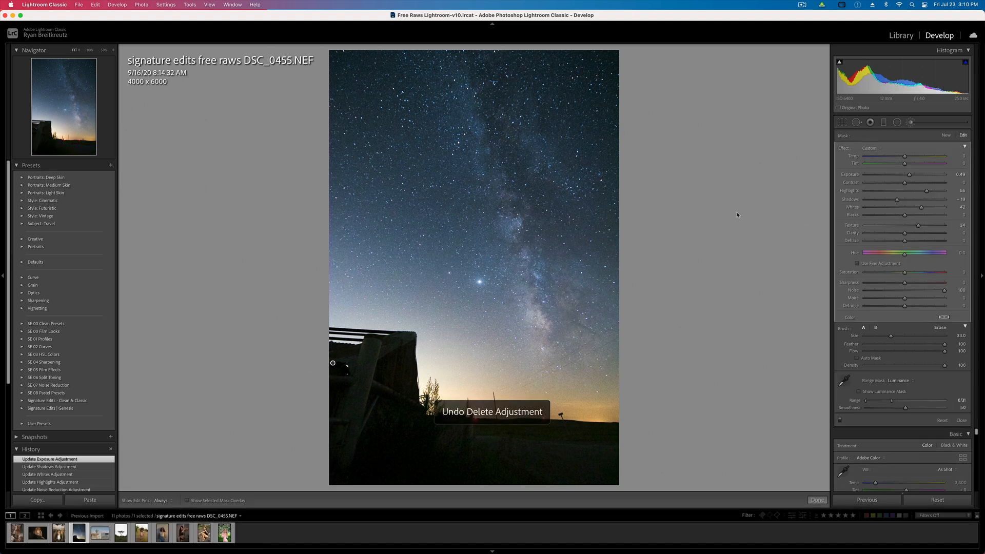
{"action": "key", "text": "Return"}
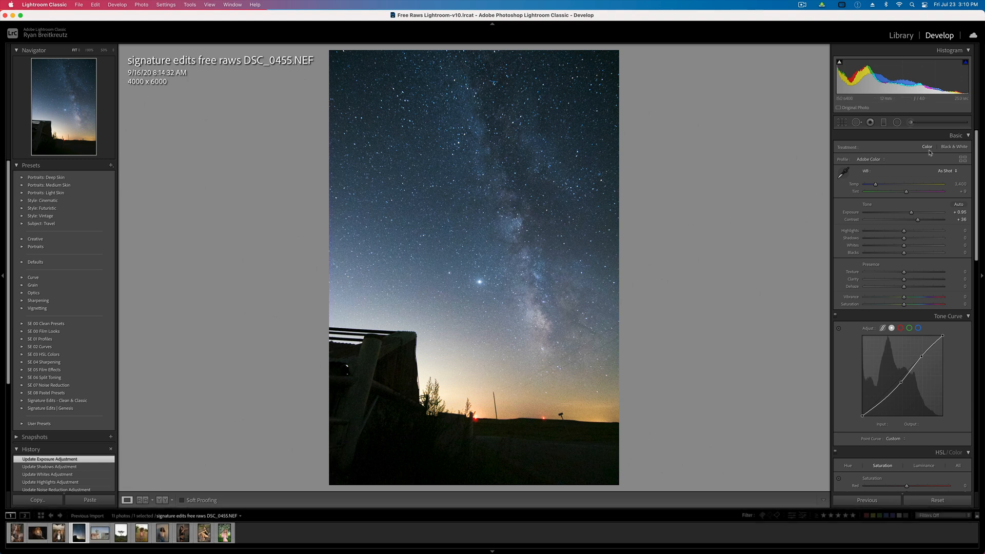
Paint a new brush mask over the starry sky and reset all of its adjustments.
{"action": "left_click", "coordinate": [911, 123]}
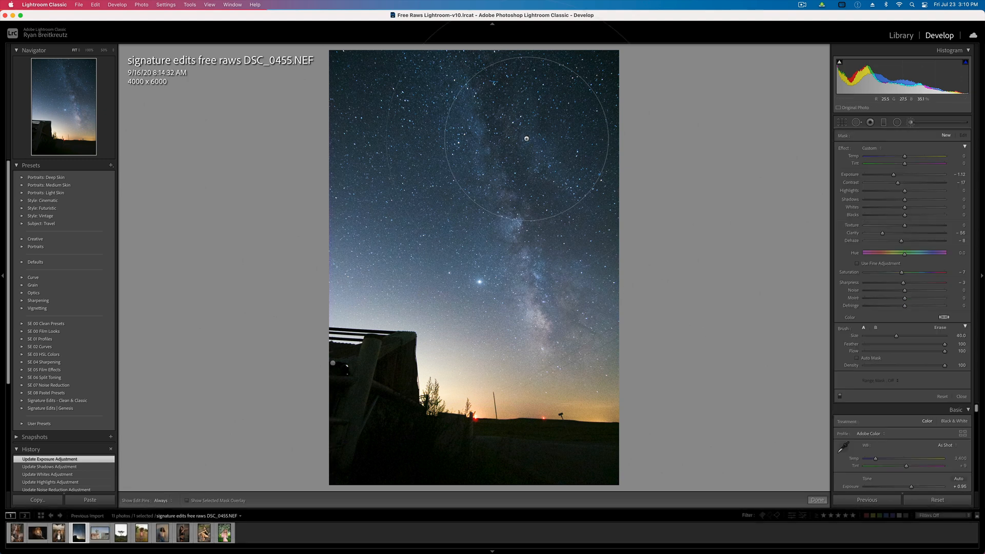
{"action": "scroll", "coordinate": [354, 85], "scroll_direction": "down", "scroll_amount": 1}
{"action": "mouse_move", "coordinate": [334, 81]}
{"action": "left_mouse_down"}
{"action": "mouse_move", "coordinate": [424, 97]}
{"action": "mouse_move", "coordinate": [346, 151]}
{"action": "mouse_move", "coordinate": [514, 248]}
{"action": "mouse_move", "coordinate": [583, 308]}
{"action": "mouse_move", "coordinate": [480, 286]}
{"action": "left_mouse_up"}
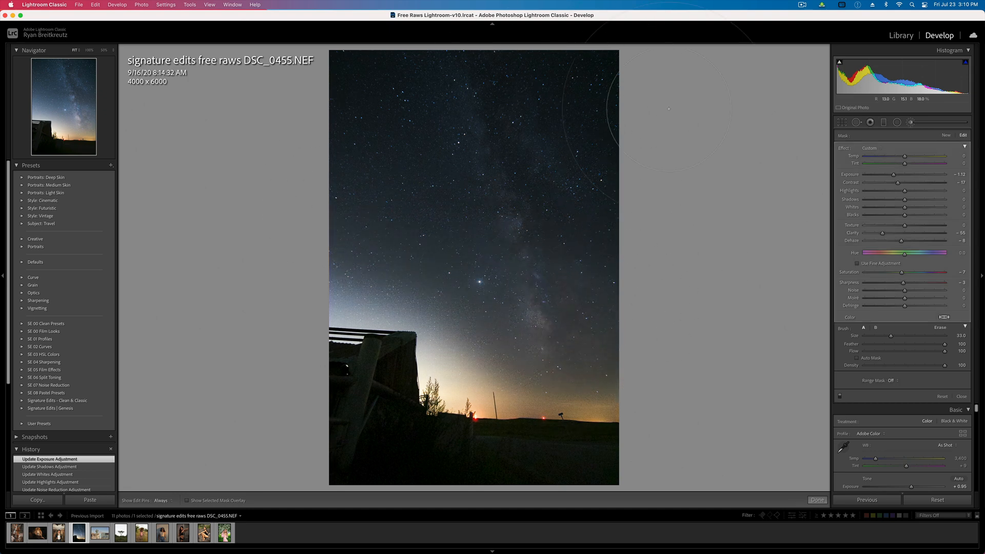
{"action": "key", "text": "alt"}
{"action": "left_click", "coordinate": [844, 150], "text": "alt"}
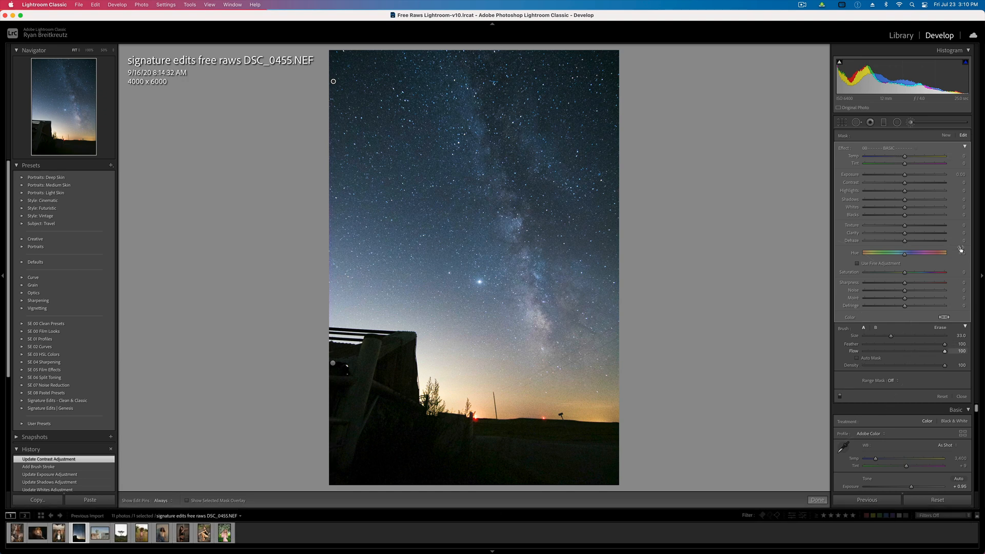
Tint the sky mask blue with hue 208 and saturation 23, test its temperature at -100, and set it to 2.
{"action": "left_click", "coordinate": [944, 318]}
{"action": "left_click_drag", "start_coordinate": [835, 325], "coordinate": [810, 343]}
{"action": "left_click_drag", "start_coordinate": [811, 347], "coordinate": [817, 344]}
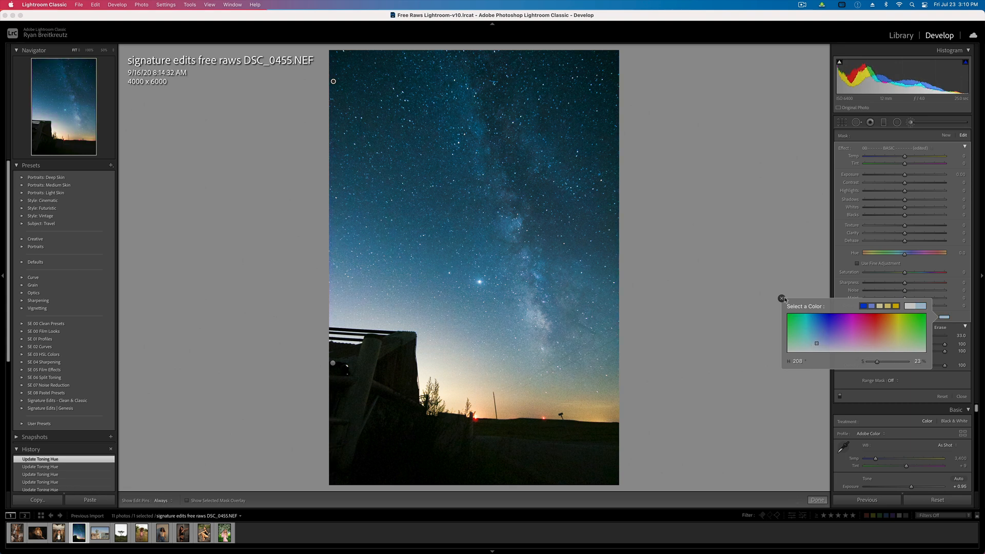
{"action": "left_click", "coordinate": [782, 298]}
{"action": "left_click_drag", "start_coordinate": [904, 157], "coordinate": [832, 160]}
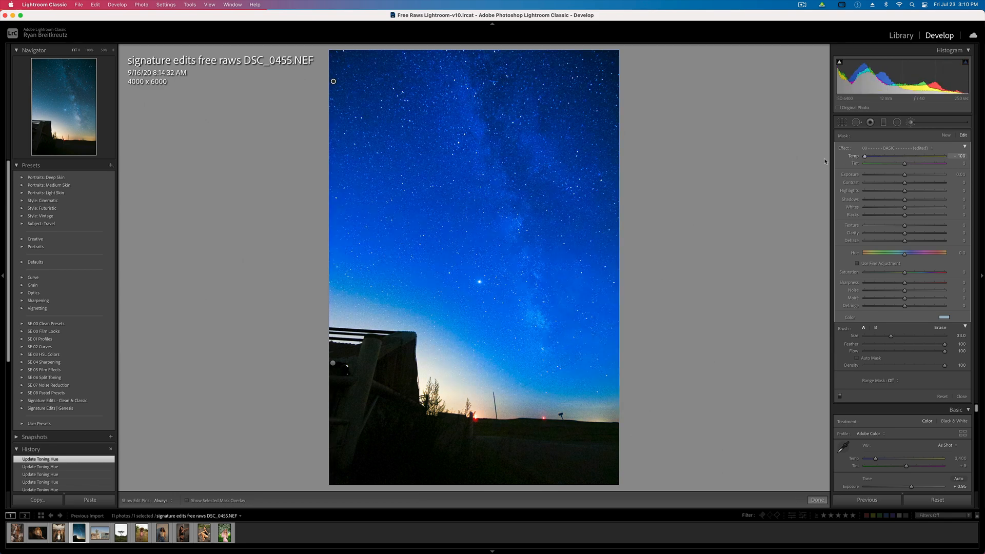
{"action": "mouse_move", "coordinate": [916, 156]}
{"action": "left_mouse_down"}
{"action": "mouse_move", "coordinate": [897, 157]}
{"action": "mouse_move", "coordinate": [906, 157]}
{"action": "left_mouse_up"}
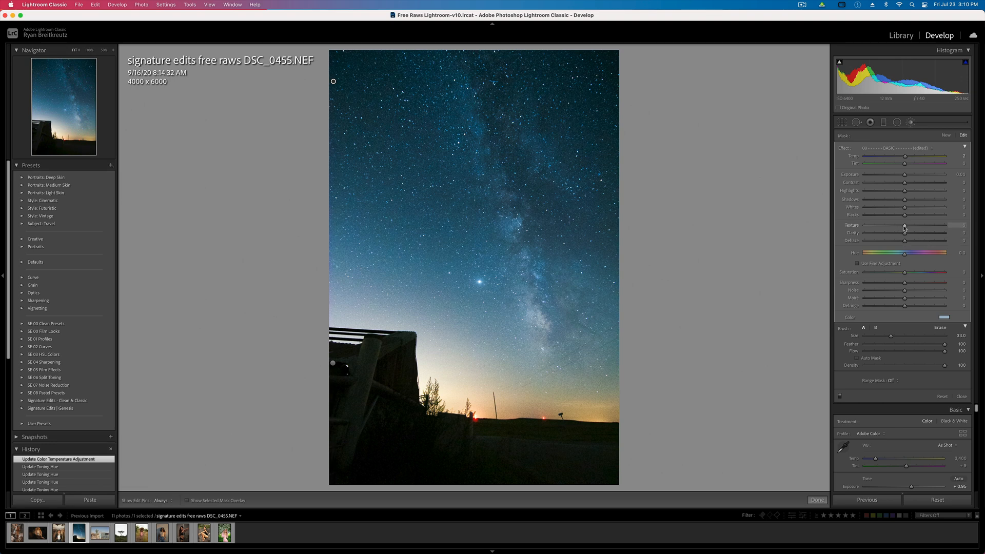
Set the sky mask's shadows to -26, texture to 25, noise to 30 and clarity to 11.
{"action": "left_click_drag", "start_coordinate": [920, 231], "coordinate": [894, 202]}
{"action": "left_click_drag", "start_coordinate": [922, 291], "coordinate": [919, 291]}
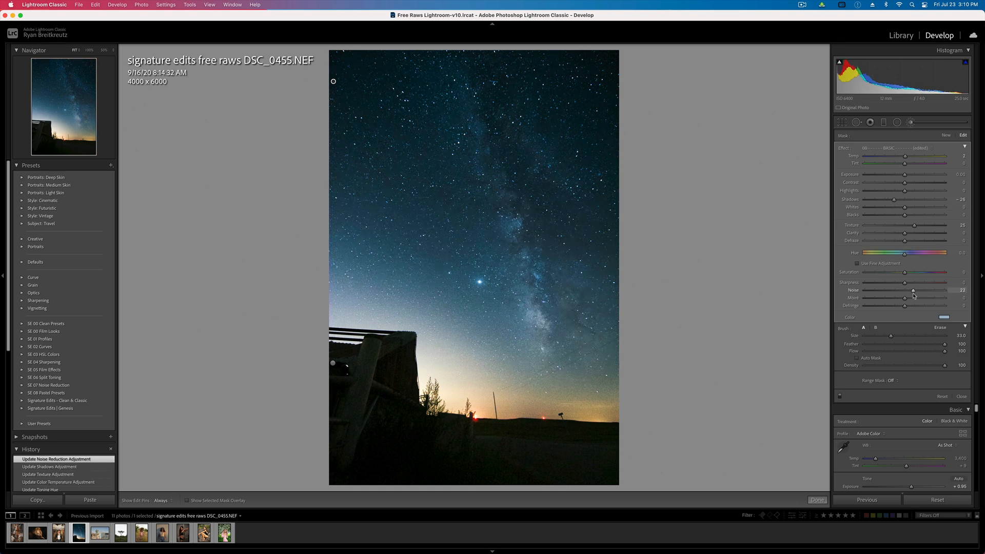
{"action": "left_click_drag", "start_coordinate": [919, 296], "coordinate": [920, 296]}
{"action": "left_click_drag", "start_coordinate": [905, 236], "coordinate": [910, 237]}
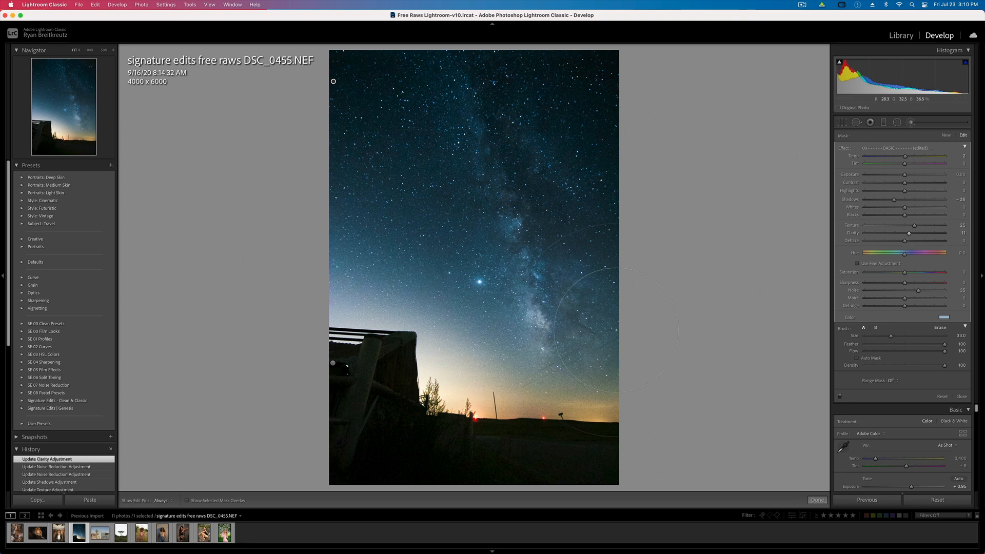
Reset all of the photo's settings, undo the reset, and finish the brush adjustment.
{"action": "left_click", "coordinate": [933, 501]}
{"action": "key", "text": "super+z"}
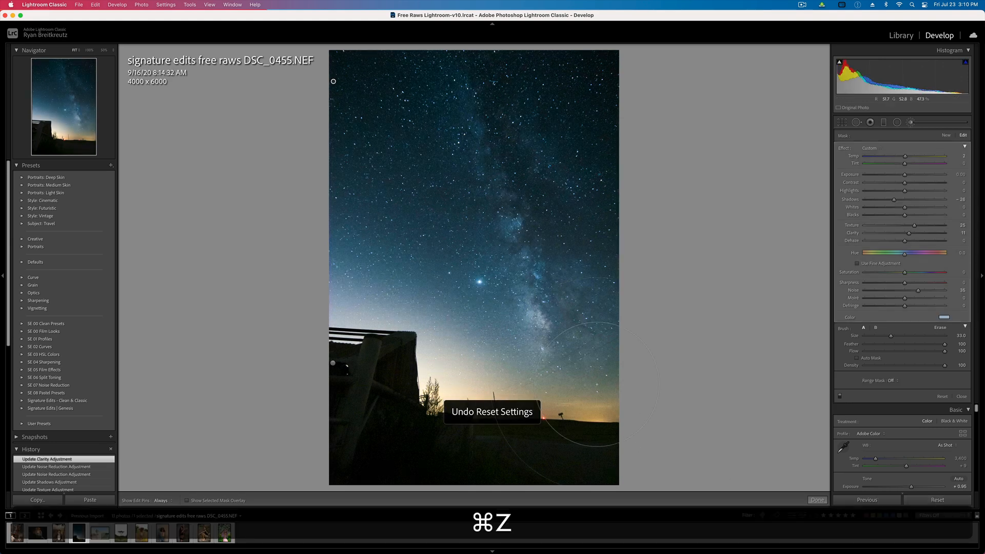
{"action": "key", "text": "Return"}
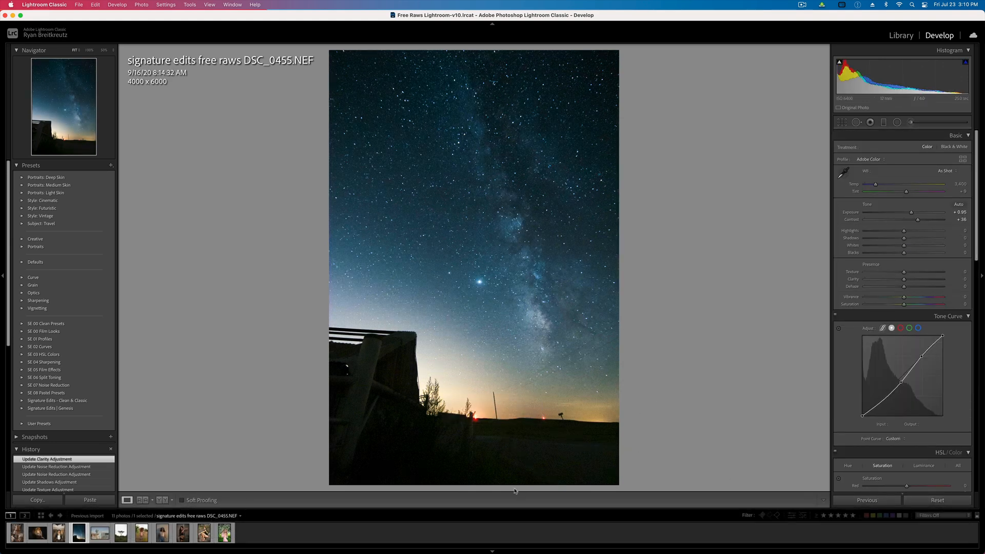
Inspect the night sky at 100%, and compare the edit with the original at a smaller zoom level.
{"action": "left_click", "coordinate": [105, 51]}
{"action": "left_click", "coordinate": [89, 51]}
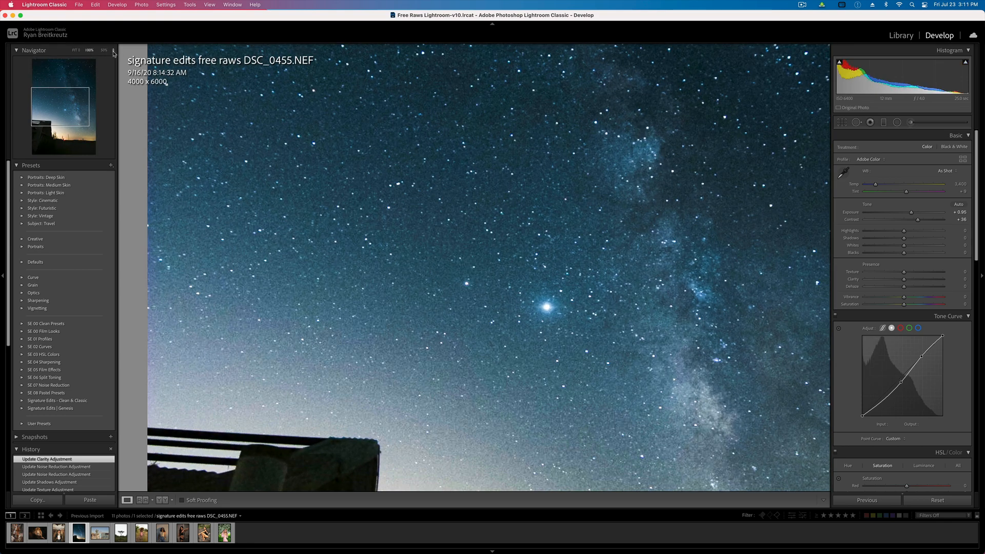
{"action": "left_click", "coordinate": [114, 51]}
{"action": "left_click", "coordinate": [113, 16]}
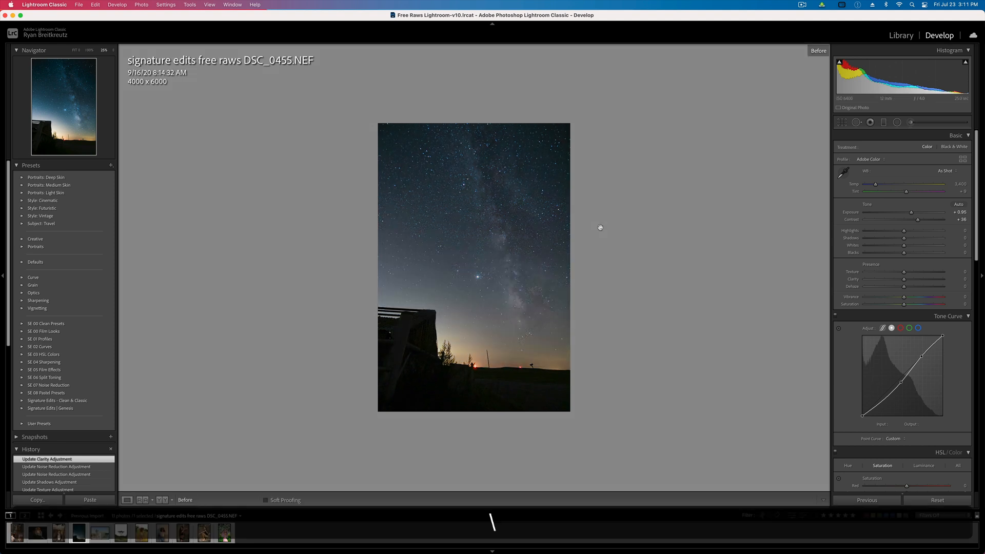
{"action": "key", "text": "backslash"}
{"action": "key", "text": "backslash"}
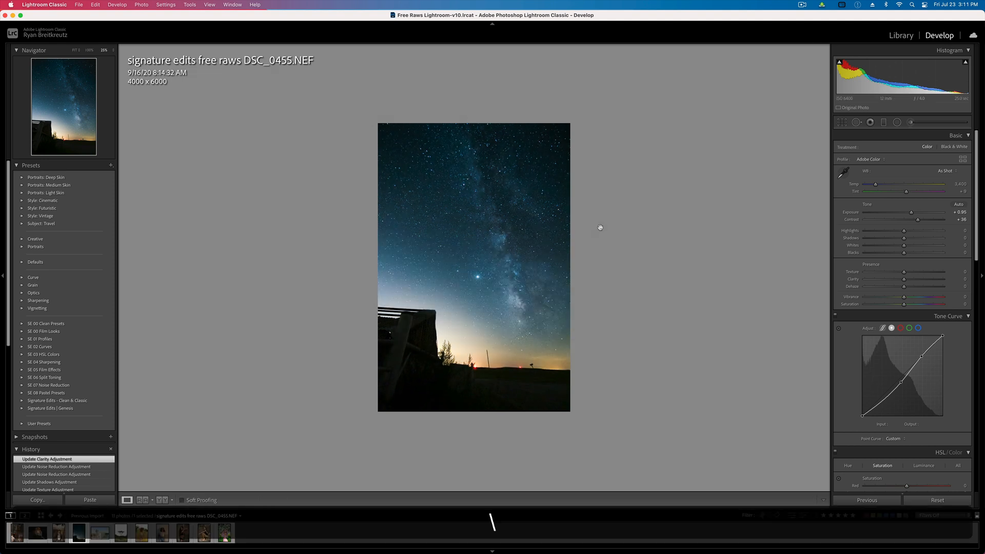
Paint a size 18 brush mask over the bright horizon glow and limit it with a luminance range of 94/100.
{"action": "key", "text": "k"}
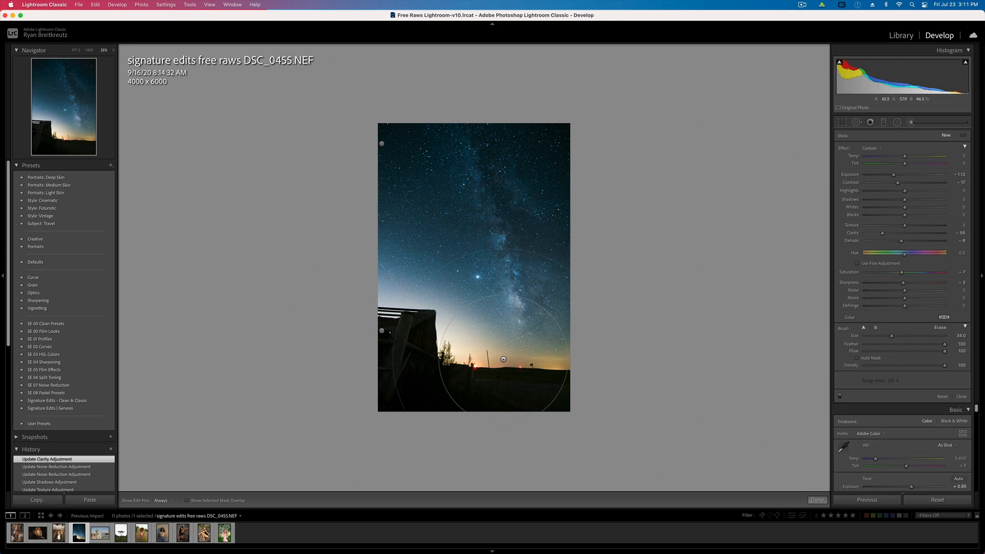
{"action": "scroll", "coordinate": [495, 308], "scroll_direction": "down", "scroll_amount": 5}
{"action": "mouse_move", "coordinate": [381, 307]}
{"action": "left_mouse_down"}
{"action": "mouse_move", "coordinate": [422, 308]}
{"action": "mouse_move", "coordinate": [538, 357]}
{"action": "mouse_move", "coordinate": [453, 350]}
{"action": "mouse_move", "coordinate": [475, 359]}
{"action": "mouse_move", "coordinate": [410, 295]}
{"action": "left_mouse_up"}
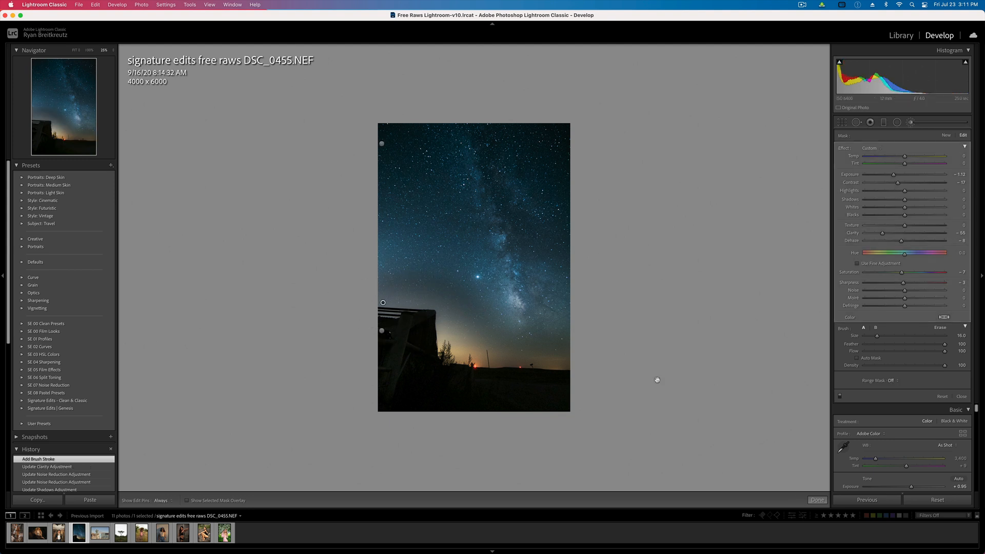
{"action": "key", "text": "o"}
{"action": "left_click", "coordinate": [891, 381]}
{"action": "left_click", "coordinate": [903, 397]}
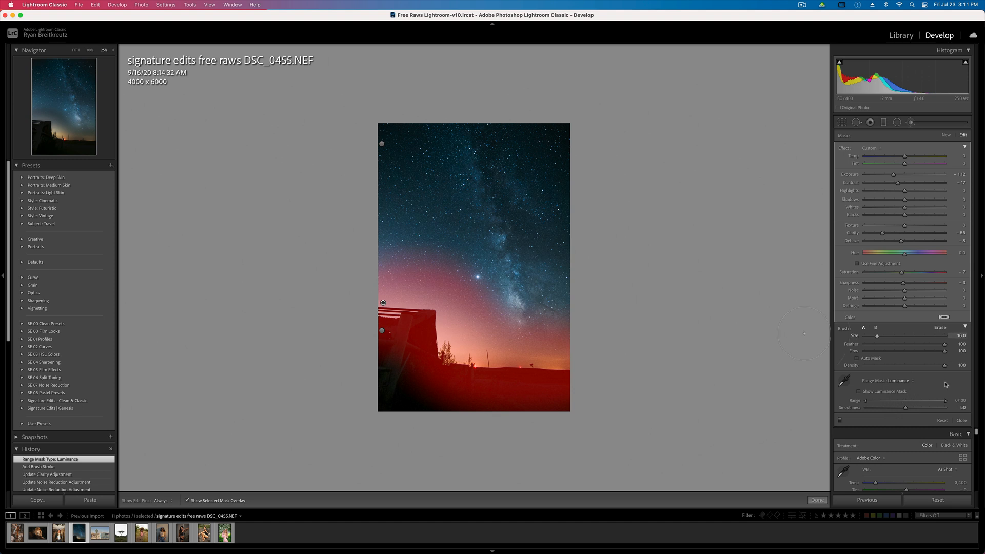
{"action": "left_click_drag", "start_coordinate": [867, 403], "coordinate": [945, 408]}
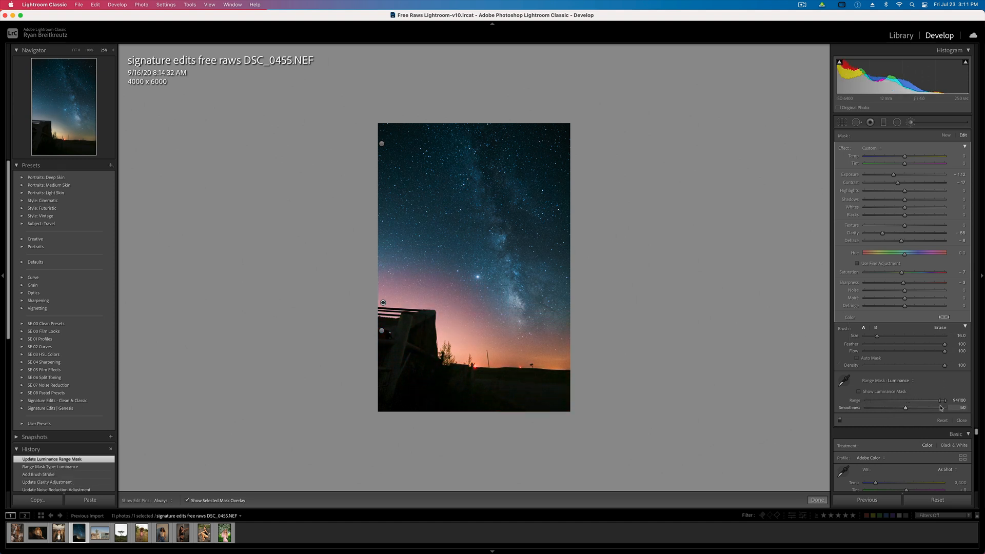
{"action": "key", "text": "o"}
Test the horizon mask's temperature and tint, and reset all of its adjustments.
{"action": "mouse_move", "coordinate": [910, 161]}
{"action": "left_mouse_down"}
{"action": "mouse_move", "coordinate": [929, 159]}
{"action": "mouse_move", "coordinate": [900, 158]}
{"action": "left_mouse_up"}
{"action": "double_click", "coordinate": [929, 158]}
{"action": "double_click", "coordinate": [924, 165]}
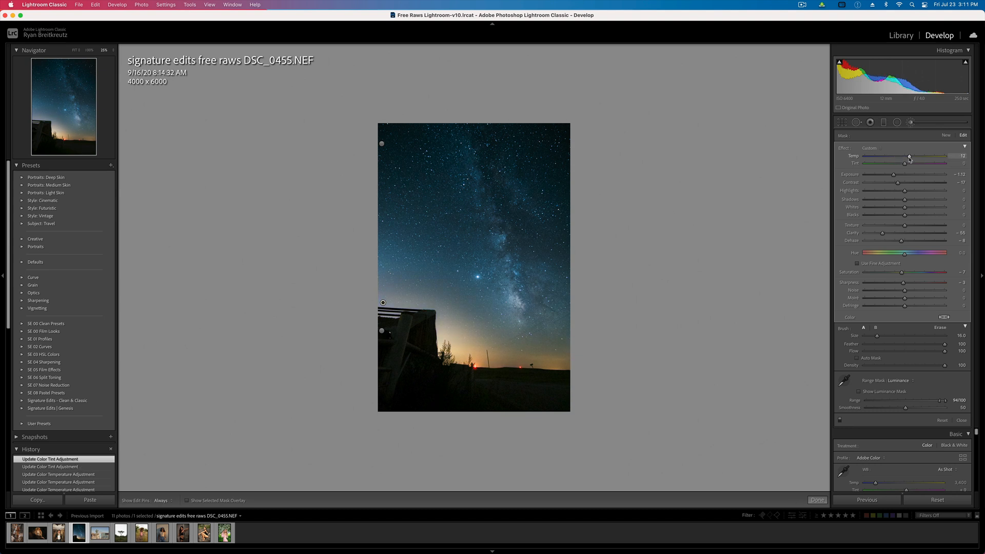
{"action": "left_click", "coordinate": [844, 149], "text": "alt+super"}
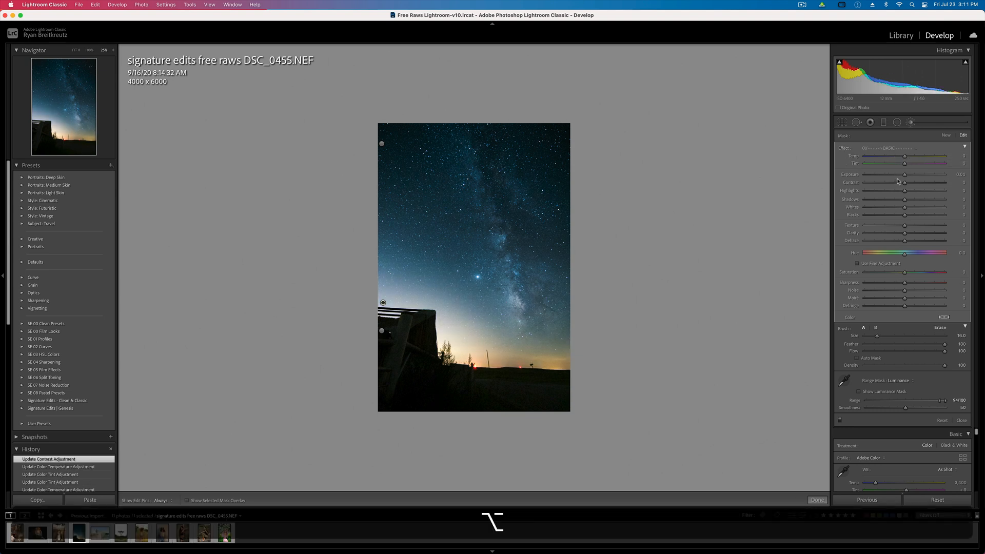
Set the horizon mask's highlights to -6, clarity to -33 and exposure to -0.16, and extend its brushing along the horizon.
{"action": "left_click", "coordinate": [882, 191]}
{"action": "left_click_drag", "start_coordinate": [883, 195], "coordinate": [899, 197]}
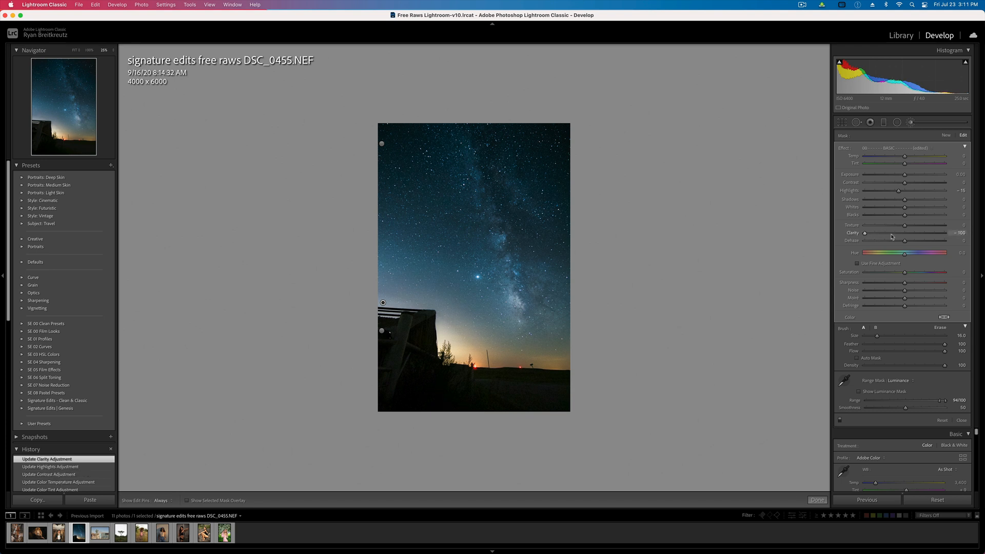
{"action": "left_click_drag", "start_coordinate": [899, 191], "coordinate": [904, 192]}
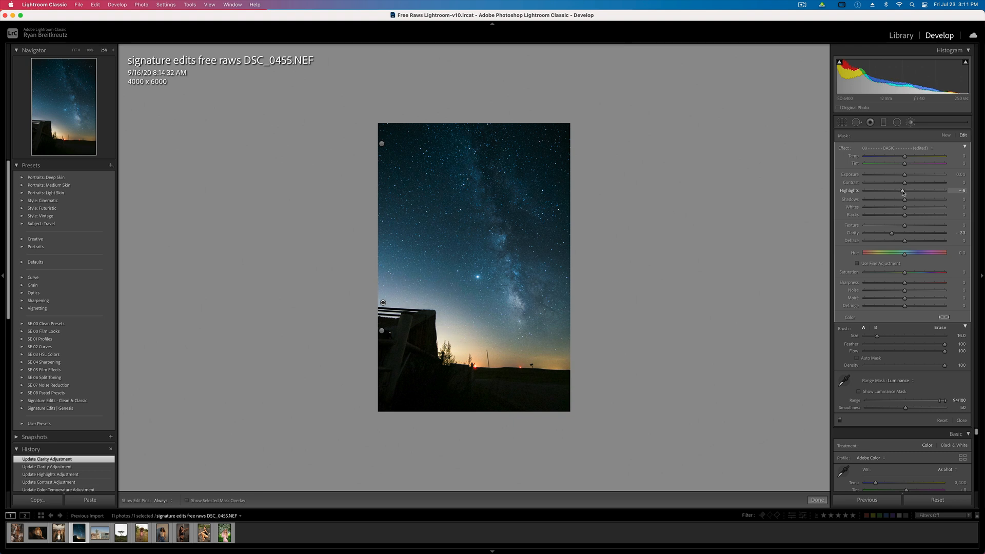
{"action": "mouse_move", "coordinate": [519, 360]}
{"action": "left_mouse_down"}
{"action": "mouse_move", "coordinate": [506, 374]}
{"action": "mouse_move", "coordinate": [544, 374]}
{"action": "left_mouse_up"}
{"action": "mouse_move", "coordinate": [905, 175]}
{"action": "left_mouse_down"}
{"action": "mouse_move", "coordinate": [888, 177]}
{"action": "mouse_move", "coordinate": [904, 180]}
{"action": "left_mouse_up"}
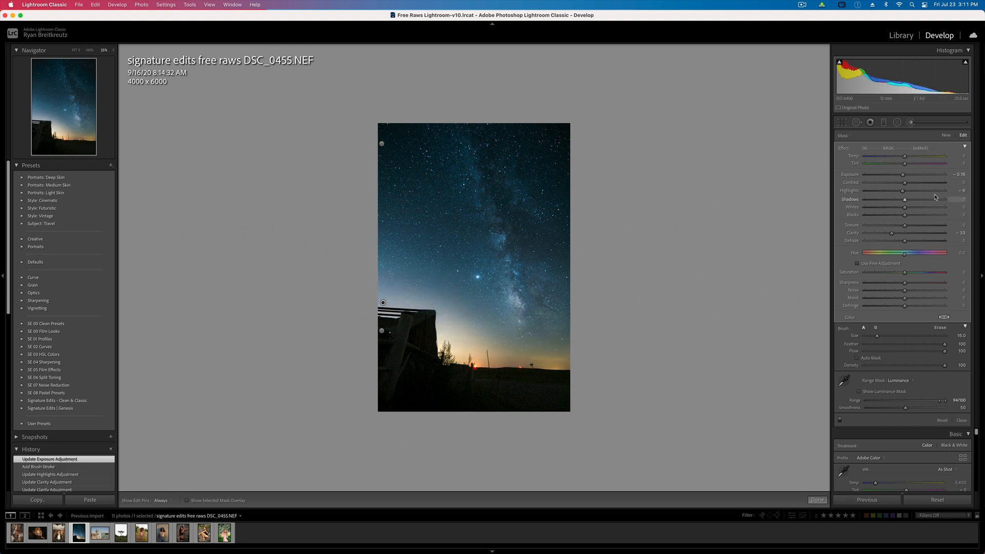
Tint the horizon mask with color hue 241 and saturation 43, and set its saturation adjustment to -7.
{"action": "left_click", "coordinate": [945, 318]}
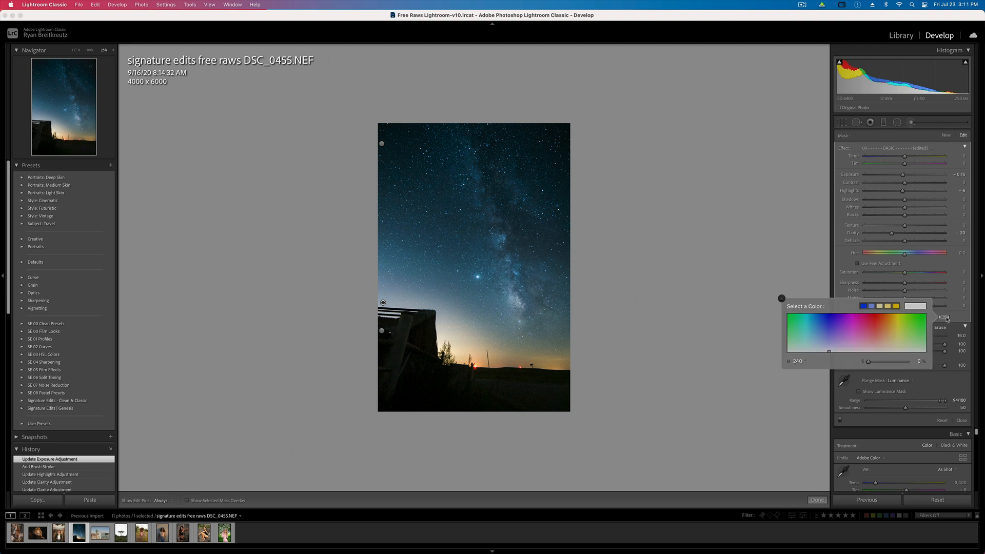
{"action": "mouse_move", "coordinate": [897, 333]}
{"action": "left_mouse_down"}
{"action": "mouse_move", "coordinate": [831, 336]}
{"action": "mouse_move", "coordinate": [887, 333]}
{"action": "mouse_move", "coordinate": [869, 351]}
{"action": "mouse_move", "coordinate": [854, 334]}
{"action": "mouse_move", "coordinate": [839, 343]}
{"action": "mouse_move", "coordinate": [858, 344]}
{"action": "mouse_move", "coordinate": [837, 338]}
{"action": "mouse_move", "coordinate": [836, 323]}
{"action": "mouse_move", "coordinate": [804, 321]}
{"action": "mouse_move", "coordinate": [830, 335]}
{"action": "left_mouse_up"}
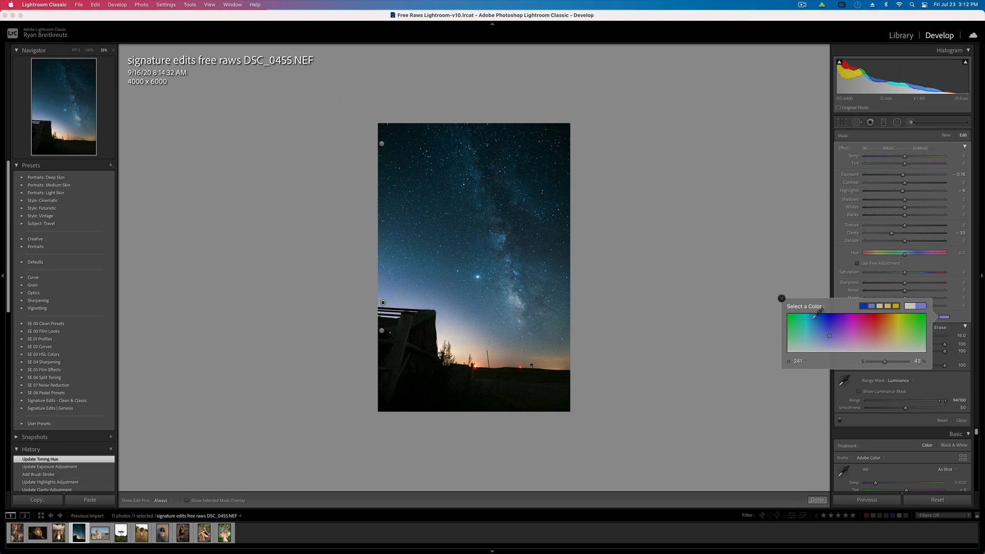
{"action": "left_click", "coordinate": [782, 299]}
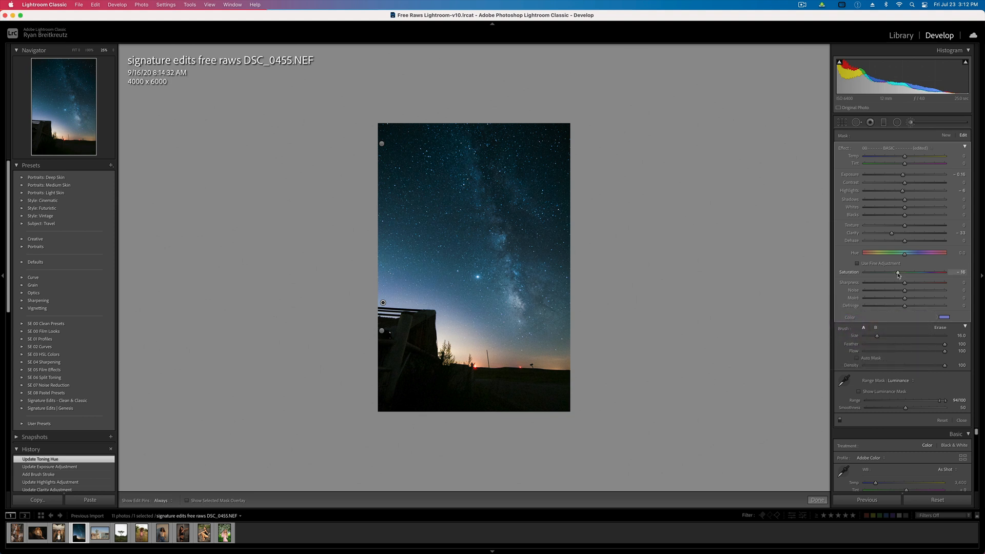
{"action": "left_click_drag", "start_coordinate": [899, 274], "coordinate": [904, 274]}
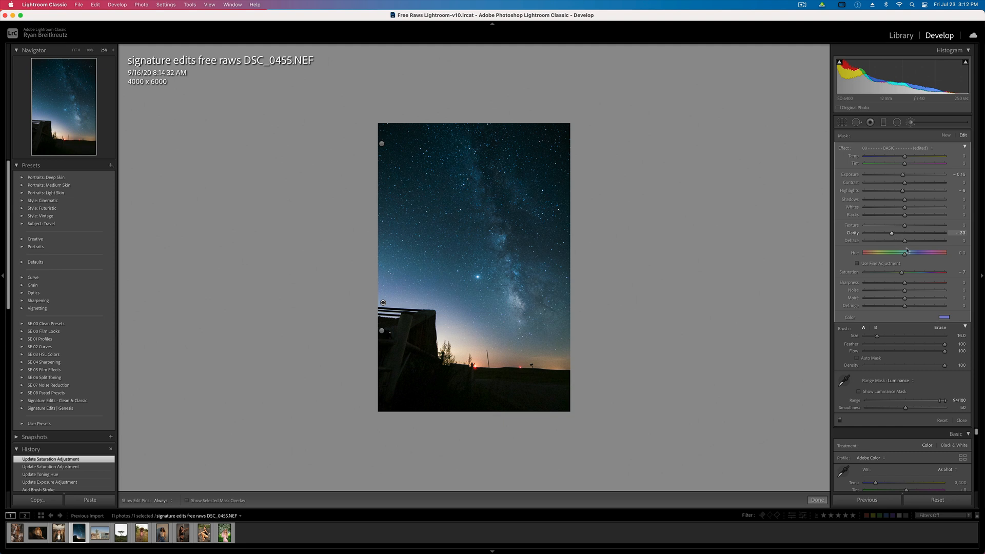
Compare the night sky edit with the original and finish the brush adjustment.
{"action": "key", "text": "backslash"}
{"action": "key", "text": "backslash"}
{"action": "key", "text": "backslash"}
{"action": "key", "text": "backslash"}
{"action": "key", "text": "Return"}
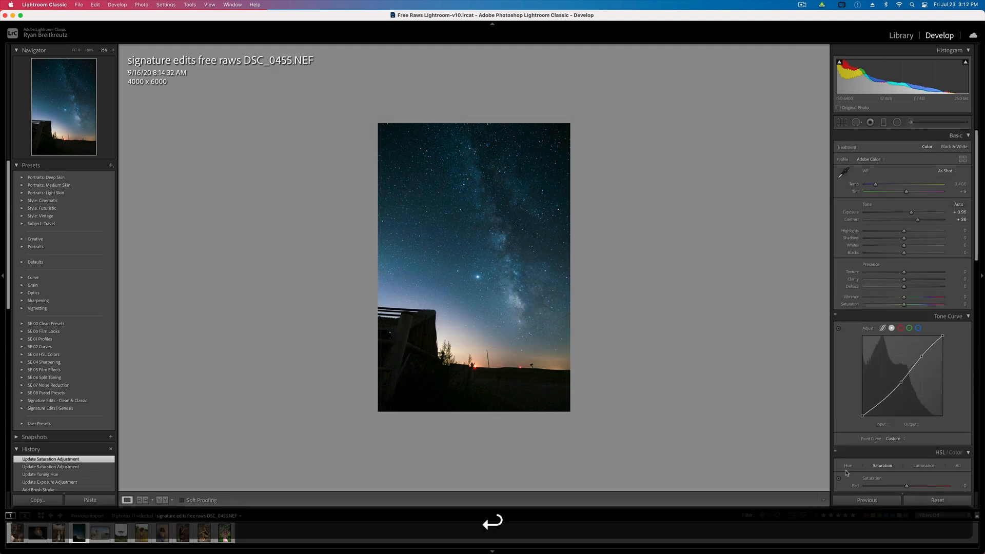
{"action": "scroll", "coordinate": [909, 447], "scroll_direction": "down", "scroll_amount": 10}
{"action": "scroll", "coordinate": [909, 448], "scroll_direction": "down", "scroll_amount": 6}
{"action": "scroll", "coordinate": [915, 435], "scroll_direction": "up", "scroll_amount": 12}
Open the desert cactus photo IMG_1831.CR2 for editing and fit it to the view.
{"action": "key", "text": "Right"}
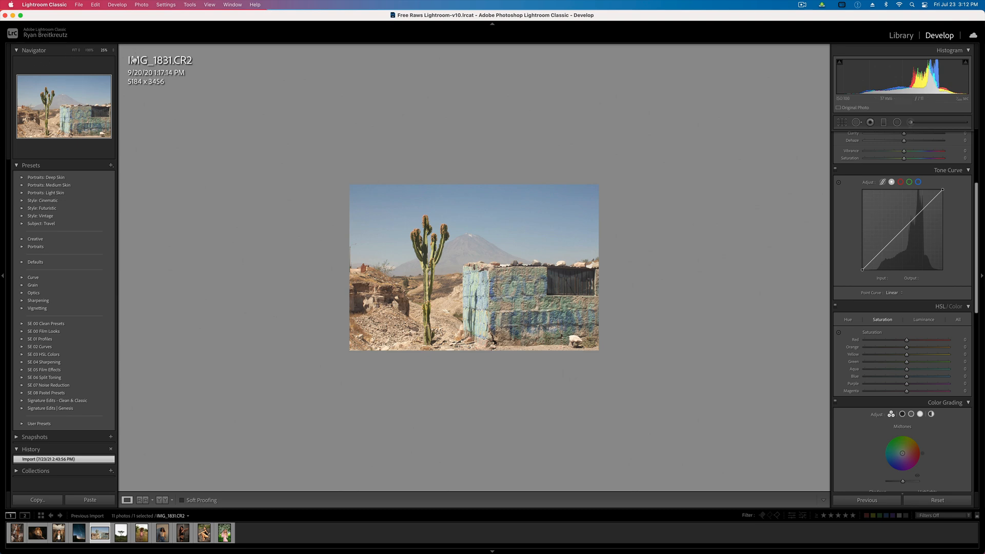
{"action": "left_click", "coordinate": [75, 50]}
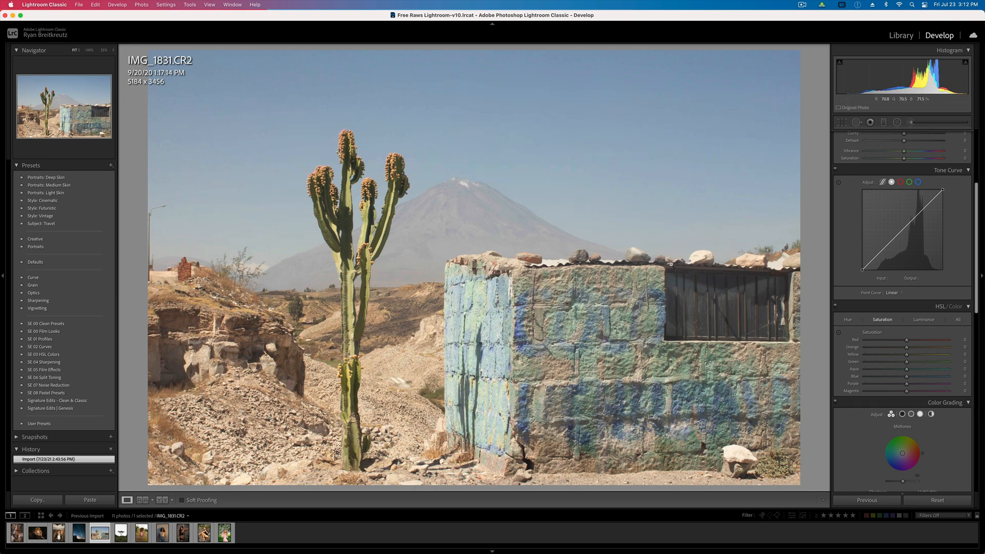
{"action": "scroll", "coordinate": [884, 305], "scroll_direction": "up", "scroll_amount": 5}
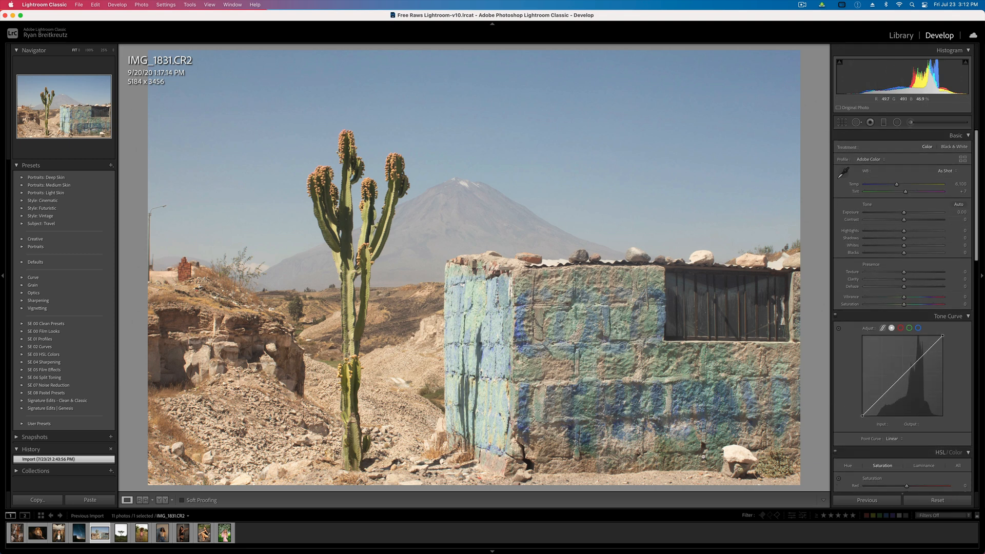
Test the exposure and reset it, and shape a contrast tone curve with points at 191/194 and 80/51.
{"action": "mouse_move", "coordinate": [904, 212]}
{"action": "left_mouse_down"}
{"action": "mouse_move", "coordinate": [914, 213]}
{"action": "mouse_move", "coordinate": [903, 216]}
{"action": "left_mouse_up"}
{"action": "double_click", "coordinate": [903, 213]}
{"action": "left_click_drag", "start_coordinate": [898, 379], "coordinate": [923, 355]}
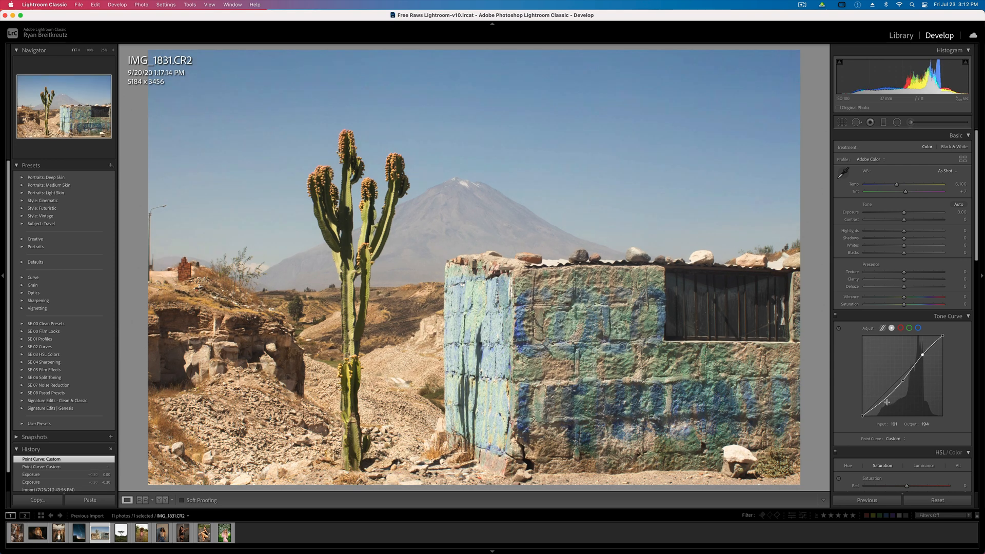
{"action": "left_click_drag", "start_coordinate": [889, 404], "coordinate": [888, 400]}
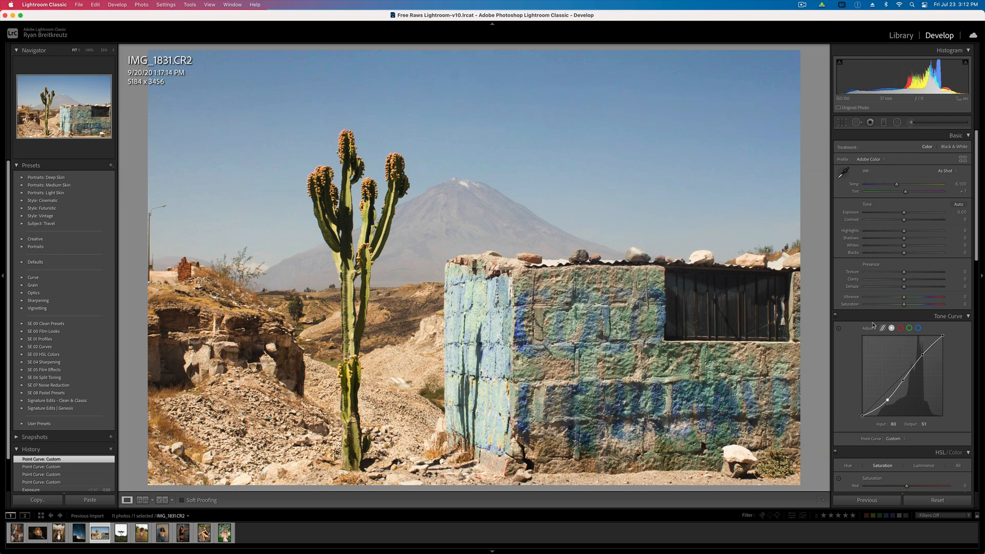
Switch the tone curve off and on to compare its effect on the cactus photo.
{"action": "left_click", "coordinate": [835, 317]}
{"action": "left_click", "coordinate": [836, 317]}
{"action": "left_click", "coordinate": [836, 318]}
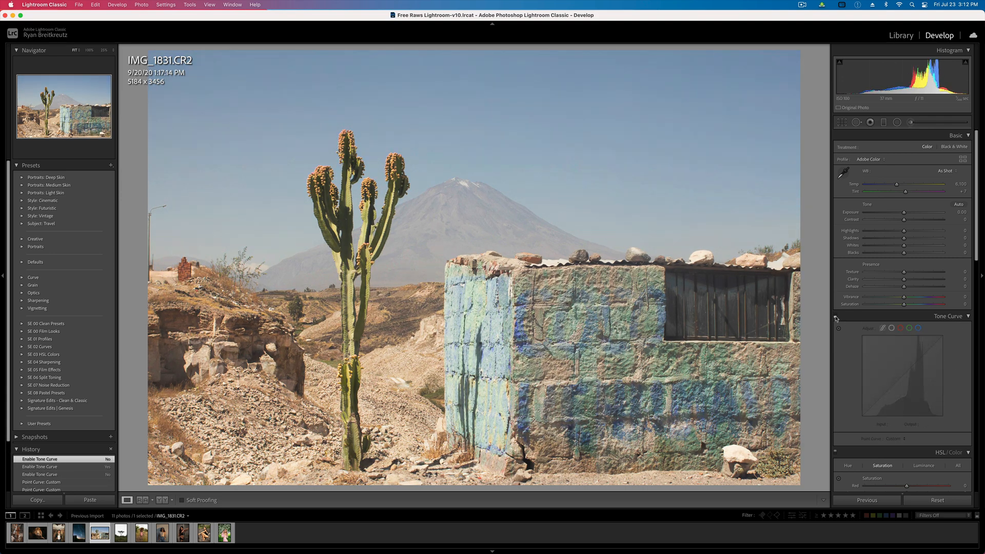
{"action": "left_click", "coordinate": [835, 317]}
{"action": "left_click", "coordinate": [835, 317]}
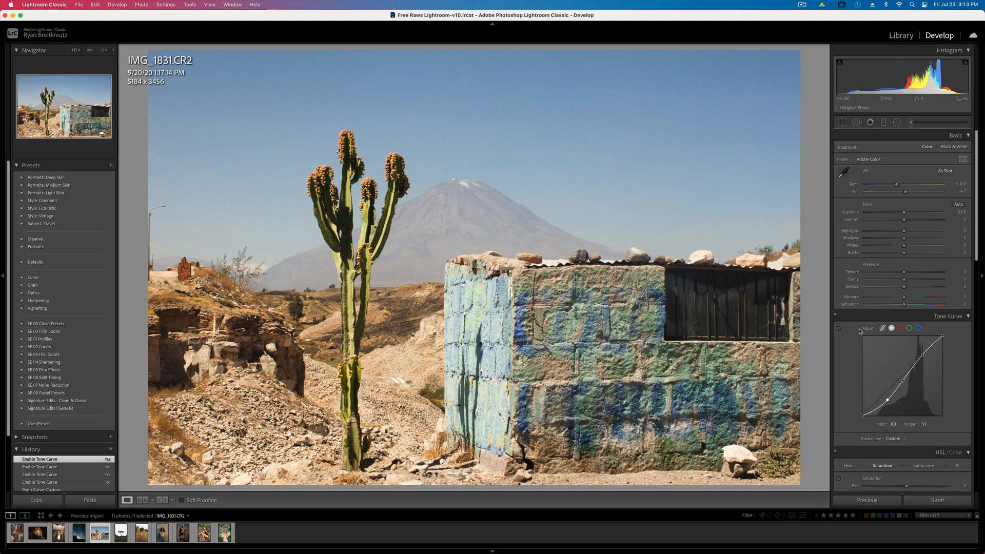
Set the cactus photo's temperature to 7,273, texture to 47, clarity to -10 and dehaze to -17.
{"action": "mouse_move", "coordinate": [897, 183]}
{"action": "left_mouse_down"}
{"action": "mouse_move", "coordinate": [917, 186]}
{"action": "mouse_move", "coordinate": [906, 187]}
{"action": "left_mouse_up"}
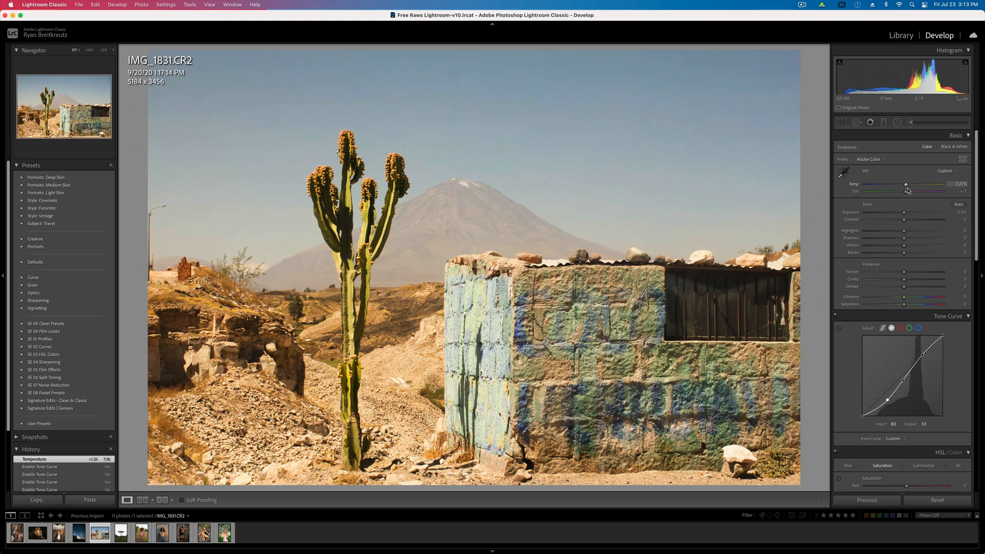
{"action": "left_click_drag", "start_coordinate": [904, 272], "coordinate": [898, 291]}
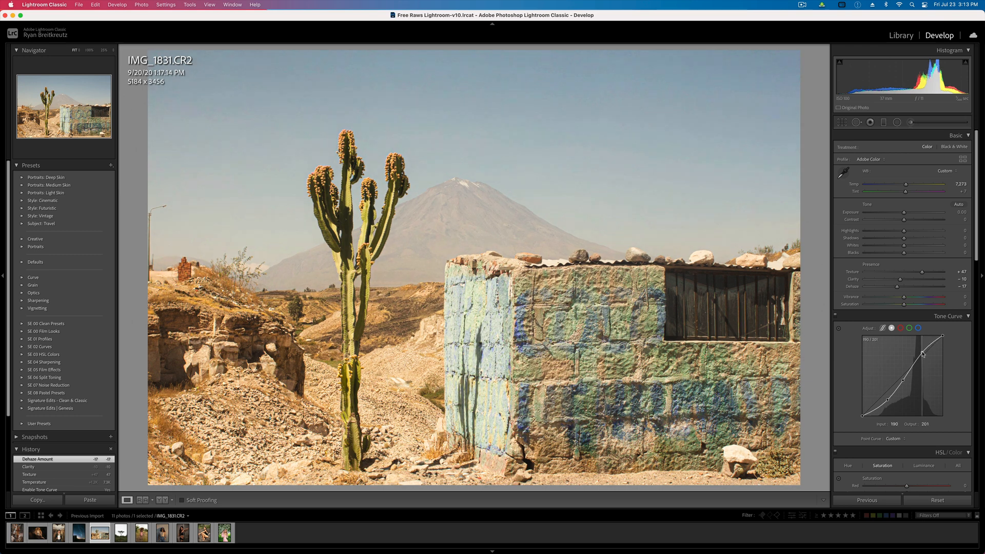
Refine the tone curve's highlight point, lower its white end, and lift its black point to an output of 57.
{"action": "left_click", "coordinate": [925, 356]}
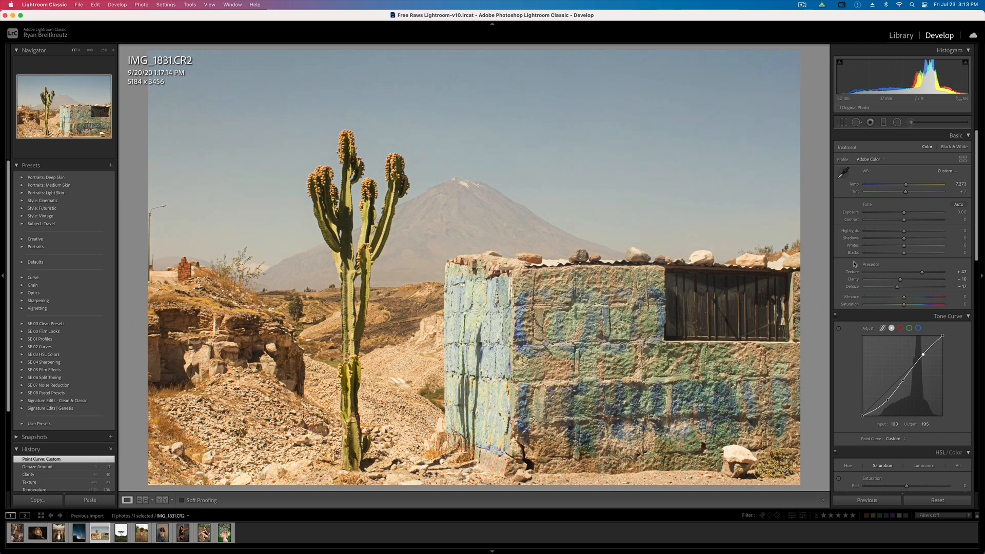
{"action": "scroll", "coordinate": [942, 262], "scroll_direction": "down", "scroll_amount": 3}
{"action": "left_click_drag", "start_coordinate": [944, 261], "coordinate": [924, 278]}
{"action": "left_click_drag", "start_coordinate": [862, 340], "coordinate": [846, 325]}
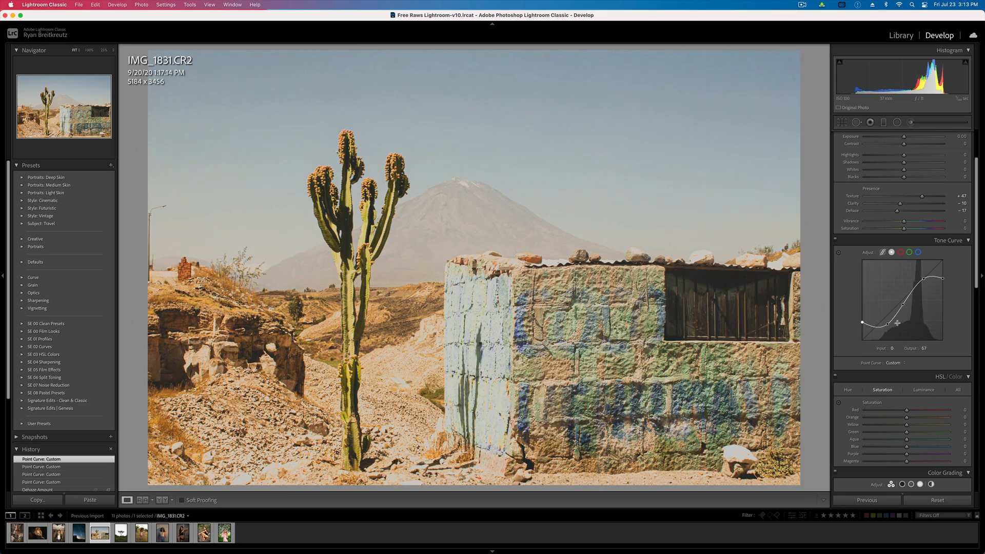
Set the cactus photo's exposure to -0.23.
{"action": "key", "text": "shift+minus"}
{"action": "key", "text": "shift+minus"}
{"action": "key", "text": "shift+minus"}
{"action": "key", "text": "shift+equal"}
{"action": "key", "text": "shift+equal"}
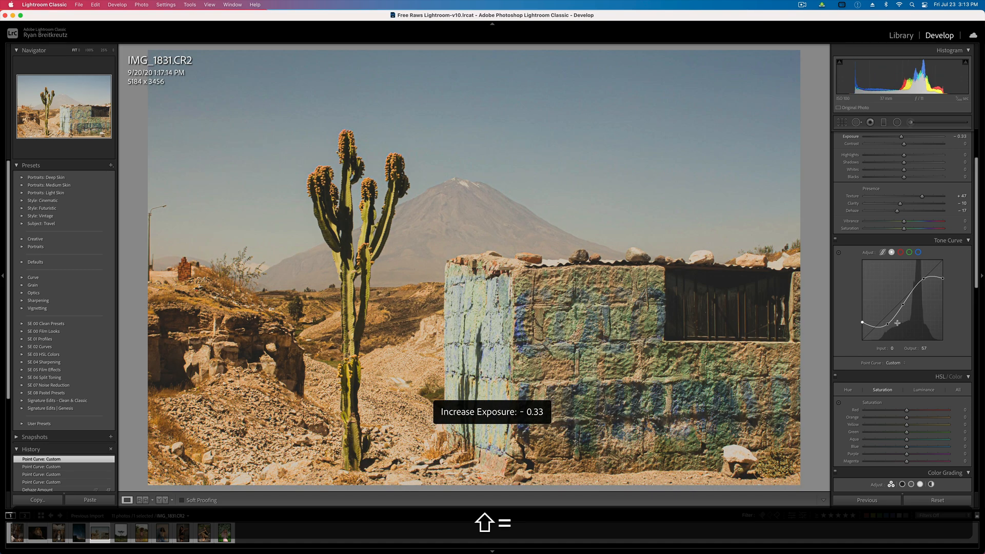
{"action": "key", "text": "shift+equal"}
Set the cactus photo's calibration to shadow tint +64, red primary hue -1, green primary hue -12 and blue primary hue +17.
{"action": "scroll", "coordinate": [903, 318], "scroll_direction": "down", "scroll_amount": 10}
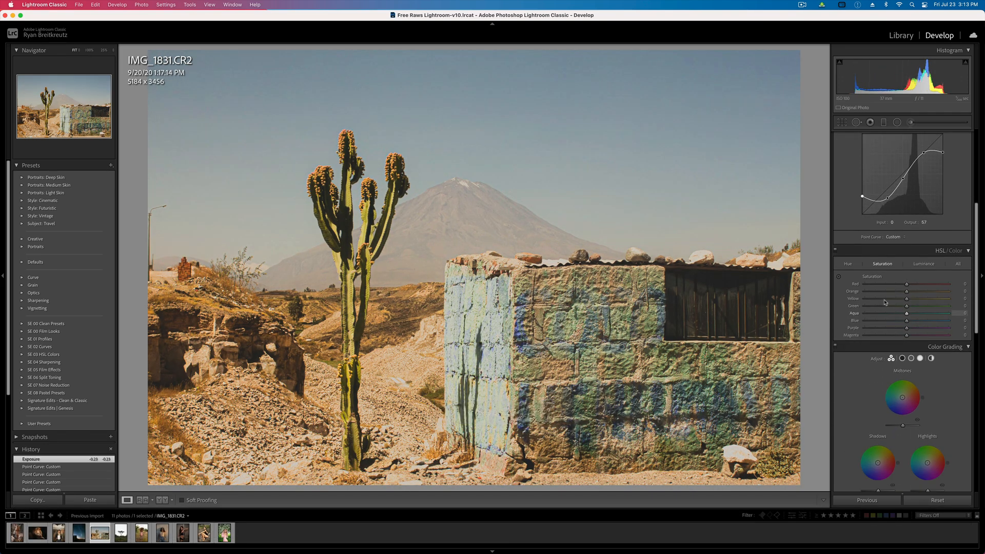
{"action": "scroll", "coordinate": [878, 309], "scroll_direction": "down", "scroll_amount": 5}
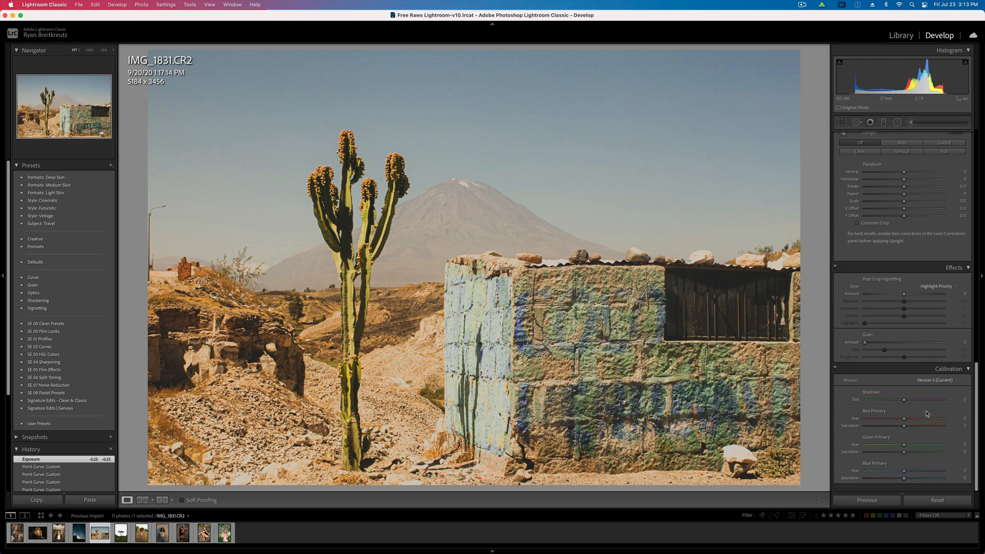
{"action": "left_click_drag", "start_coordinate": [904, 405], "coordinate": [942, 409]}
{"action": "left_click_drag", "start_coordinate": [924, 409], "coordinate": [929, 409]}
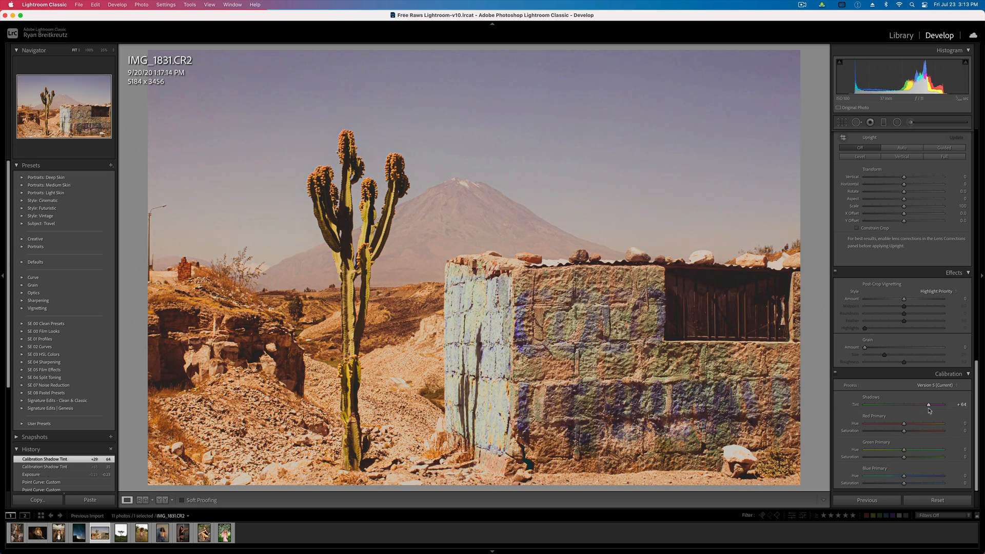
{"action": "mouse_move", "coordinate": [904, 450]}
{"action": "left_mouse_down"}
{"action": "mouse_move", "coordinate": [882, 454]}
{"action": "mouse_move", "coordinate": [900, 457]}
{"action": "left_mouse_up"}
{"action": "mouse_move", "coordinate": [922, 424]}
{"action": "left_mouse_down"}
{"action": "mouse_move", "coordinate": [878, 426]}
{"action": "mouse_move", "coordinate": [915, 428]}
{"action": "mouse_move", "coordinate": [904, 426]}
{"action": "left_mouse_up"}
{"action": "mouse_move", "coordinate": [904, 476]}
{"action": "left_mouse_down"}
{"action": "mouse_move", "coordinate": [879, 477]}
{"action": "mouse_move", "coordinate": [928, 481]}
{"action": "mouse_move", "coordinate": [911, 479]}
{"action": "left_mouse_up"}
Switch the calibration adjustments off and on to compare their effect on the cactus photo.
{"action": "left_click", "coordinate": [835, 374]}
{"action": "left_click", "coordinate": [836, 374]}
{"action": "left_click", "coordinate": [836, 374]}
{"action": "left_click", "coordinate": [836, 374]}
Add grain with amount 43 and size 43, and set the post-crop vignette amount to -12.
{"action": "scroll", "coordinate": [897, 365], "scroll_direction": "down", "scroll_amount": 1}
{"action": "scroll", "coordinate": [896, 365], "scroll_direction": "up", "scroll_amount": 3}
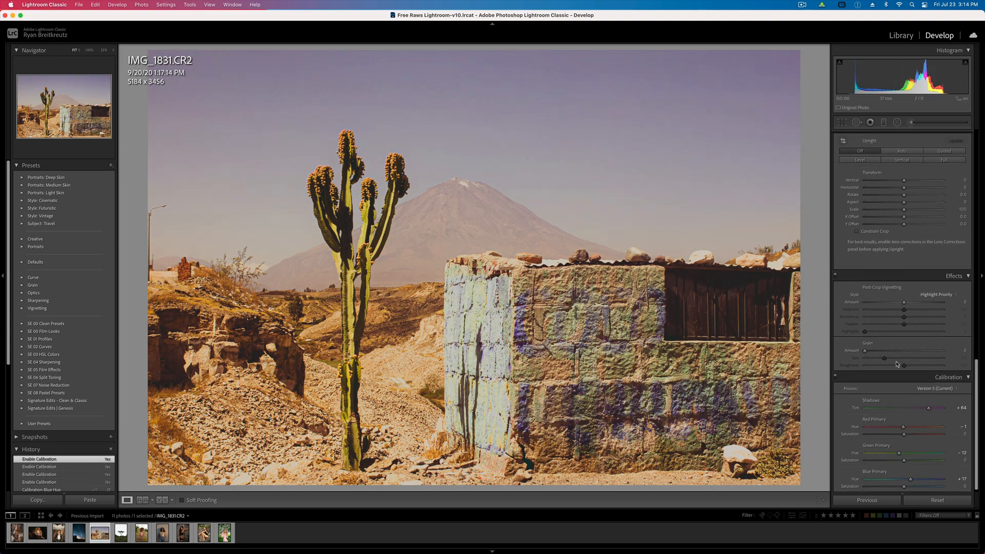
{"action": "left_click", "coordinate": [883, 372]}
{"action": "left_click_drag", "start_coordinate": [884, 372], "coordinate": [899, 371]}
{"action": "left_click", "coordinate": [898, 378]}
{"action": "left_click", "coordinate": [885, 323]}
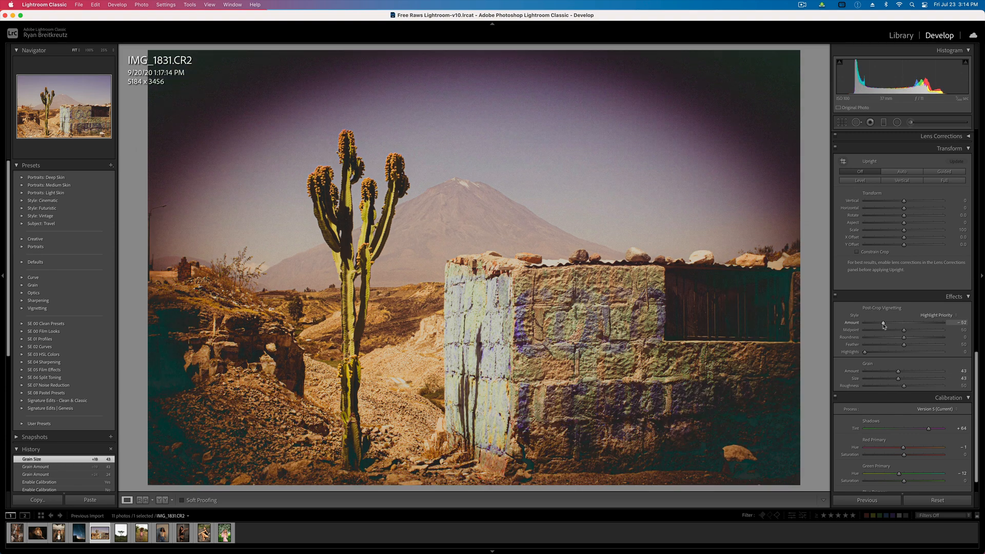
{"action": "left_click_drag", "start_coordinate": [885, 323], "coordinate": [899, 327]}
Apply a slight positive manual lens distortion with constrained crop, and set the lens vignetting amount to -13.
{"action": "scroll", "coordinate": [901, 326], "scroll_direction": "up", "scroll_amount": 5}
{"action": "left_click", "coordinate": [923, 286]}
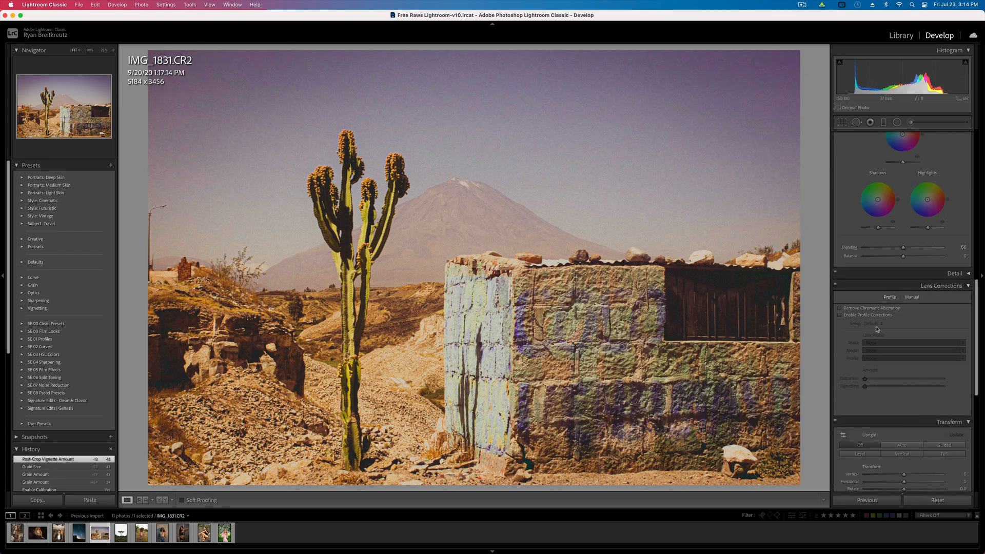
{"action": "left_click", "coordinate": [912, 298]}
{"action": "left_click_drag", "start_coordinate": [903, 319], "coordinate": [907, 324]}
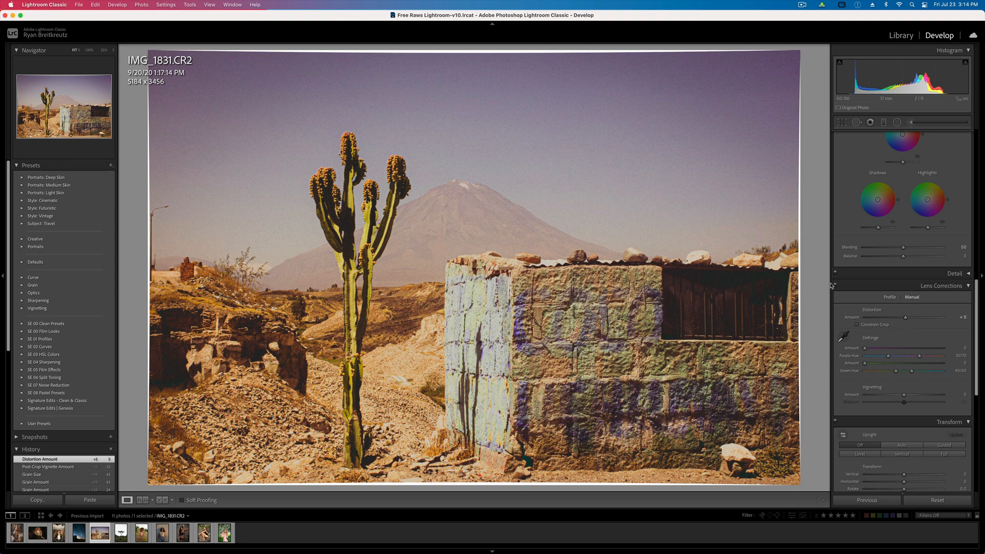
{"action": "left_click", "coordinate": [857, 325]}
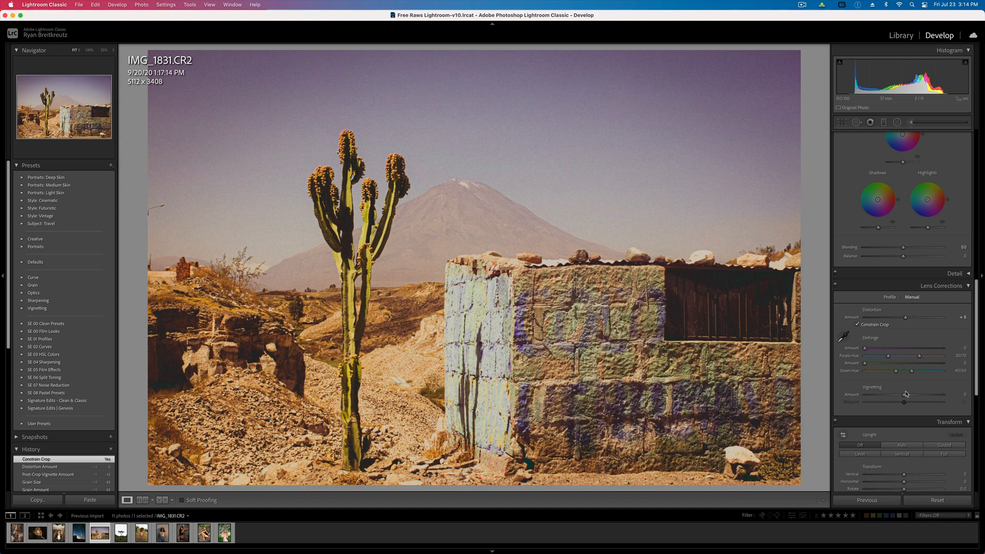
{"action": "left_click_drag", "start_coordinate": [904, 394], "coordinate": [899, 398]}
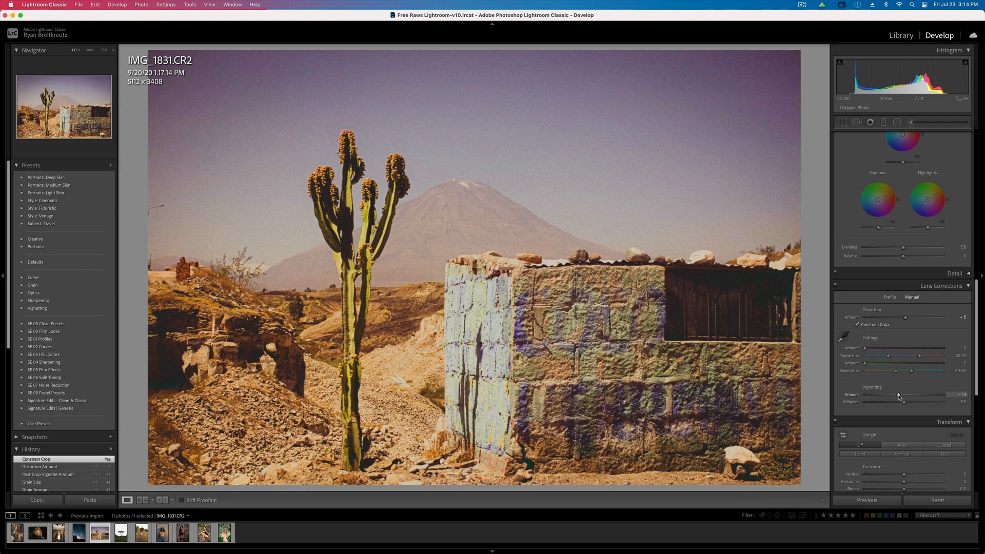
{"action": "left_click", "coordinate": [965, 287]}
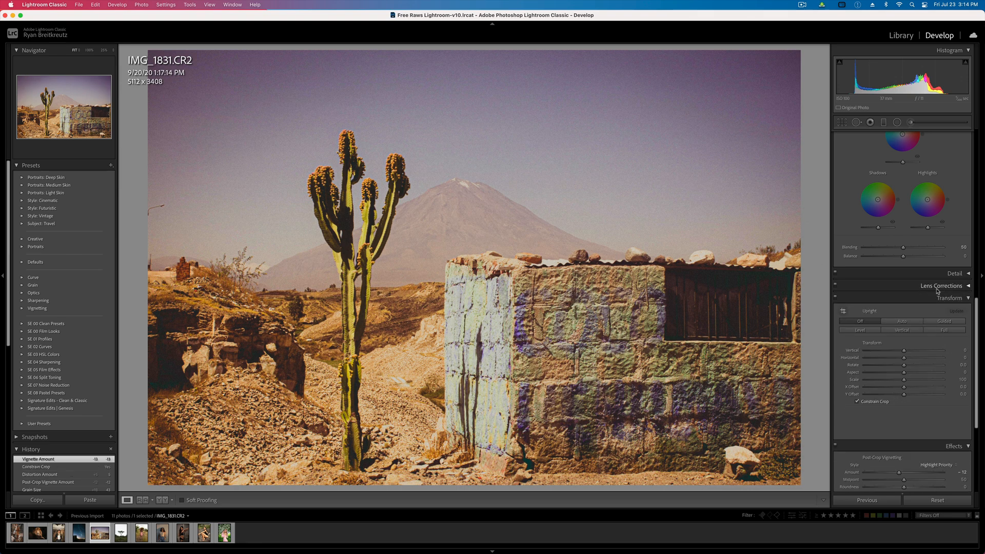
Lower the cactus photo's sharpening amount and set its luminance noise reduction to 71.
{"action": "left_click", "coordinate": [952, 273]}
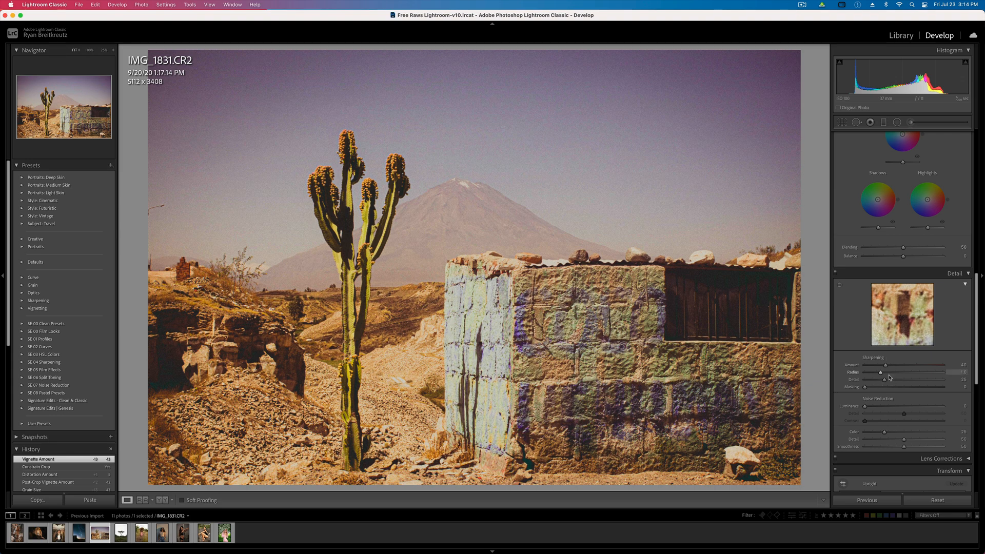
{"action": "left_click_drag", "start_coordinate": [874, 370], "coordinate": [874, 370]}
{"action": "left_click", "coordinate": [885, 407]}
{"action": "left_click_drag", "start_coordinate": [920, 408], "coordinate": [922, 408]}
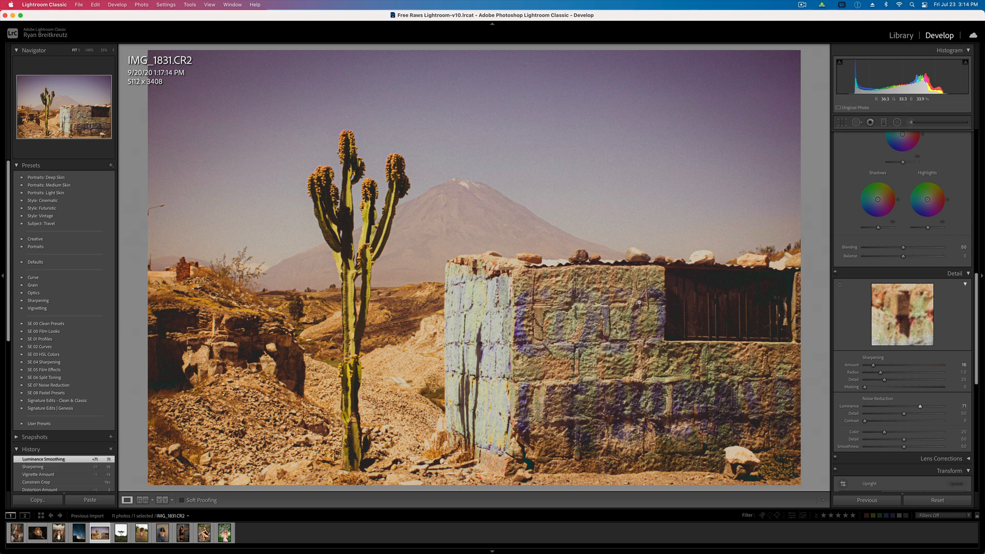
Compare the edited cactus photo with its original, and view the result at 25% zoom.
{"action": "key", "text": "backslash"}
{"action": "key", "text": "backslash"}
{"action": "key", "text": "backslash"}
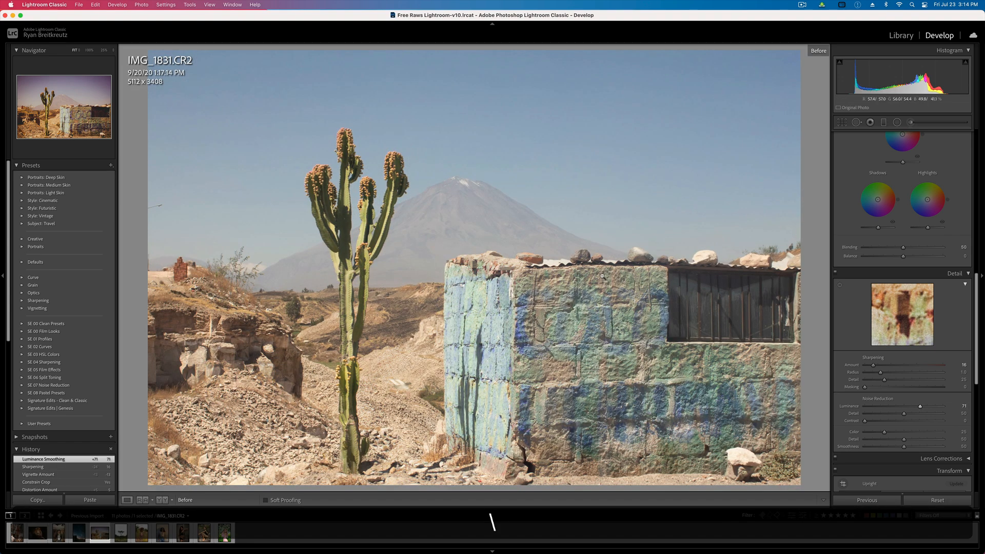
{"action": "key", "text": "backslash"}
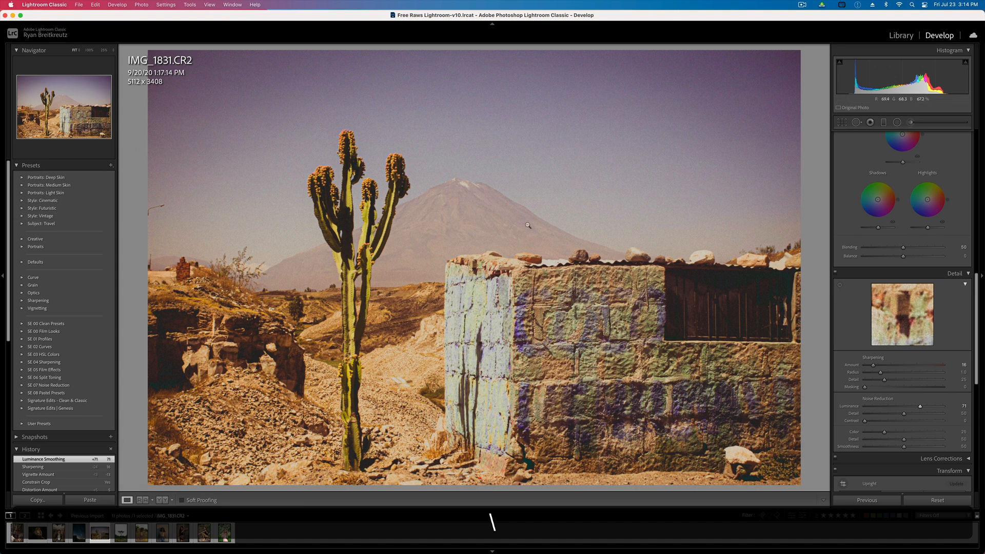
{"action": "left_click", "coordinate": [378, 139]}
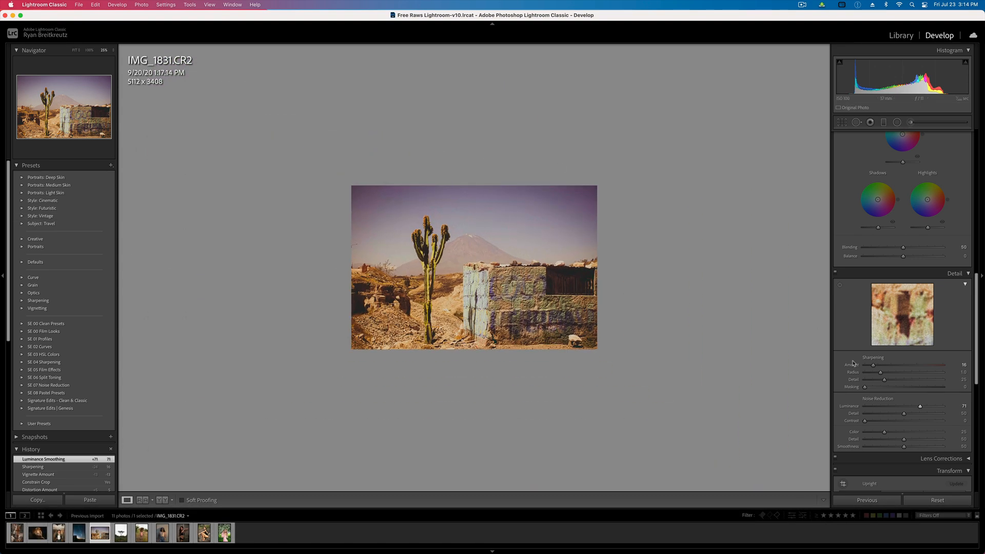
Reduce the calibration shadow tint to +44 and set the cactus photo's exposure to -0.33.
{"action": "scroll", "coordinate": [934, 367], "scroll_direction": "down", "scroll_amount": 10}
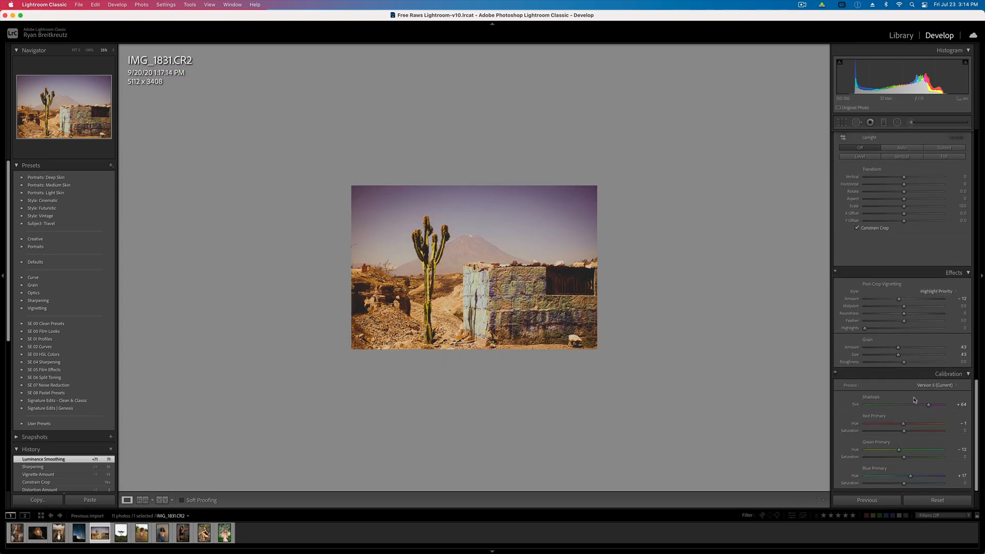
{"action": "left_click", "coordinate": [918, 405]}
{"action": "left_click_drag", "start_coordinate": [918, 406], "coordinate": [922, 406]}
{"action": "key", "text": "shift+minus"}
{"action": "key", "text": "shift+equal"}
{"action": "key", "text": "shift+equal"}
{"action": "key", "text": "shift+minus"}
Compare the refined cactus edit repeatedly with the original photo at the reduced zoom.
{"action": "key", "text": "backslash"}
{"action": "key", "text": "backslash"}
{"action": "key", "text": "backslash"}
{"action": "key", "text": "backslash"}
{"action": "key", "text": "backslash"}
{"action": "key", "text": "backslash"}
{"action": "key", "text": "backslash"}
{"action": "key", "text": "backslash"}
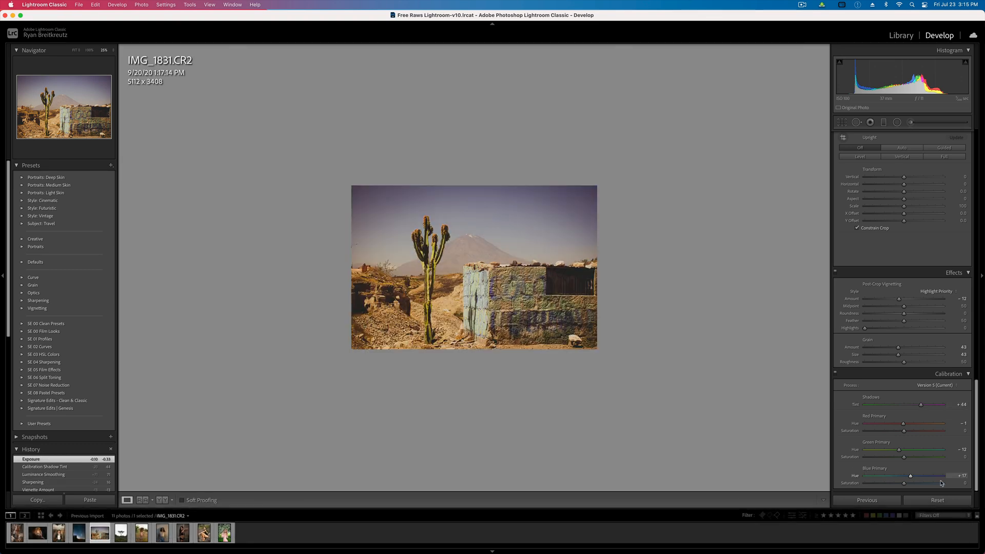
Reset the cactus photo's edits and rebuild its tone curve with raised highlights at 157/175, a lowered white end and the black point at input 40.
{"action": "left_click", "coordinate": [938, 500]}
{"action": "scroll", "coordinate": [890, 260], "scroll_direction": "up", "scroll_amount": 15}
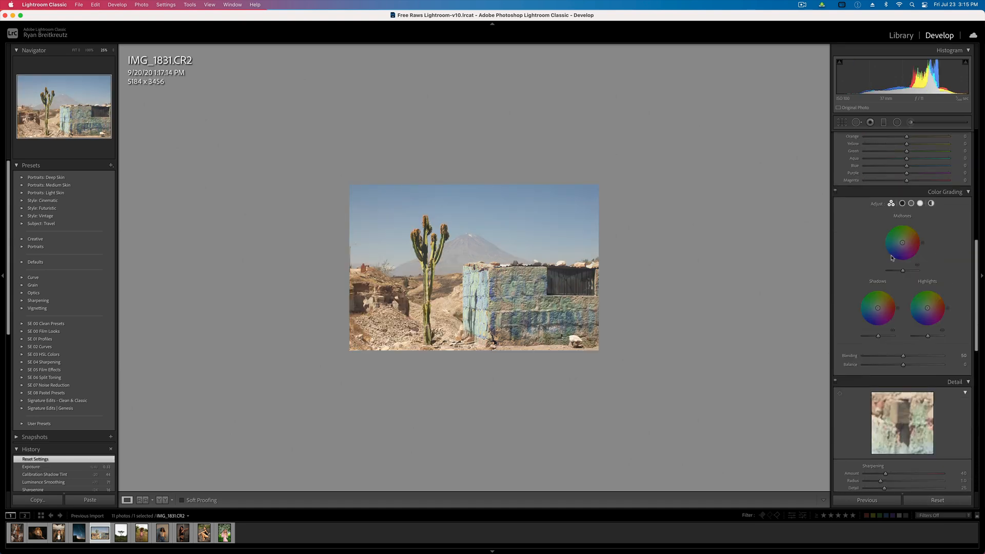
{"action": "left_click", "coordinate": [902, 272]}
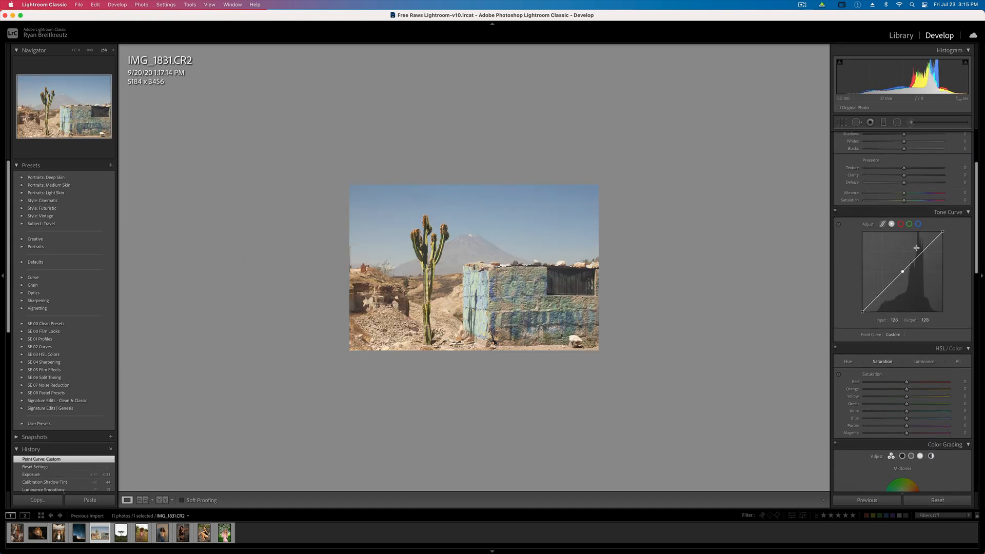
{"action": "left_click", "coordinate": [917, 249]}
{"action": "left_click_drag", "start_coordinate": [943, 233], "coordinate": [912, 259]}
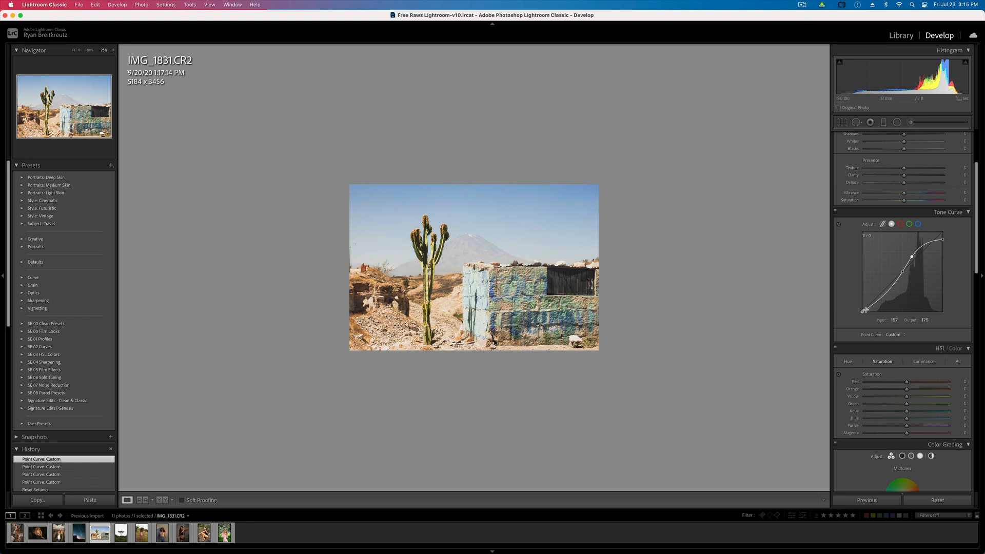
{"action": "mouse_move", "coordinate": [864, 312]}
{"action": "left_mouse_down"}
{"action": "mouse_move", "coordinate": [888, 315]}
{"action": "mouse_move", "coordinate": [862, 314]}
{"action": "mouse_move", "coordinate": [875, 331]}
{"action": "mouse_move", "coordinate": [875, 314]}
{"action": "left_mouse_up"}
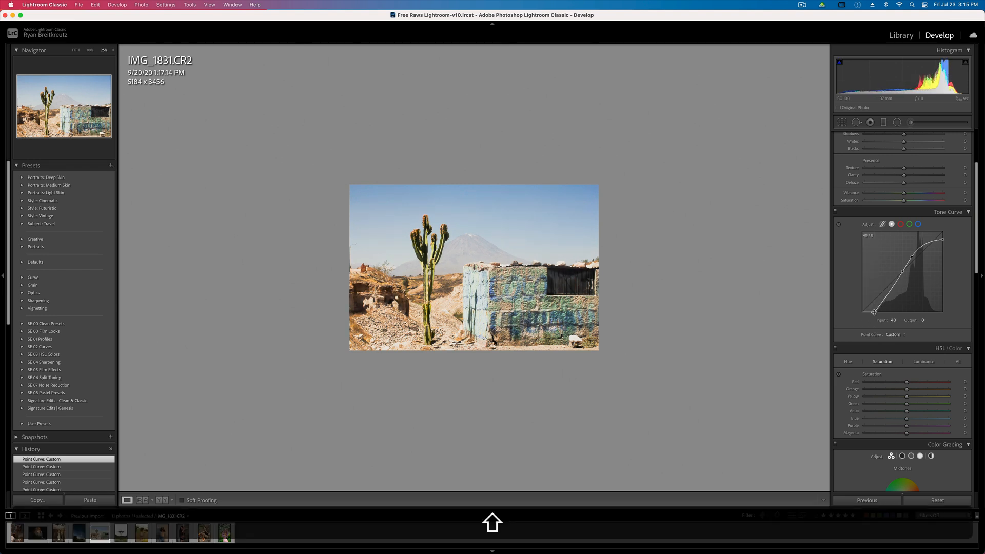
Nudge the cactus photo's exposure down and up, and move on to the lone tree photo.
{"action": "key", "text": "shift+minus"}
{"action": "key", "text": "equal"}
{"action": "key", "text": "Right"}
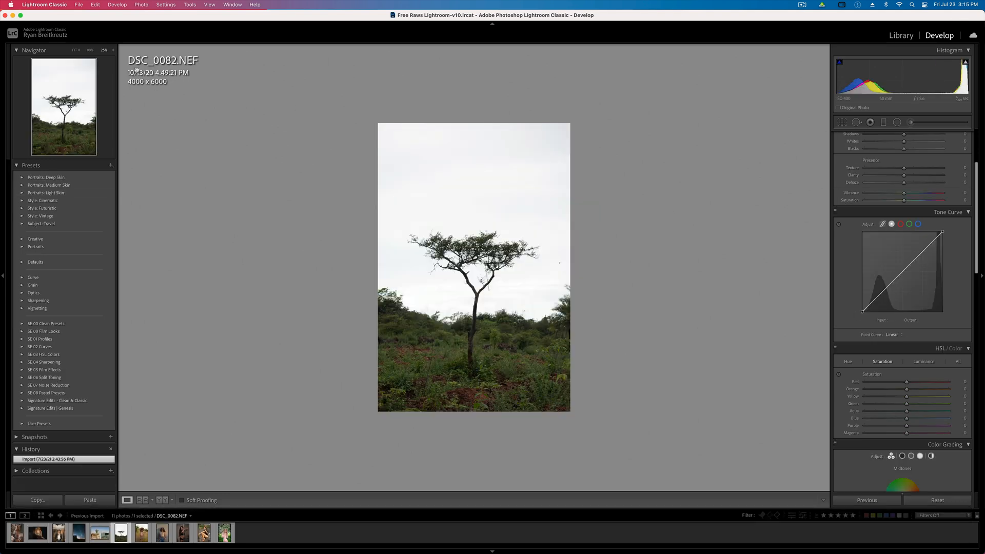
Heal the small dark speck in the sky beside the tree with spot removal and finish the retouch.
{"action": "left_click", "coordinate": [74, 52]}
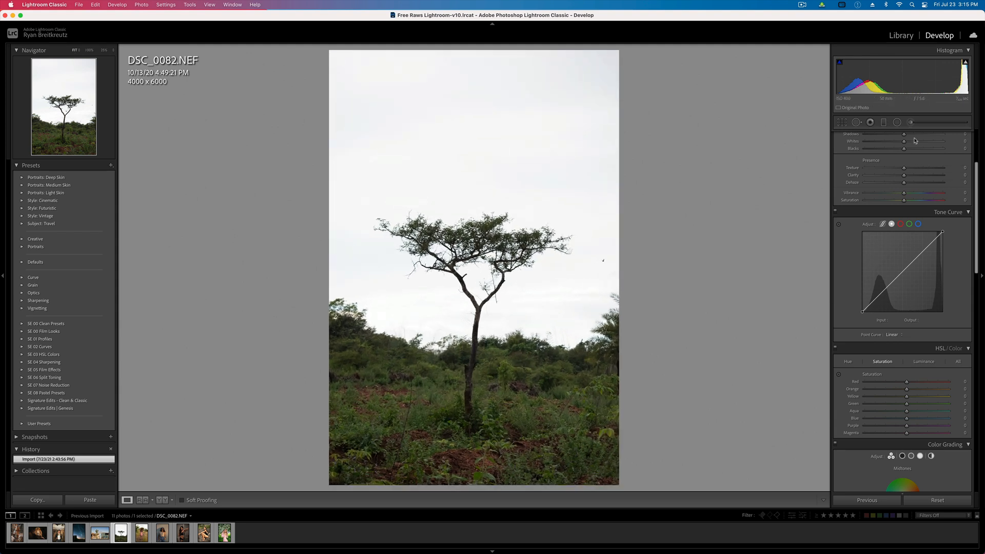
{"action": "left_click", "coordinate": [856, 124]}
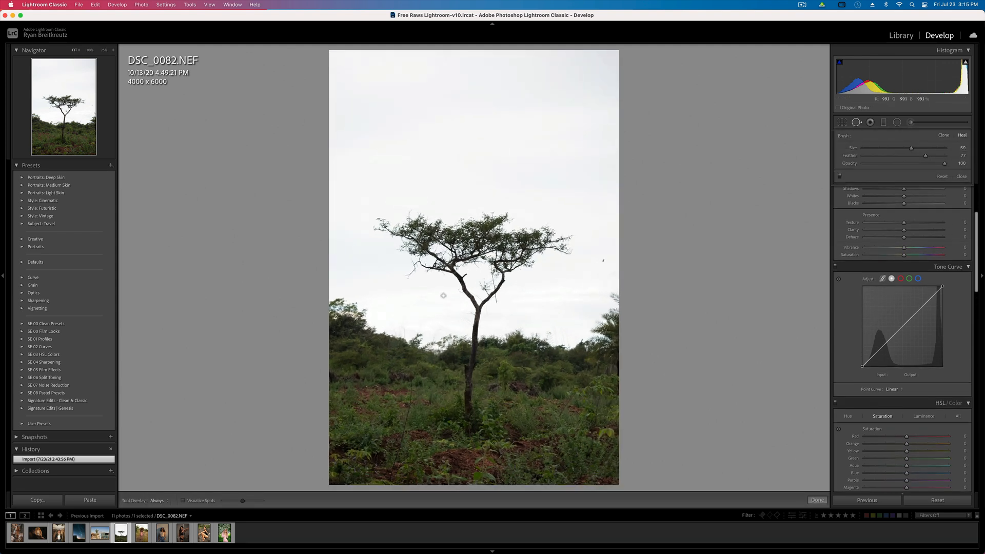
{"action": "left_click", "coordinate": [604, 259]}
{"action": "key", "text": "Return"}
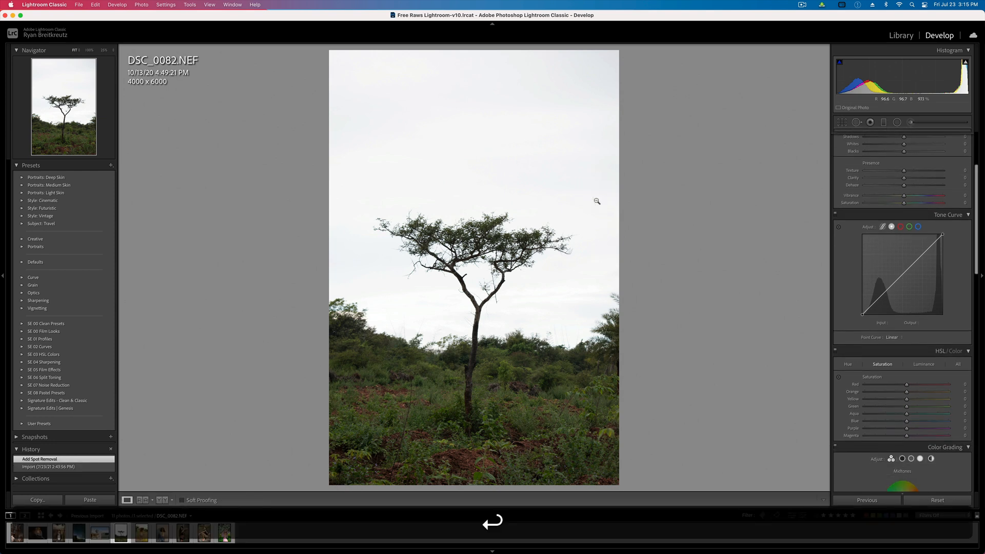
Warm the whole photo by raising the white balance temperature to about 11,600.
{"action": "left_click", "coordinate": [897, 122]}
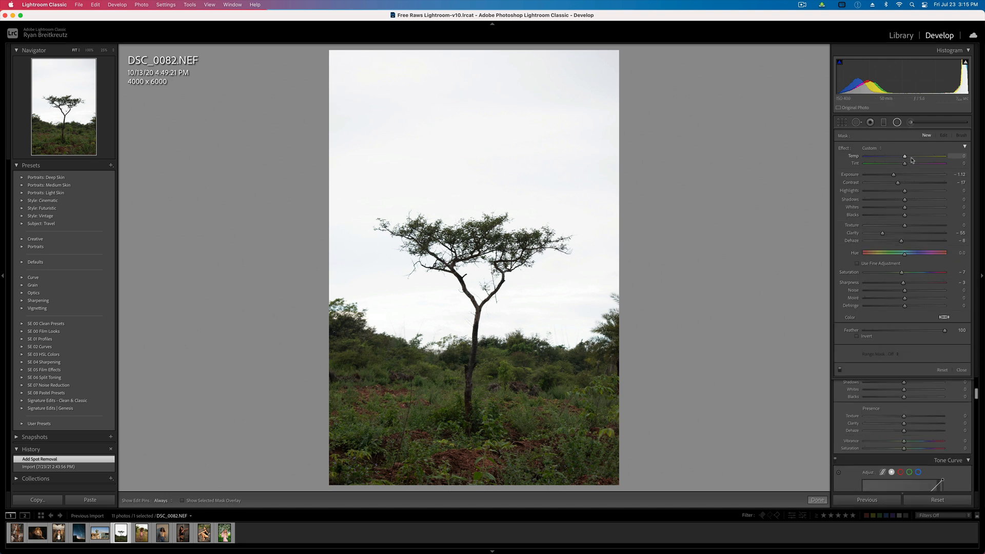
{"action": "key", "text": "Return"}
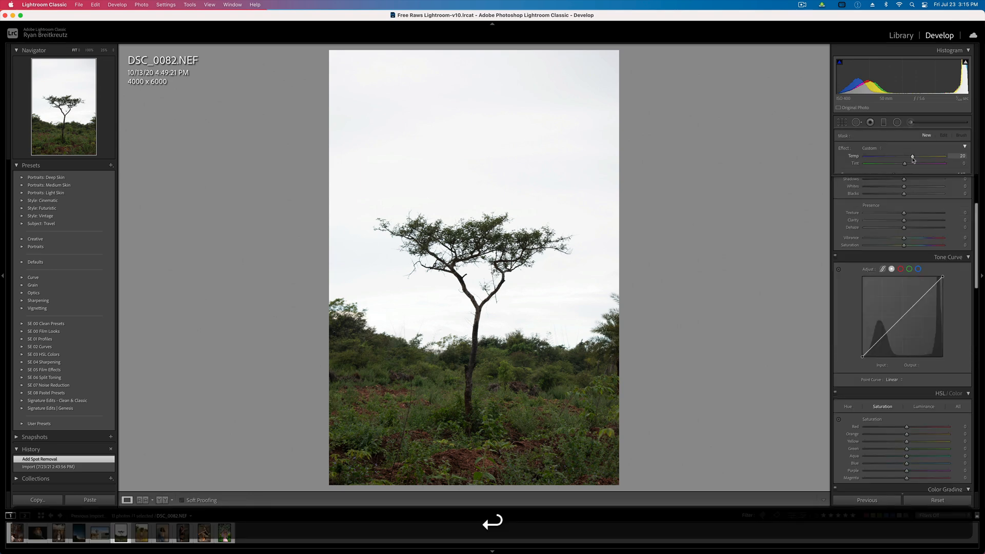
{"action": "left_click_drag", "start_coordinate": [896, 184], "coordinate": [923, 188]}
Paint an adjustment brush mask over the bushes and ground in the foreground below the sky.
{"action": "left_click", "coordinate": [915, 124]}
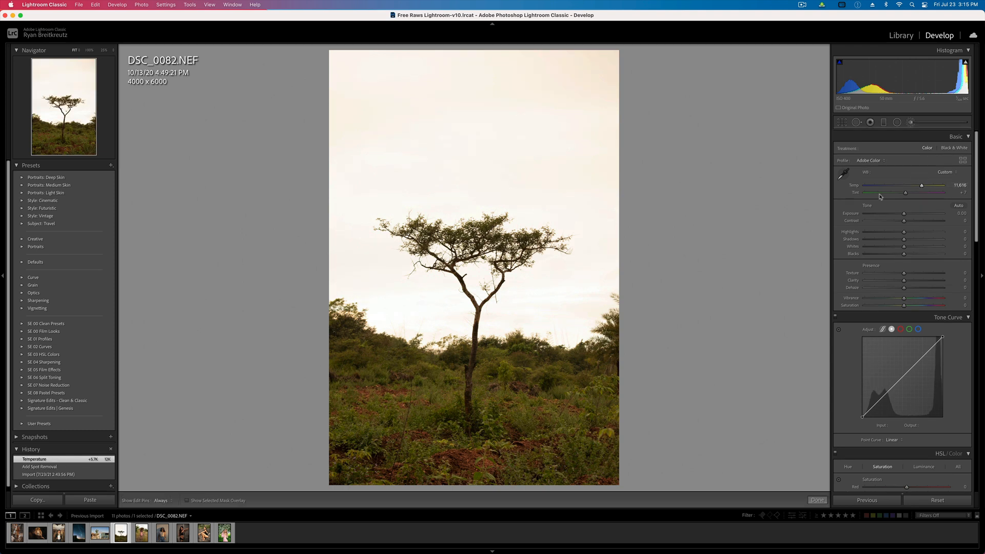
{"action": "mouse_move", "coordinate": [361, 391]}
{"action": "left_mouse_down"}
{"action": "mouse_move", "coordinate": [362, 423]}
{"action": "mouse_move", "coordinate": [408, 456]}
{"action": "mouse_move", "coordinate": [521, 476]}
{"action": "mouse_move", "coordinate": [531, 424]}
{"action": "mouse_move", "coordinate": [520, 398]}
{"action": "mouse_move", "coordinate": [571, 407]}
{"action": "mouse_move", "coordinate": [495, 433]}
{"action": "left_mouse_up"}
{"action": "scroll", "coordinate": [541, 394], "scroll_direction": "down", "scroll_amount": 5}
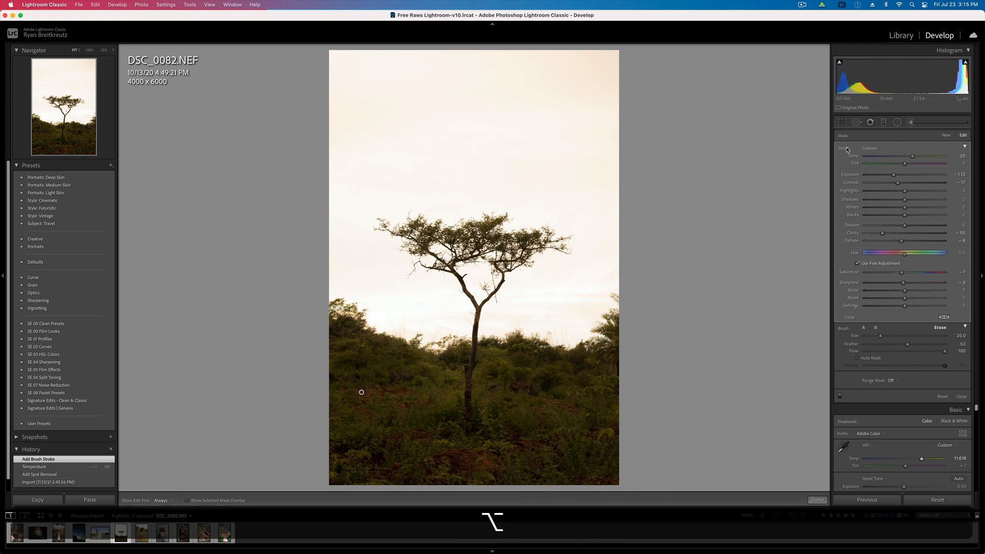
Reset the foreground brush mask's effect settings and apply the 11 Add Texture preset to it.
{"action": "left_click", "coordinate": [845, 148], "text": "alt"}
{"action": "left_click", "coordinate": [881, 148]}
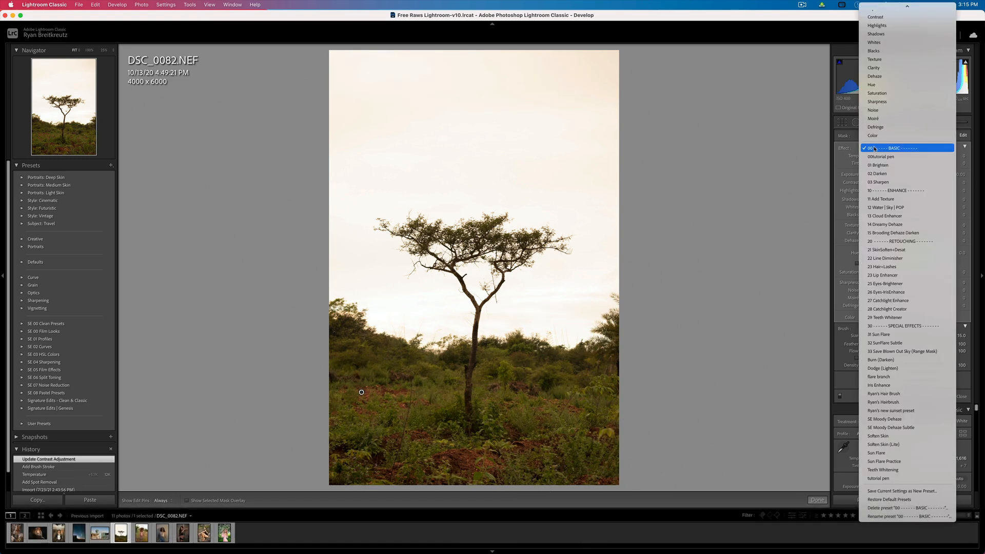
{"action": "left_click", "coordinate": [893, 199]}
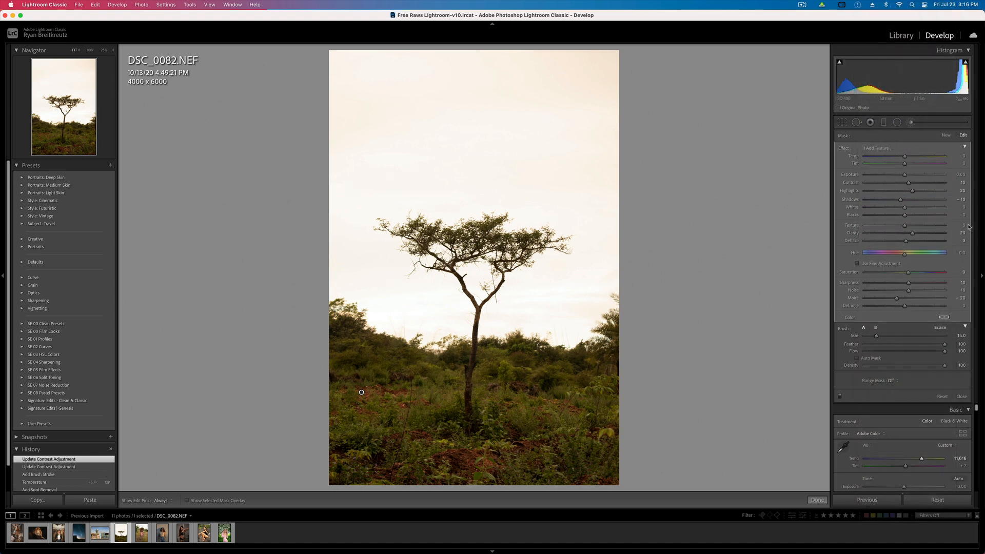
{"action": "left_click", "coordinate": [878, 149]}
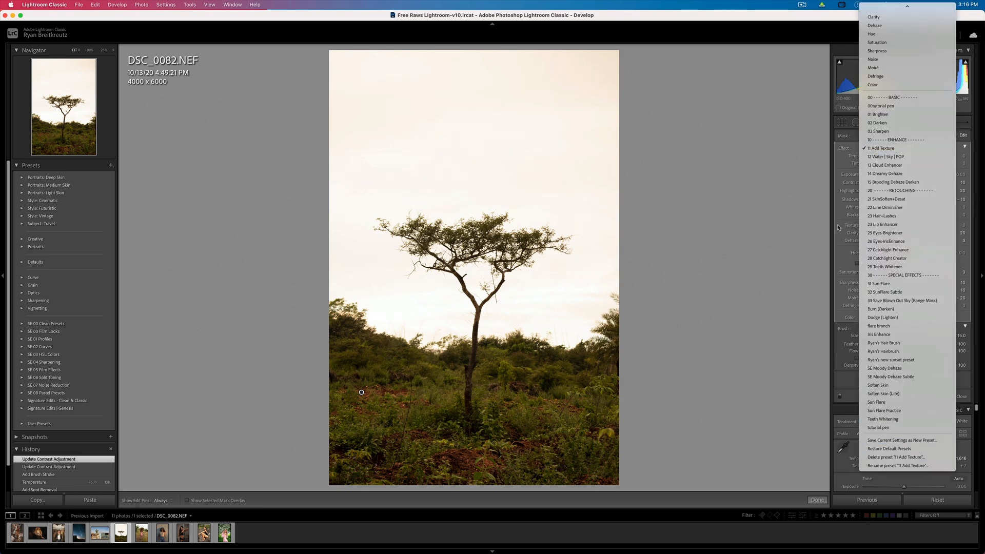
{"action": "left_click", "coordinate": [874, 432]}
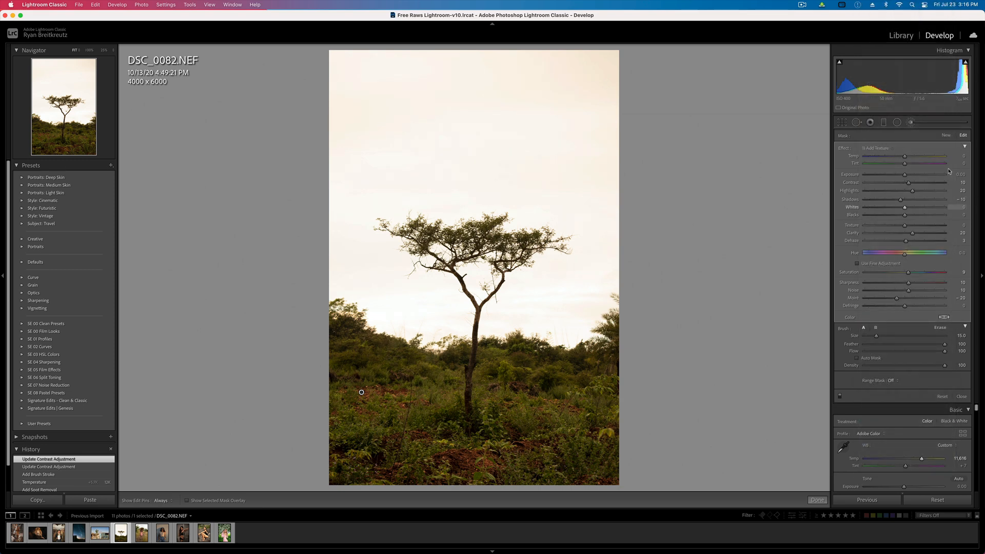
Strengthen the texture preset on the foreground mask by setting its overall amount to about 38.
{"action": "left_click", "coordinate": [966, 147]}
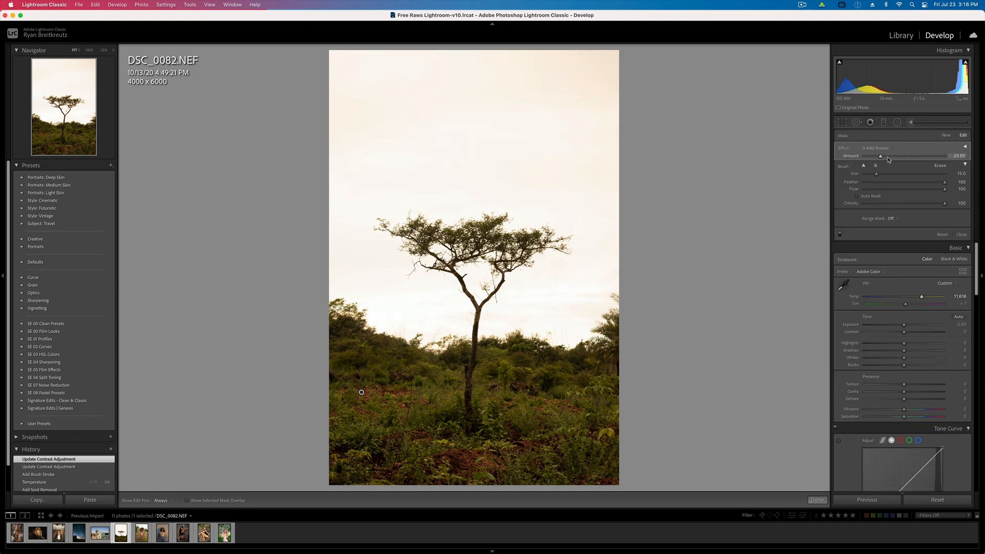
{"action": "left_click_drag", "start_coordinate": [882, 159], "coordinate": [950, 165]}
{"action": "left_click", "coordinate": [909, 158]}
{"action": "left_click", "coordinate": [915, 160]}
{"action": "left_click", "coordinate": [895, 160]}
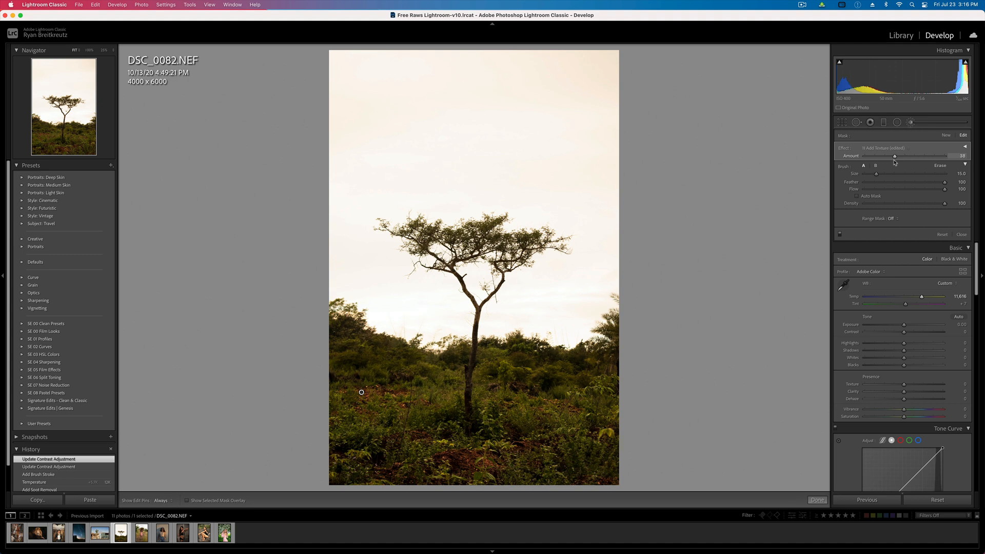
{"action": "left_click", "coordinate": [965, 146]}
Set the foreground mask's exposure to about 0.39 and its contrast to 11.
{"action": "left_click_drag", "start_coordinate": [905, 176], "coordinate": [909, 178]}
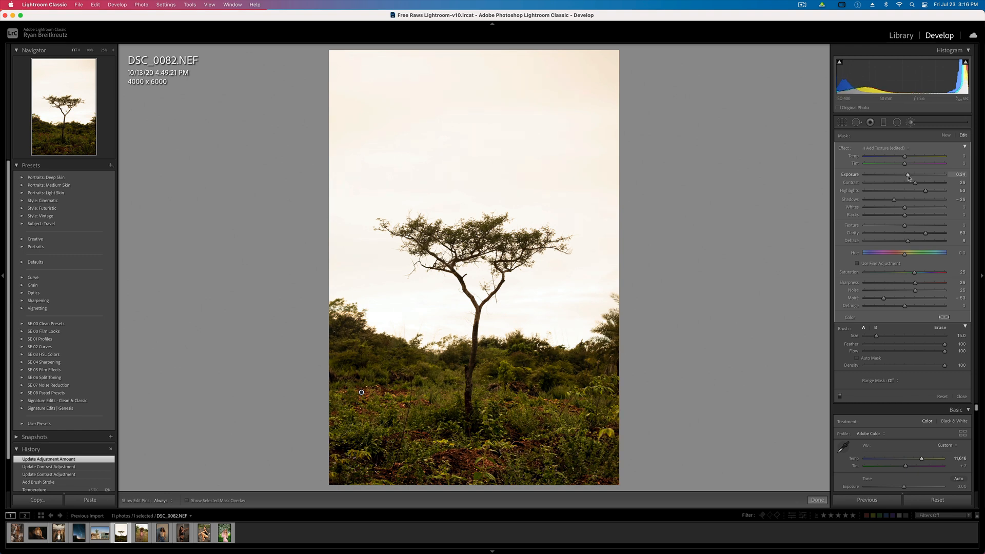
{"action": "left_click", "coordinate": [908, 183]}
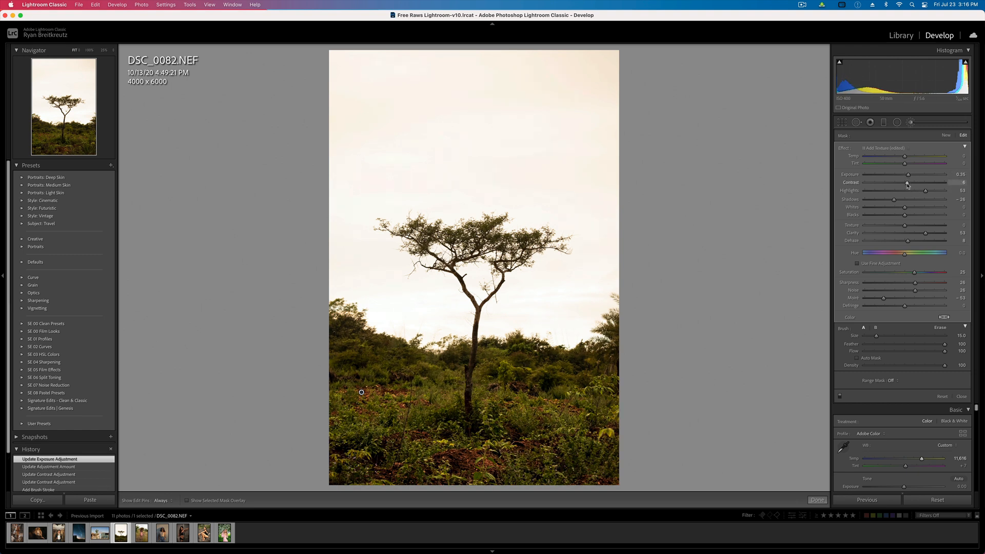
{"action": "left_click_drag", "start_coordinate": [908, 183], "coordinate": [910, 183]}
Lower the photo's overall exposure to -0.33 and set the foreground mask's clarity to 54.
{"action": "key", "text": "shift+minus"}
{"action": "left_click", "coordinate": [908, 234]}
{"action": "left_click_drag", "start_coordinate": [908, 235], "coordinate": [928, 239]}
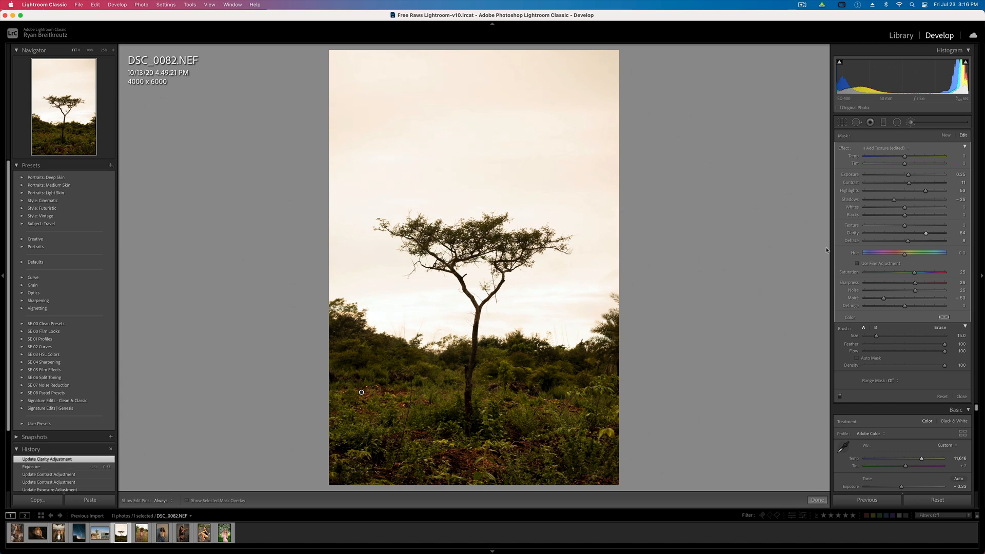
Finish the brush edit and compare the edited photo with its original version several times.
{"action": "key", "text": "Return"}
{"action": "key", "text": "backslash"}
{"action": "key", "text": "backslash"}
{"action": "key", "text": "backslash"}
{"action": "key", "text": "backslash"}
{"action": "key", "text": "backslash"}
{"action": "key", "text": "backslash"}
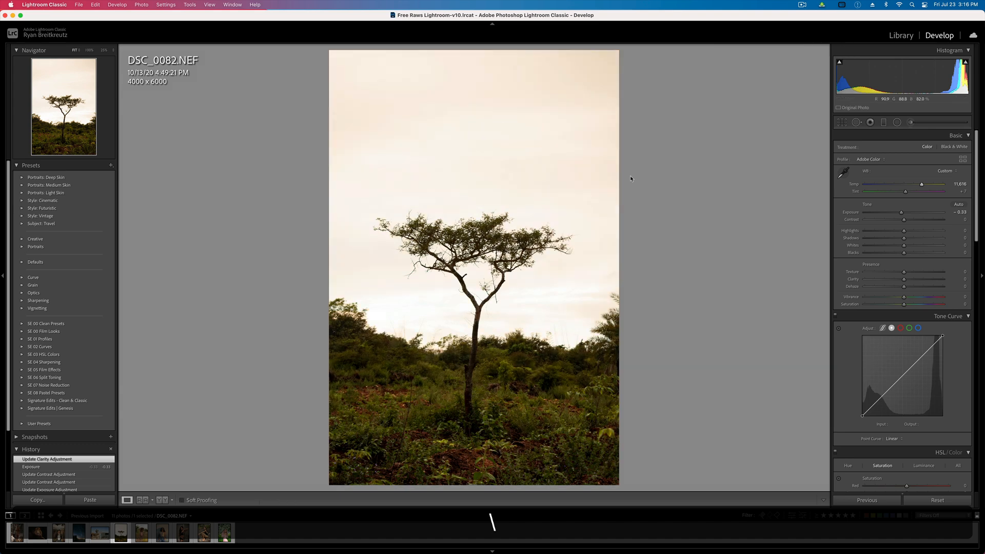
Cool the whole photo to a white balance temperature of about 7,540.
{"action": "left_click", "coordinate": [917, 187]}
{"action": "left_click_drag", "start_coordinate": [915, 188], "coordinate": [907, 189]}
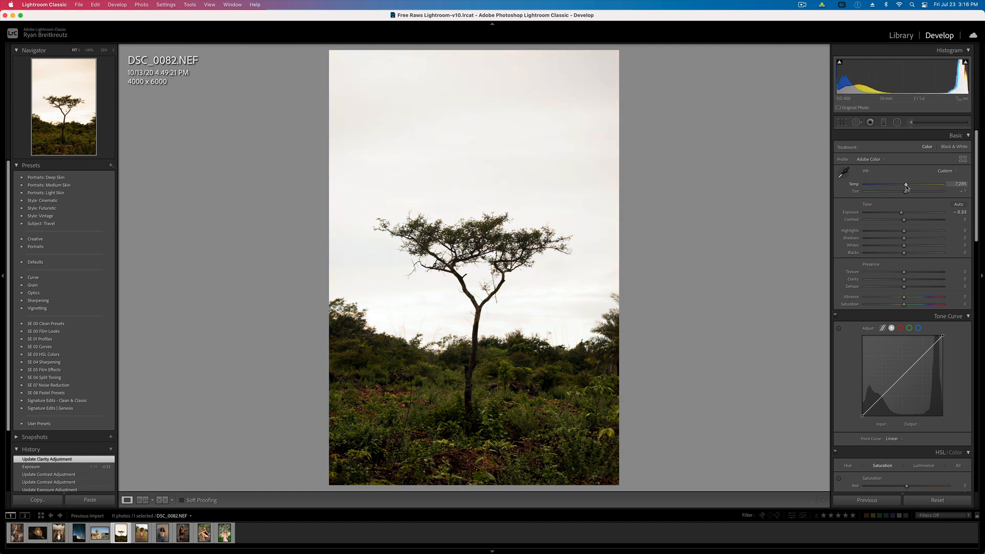
Reselect the foreground brush mask and tint it red with hue 358 and saturation 40.
{"action": "left_click", "coordinate": [911, 122]}
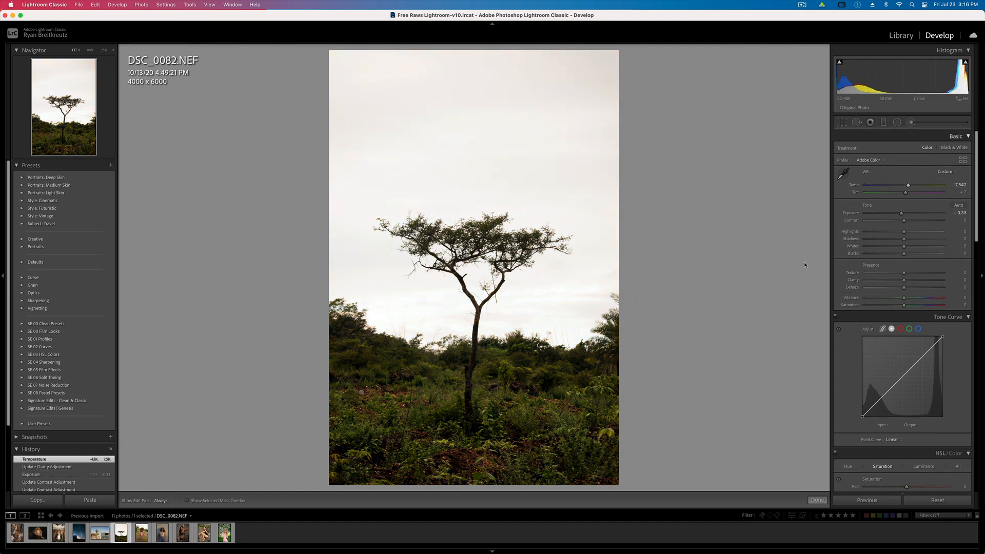
{"action": "left_click", "coordinate": [362, 394]}
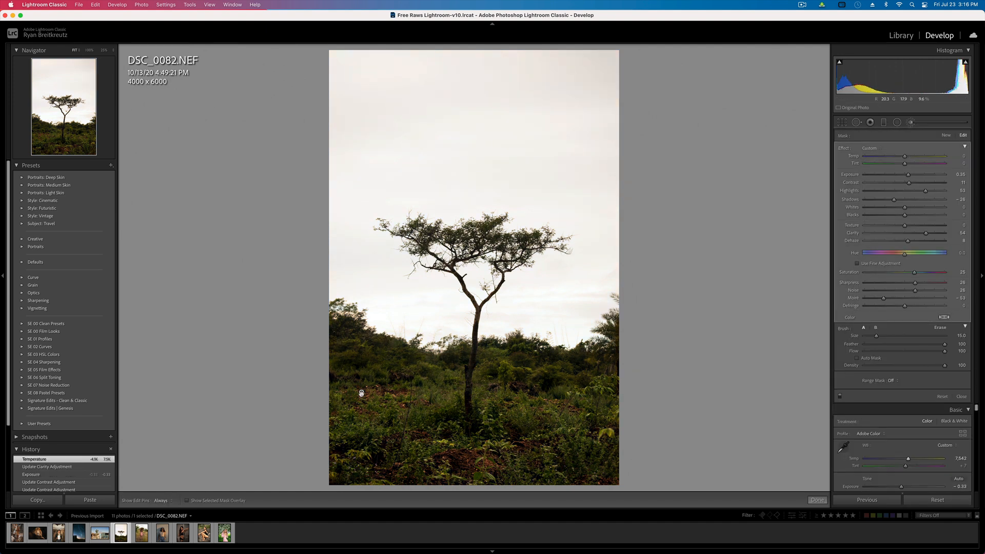
{"action": "left_click", "coordinate": [945, 318]}
{"action": "left_click", "coordinate": [868, 334]}
{"action": "mouse_move", "coordinate": [868, 334]}
{"action": "left_mouse_down"}
{"action": "mouse_move", "coordinate": [884, 330]}
{"action": "mouse_move", "coordinate": [875, 336]}
{"action": "left_mouse_up"}
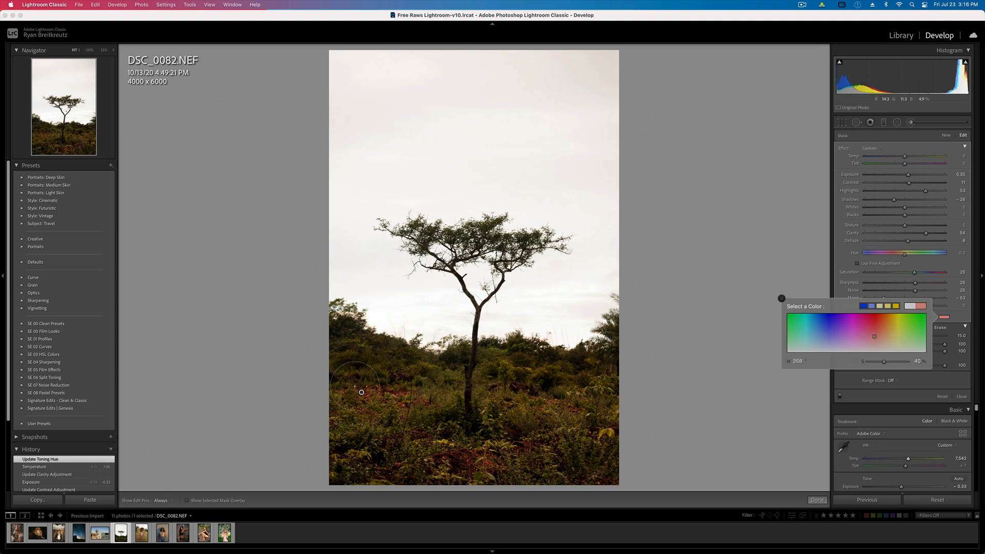
Duplicate the foreground brush adjustment and reset all effect settings on the copy.
{"action": "right_click", "coordinate": [361, 392]}
{"action": "left_click", "coordinate": [372, 398]}
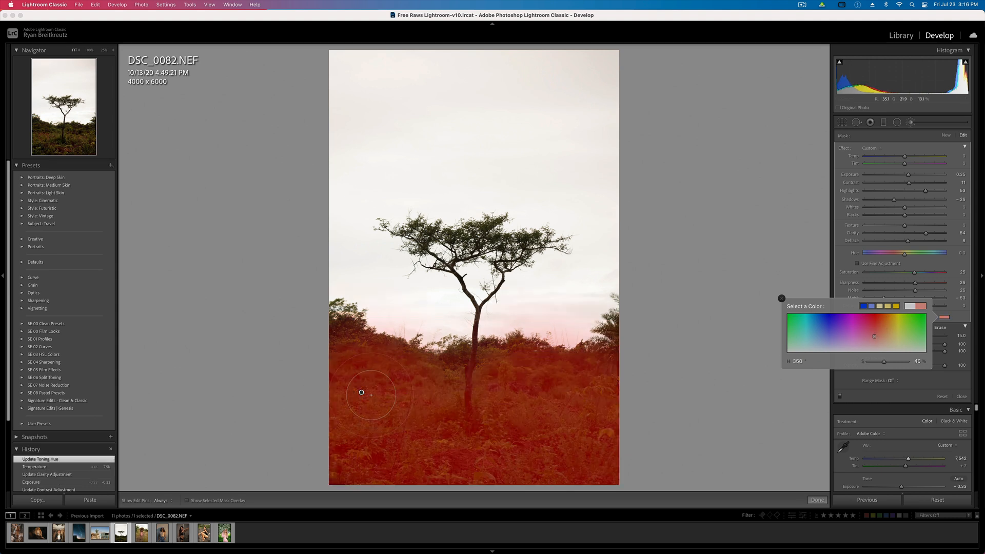
{"action": "key", "text": "alt"}
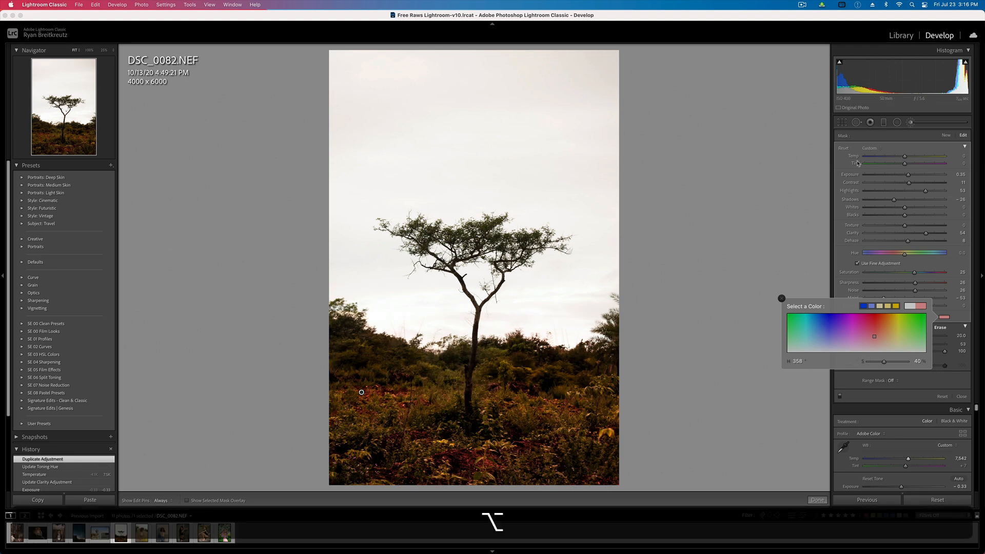
{"action": "left_click", "coordinate": [843, 148], "text": "alt"}
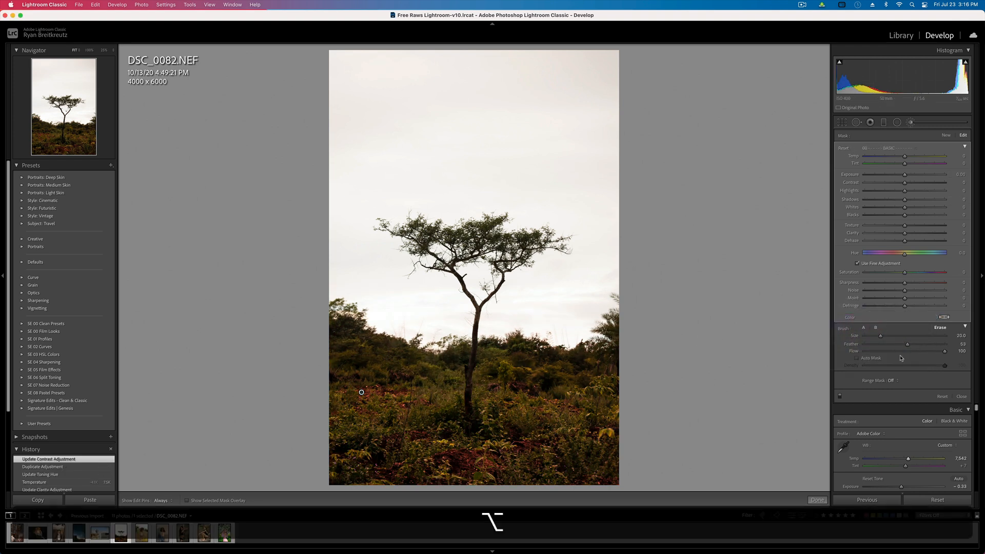
Tint the duplicated foreground mask pale yellow with a hue of about 59 and low saturation.
{"action": "left_click", "coordinate": [944, 317]}
{"action": "mouse_move", "coordinate": [894, 320]}
{"action": "left_mouse_down"}
{"action": "mouse_move", "coordinate": [877, 335]}
{"action": "mouse_move", "coordinate": [902, 334]}
{"action": "mouse_move", "coordinate": [899, 344]}
{"action": "left_mouse_up"}
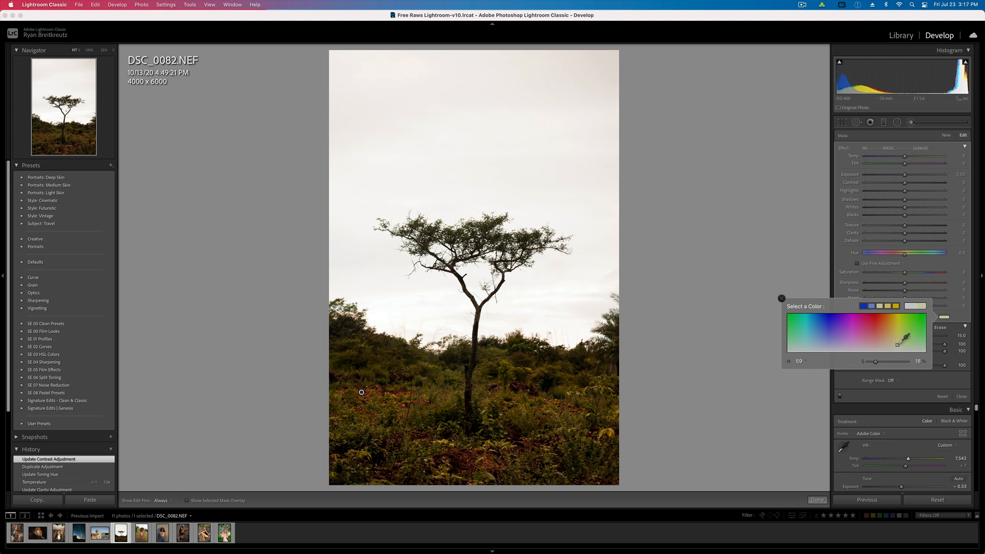
{"action": "key", "text": "Return"}
Compare the before and after views of the photo to judge the foreground color tints.
{"action": "key", "text": "backslash"}
{"action": "key", "text": "backslash"}
{"action": "key", "text": "backslash"}
{"action": "key", "text": "backslash"}
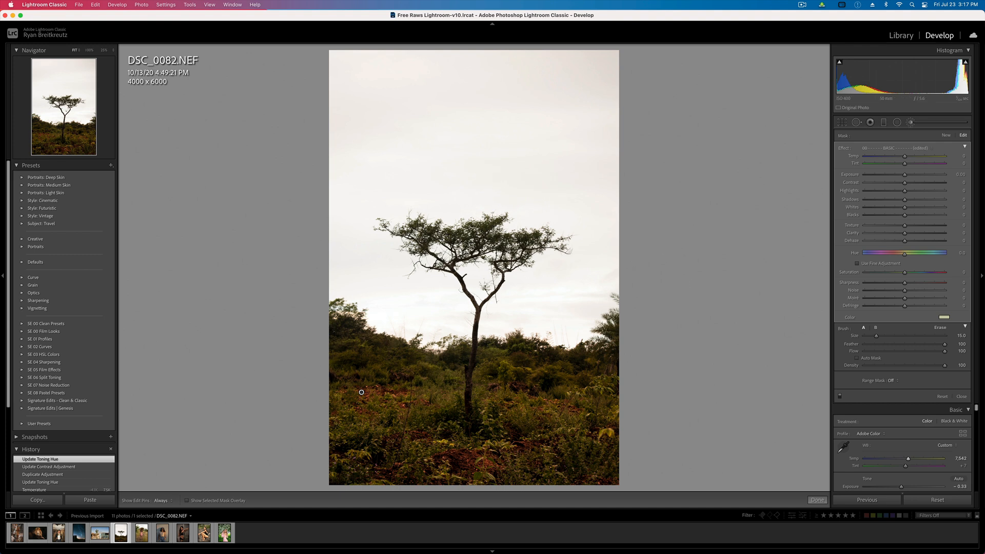
{"action": "key", "text": "shift+m"}
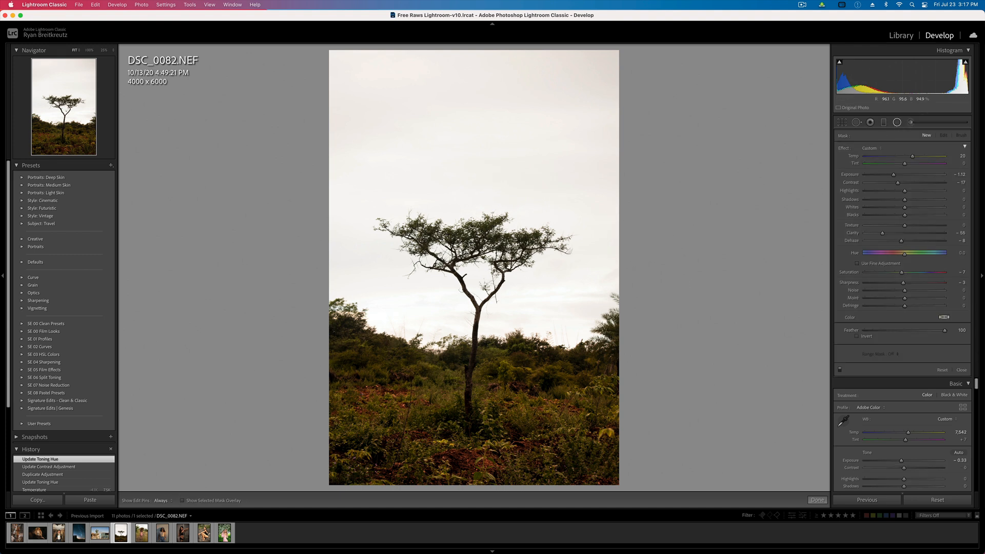
{"action": "left_click", "coordinate": [912, 123]}
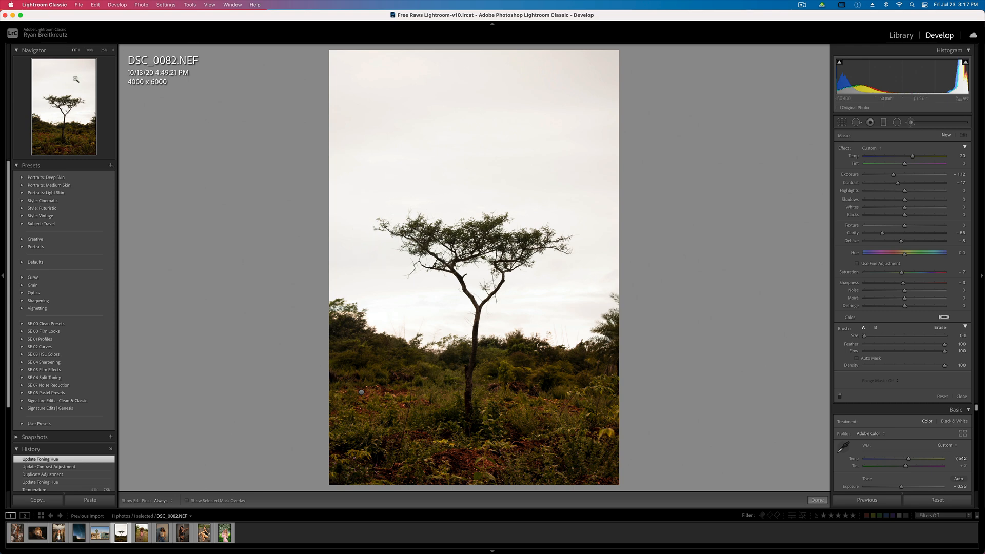
Inspect the tree at 100% and sharpen the photo with masking 41, amount 109 and radius 1.6.
{"action": "left_click", "coordinate": [89, 51]}
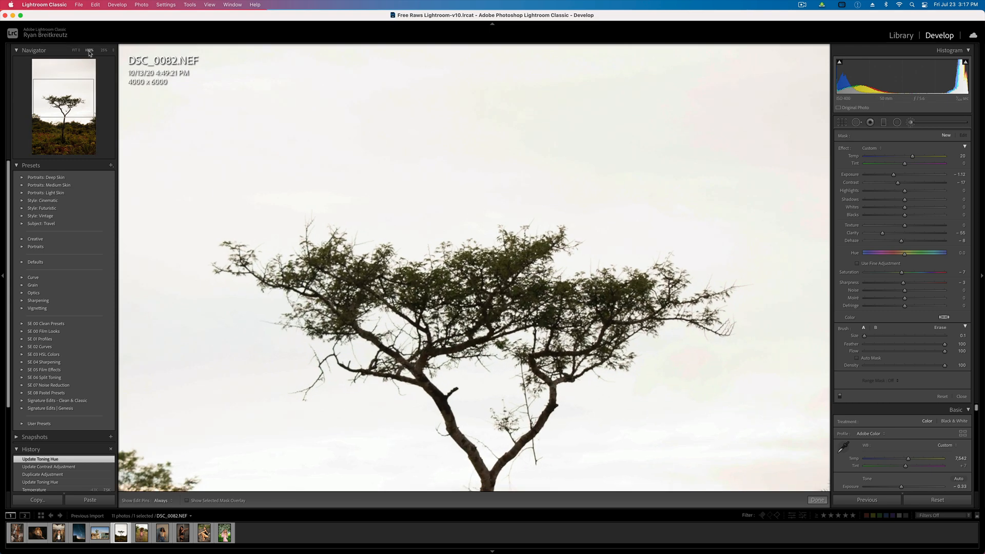
{"action": "left_click_drag", "start_coordinate": [62, 98], "coordinate": [61, 106]}
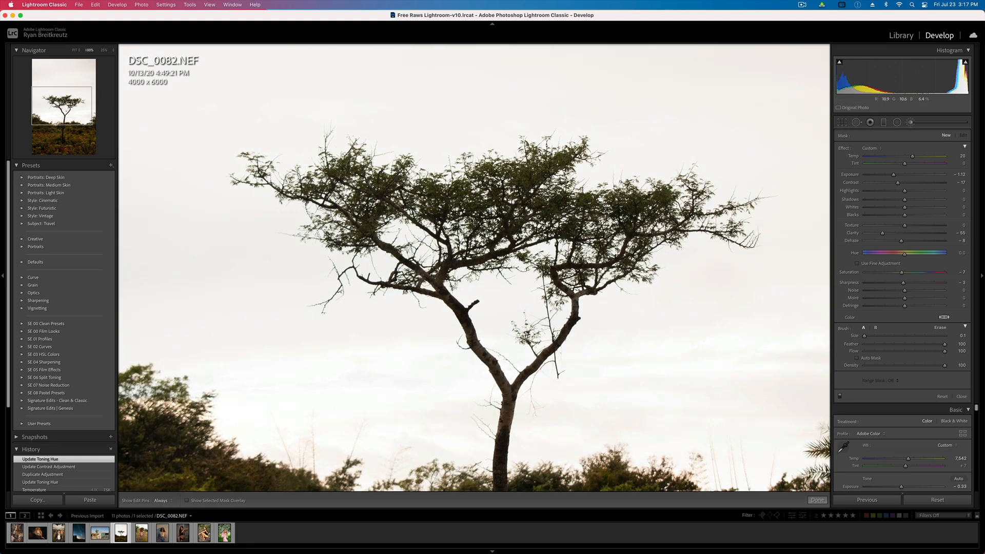
{"action": "left_click", "coordinate": [961, 397]}
{"action": "scroll", "coordinate": [927, 386], "scroll_direction": "down", "scroll_amount": 15}
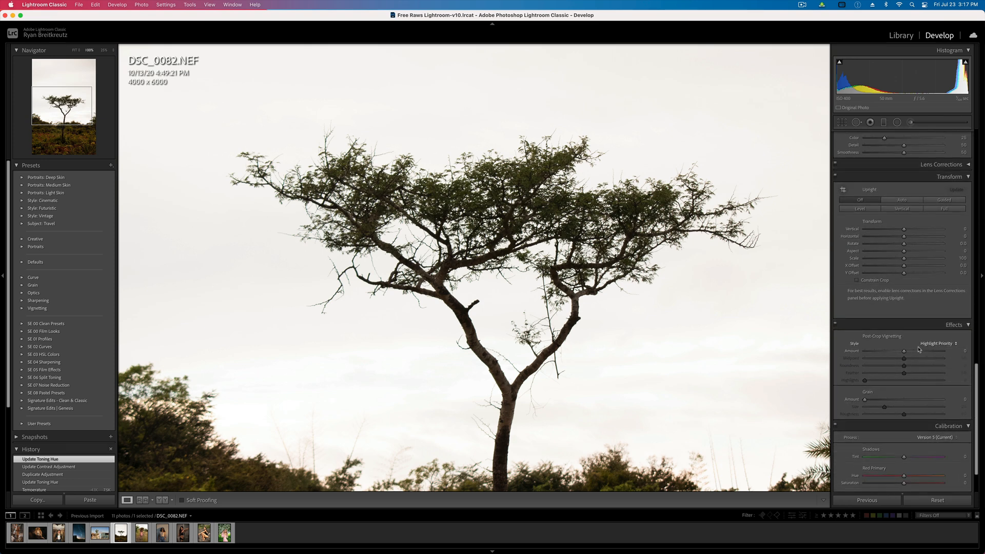
{"action": "scroll", "coordinate": [923, 378], "scroll_direction": "up", "scroll_amount": 2}
{"action": "scroll", "coordinate": [920, 367], "scroll_direction": "up", "scroll_amount": 5}
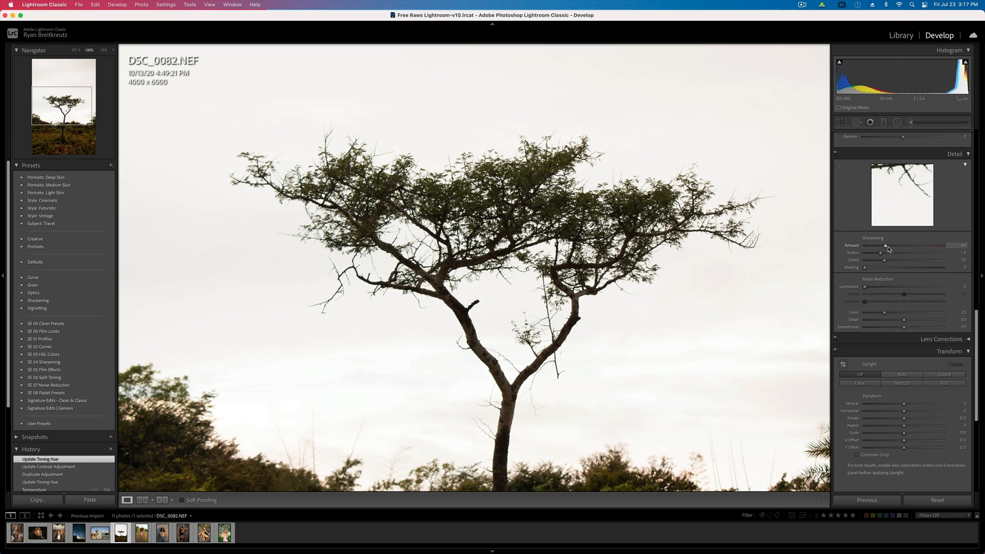
{"action": "key", "text": "alt"}
{"action": "left_click_drag", "start_coordinate": [866, 268], "coordinate": [897, 273]}
{"action": "left_click_drag", "start_coordinate": [923, 248], "coordinate": [893, 254]}
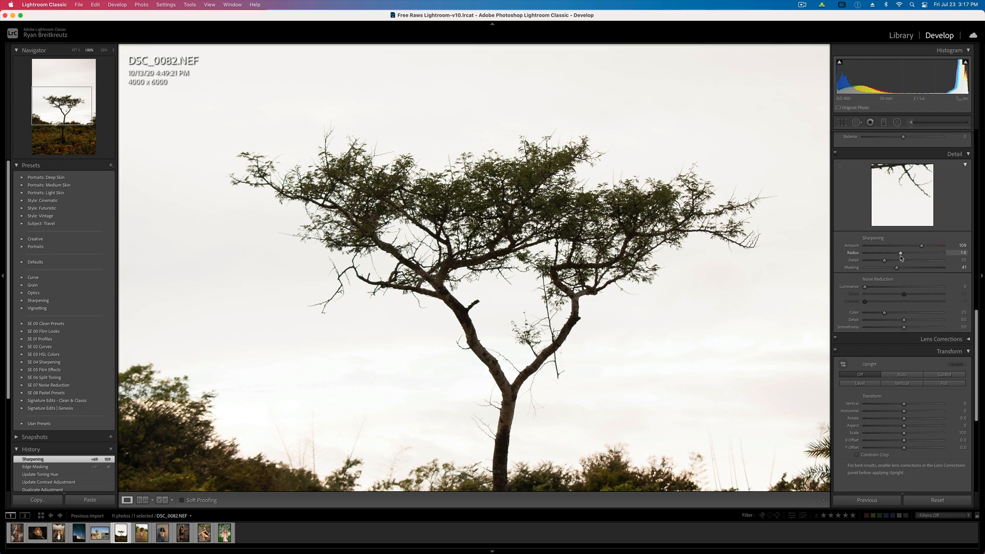
{"action": "left_click_drag", "start_coordinate": [902, 259], "coordinate": [902, 259]}
Enable profile corrections for the photo's lens in the lens corrections.
{"action": "left_click", "coordinate": [933, 339]}
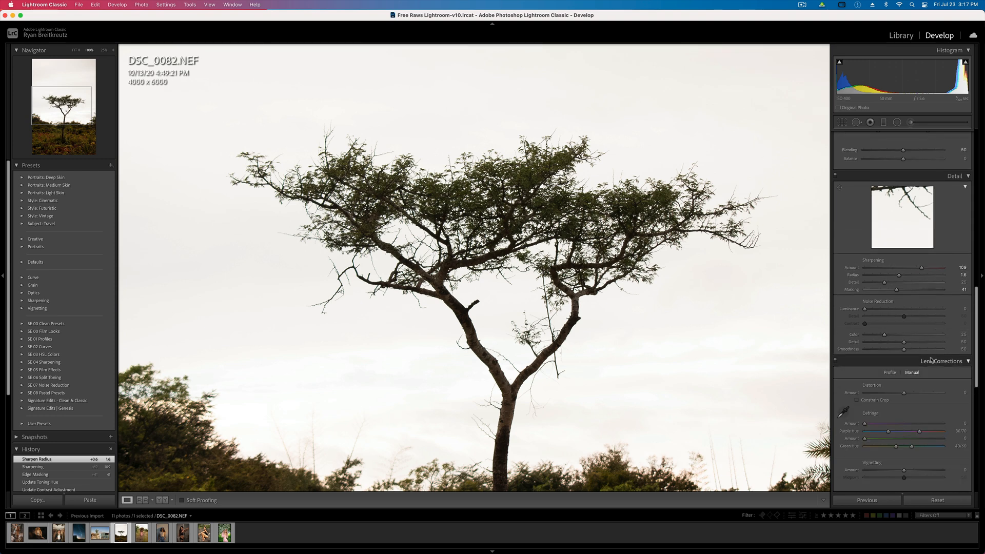
{"action": "scroll", "coordinate": [956, 378], "scroll_direction": "down", "scroll_amount": 5}
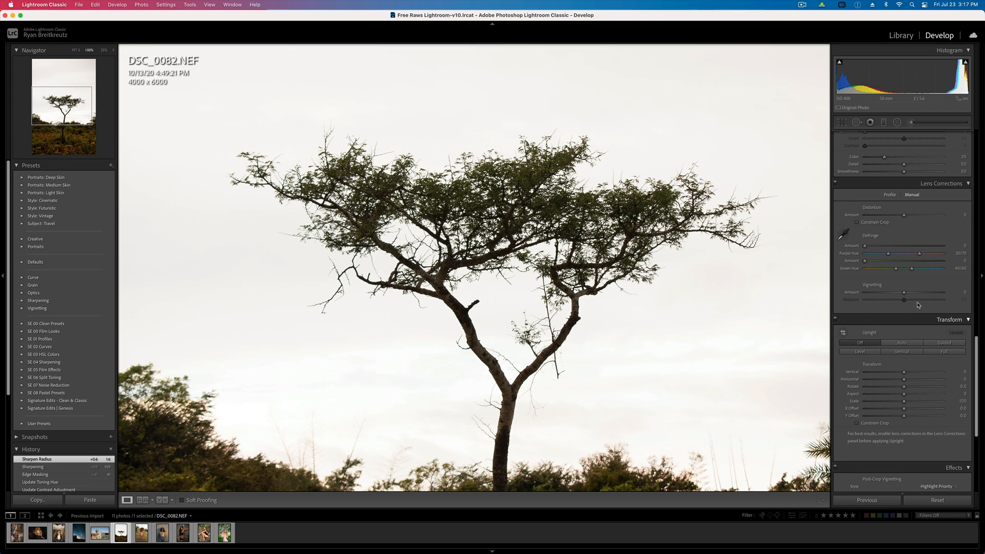
{"action": "left_click", "coordinate": [890, 195]}
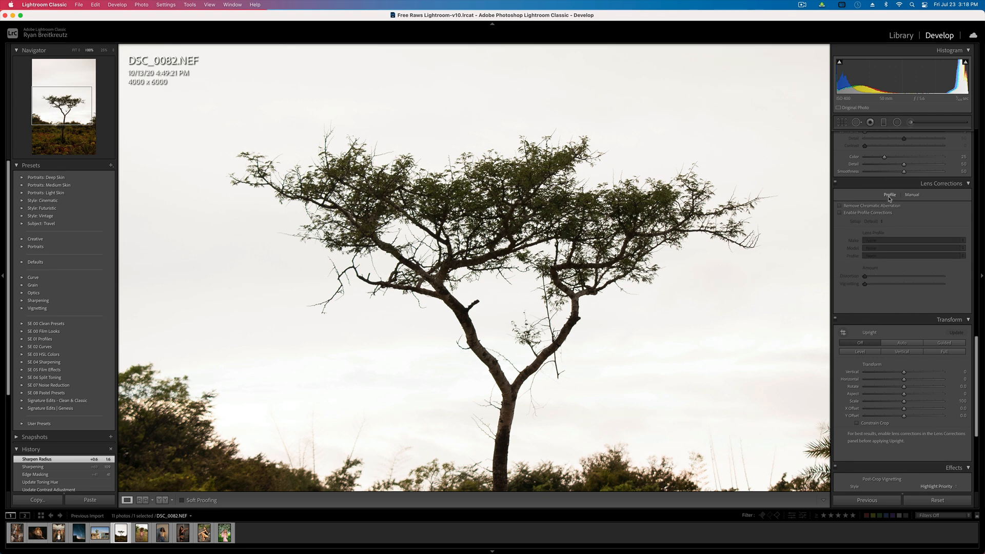
{"action": "left_click", "coordinate": [840, 212]}
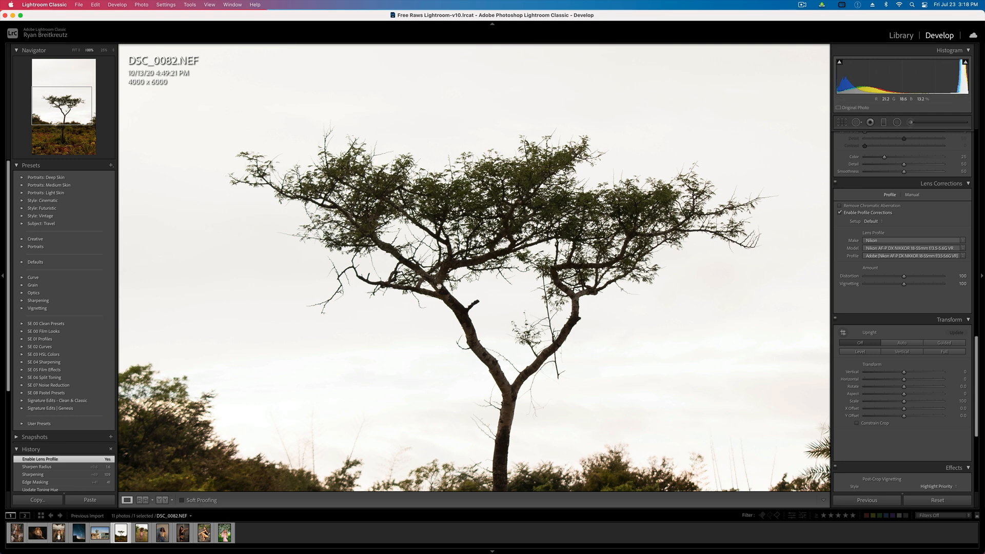
Paint a new brush adjustment over the tree's crown and reset all of its effect settings.
{"action": "left_click", "coordinate": [438, 286]}
{"action": "left_click", "coordinate": [910, 122]}
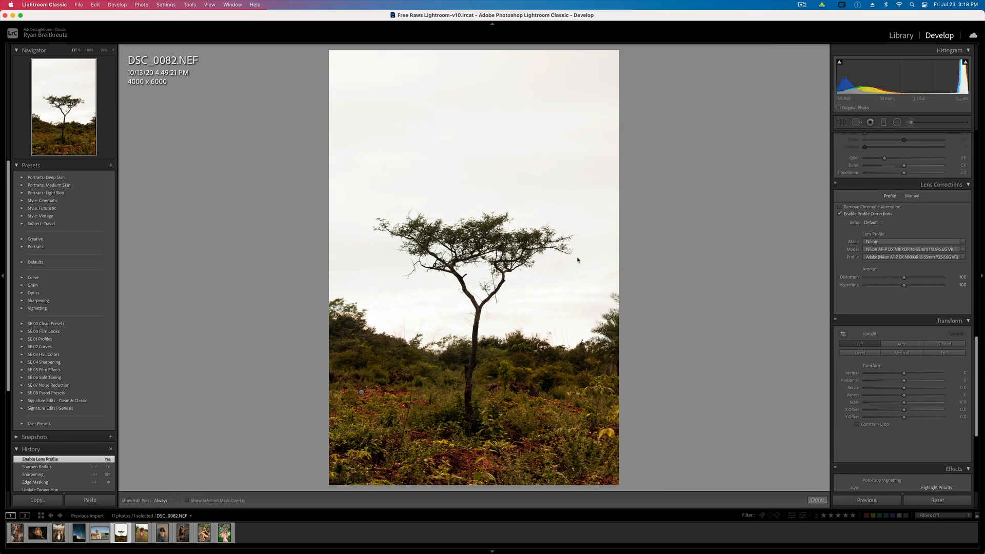
{"action": "mouse_move", "coordinate": [405, 219]}
{"action": "left_mouse_down"}
{"action": "mouse_move", "coordinate": [573, 230]}
{"action": "mouse_move", "coordinate": [494, 238]}
{"action": "mouse_move", "coordinate": [495, 273]}
{"action": "left_mouse_up"}
{"action": "key", "text": "alt"}
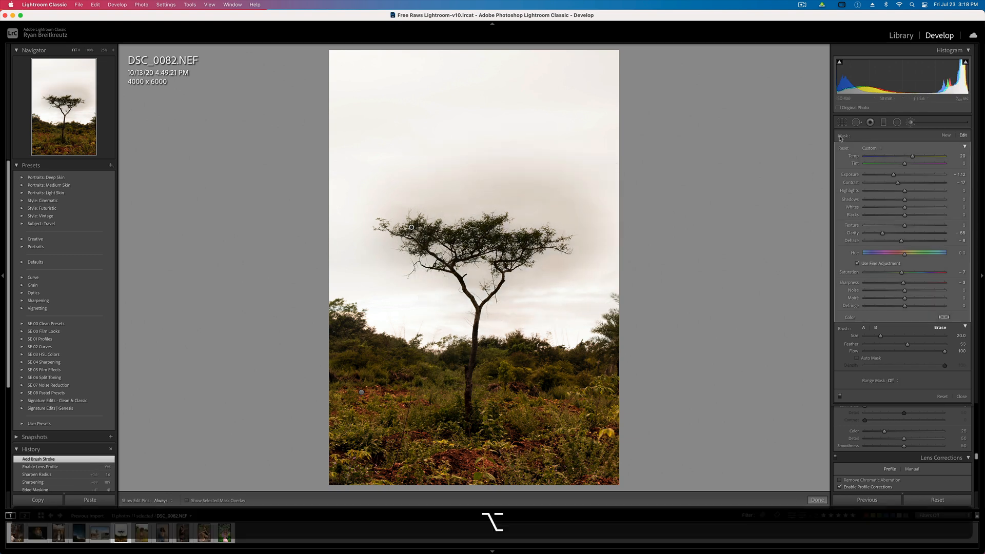
{"action": "left_click", "coordinate": [844, 151], "text": "alt"}
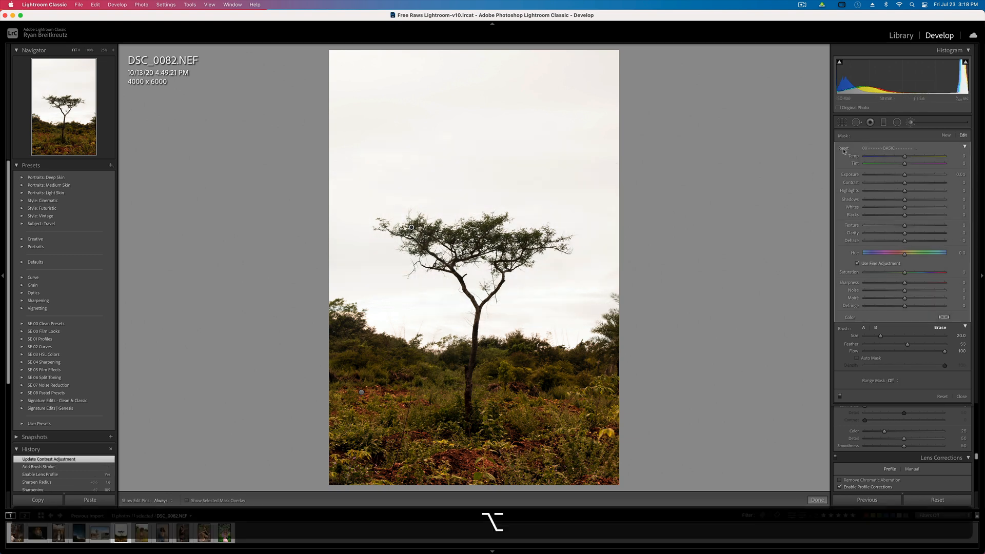
Set the tree mask's contrast to about 13 and its texture to about 16.
{"action": "left_click", "coordinate": [916, 227]}
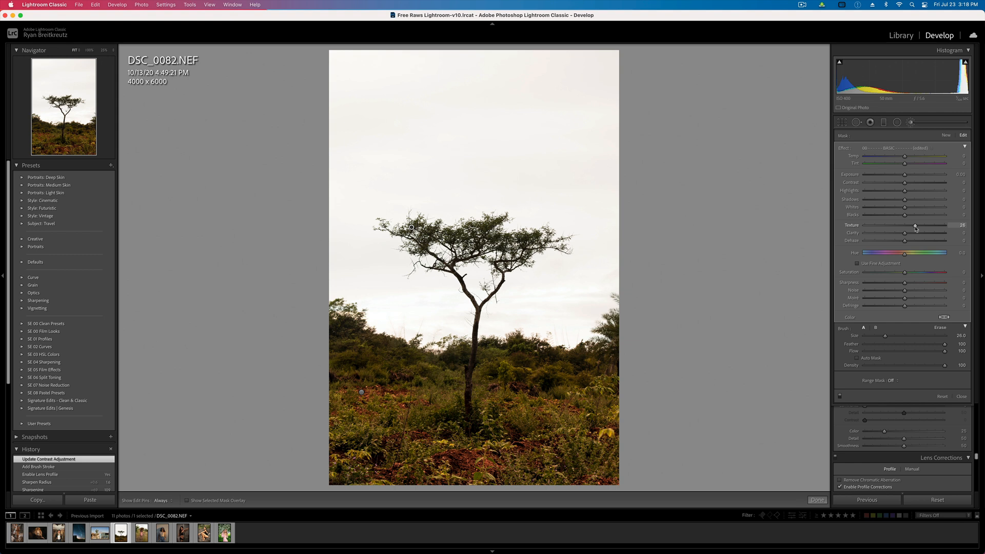
{"action": "left_click_drag", "start_coordinate": [912, 185], "coordinate": [919, 191]}
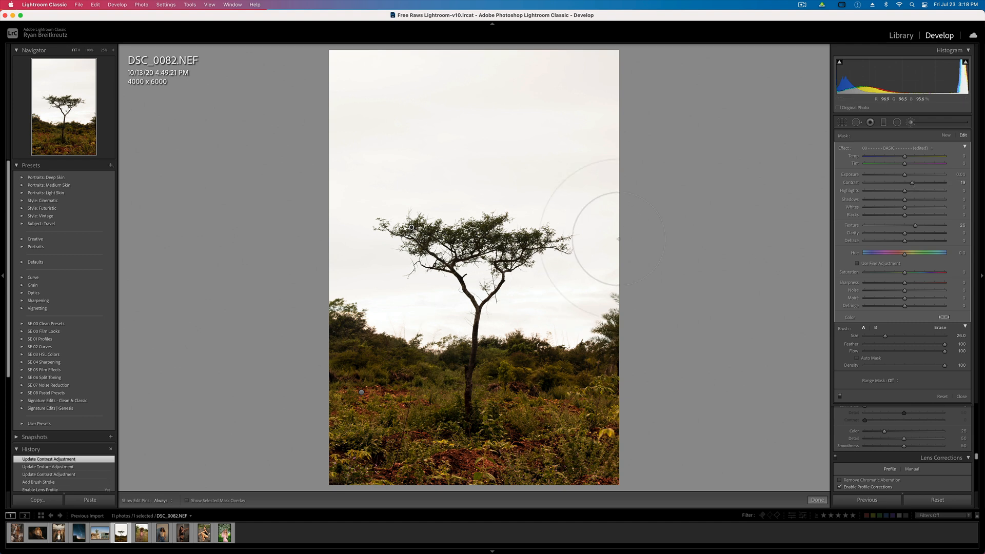
{"action": "left_click_drag", "start_coordinate": [915, 226], "coordinate": [911, 226]}
{"action": "left_click_drag", "start_coordinate": [909, 187], "coordinate": [908, 187]}
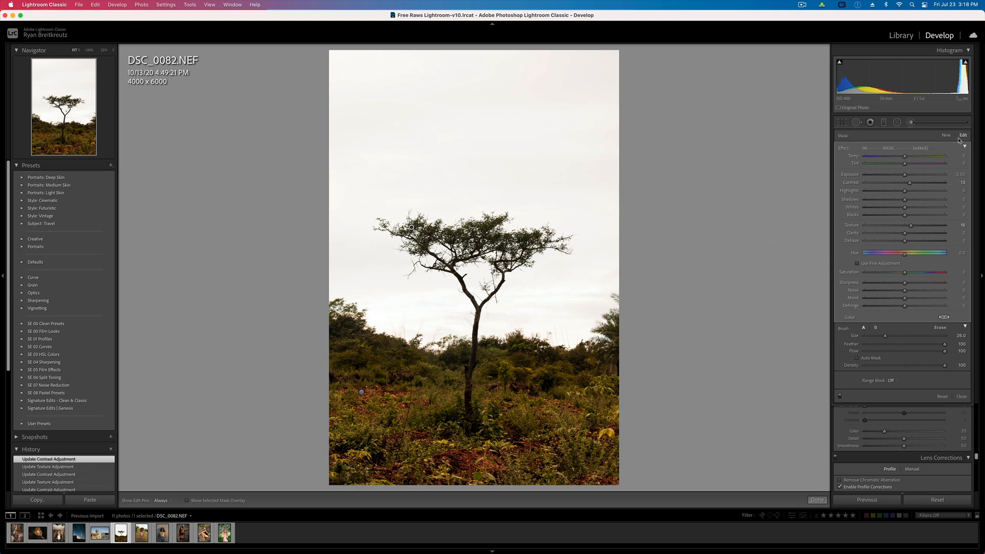
Draw a tall elliptical radial filter around the tree, reset its effects, and lower its exposure to about -1.73.
{"action": "left_click", "coordinate": [898, 122]}
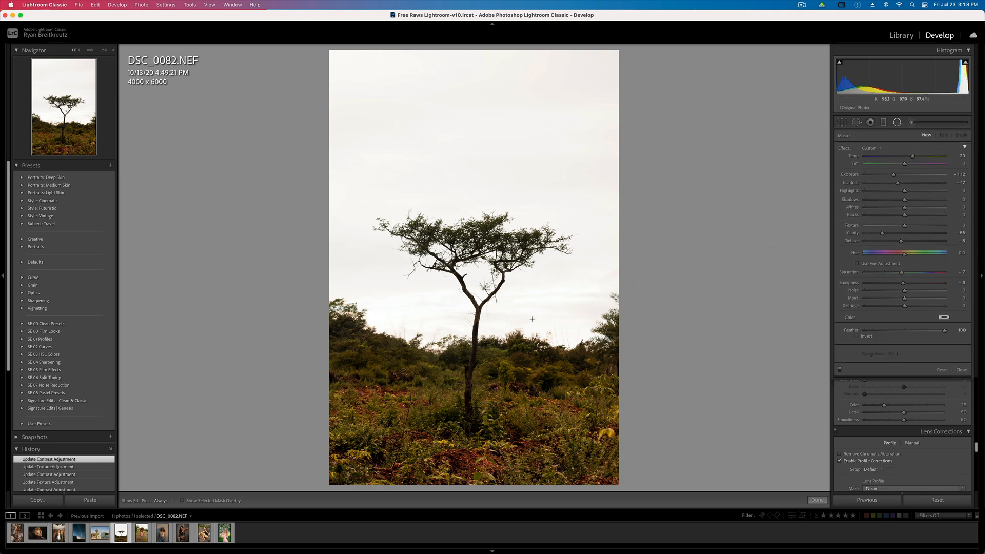
{"action": "left_click_drag", "start_coordinate": [464, 289], "coordinate": [593, 504]}
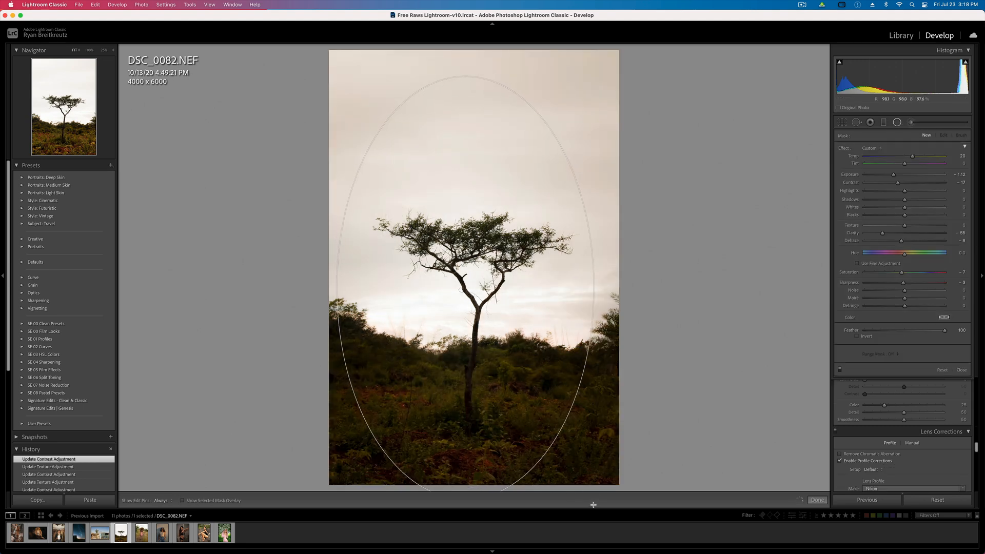
{"action": "key", "text": "alt"}
{"action": "left_click", "coordinate": [845, 152]}
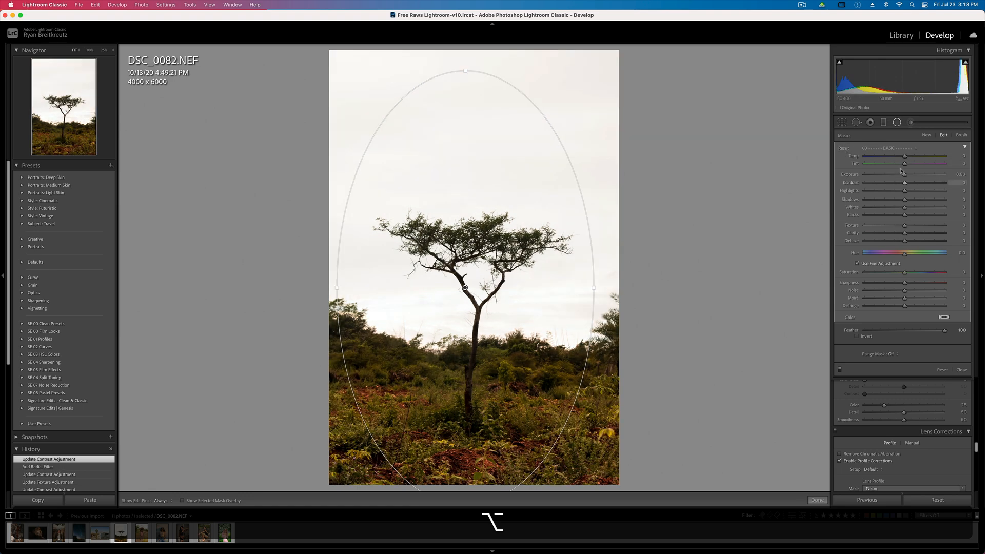
{"action": "left_click_drag", "start_coordinate": [905, 175], "coordinate": [888, 175]}
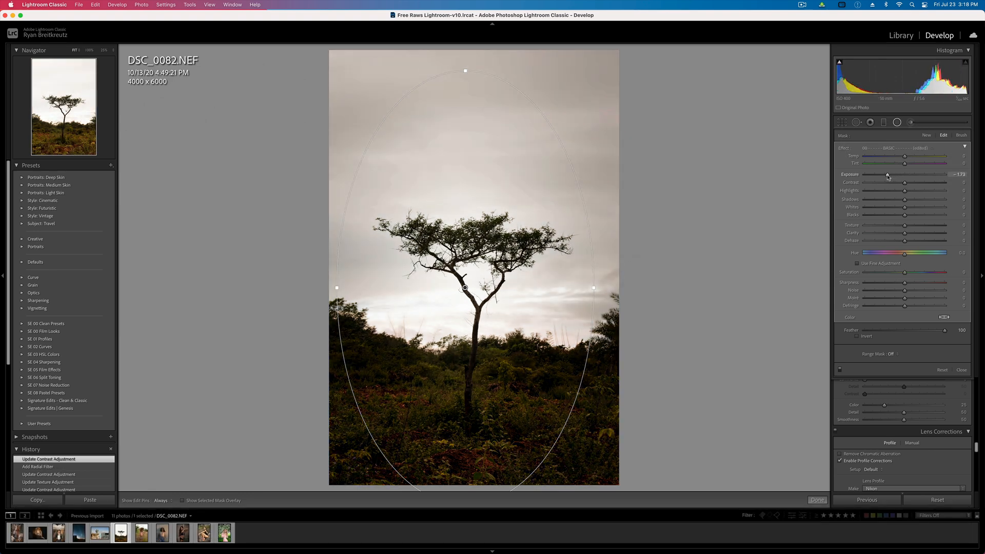
Raise the overall exposure of the photo to +0.36.
{"action": "key", "text": "shift+equal"}
{"action": "key", "text": "shift+equal"}
{"action": "key", "text": "shift+equal"}
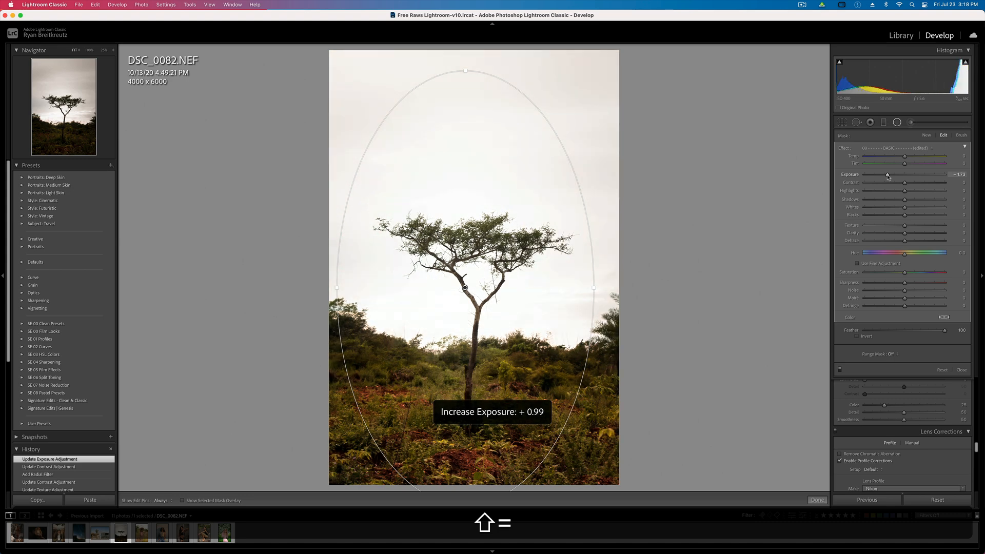
{"action": "key", "text": "shift+minus"}
{"action": "key", "text": "shift+minus"}
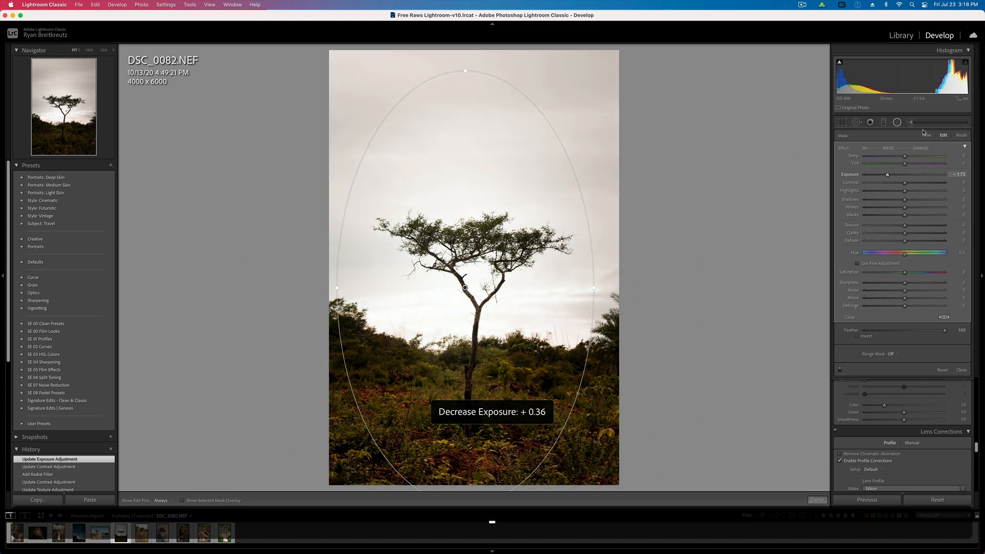
Center the radial filter on the tree and add a luminance range mask of 12 to 100 with its mask preview shown.
{"action": "left_click_drag", "start_coordinate": [475, 305], "coordinate": [487, 302]}
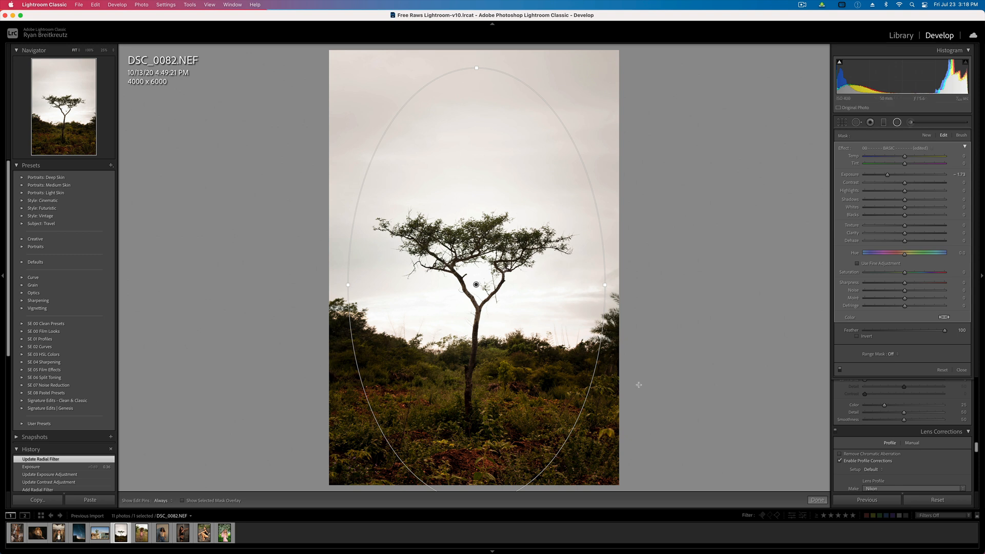
{"action": "left_click", "coordinate": [895, 354]}
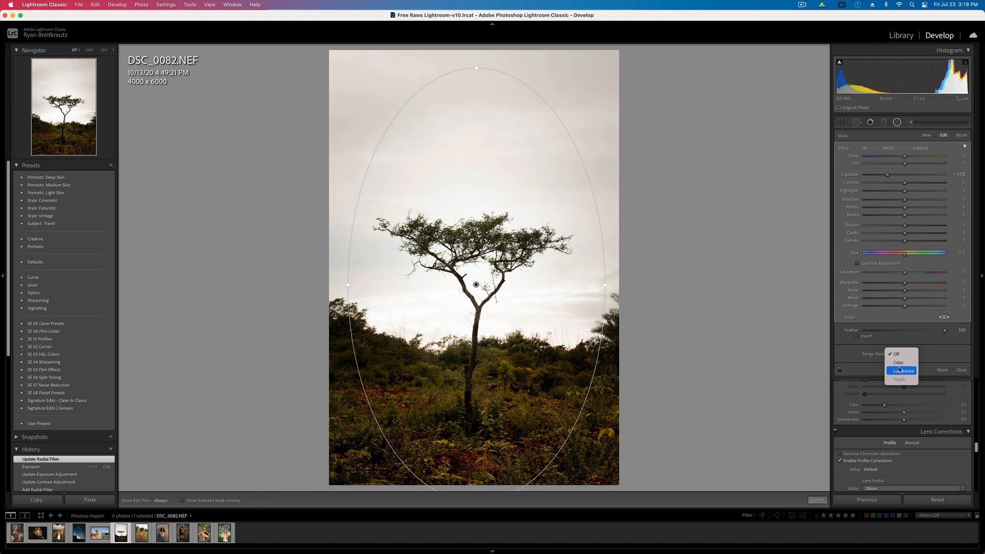
{"action": "left_click", "coordinate": [901, 369]}
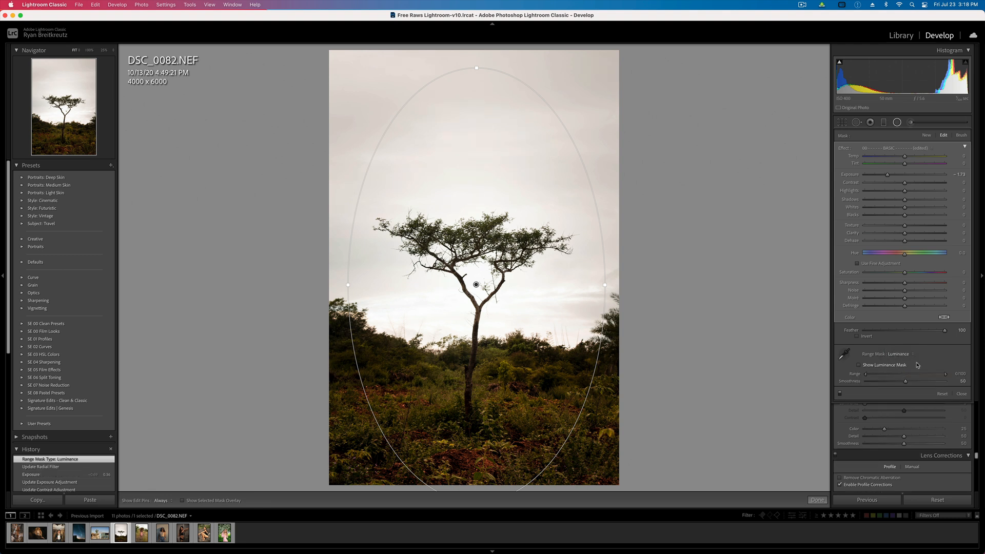
{"action": "mouse_move", "coordinate": [867, 376]}
{"action": "left_mouse_down"}
{"action": "mouse_move", "coordinate": [918, 375]}
{"action": "mouse_move", "coordinate": [852, 379]}
{"action": "mouse_move", "coordinate": [875, 380]}
{"action": "left_mouse_up"}
{"action": "left_click", "coordinate": [860, 365]}
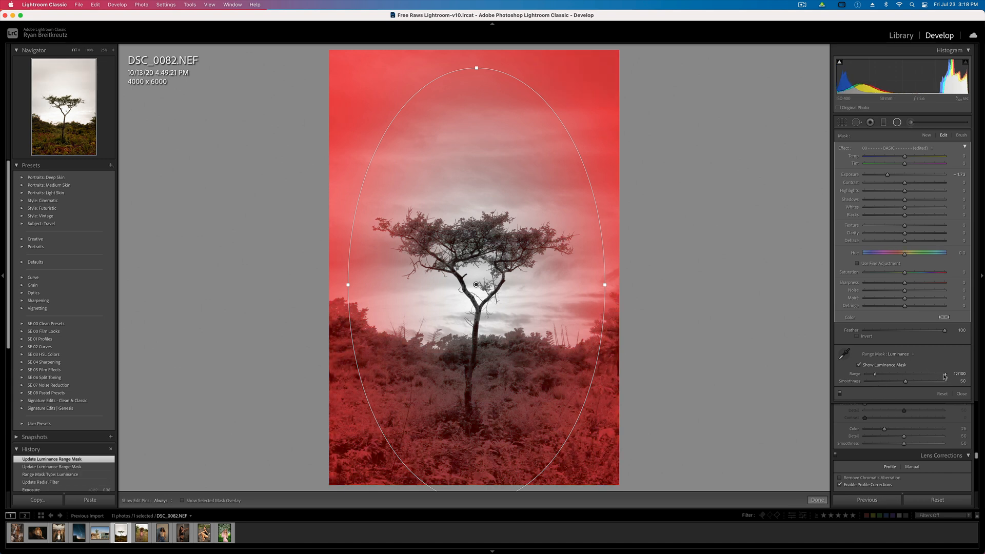
Try luminance ranges of 12 to 39 and 39 to 100 on the radial filter, and delete the filter.
{"action": "left_click_drag", "start_coordinate": [947, 378], "coordinate": [890, 378]}
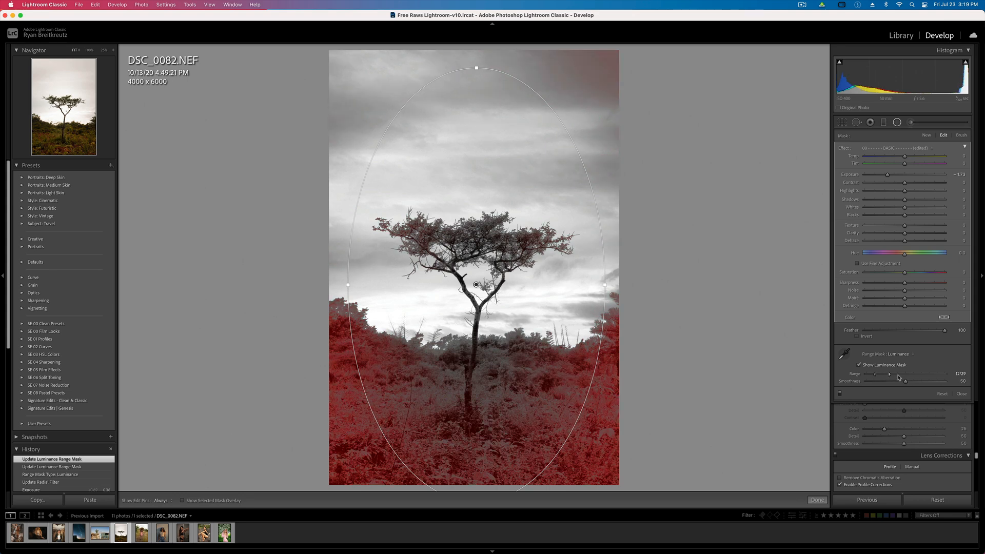
{"action": "double_click", "coordinate": [890, 378]}
{"action": "left_click_drag", "start_coordinate": [876, 376], "coordinate": [898, 380]}
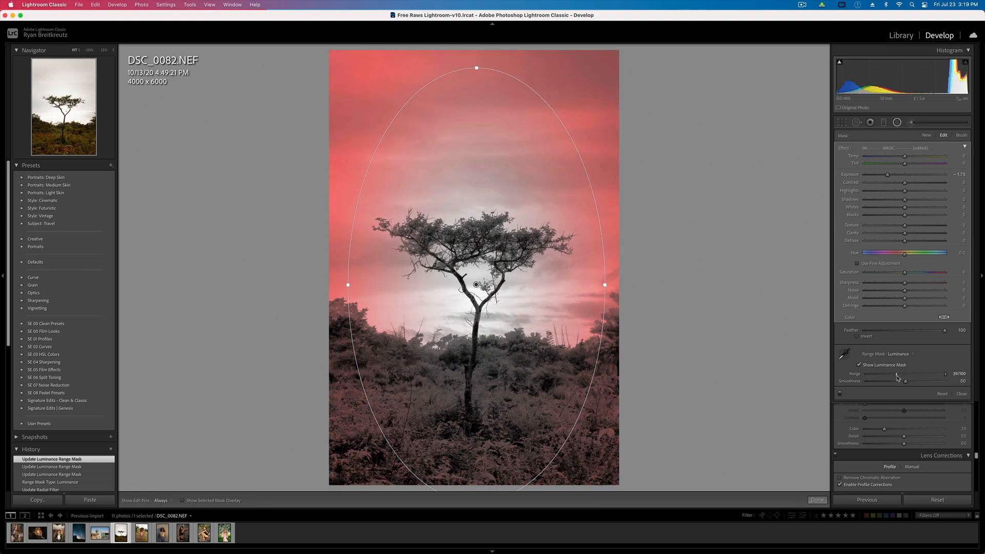
{"action": "left_click_drag", "start_coordinate": [526, 339], "coordinate": [579, 393]}
{"action": "key", "text": "BackSpace"}
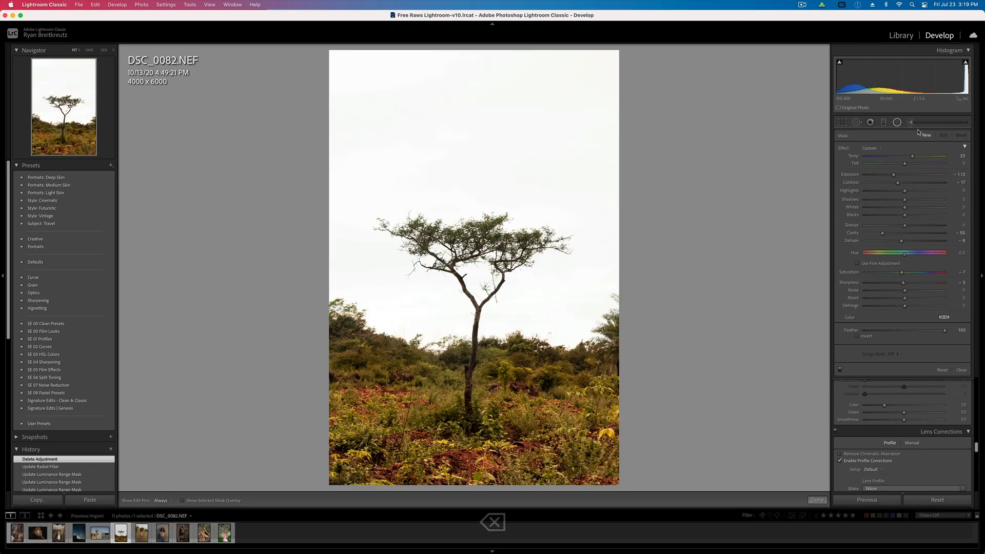
Paint a brush mask about size 38 over the sky, tree and bushes, and turn on its luminance range mask with preview.
{"action": "scroll", "coordinate": [475, 266], "scroll_direction": "up", "scroll_amount": 6}
{"action": "mouse_move", "coordinate": [341, 79]}
{"action": "left_mouse_down"}
{"action": "mouse_move", "coordinate": [363, 110]}
{"action": "mouse_move", "coordinate": [257, 213]}
{"action": "mouse_move", "coordinate": [375, 220]}
{"action": "mouse_move", "coordinate": [451, 260]}
{"action": "mouse_move", "coordinate": [513, 390]}
{"action": "left_mouse_up"}
{"action": "left_click", "coordinate": [891, 381]}
{"action": "left_click", "coordinate": [900, 397]}
{"action": "left_click", "coordinate": [874, 392]}
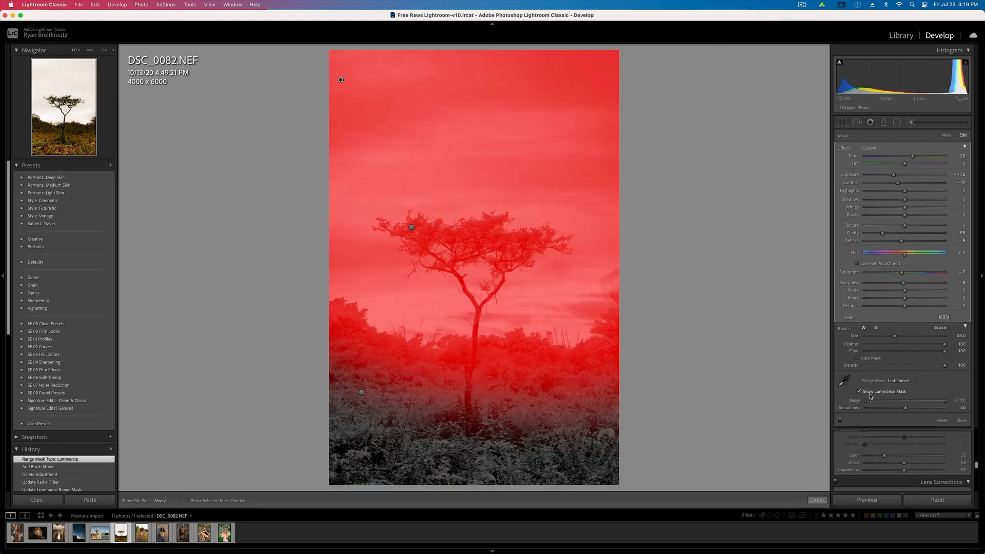
Limit the sky brush mask to a luminance range of 75 to 100 and check its coverage with the overlay.
{"action": "left_click_drag", "start_coordinate": [866, 402], "coordinate": [926, 407]}
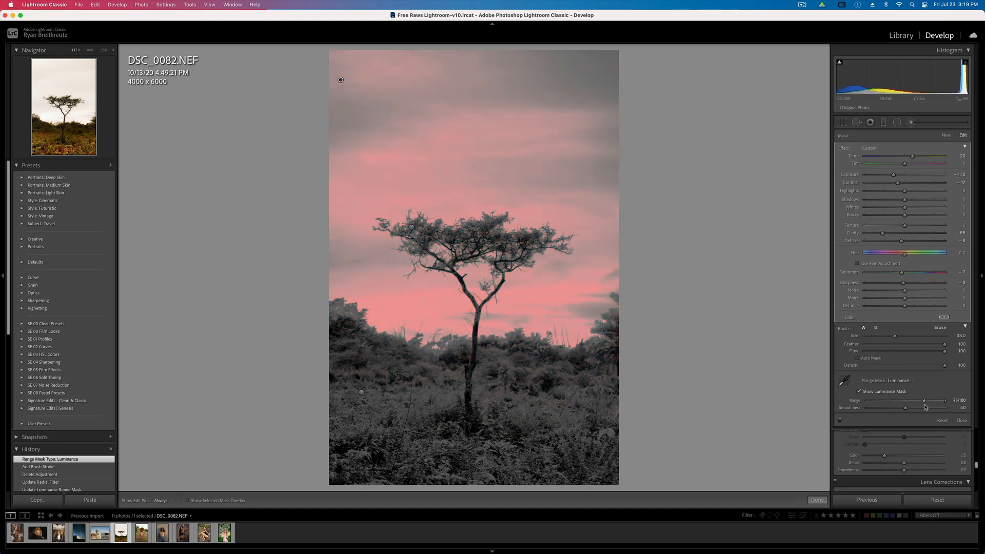
{"action": "key", "text": "o"}
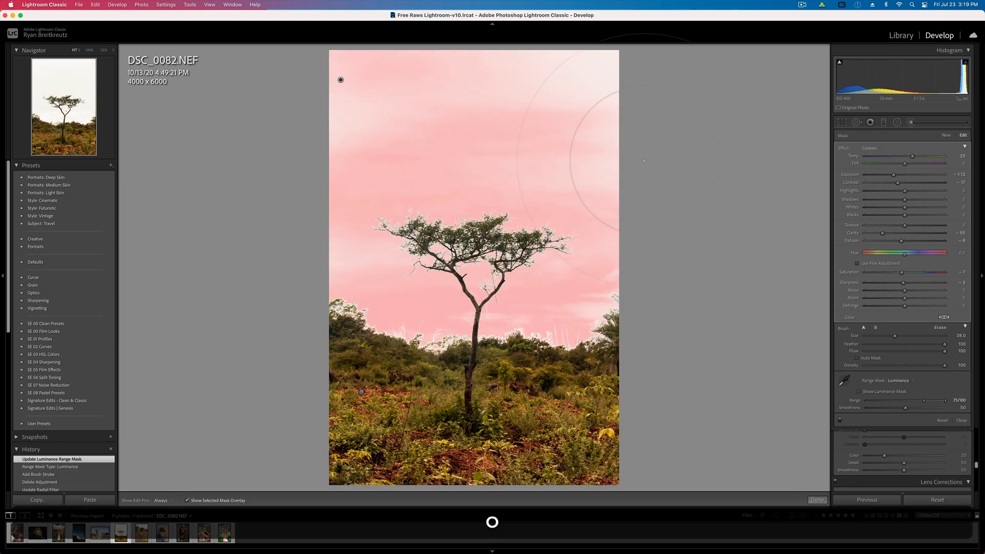
{"action": "key", "text": "o"}
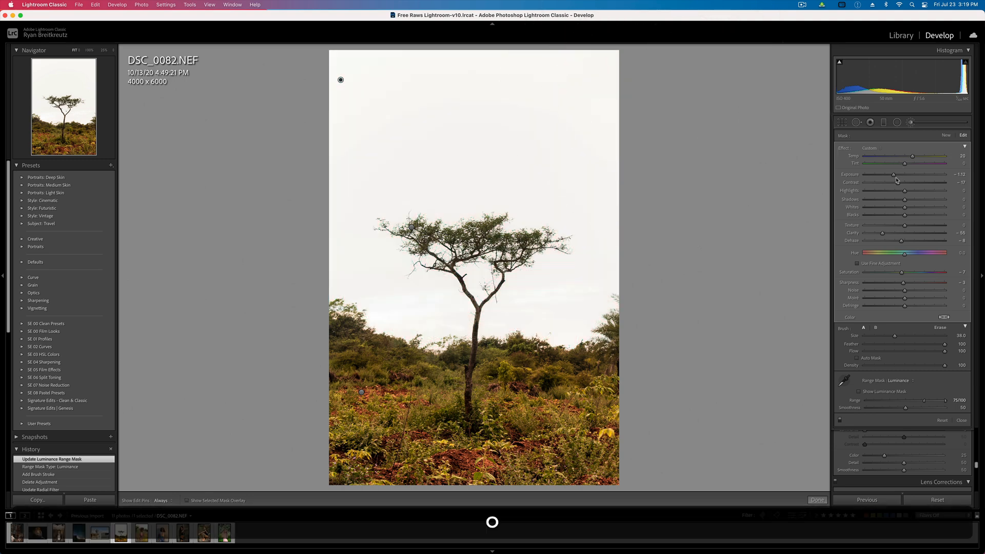
Brighten the sky mask with exposure 4.00 and highlights 23, and soften it with texture about -38 and clarity about -34.
{"action": "left_click_drag", "start_coordinate": [895, 175], "coordinate": [955, 179]}
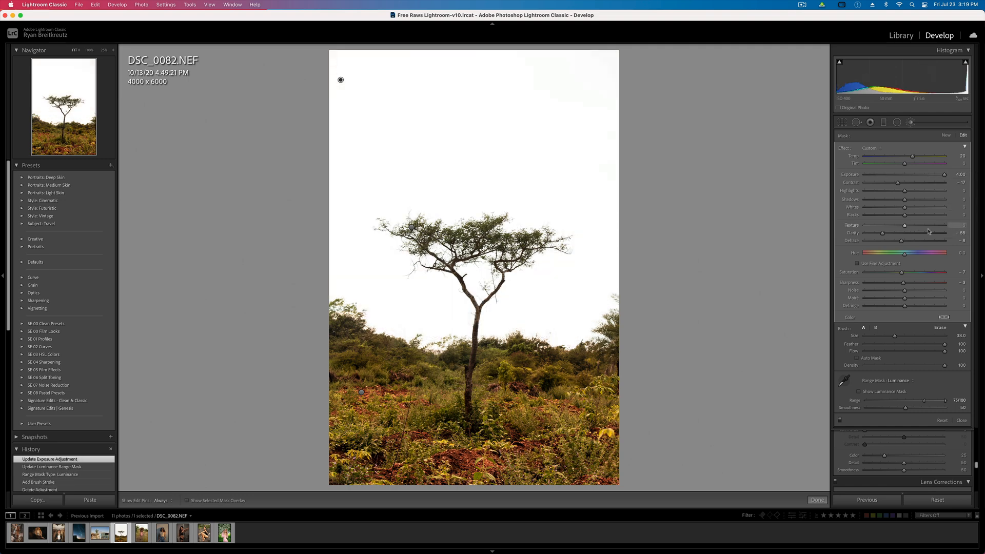
{"action": "left_click_drag", "start_coordinate": [892, 227], "coordinate": [891, 233]}
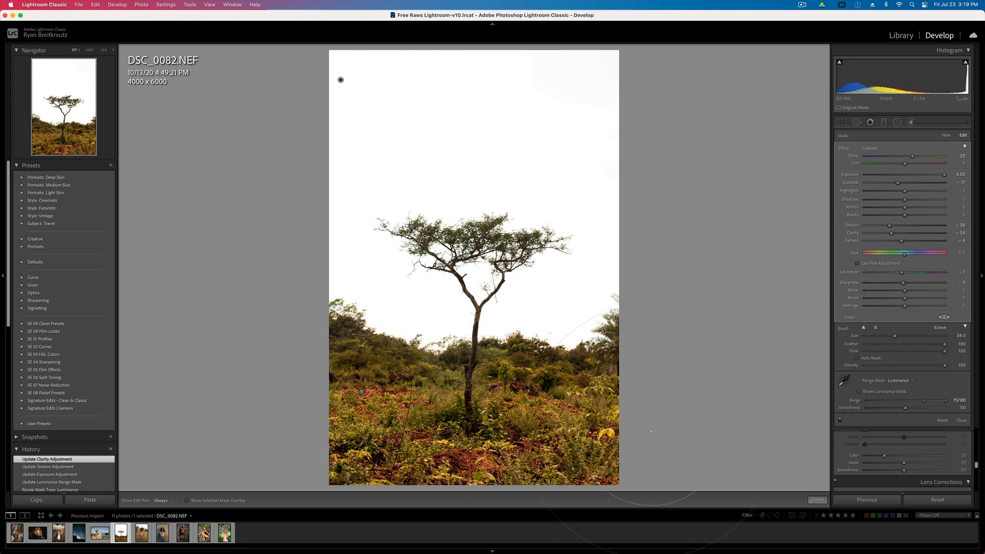
{"action": "key", "text": "BackSpace"}
{"action": "key", "text": "super+z"}
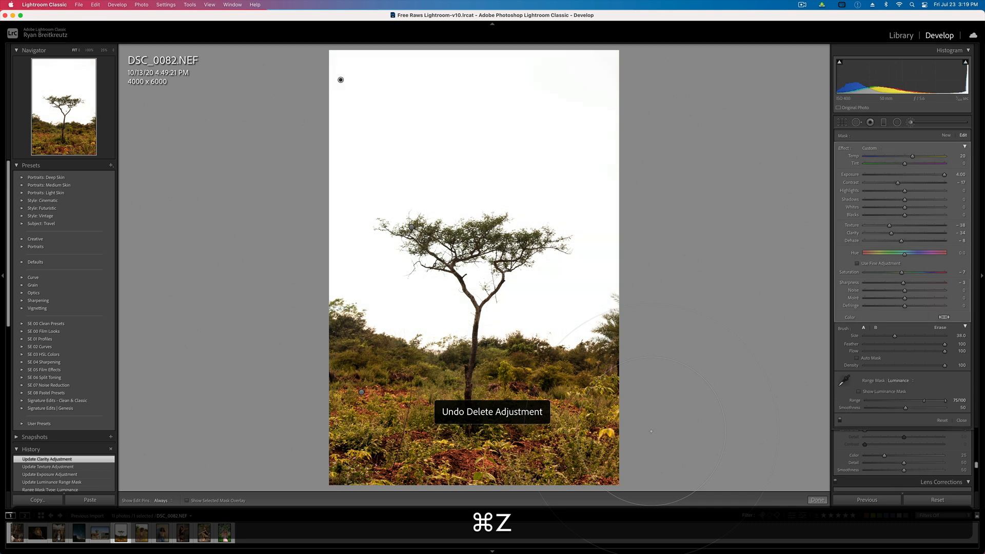
{"action": "left_click_drag", "start_coordinate": [905, 194], "coordinate": [914, 194]}
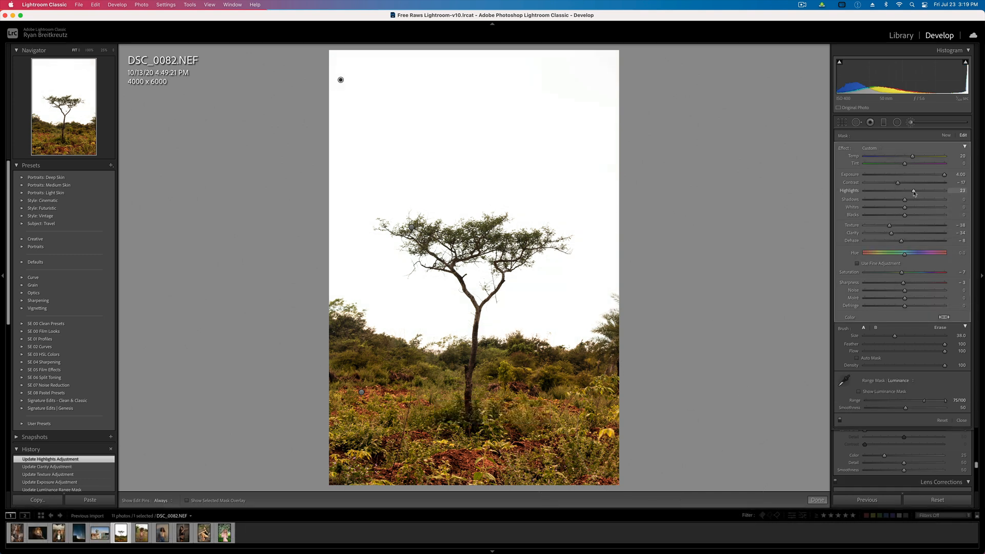
{"action": "key", "text": "Return"}
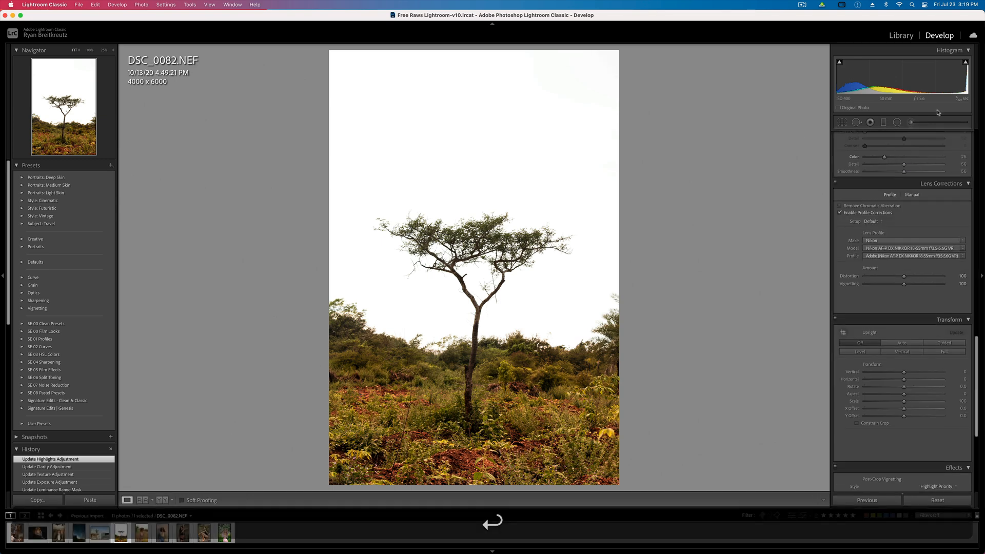
Paint a new darkening brush adjustment of about size 33 across the foreground vegetation.
{"action": "left_click", "coordinate": [911, 123]}
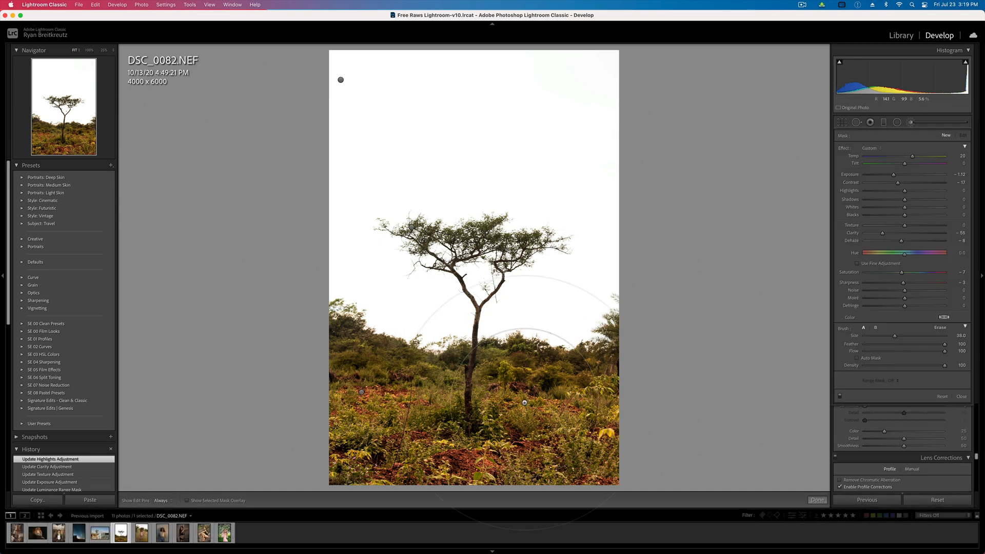
{"action": "scroll", "coordinate": [348, 388], "scroll_direction": "down", "scroll_amount": 5}
{"action": "mouse_move", "coordinate": [346, 384]}
{"action": "left_mouse_down"}
{"action": "mouse_move", "coordinate": [404, 469]}
{"action": "mouse_move", "coordinate": [405, 453]}
{"action": "mouse_move", "coordinate": [449, 481]}
{"action": "mouse_move", "coordinate": [554, 453]}
{"action": "mouse_move", "coordinate": [569, 407]}
{"action": "mouse_move", "coordinate": [606, 393]}
{"action": "mouse_move", "coordinate": [579, 447]}
{"action": "left_mouse_up"}
{"action": "key", "text": "h"}
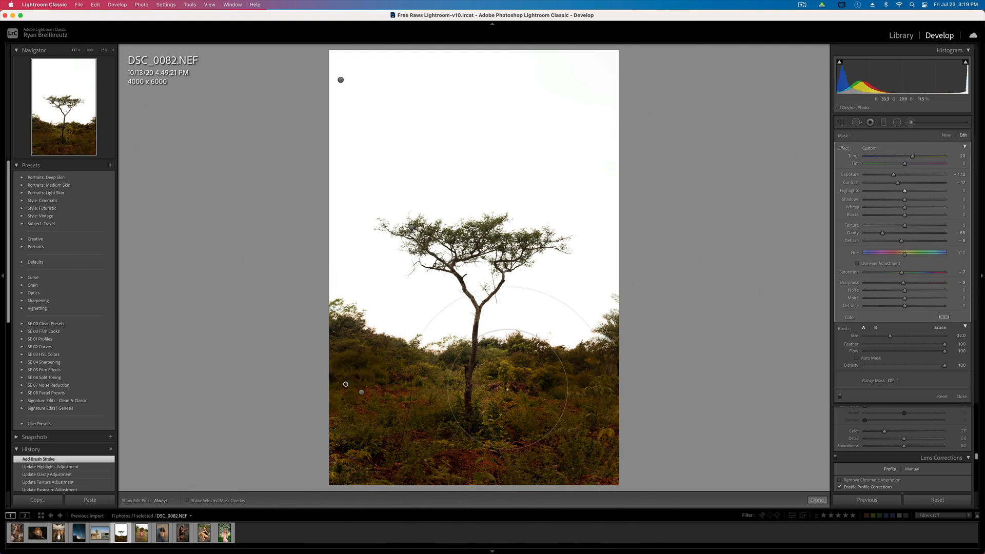
Reduce the brush to size 11 and extend the foreground mask over the unpainted vegetation beside the tree trunk.
{"action": "key", "text": "alt"}
{"action": "scroll", "coordinate": [496, 364], "scroll_direction": "down", "scroll_amount": 5}
{"action": "key", "text": "shift"}
{"action": "scroll", "coordinate": [495, 362], "scroll_direction": "down", "scroll_amount": 8}
{"action": "key", "text": "h"}
{"action": "left_click_drag", "start_coordinate": [494, 380], "coordinate": [499, 423]}
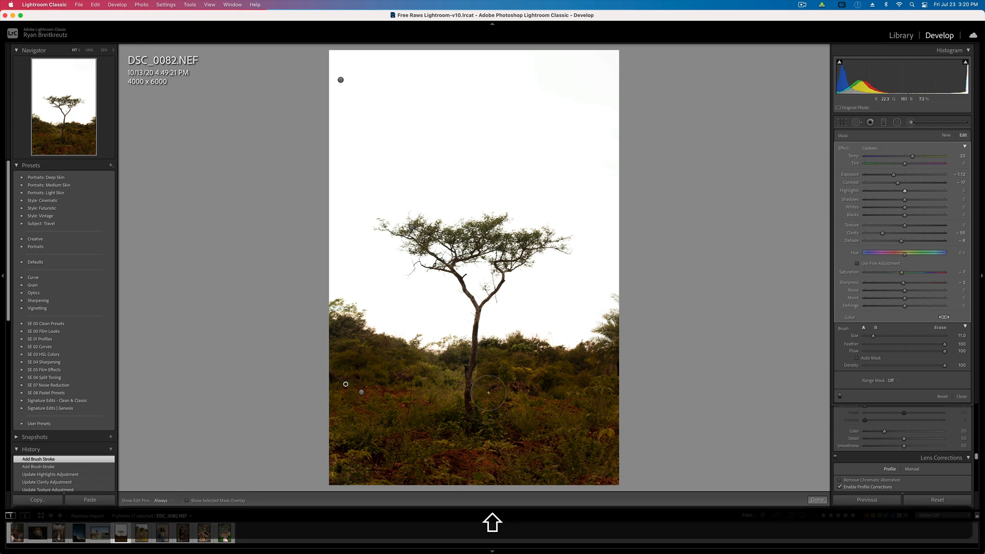
Extend the foreground mask over the vegetation around the base of the tree trunk, softening the size 11 brush to a feather of 70.
{"action": "key", "text": "h"}
{"action": "left_click_drag", "start_coordinate": [487, 397], "coordinate": [545, 398]}
{"action": "key", "text": "shift"}
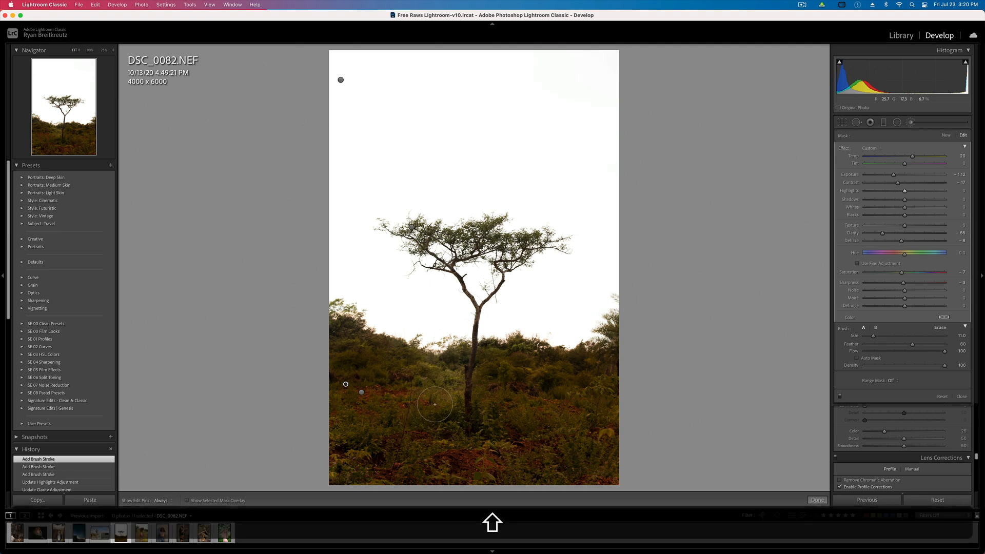
{"action": "mouse_move", "coordinate": [435, 404]}
{"action": "left_mouse_down"}
{"action": "mouse_move", "coordinate": [435, 367]}
{"action": "mouse_move", "coordinate": [419, 393]}
{"action": "mouse_move", "coordinate": [377, 366]}
{"action": "mouse_move", "coordinate": [405, 376]}
{"action": "mouse_move", "coordinate": [379, 422]}
{"action": "left_mouse_up"}
Reset the foreground mask's effects, set its exposure to about -0.84, and set the photo's overall exposure to 0.69.
{"action": "left_click", "coordinate": [843, 150], "text": "alt"}
{"action": "mouse_move", "coordinate": [904, 175]}
{"action": "left_mouse_down"}
{"action": "mouse_move", "coordinate": [887, 178]}
{"action": "mouse_move", "coordinate": [896, 177]}
{"action": "left_mouse_up"}
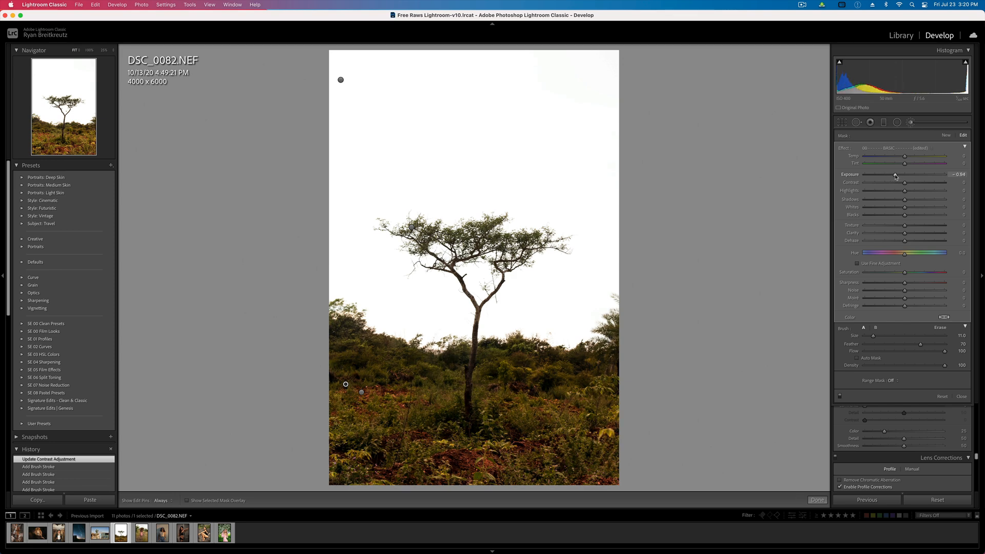
{"action": "key", "text": "shift+equal"}
{"action": "key", "text": "shift+minus"}
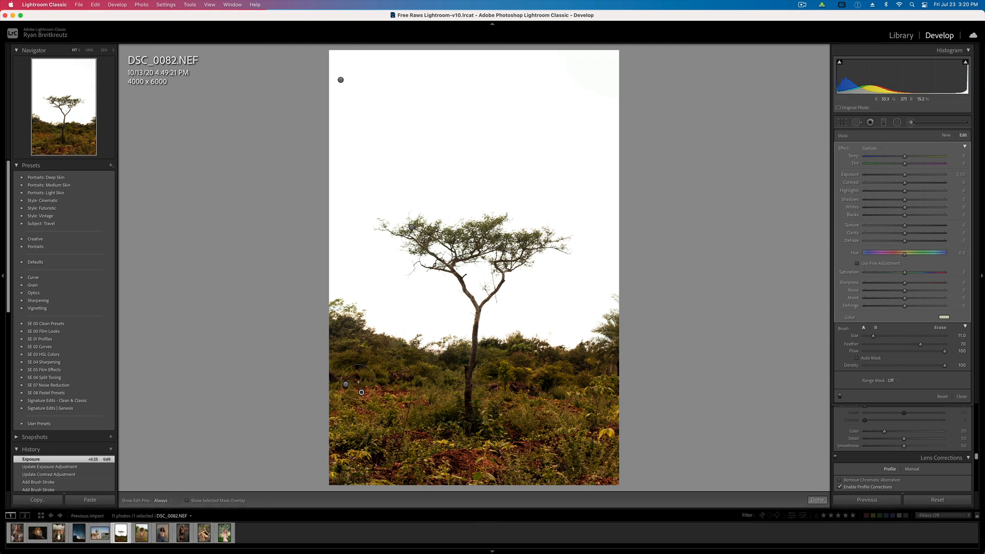
Soften the foreground mask with texture about -37 and clarity about -10, adjust its contrast, and finish the brush edit.
{"action": "left_click", "coordinate": [345, 383]}
{"action": "left_click", "coordinate": [890, 226]}
{"action": "left_click", "coordinate": [898, 234]}
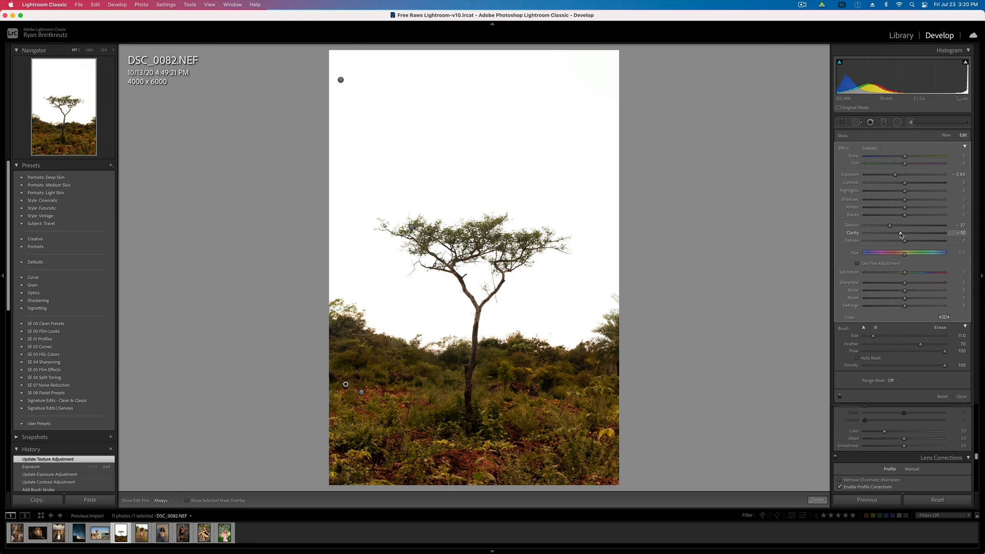
{"action": "mouse_move", "coordinate": [900, 183]}
{"action": "left_mouse_down"}
{"action": "mouse_move", "coordinate": [929, 189]}
{"action": "mouse_move", "coordinate": [887, 186]}
{"action": "mouse_move", "coordinate": [918, 190]}
{"action": "left_mouse_up"}
{"action": "key", "text": "Return"}
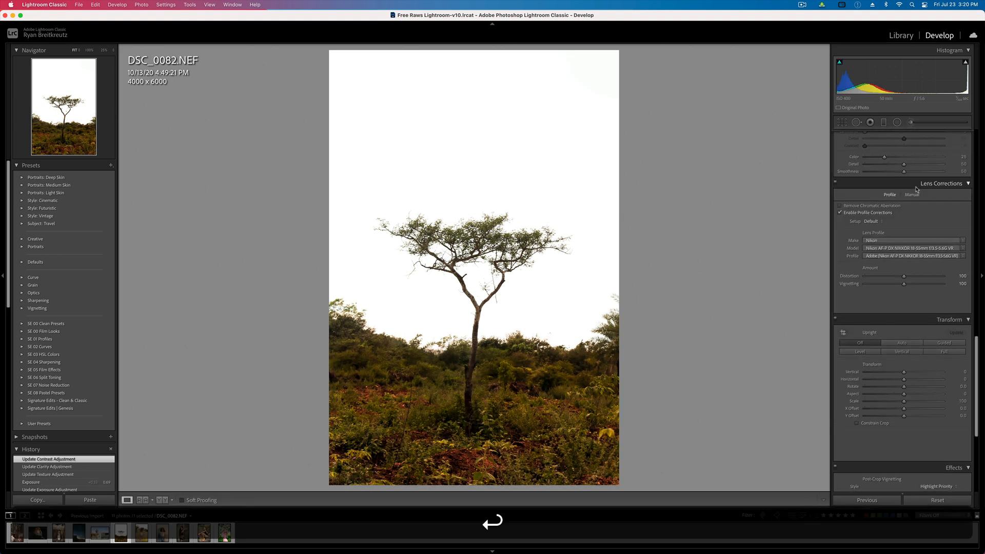
Compare the edited landscape with its original and inspect the tree canopy at 100% zoom.
{"action": "key", "text": "backslash"}
{"action": "key", "text": "backslash"}
{"action": "key", "text": "backslash"}
{"action": "key", "text": "backslash"}
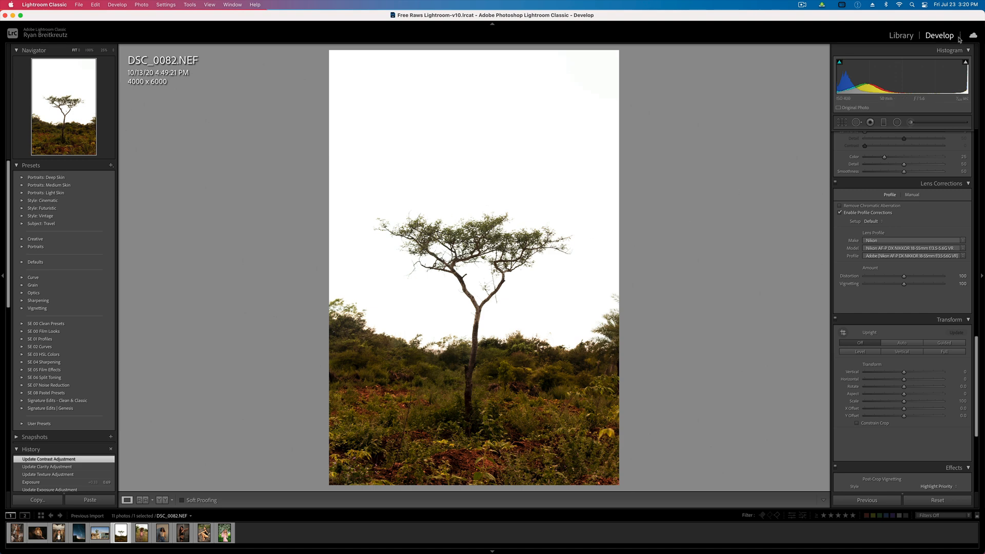
{"action": "left_click", "coordinate": [580, 172]}
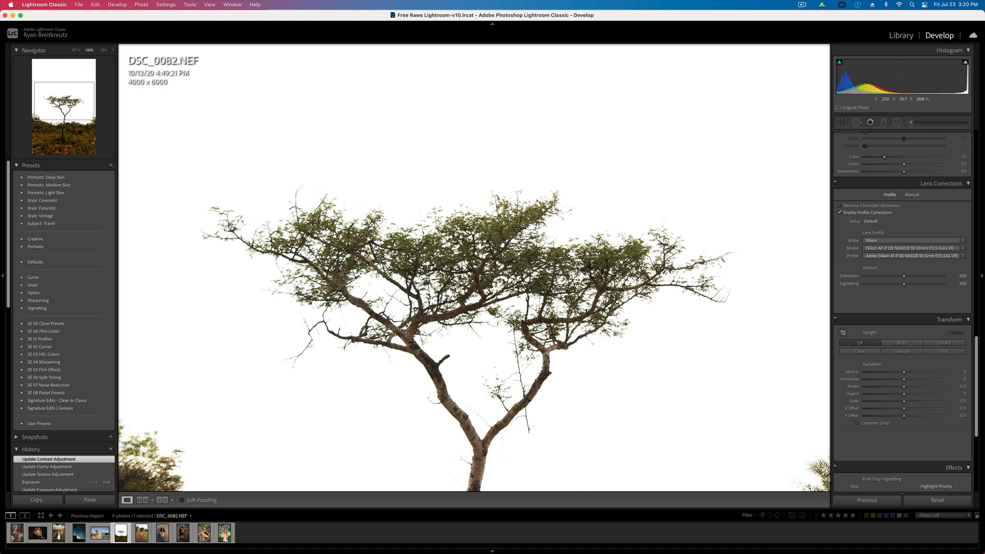
{"action": "left_click", "coordinate": [562, 353]}
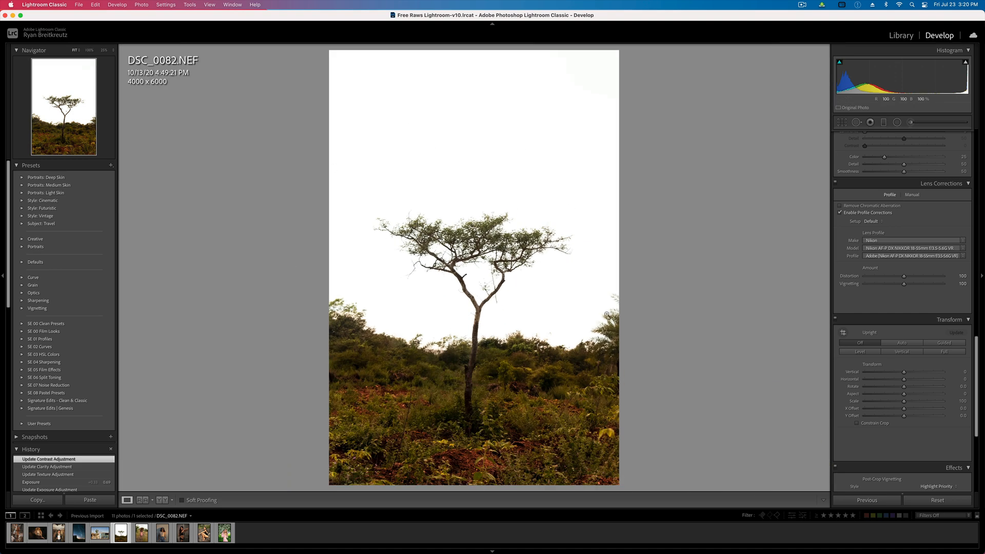
Paint a new size 14 brush adjustment over the tree canopy with only dehaze raised to 27.
{"action": "left_click", "coordinate": [912, 122]}
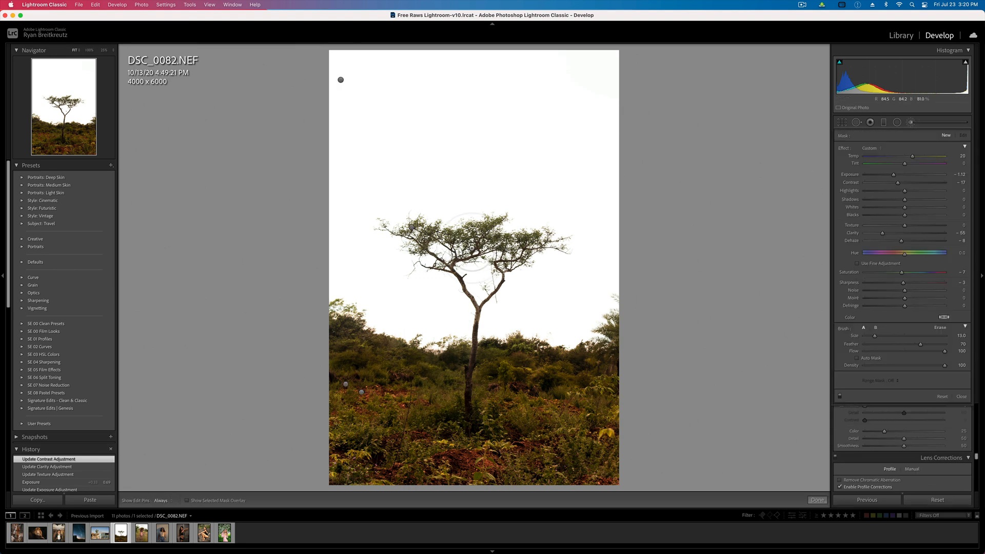
{"action": "mouse_move", "coordinate": [553, 240]}
{"action": "left_mouse_down"}
{"action": "mouse_move", "coordinate": [478, 231]}
{"action": "mouse_move", "coordinate": [450, 213]}
{"action": "mouse_move", "coordinate": [594, 248]}
{"action": "left_mouse_up"}
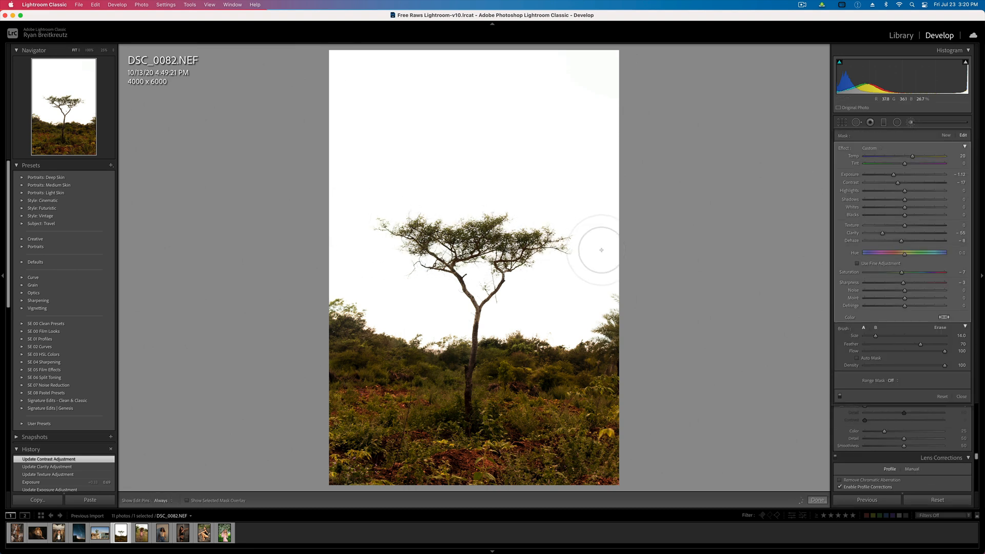
{"action": "left_click", "coordinate": [843, 147], "text": "alt"}
{"action": "mouse_move", "coordinate": [904, 241]}
{"action": "left_mouse_down"}
{"action": "mouse_move", "coordinate": [942, 244]}
{"action": "mouse_move", "coordinate": [915, 247]}
{"action": "left_mouse_up"}
{"action": "key", "text": "h"}
{"action": "mouse_move", "coordinate": [490, 274]}
{"action": "left_mouse_down"}
{"action": "mouse_move", "coordinate": [503, 221]}
{"action": "mouse_move", "coordinate": [590, 233]}
{"action": "left_mouse_up"}
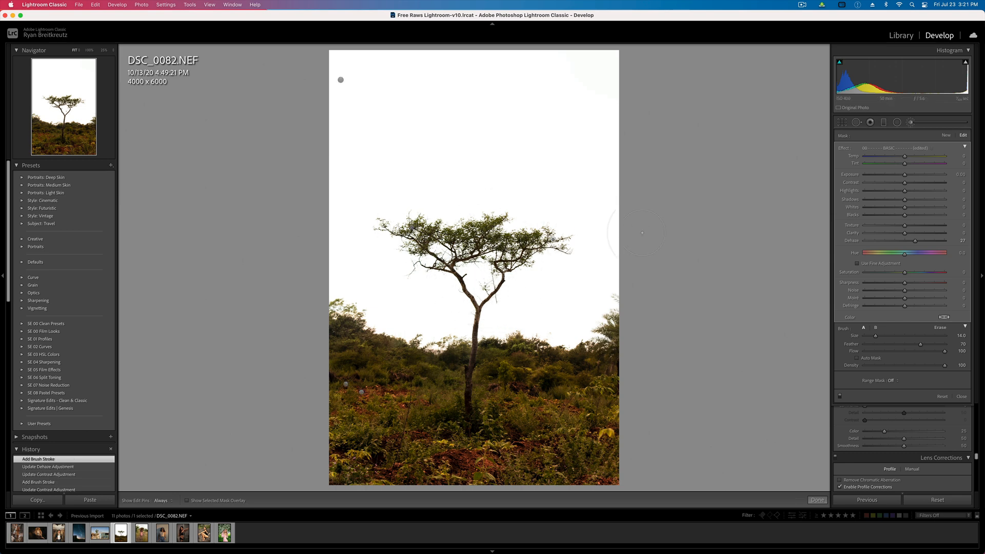
{"action": "key", "text": "Return"}
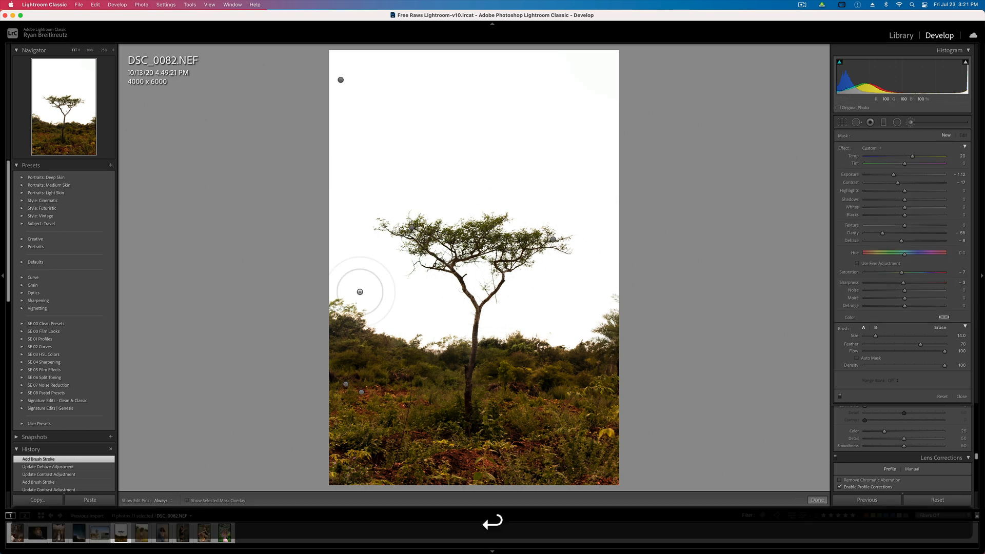
Compare the finished tree photo with its unedited version.
{"action": "key", "text": "backslash"}
{"action": "key", "text": "backslash"}
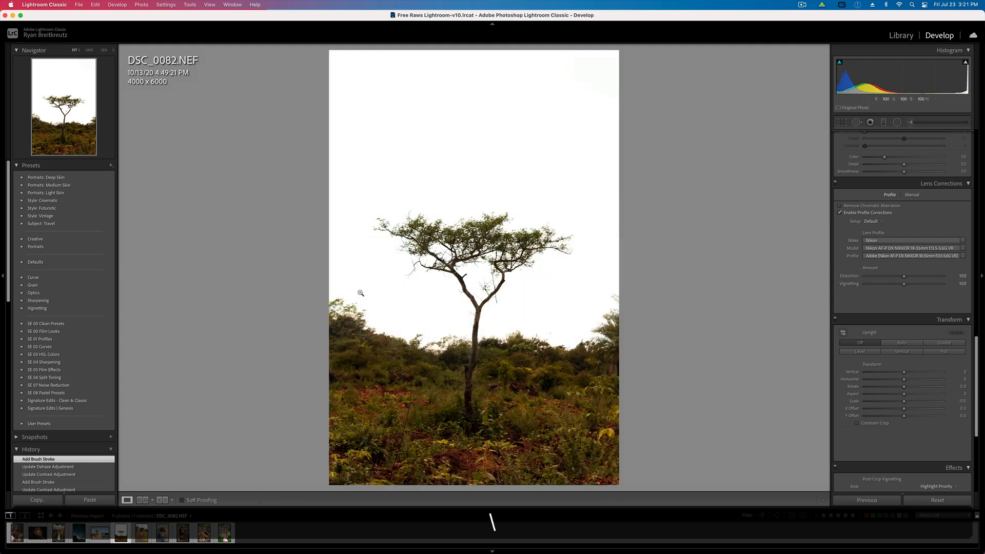
{"action": "key", "text": "backslash"}
{"action": "key", "text": "backslash"}
Open the next photo, the woman in the straw hat, and set its temperature to 5,364 and exposure to +1.65.
{"action": "key", "text": "Right"}
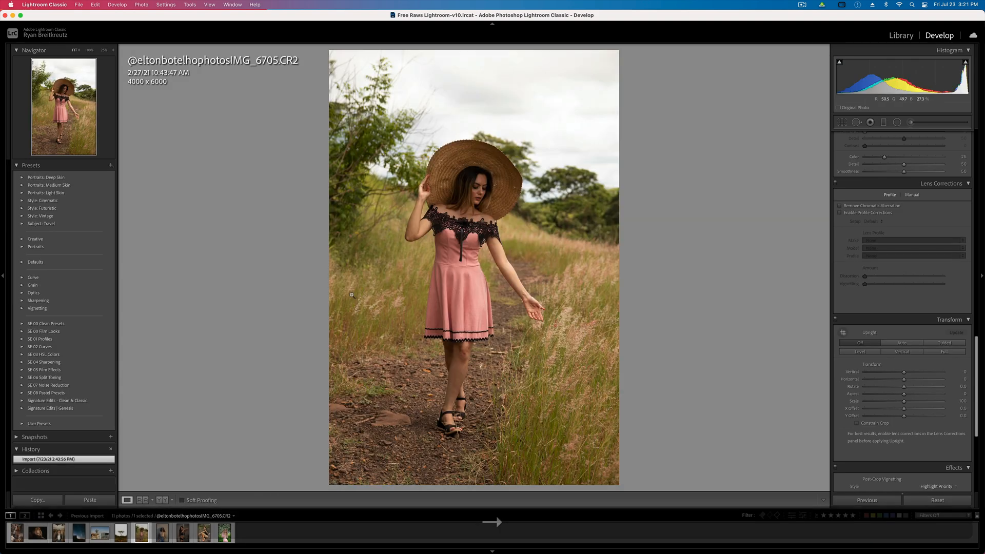
{"action": "scroll", "coordinate": [959, 267], "scroll_direction": "up", "scroll_amount": 15}
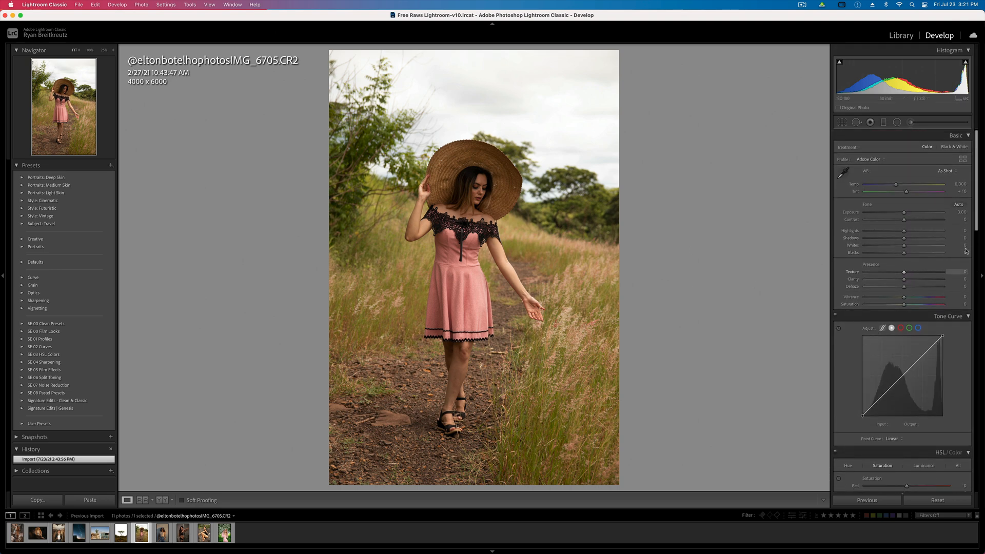
{"action": "left_click_drag", "start_coordinate": [896, 185], "coordinate": [918, 213]}
Shape the portrait's point curve by lowering the white point, adding midtone and shadow points, and lifting the black point.
{"action": "left_click_drag", "start_coordinate": [945, 338], "coordinate": [904, 378]}
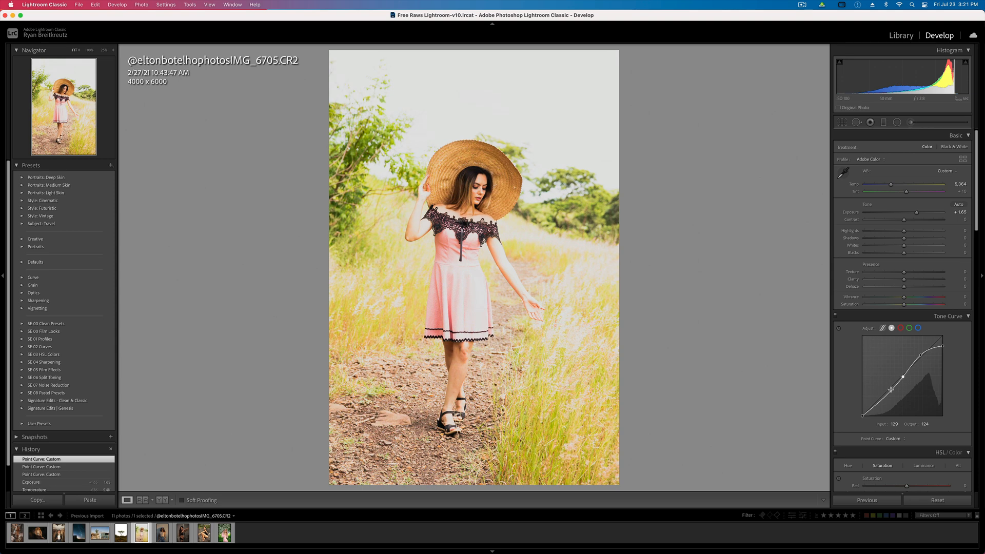
{"action": "left_click", "coordinate": [884, 396]}
{"action": "left_click_drag", "start_coordinate": [862, 416], "coordinate": [863, 401]}
{"action": "left_click_drag", "start_coordinate": [921, 355], "coordinate": [924, 358]}
Set the exposure to +1.98, highlights to -43, shadows to +34, whites to -27 and blacks to +30.
{"action": "key", "text": "shift+equal"}
{"action": "key", "text": "shift+equal"}
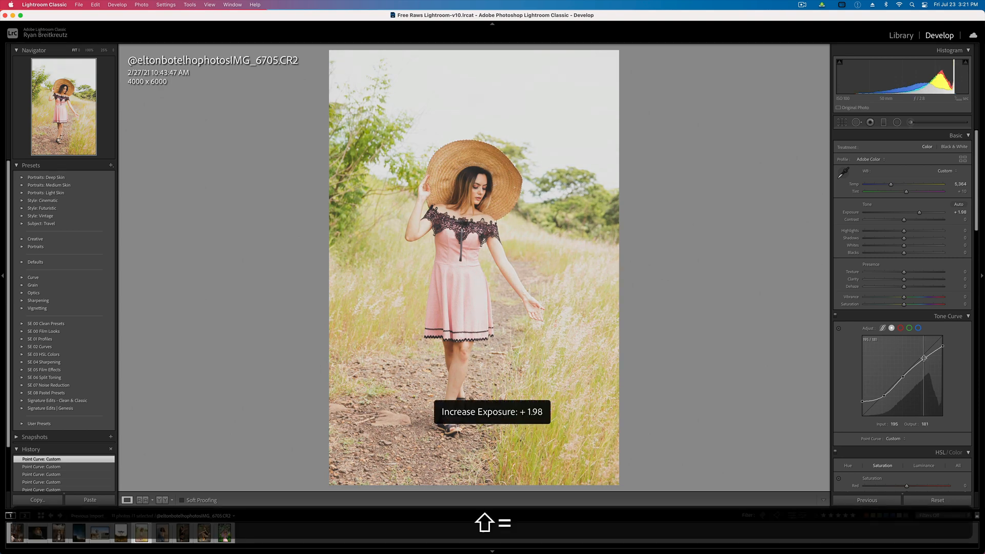
{"action": "key", "text": "shift+minus"}
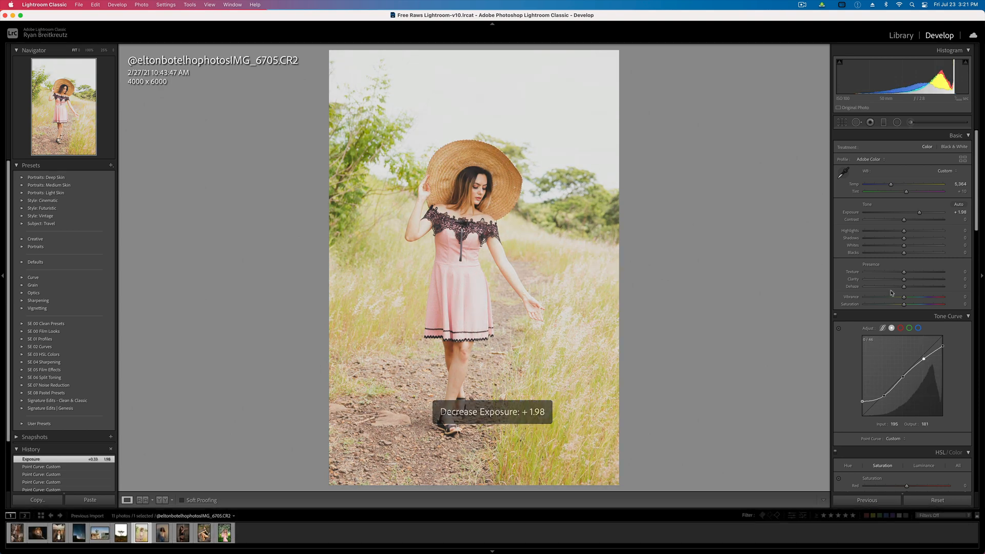
{"action": "scroll", "coordinate": [927, 340], "scroll_direction": "down", "scroll_amount": 2}
{"action": "scroll", "coordinate": [927, 341], "scroll_direction": "up", "scroll_amount": 2}
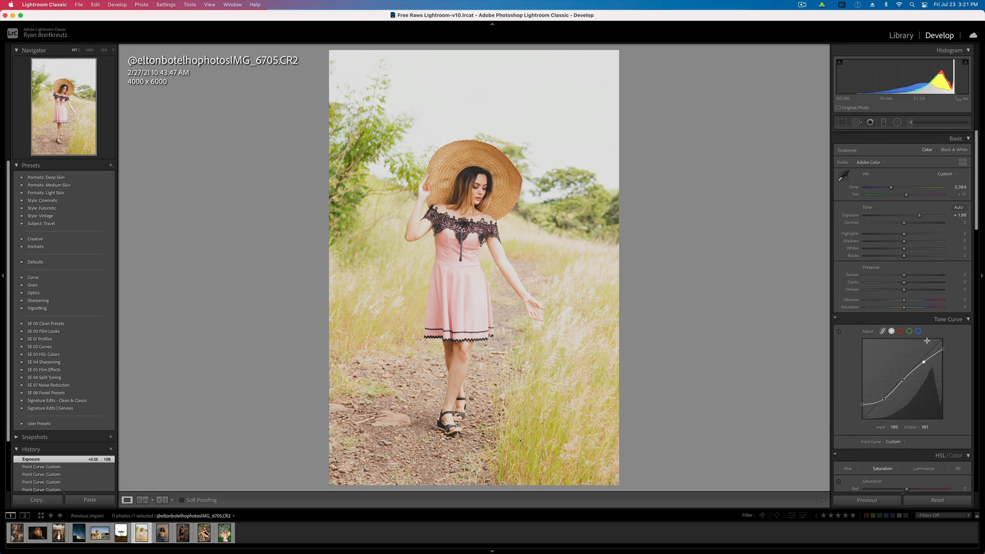
{"action": "left_click_drag", "start_coordinate": [904, 231], "coordinate": [916, 254]}
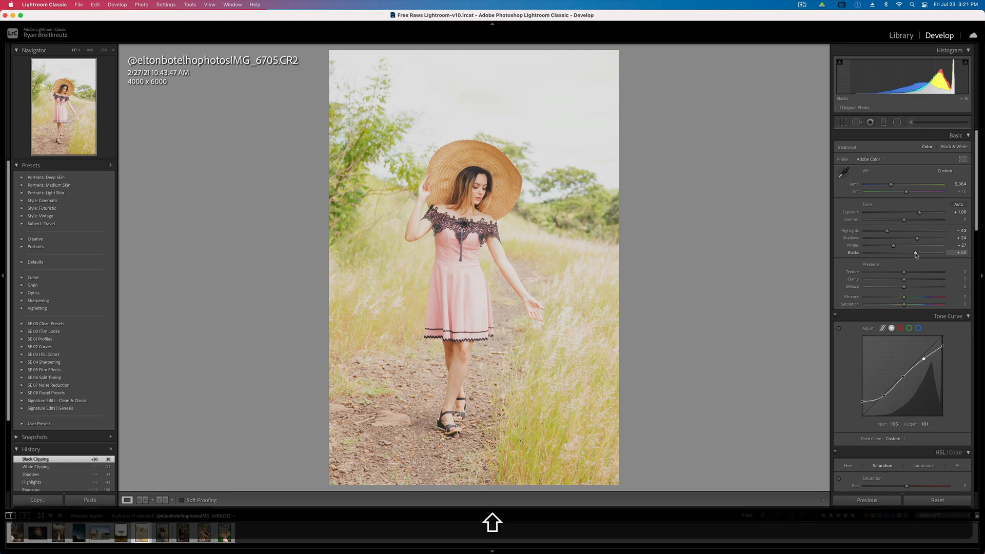
Reduce the exposure to +1.32, return the curve's black point to 0, and set its shadow point to input 73, output 57.
{"action": "key", "text": "shift+minus"}
{"action": "key", "text": "shift+equal"}
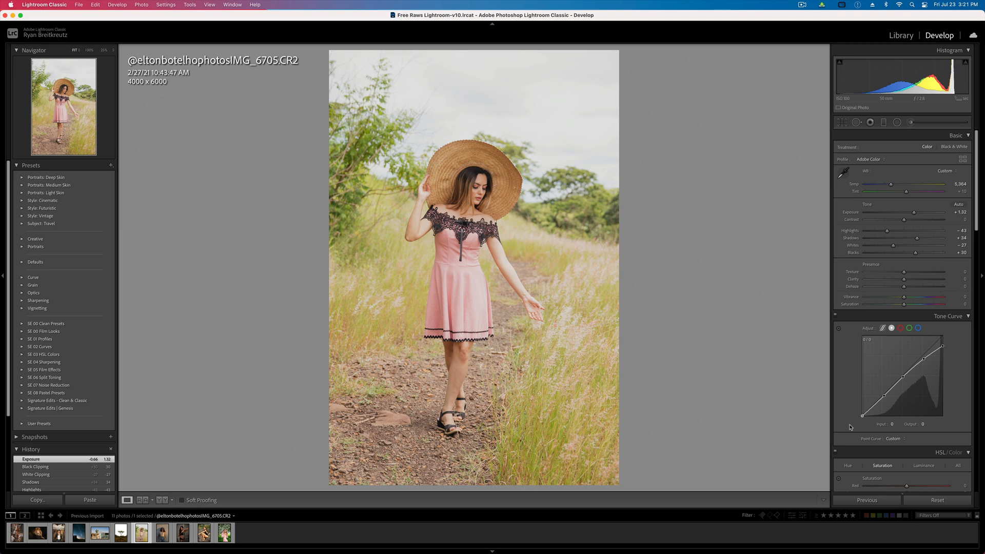
{"action": "left_click_drag", "start_coordinate": [862, 417], "coordinate": [886, 400]}
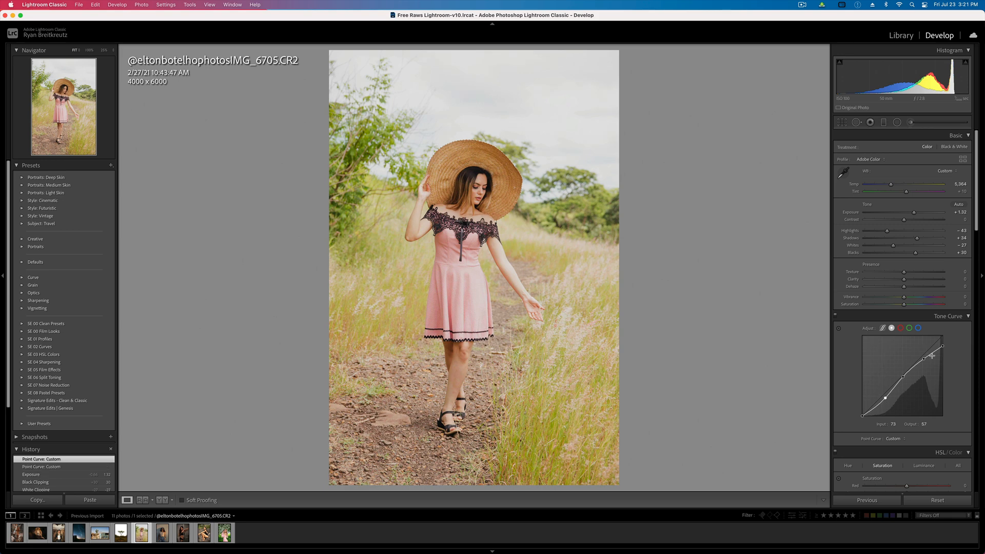
Mute the grass and foliage by setting yellow saturation to -55 and green saturation to about -54.
{"action": "scroll", "coordinate": [932, 356], "scroll_direction": "down", "scroll_amount": 10}
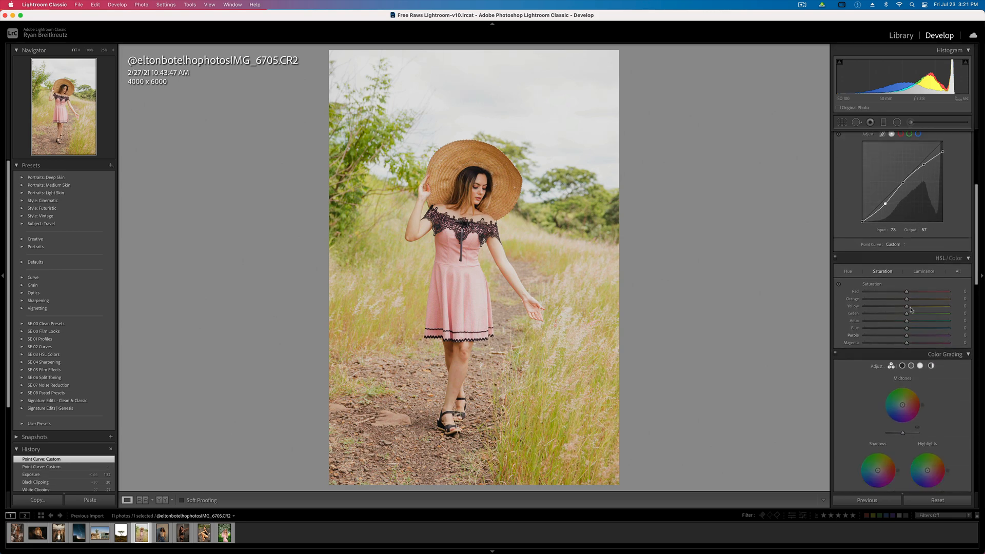
{"action": "left_click", "coordinate": [884, 307]}
{"action": "left_click", "coordinate": [883, 313]}
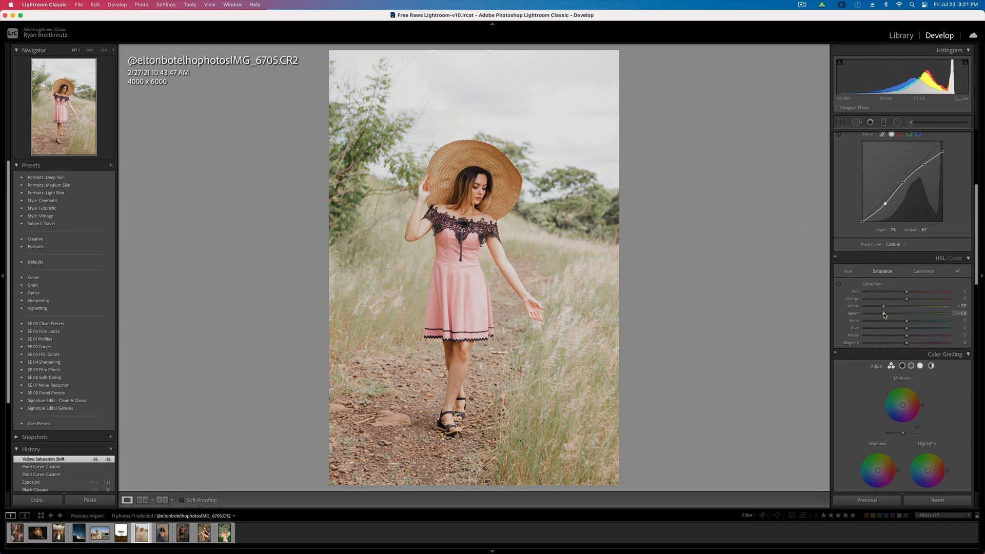
Set the yellow hue to +15, raise the green hue, and set green saturation to -57 and aqua saturation to -58.
{"action": "left_click", "coordinate": [849, 272]}
{"action": "left_click_drag", "start_coordinate": [876, 307], "coordinate": [914, 313]}
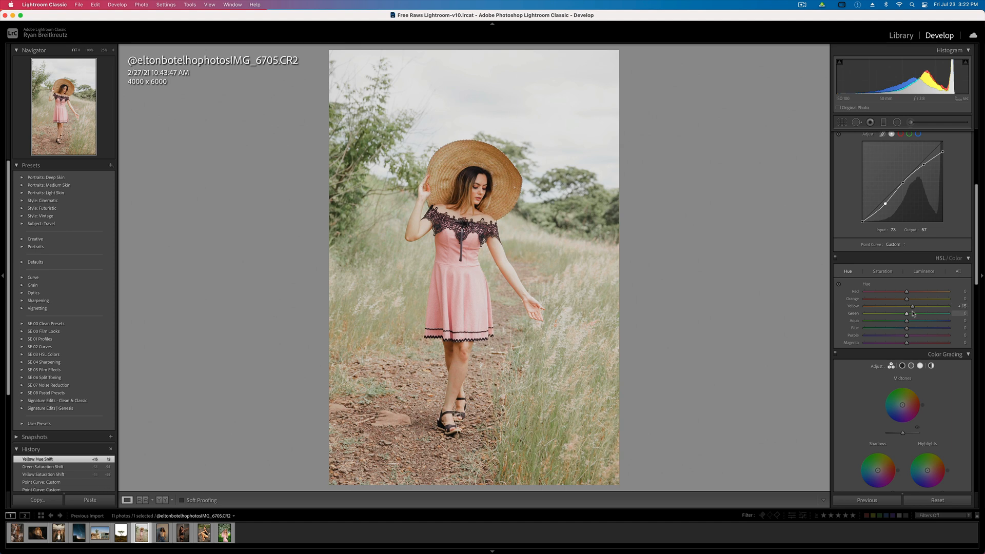
{"action": "left_click", "coordinate": [883, 271]}
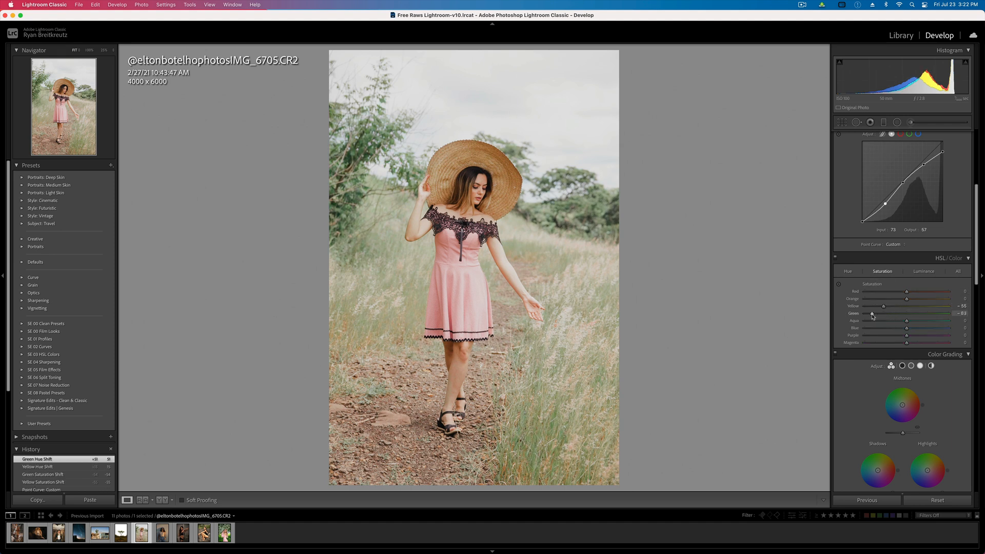
{"action": "left_click_drag", "start_coordinate": [883, 317], "coordinate": [883, 324]}
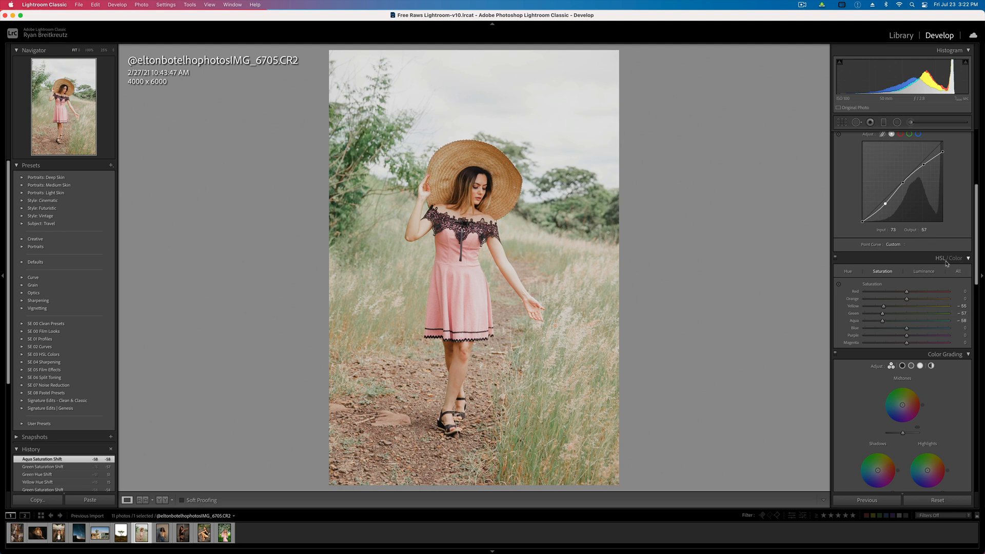
Brighten the vegetation by setting yellow and green luminance to +100 and aqua luminance to +65.
{"action": "left_click", "coordinate": [924, 272]}
{"action": "left_click_drag", "start_coordinate": [907, 313], "coordinate": [864, 308]}
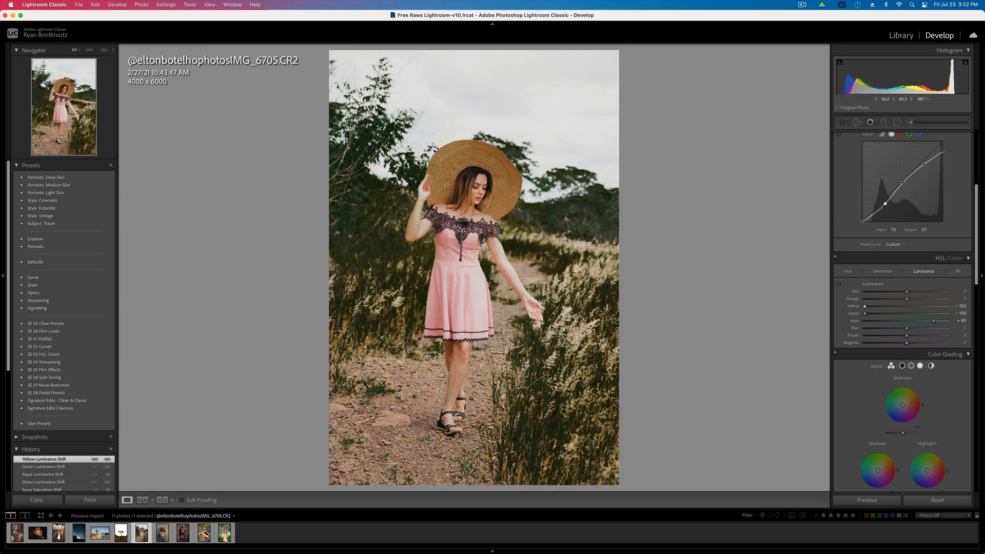
{"action": "left_click_drag", "start_coordinate": [865, 307], "coordinate": [967, 316]}
{"action": "left_click_drag", "start_coordinate": [865, 314], "coordinate": [964, 327]}
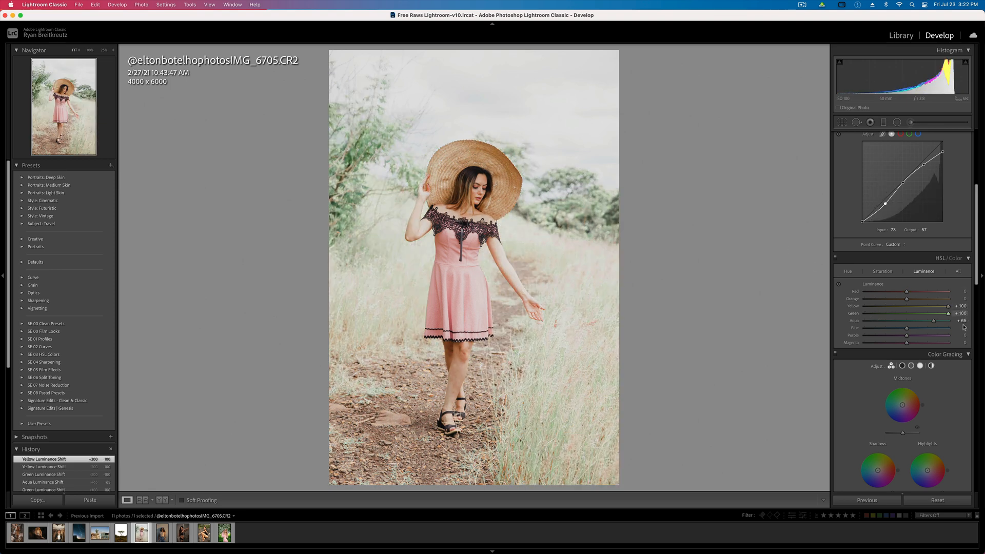
Lower the portrait's exposure to 0.99 and compare the result with the original.
{"action": "key", "text": "shift+minus"}
{"action": "key", "text": "shift+equal"}
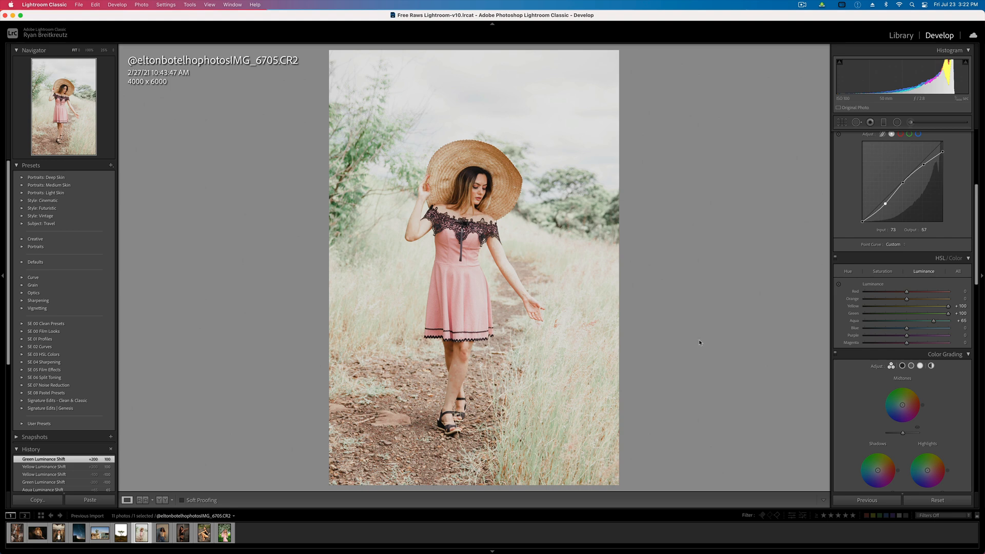
{"action": "key", "text": "shift+minus"}
{"action": "key", "text": "backslash"}
{"action": "key", "text": "backslash"}
{"action": "key", "text": "backslash"}
{"action": "key", "text": "backslash"}
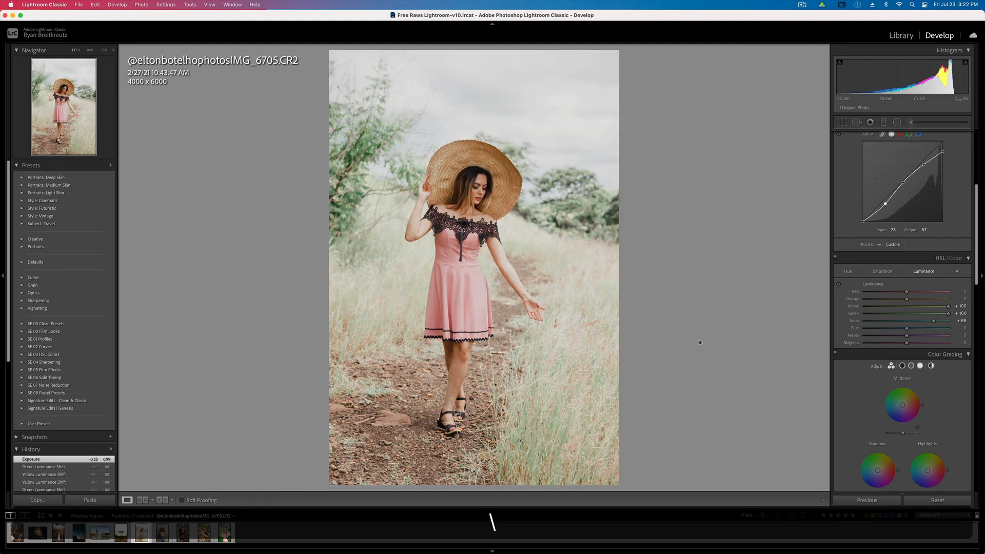
Color grade the midtones, shadows and highlights, with highlights at hue 80, saturation 12 and luminance about +31, and compare with the original.
{"action": "scroll", "coordinate": [913, 362], "scroll_direction": "down", "scroll_amount": 10}
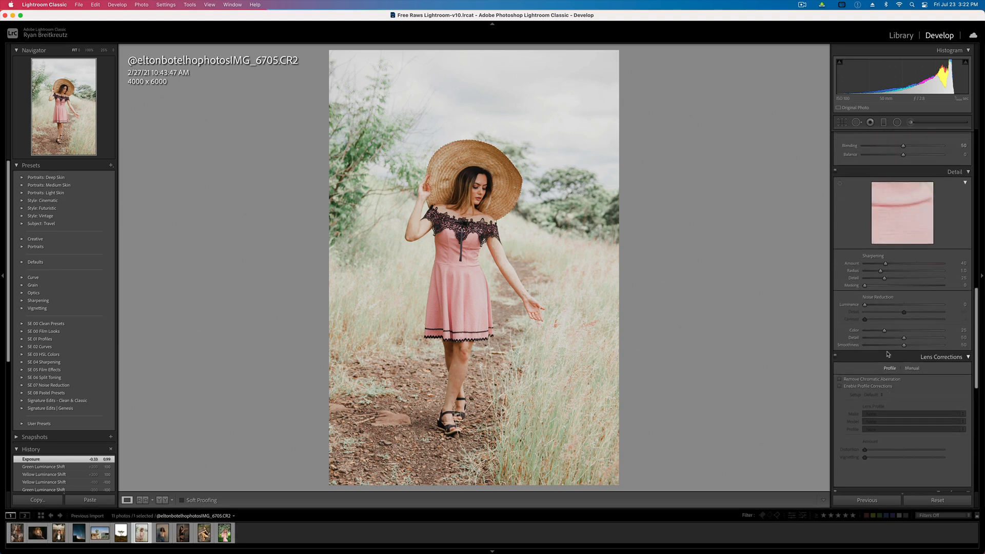
{"action": "scroll", "coordinate": [887, 351], "scroll_direction": "up", "scroll_amount": 3}
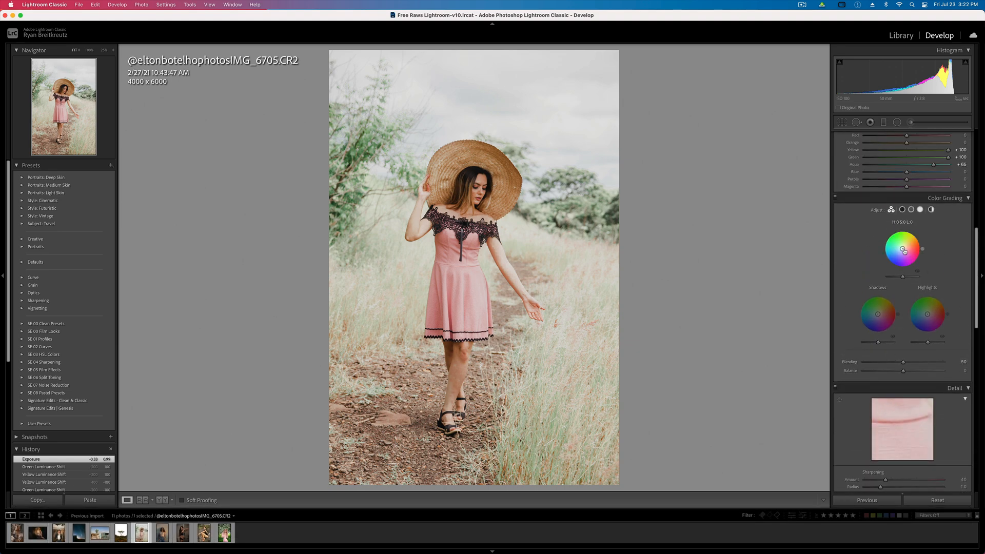
{"action": "left_click_drag", "start_coordinate": [904, 248], "coordinate": [904, 248]}
{"action": "mouse_move", "coordinate": [928, 315]}
{"action": "left_mouse_down"}
{"action": "mouse_move", "coordinate": [870, 312]}
{"action": "mouse_move", "coordinate": [882, 315]}
{"action": "mouse_move", "coordinate": [870, 342]}
{"action": "mouse_move", "coordinate": [933, 345]}
{"action": "left_mouse_up"}
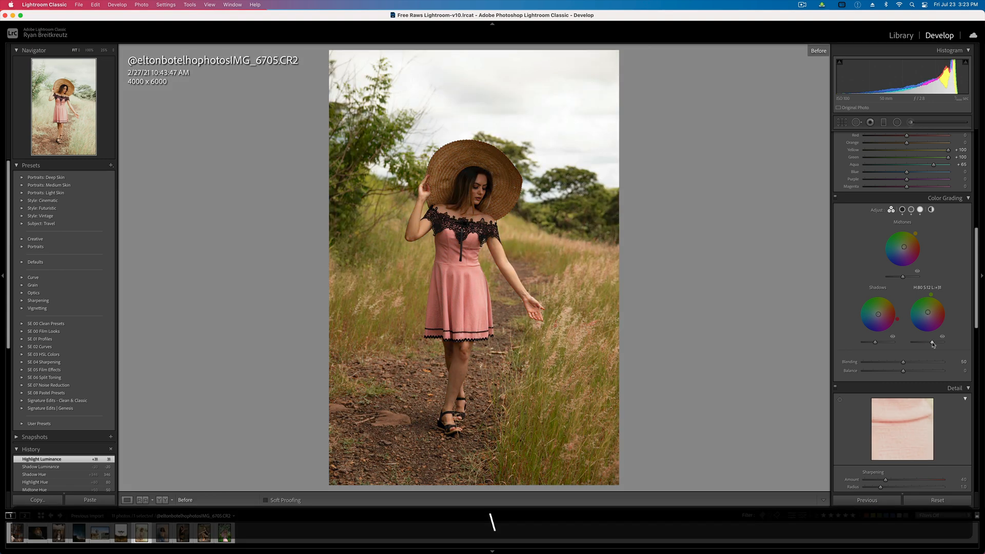
{"action": "key", "text": "backslash"}
{"action": "key", "text": "backslash"}
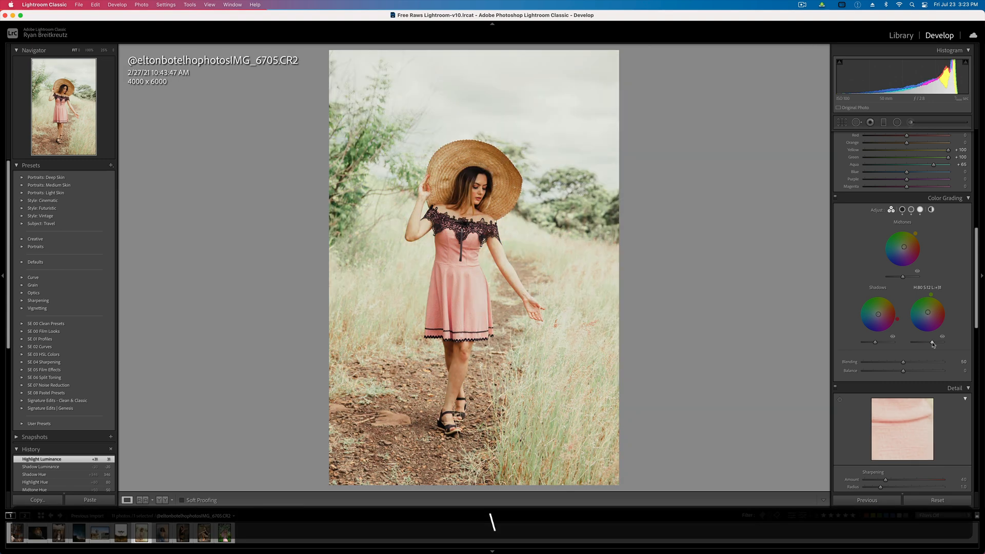
Open IMG_3446.CR2 and set temperature to 4,845, exposure to +0.99, contrast to +33 and highlights to -28.
{"action": "key", "text": "Right"}
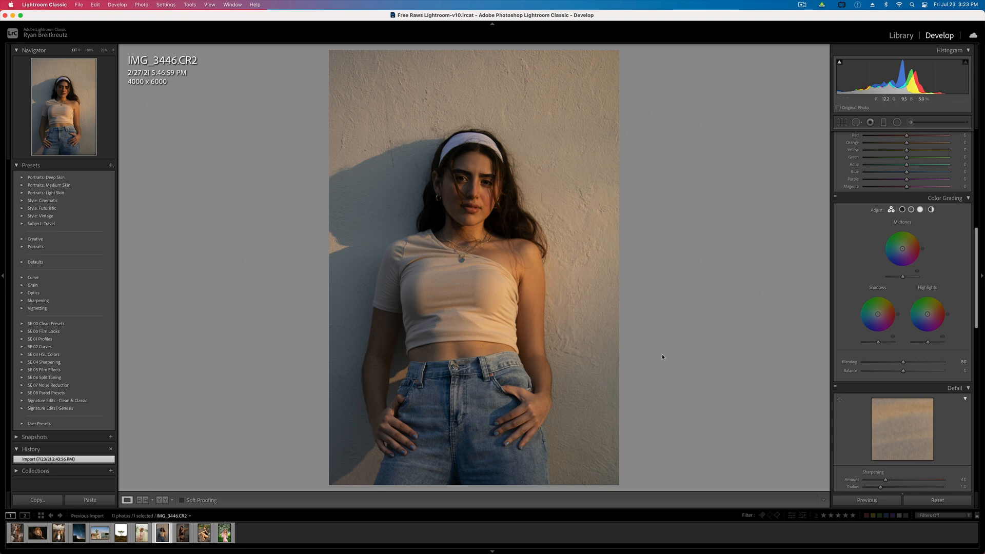
{"action": "scroll", "coordinate": [906, 204], "scroll_direction": "up", "scroll_amount": 10}
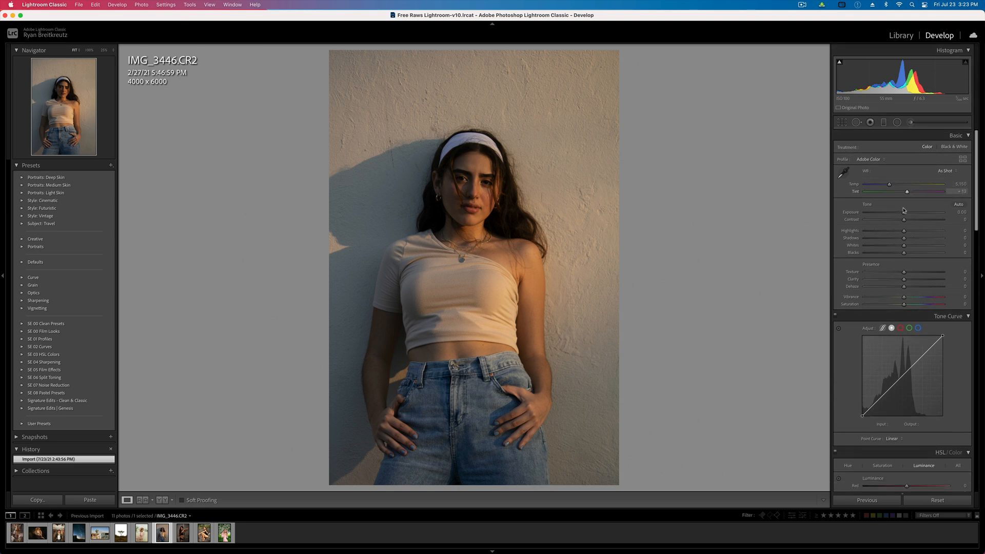
{"action": "left_click_drag", "start_coordinate": [905, 213], "coordinate": [917, 219]}
{"action": "left_click_drag", "start_coordinate": [890, 185], "coordinate": [888, 186]}
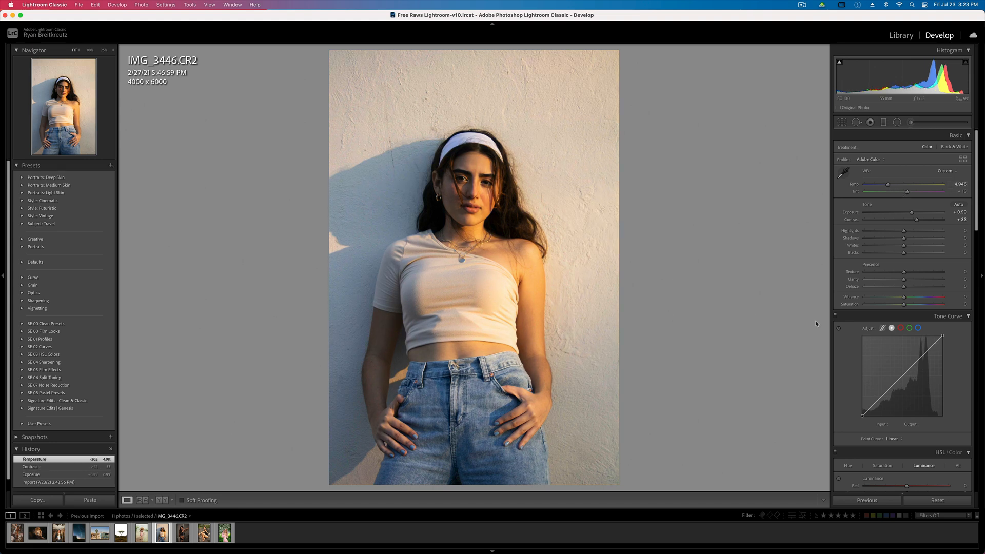
{"action": "left_click_drag", "start_coordinate": [905, 231], "coordinate": [893, 231]}
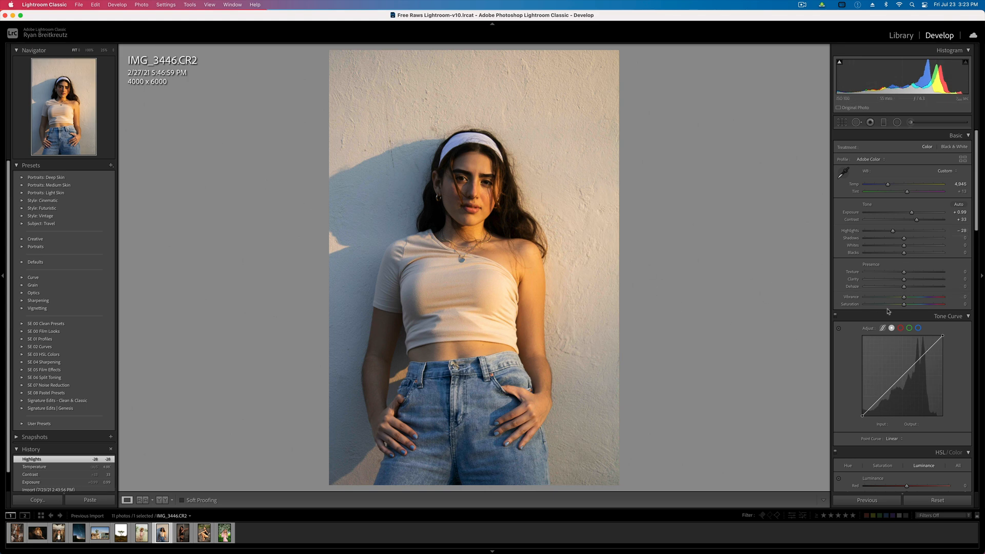
Set the red primary hue to -28 in the calibration and compare the photo with and without it.
{"action": "scroll", "coordinate": [879, 308], "scroll_direction": "down", "scroll_amount": 20}
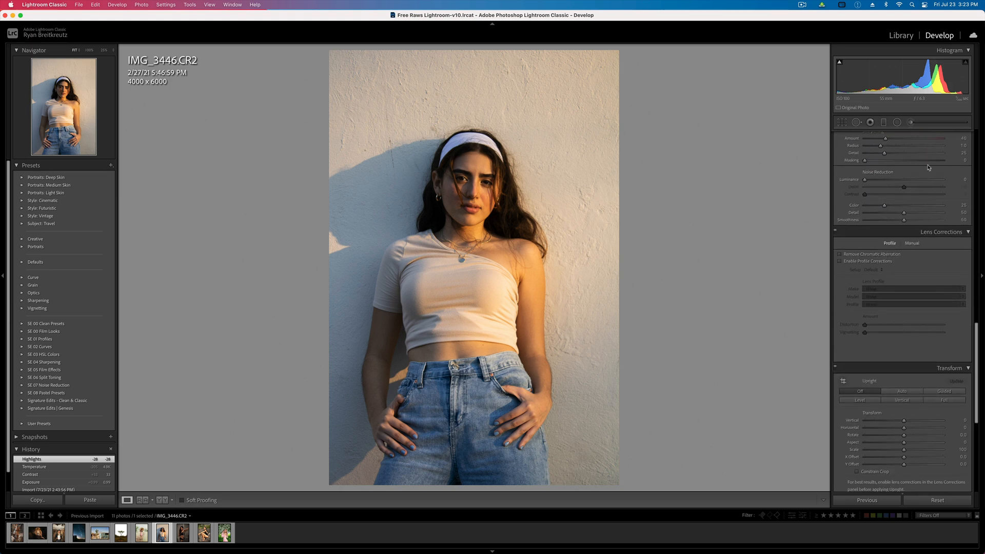
{"action": "scroll", "coordinate": [914, 308], "scroll_direction": "down", "scroll_amount": 10}
{"action": "left_click_drag", "start_coordinate": [898, 426], "coordinate": [894, 428]}
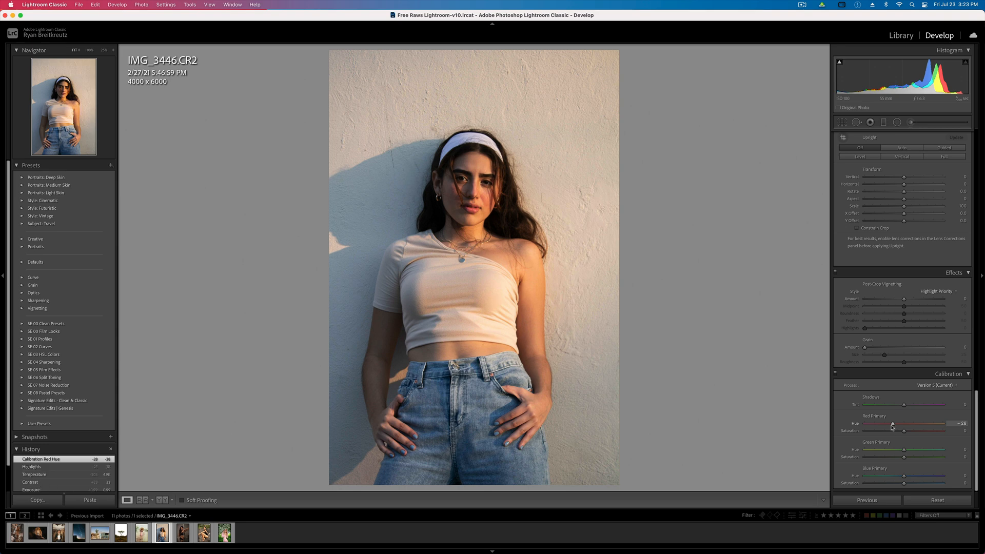
{"action": "left_click", "coordinate": [836, 373]}
{"action": "left_click", "coordinate": [835, 374]}
{"action": "left_click", "coordinate": [836, 374]}
{"action": "left_click", "coordinate": [836, 373]}
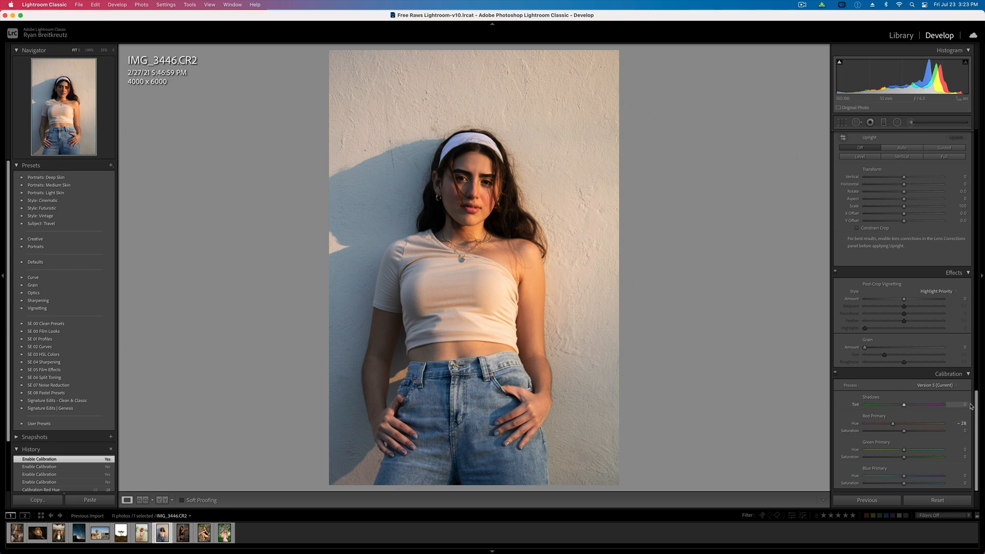
Shape the tone curve into a gentle S with an upper point at input 176, output 186, and warm the temperature to 5,183.
{"action": "scroll", "coordinate": [905, 427], "scroll_direction": "up", "scroll_amount": 15}
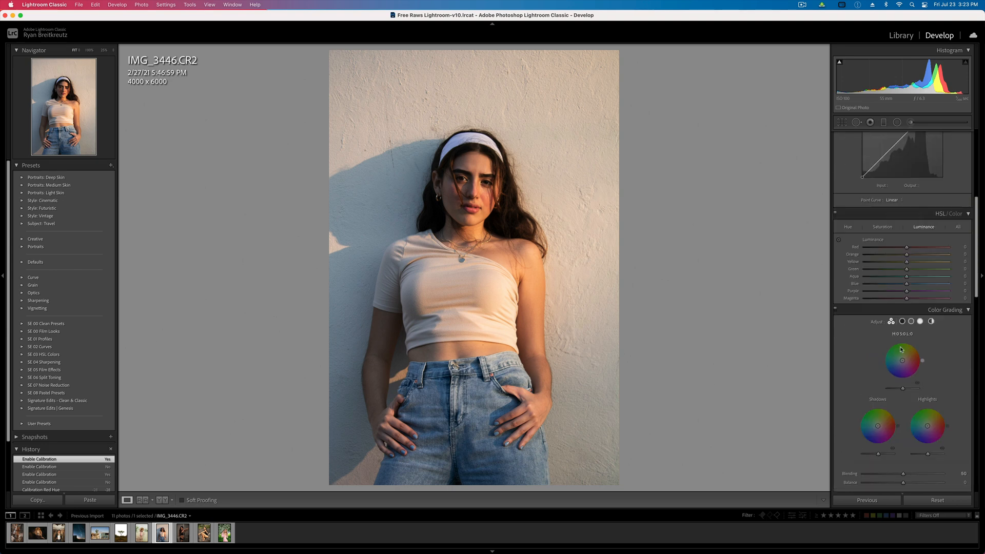
{"action": "scroll", "coordinate": [906, 341], "scroll_direction": "down", "scroll_amount": 2}
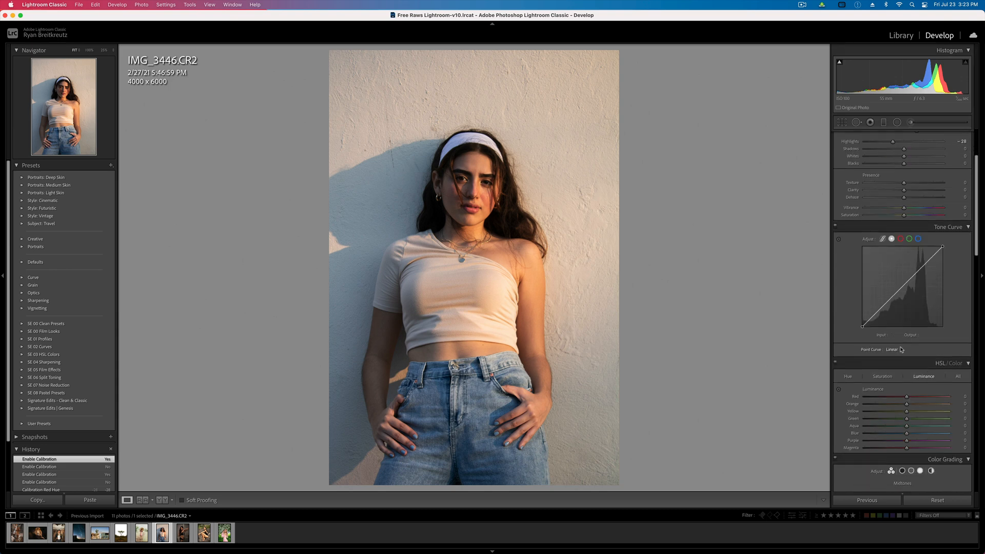
{"action": "mouse_move", "coordinate": [916, 319]}
{"action": "left_mouse_down"}
{"action": "mouse_move", "coordinate": [903, 338]}
{"action": "mouse_move", "coordinate": [918, 317]}
{"action": "left_mouse_up"}
{"action": "left_click", "coordinate": [881, 358]}
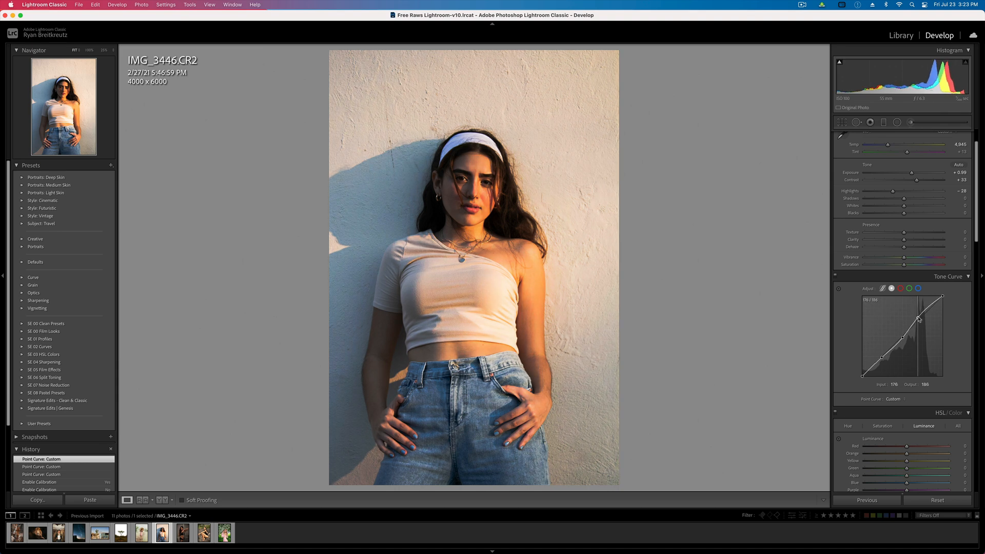
{"action": "scroll", "coordinate": [834, 303], "scroll_direction": "up", "scroll_amount": 3}
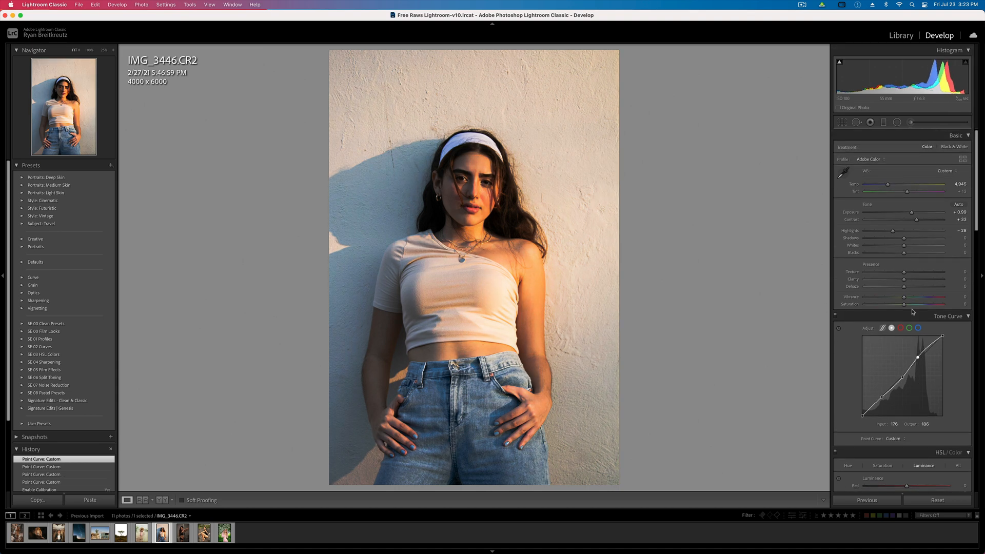
{"action": "left_click_drag", "start_coordinate": [888, 185], "coordinate": [890, 186]}
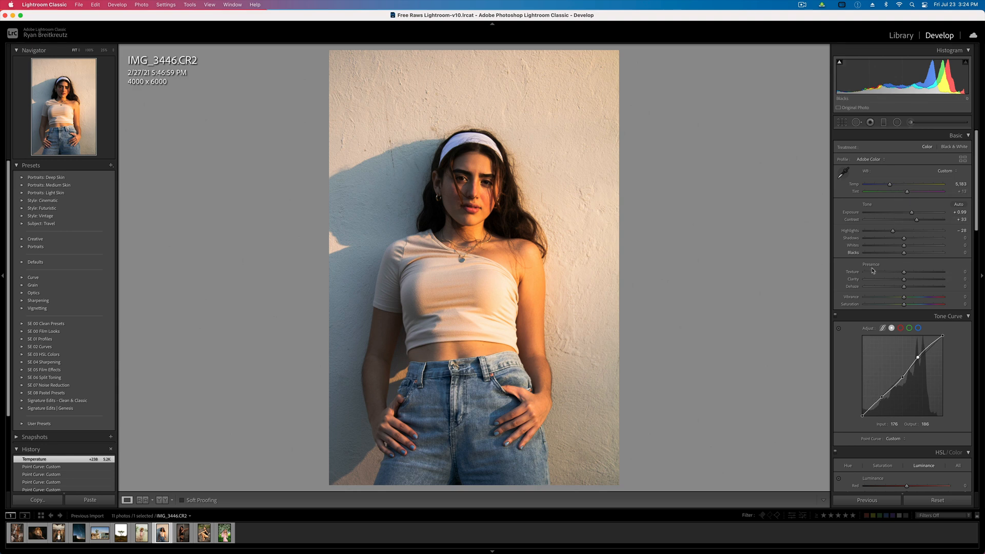
Add a large oval radial filter centered on the woman's neck and reset all its effect settings.
{"action": "left_click", "coordinate": [898, 123]}
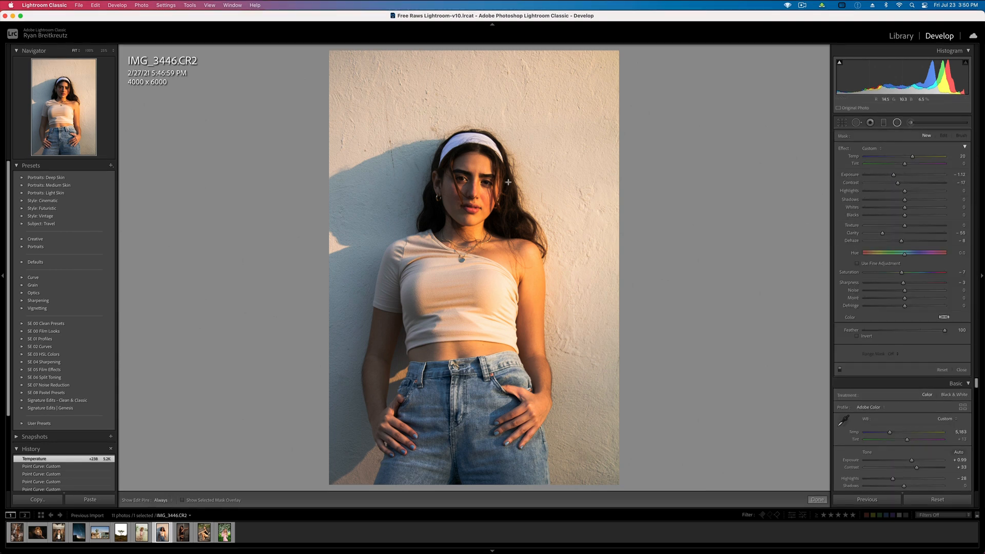
{"action": "mouse_move", "coordinate": [456, 178]}
{"action": "left_mouse_down"}
{"action": "mouse_move", "coordinate": [539, 384]}
{"action": "mouse_move", "coordinate": [597, 431]}
{"action": "left_mouse_up"}
{"action": "mouse_move", "coordinate": [424, 165]}
{"action": "left_mouse_down"}
{"action": "mouse_move", "coordinate": [423, 274]}
{"action": "mouse_move", "coordinate": [442, 198]}
{"action": "left_mouse_up"}
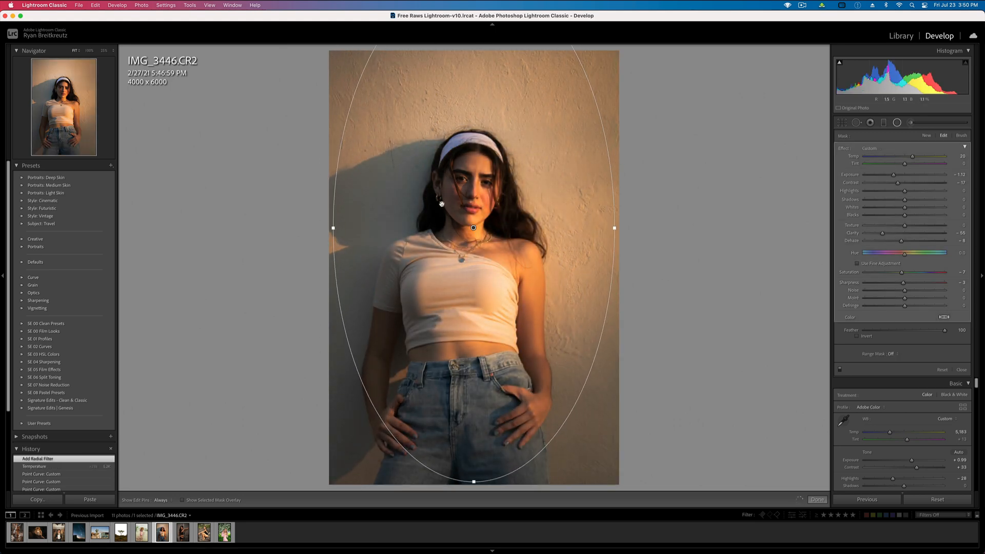
{"action": "key", "text": "alt"}
{"action": "left_click", "coordinate": [843, 149], "text": "alt"}
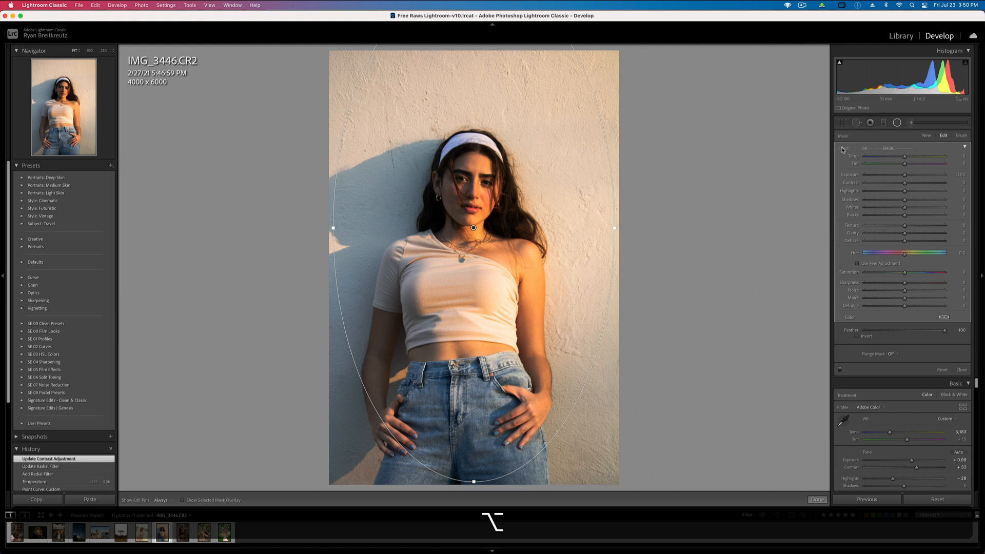
Invert the radial filter so it affects the inside of the oval, checking the coverage with the mask overlay.
{"action": "key", "text": "apostrophe"}
{"action": "key", "text": "o"}
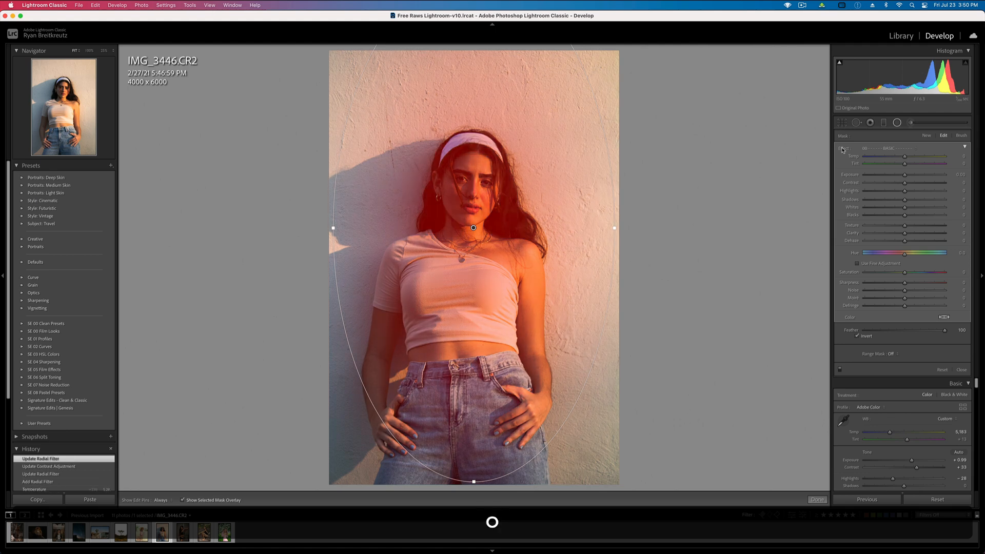
{"action": "key", "text": "apostrophe"}
{"action": "key", "text": "apostrophe"}
{"action": "key", "text": "apostrophe"}
{"action": "key", "text": "apostrophe"}
{"action": "key", "text": "o"}
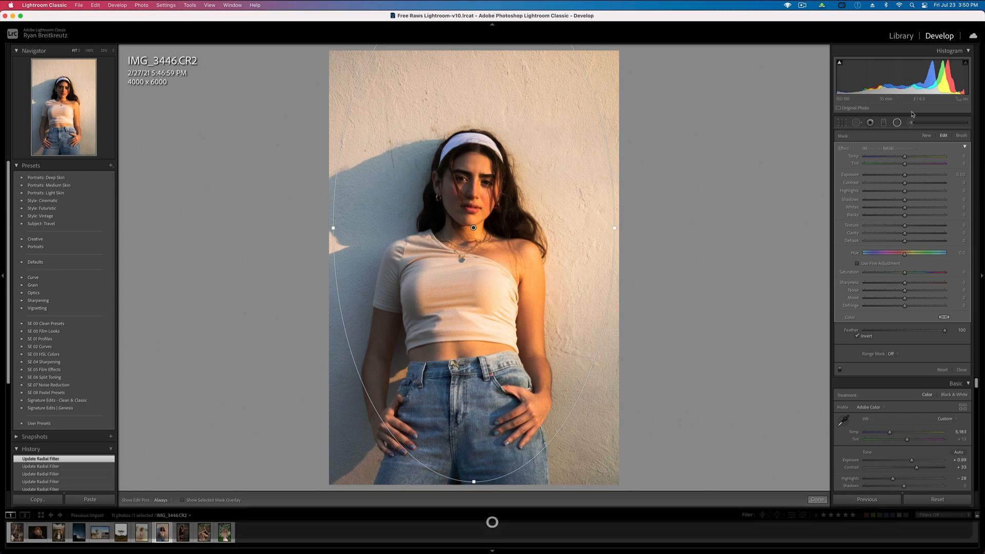
Set the radial filter's contrast to -100, whites to 29, highlights to -52 and exposure to 0.14, and compare without the filter.
{"action": "left_click_drag", "start_coordinate": [905, 188], "coordinate": [862, 186]}
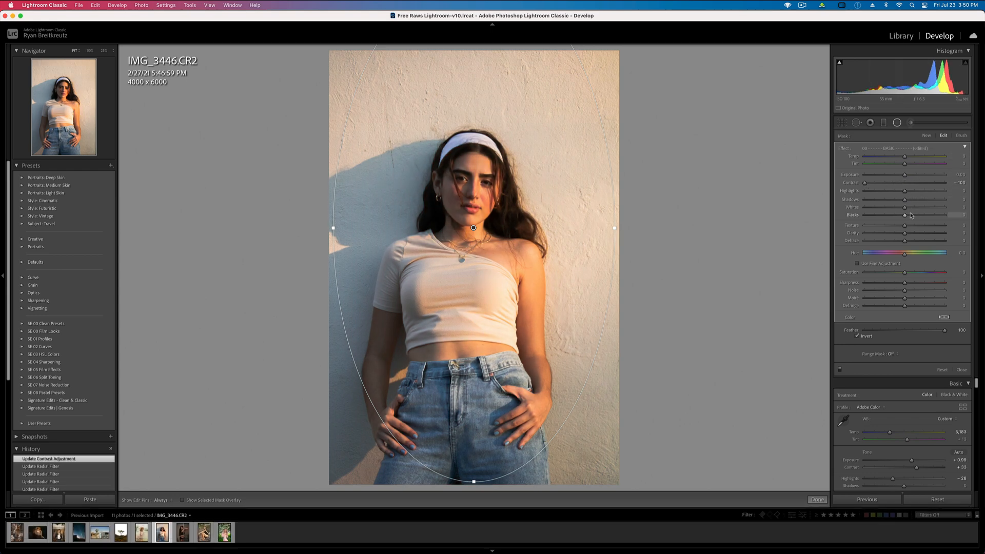
{"action": "left_click_drag", "start_coordinate": [913, 211], "coordinate": [884, 195]}
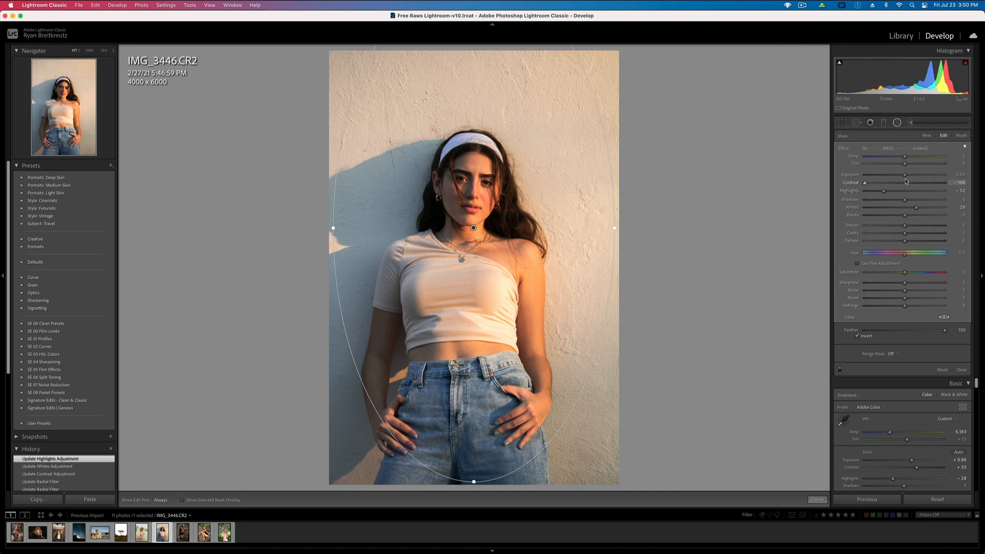
{"action": "left_click_drag", "start_coordinate": [904, 175], "coordinate": [906, 178]}
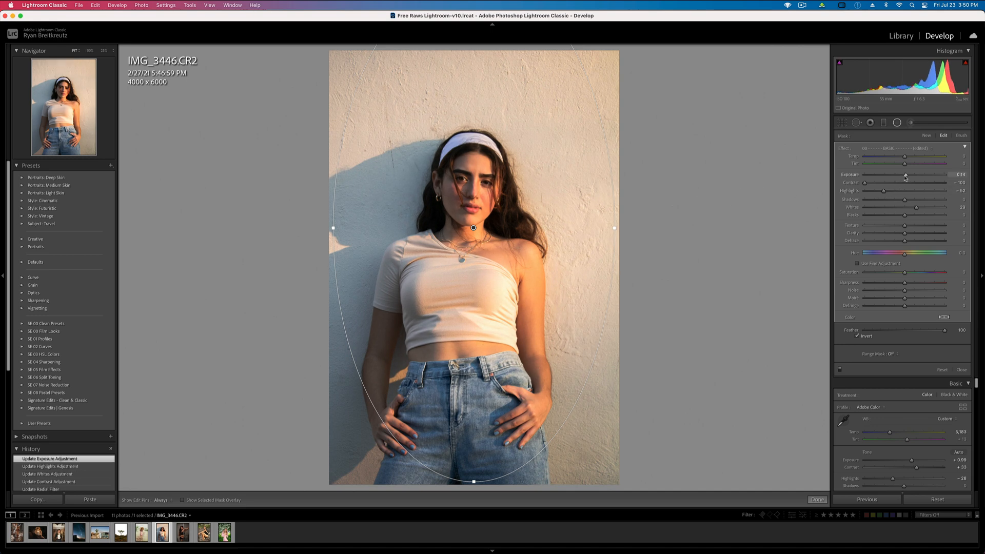
{"action": "key", "text": "BackSpace"}
{"action": "key", "text": "super+z"}
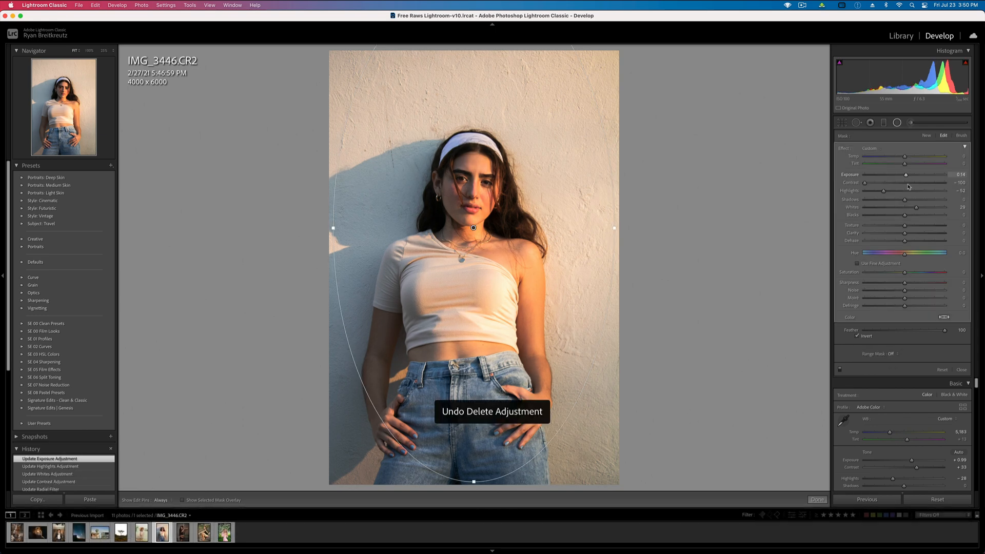
{"action": "key", "text": "Return"}
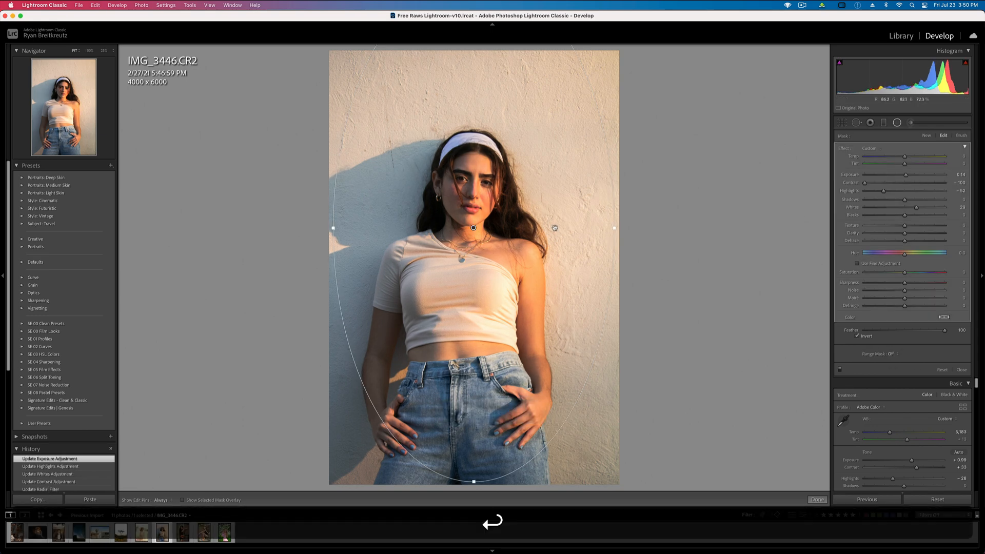
Lower the photo's exposure to +0.66 and adjust the tone curve, placing the shadow point at input 69, output 59.
{"action": "key", "text": "shift+minus"}
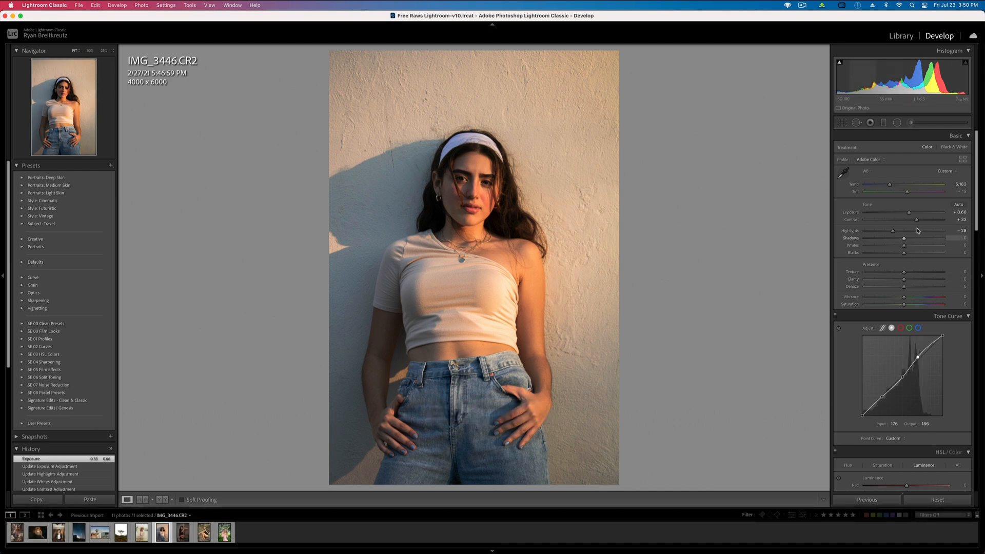
{"action": "left_click_drag", "start_coordinate": [920, 356], "coordinate": [884, 398]}
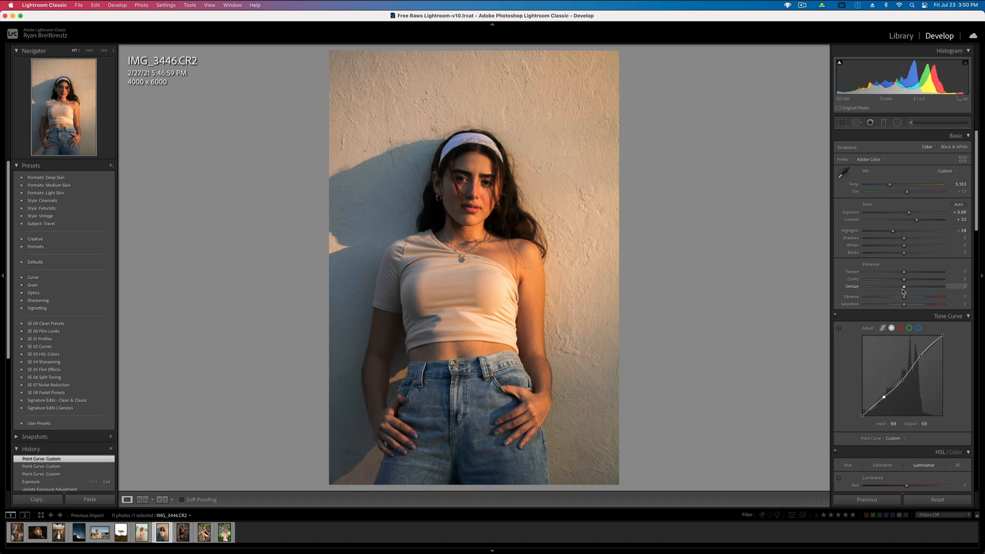
Set dehaze to +9, texture to -5 and exposure to +0.89, and warm the temperature slightly.
{"action": "left_click_drag", "start_coordinate": [905, 291], "coordinate": [904, 276]}
{"action": "key", "text": "shift+equal"}
{"action": "key", "text": "shift+minus"}
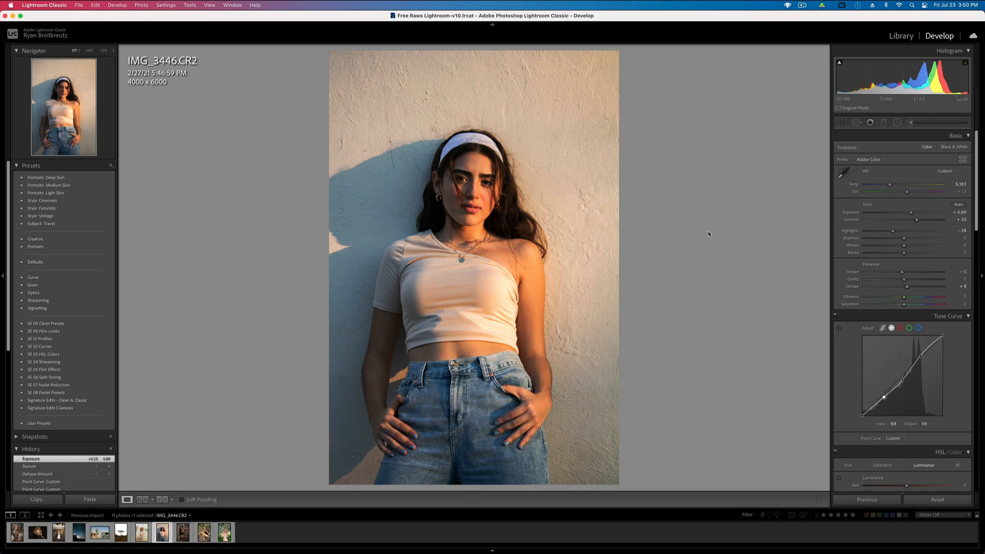
{"action": "mouse_move", "coordinate": [906, 189]}
{"action": "left_mouse_down"}
{"action": "mouse_move", "coordinate": [919, 188]}
{"action": "mouse_move", "coordinate": [892, 189]}
{"action": "left_mouse_up"}
Tint the shadows slightly warm yellow with color grading and compare the photo with and without the grading.
{"action": "scroll", "coordinate": [903, 308], "scroll_direction": "down", "scroll_amount": 12}
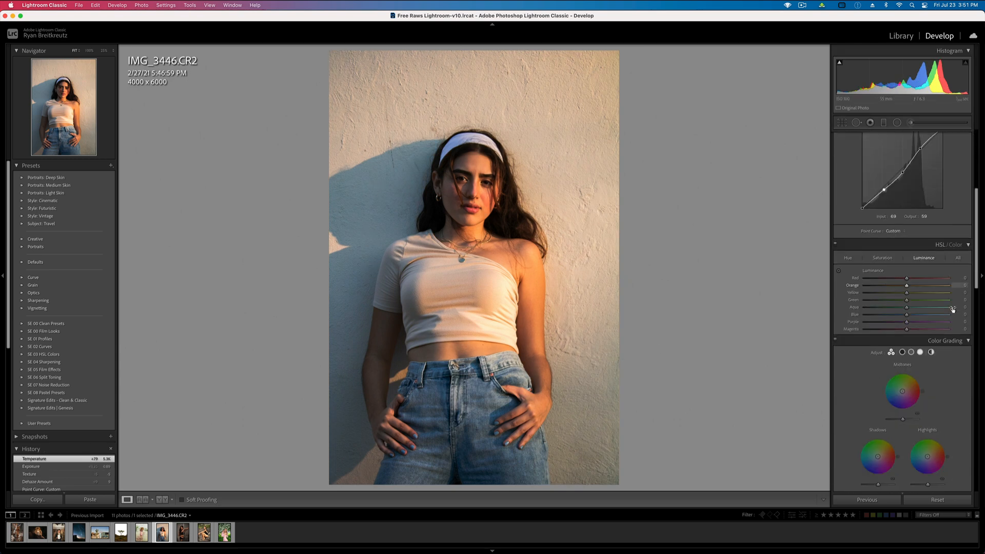
{"action": "mouse_move", "coordinate": [878, 310]}
{"action": "left_mouse_down"}
{"action": "mouse_move", "coordinate": [887, 298]}
{"action": "mouse_move", "coordinate": [881, 310]}
{"action": "left_mouse_up"}
{"action": "left_click", "coordinate": [835, 195]}
{"action": "left_click", "coordinate": [835, 195]}
{"action": "scroll", "coordinate": [939, 266], "scroll_direction": "up", "scroll_amount": 5}
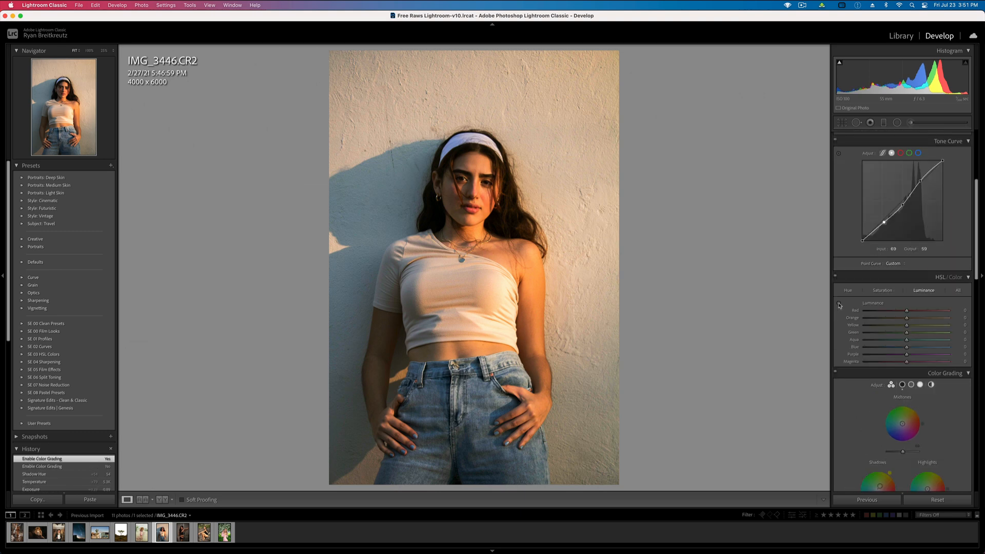
Set blue saturation to -56 and aqua saturation to -72, and compare the photo with and without the color adjustments.
{"action": "left_click", "coordinate": [883, 290]}
{"action": "left_click_drag", "start_coordinate": [907, 347], "coordinate": [877, 342]}
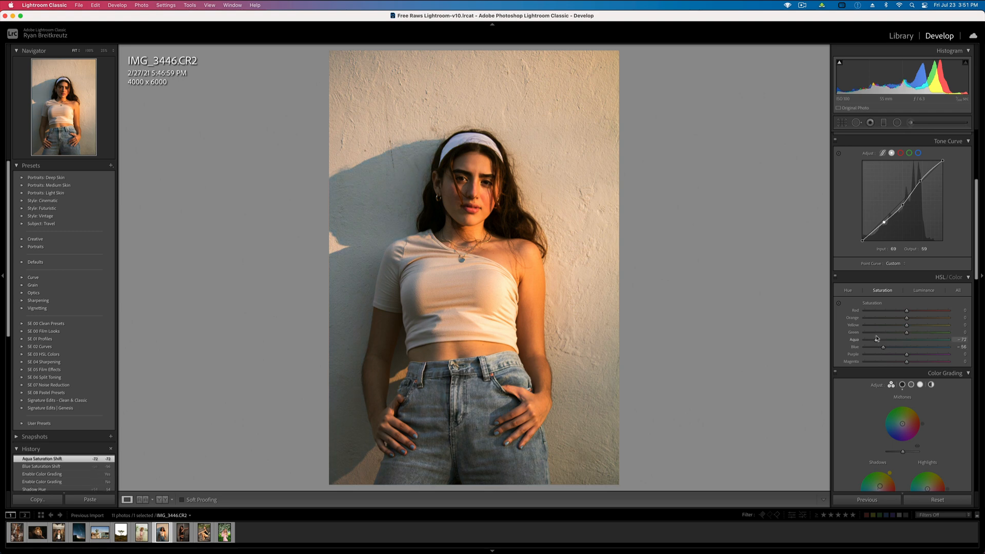
{"action": "left_click", "coordinate": [835, 277]}
{"action": "left_click", "coordinate": [835, 277]}
{"action": "left_click", "coordinate": [835, 277]}
{"action": "left_click", "coordinate": [836, 278]}
{"action": "left_click", "coordinate": [837, 277]}
{"action": "left_click", "coordinate": [836, 277]}
{"action": "left_click", "coordinate": [837, 278]}
{"action": "left_click", "coordinate": [836, 279]}
Shift the blue hue to +20.
{"action": "left_click", "coordinate": [854, 289]}
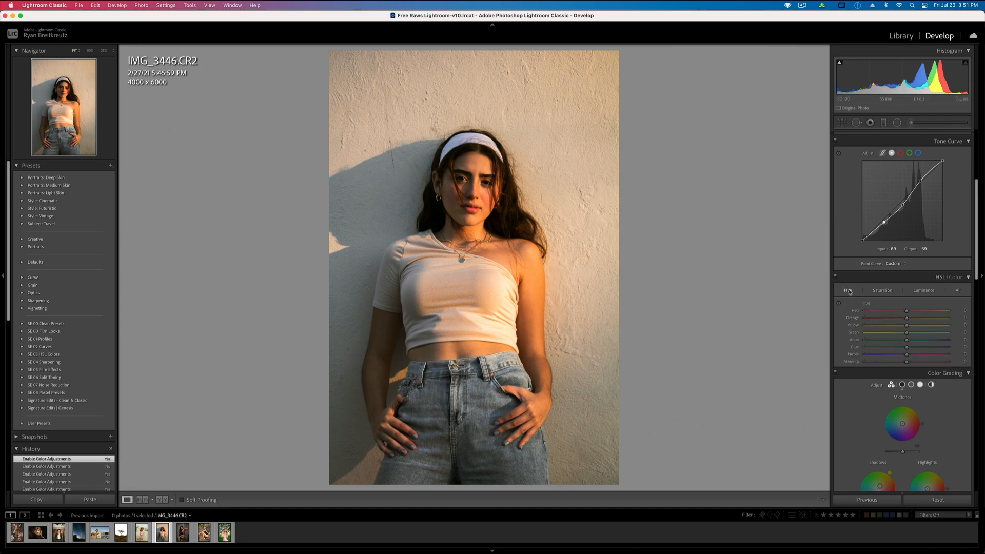
{"action": "left_click_drag", "start_coordinate": [909, 351], "coordinate": [933, 353]}
{"action": "left_click_drag", "start_coordinate": [915, 351], "coordinate": [916, 351]}
Add a second radial filter centered beyond the photo's upper right edge, with all its effect settings reset.
{"action": "left_click", "coordinate": [897, 123]}
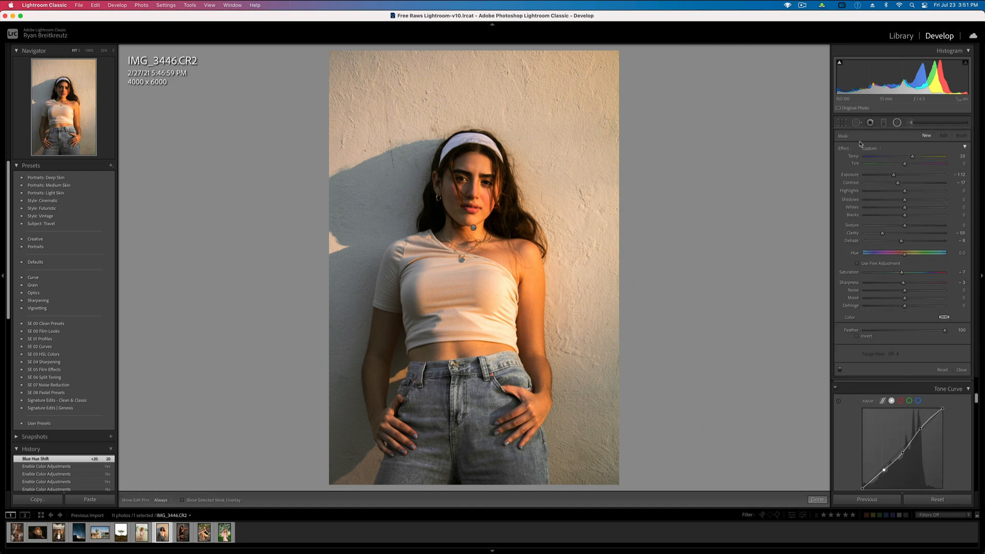
{"action": "left_click", "coordinate": [870, 149]}
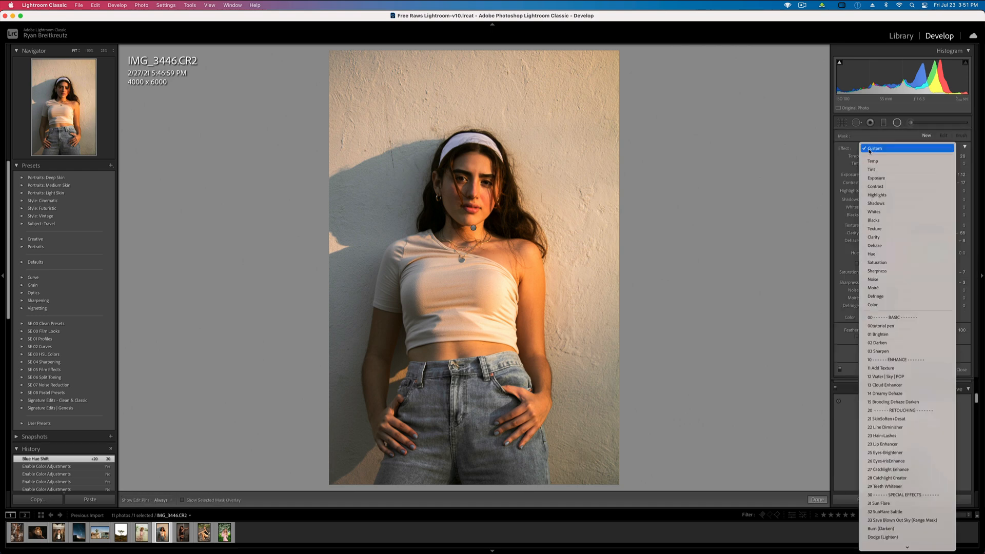
{"action": "left_click", "coordinate": [707, 132]}
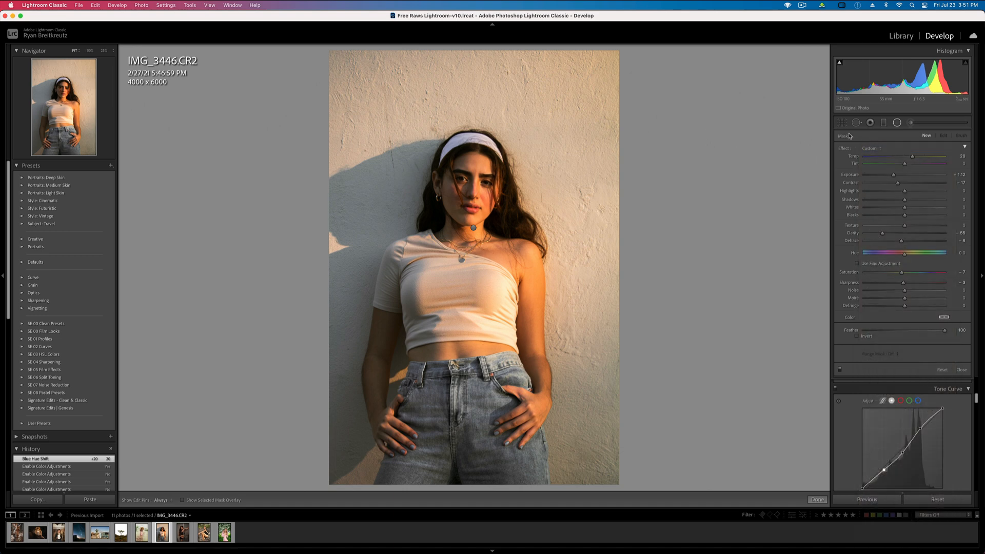
{"action": "left_click", "coordinate": [844, 148], "text": "alt"}
{"action": "left_click_drag", "start_coordinate": [596, 125], "coordinate": [804, 389]}
{"action": "left_click_drag", "start_coordinate": [660, 251], "coordinate": [713, 163]}
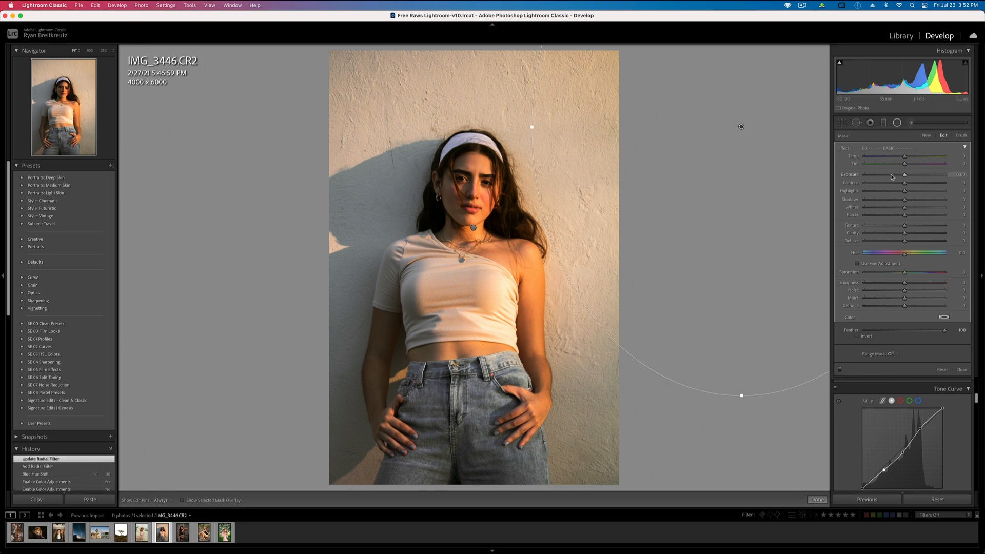
Invert the new filter, set exposure 1.71, contrast -58, highlights 64, shadows 27, texture -44, clarity -17, dehaze -34, and center it beside the woman's head.
{"action": "left_click_drag", "start_coordinate": [911, 177], "coordinate": [923, 177]}
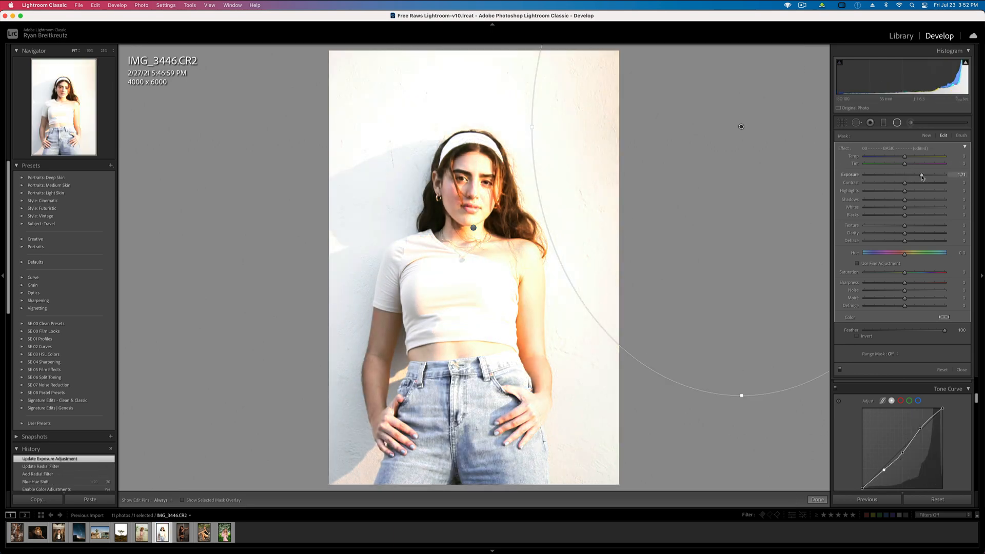
{"action": "key", "text": "apostrophe"}
{"action": "left_click_drag", "start_coordinate": [754, 198], "coordinate": [709, 173]}
{"action": "left_click_drag", "start_coordinate": [905, 182], "coordinate": [891, 241]}
{"action": "left_click_drag", "start_coordinate": [528, 176], "coordinate": [554, 153]}
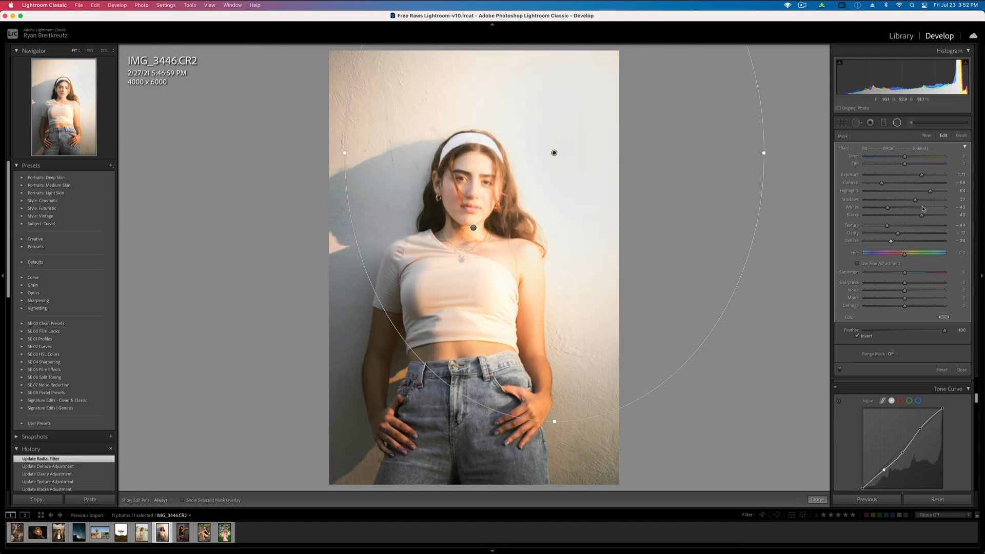
Set the radial filter's temperature to 100 and tint to 2, and give it a golden-yellow color overlay.
{"action": "mouse_move", "coordinate": [905, 156]}
{"action": "left_mouse_down"}
{"action": "mouse_move", "coordinate": [944, 156]}
{"action": "mouse_move", "coordinate": [906, 164]}
{"action": "left_mouse_up"}
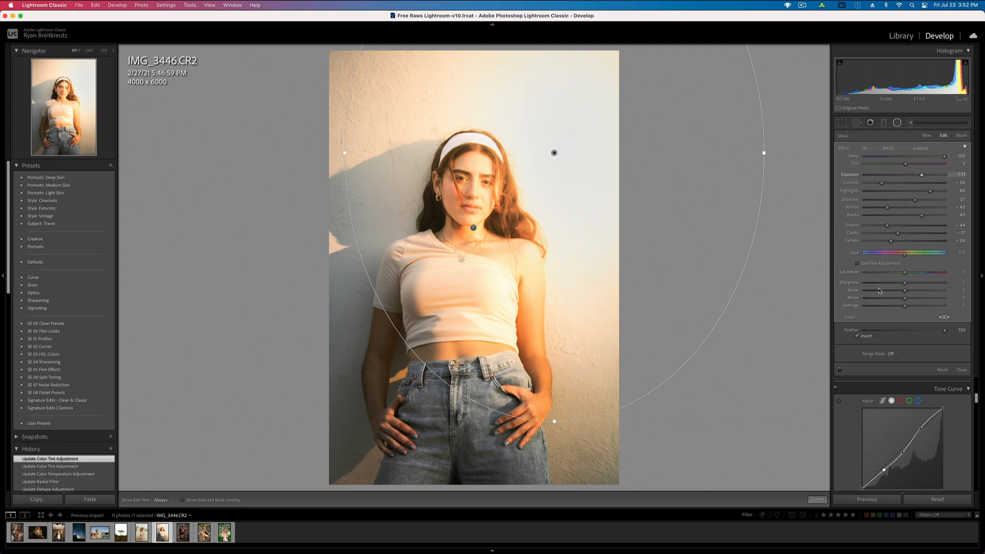
{"action": "left_click", "coordinate": [945, 317]}
{"action": "left_click", "coordinate": [895, 323]}
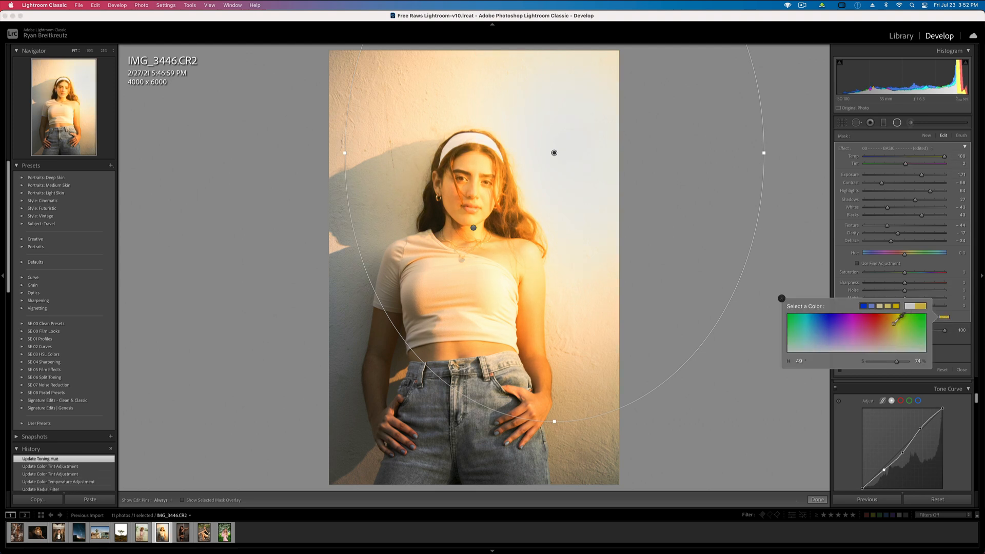
{"action": "left_click_drag", "start_coordinate": [891, 326], "coordinate": [890, 329]}
{"action": "left_click", "coordinate": [564, 202]}
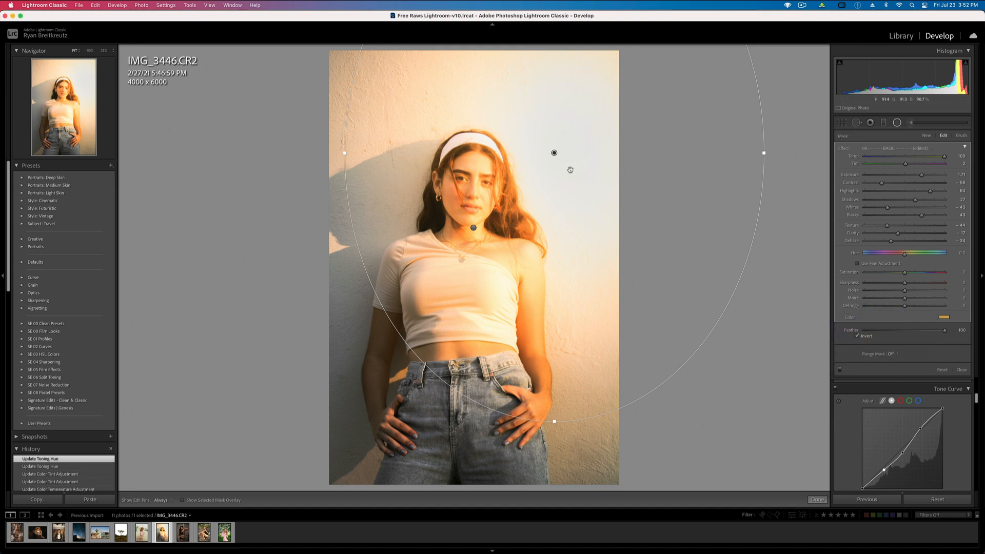
Move the radial filter beyond the photo's upper right corner and stretch it down nearly to the level of the photo's lower edge.
{"action": "left_click_drag", "start_coordinate": [618, 182], "coordinate": [767, 83]}
{"action": "key", "text": "super+minus"}
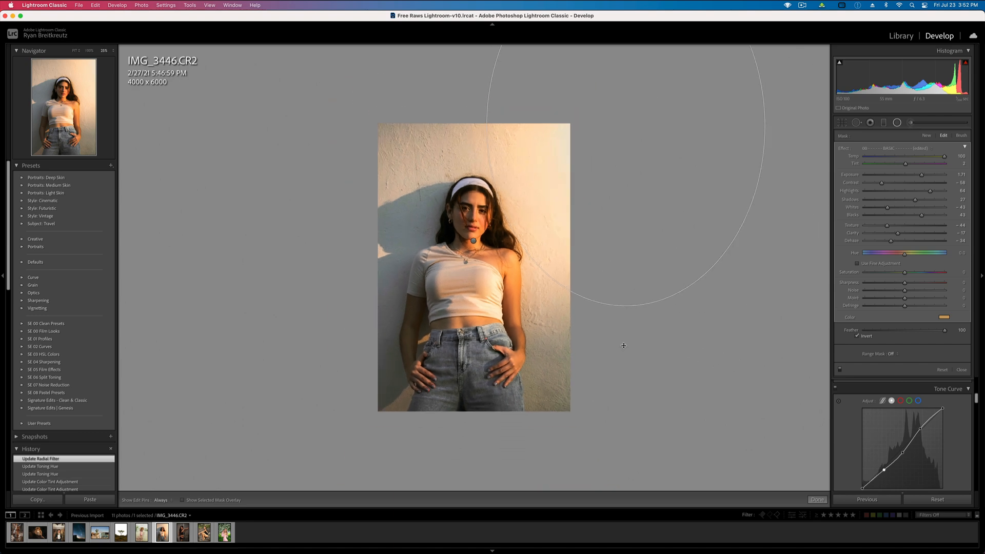
{"action": "left_click_drag", "start_coordinate": [624, 312], "coordinate": [624, 417]}
{"action": "mouse_move", "coordinate": [617, 296]}
{"action": "left_mouse_down"}
{"action": "mouse_move", "coordinate": [615, 272]}
{"action": "mouse_move", "coordinate": [572, 297]}
{"action": "mouse_move", "coordinate": [612, 289]}
{"action": "left_mouse_up"}
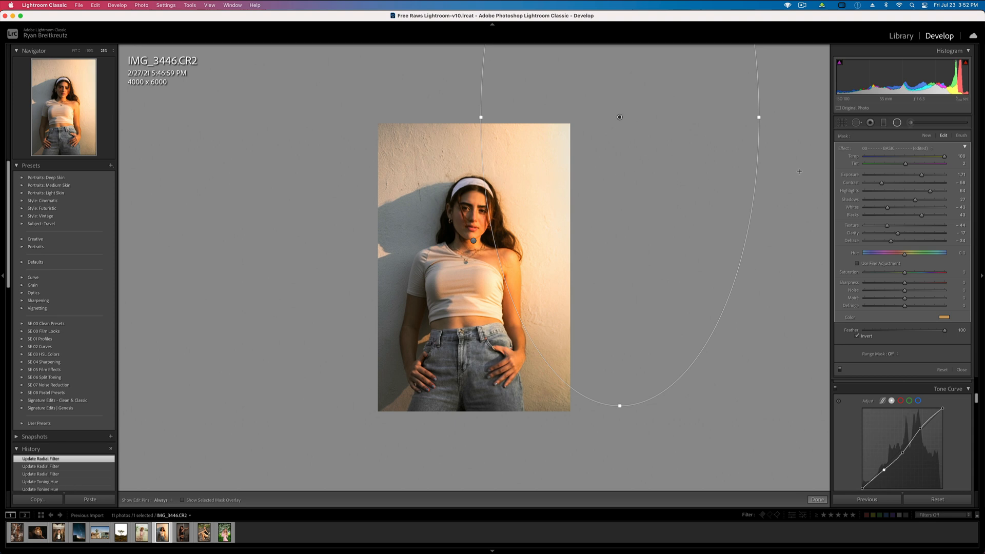
Set the corner filter's exposure to 0.86, temperature to 46, contrast to -79 and highlights to about 12.
{"action": "left_click_drag", "start_coordinate": [922, 175], "coordinate": [913, 176]}
{"action": "left_click", "coordinate": [924, 157]}
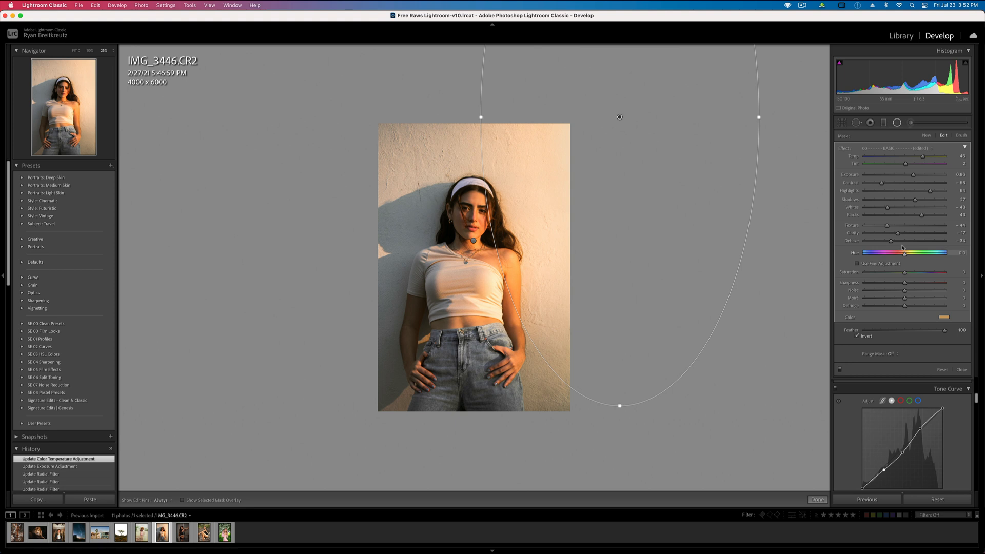
{"action": "left_click", "coordinate": [873, 183]}
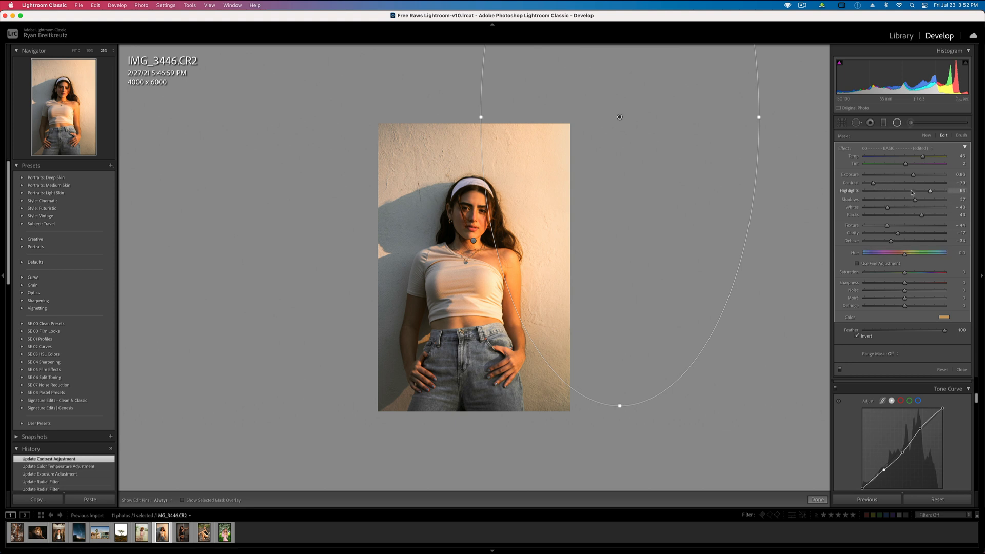
{"action": "left_click_drag", "start_coordinate": [910, 192], "coordinate": [910, 192]}
Reposition the corner filter so it ends around the woman's waist level, with saturation -52 and exposure 1.04.
{"action": "left_click_drag", "start_coordinate": [609, 280], "coordinate": [541, 181]}
{"action": "left_click_drag", "start_coordinate": [905, 273], "coordinate": [884, 274]}
{"action": "left_click_drag", "start_coordinate": [616, 318], "coordinate": [607, 300]}
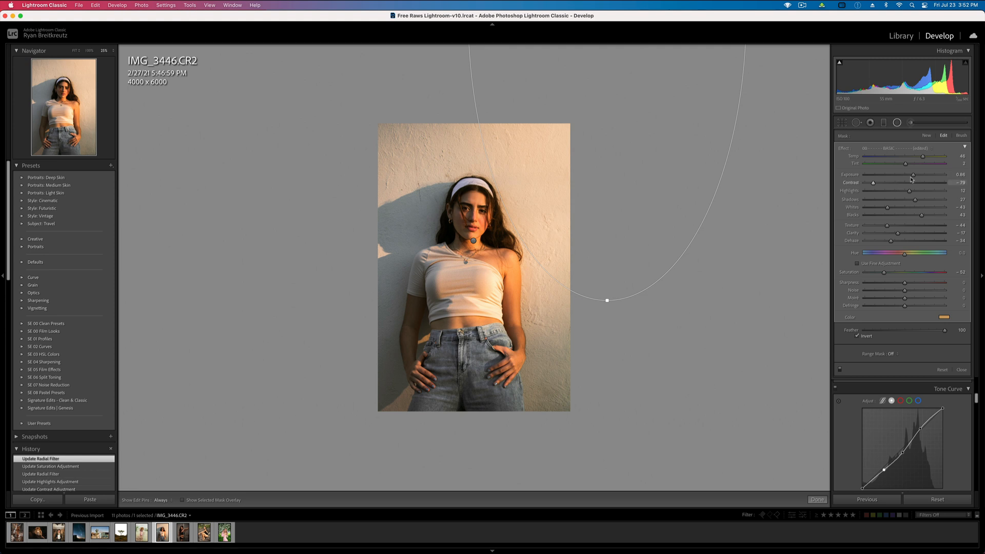
{"action": "left_click_drag", "start_coordinate": [914, 175], "coordinate": [916, 175]}
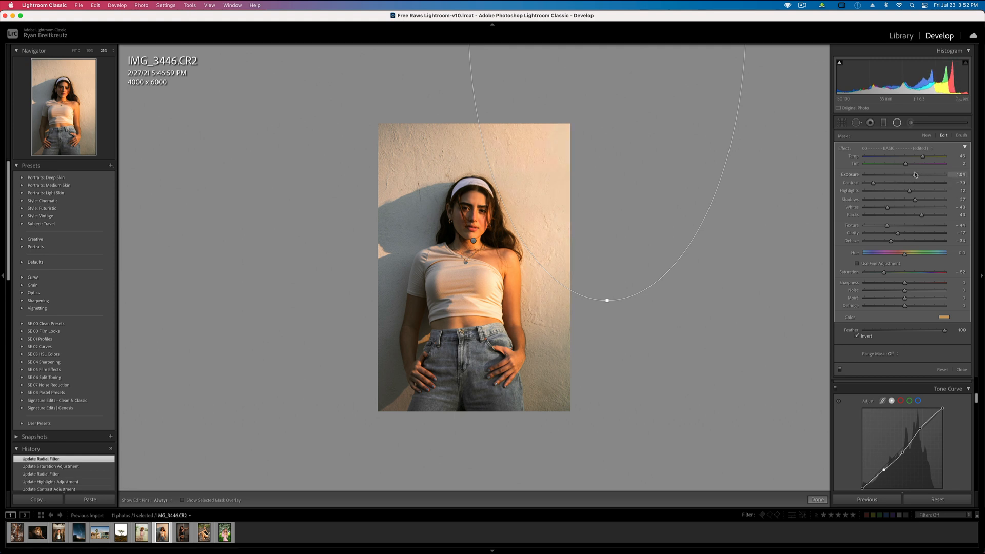
Delete the corner filter and undo the deletion to compare its effect, and close the filter tool.
{"action": "key", "text": "BackSpace"}
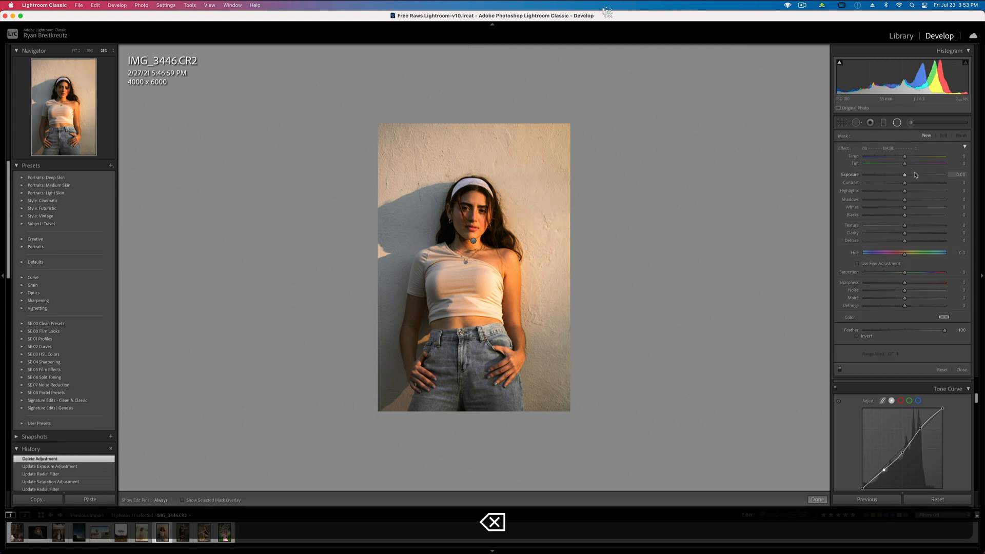
{"action": "key", "text": "super+z"}
{"action": "key", "text": "Return"}
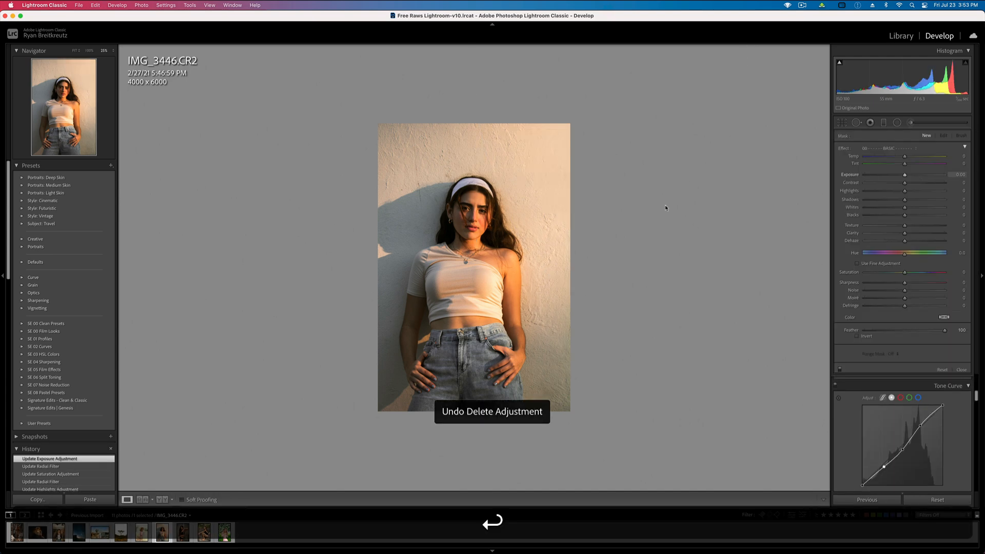
Examine the woman's face up close, and return to viewing the whole photo.
{"action": "key", "text": "super+equal"}
{"action": "key", "text": "super+equal"}
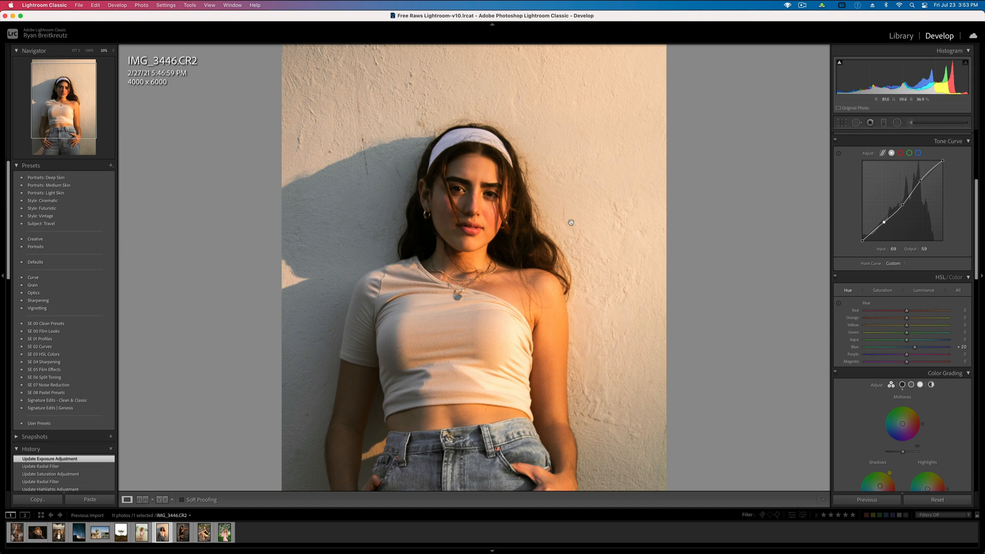
{"action": "key", "text": "super+equal"}
{"action": "key", "text": "super+equal"}
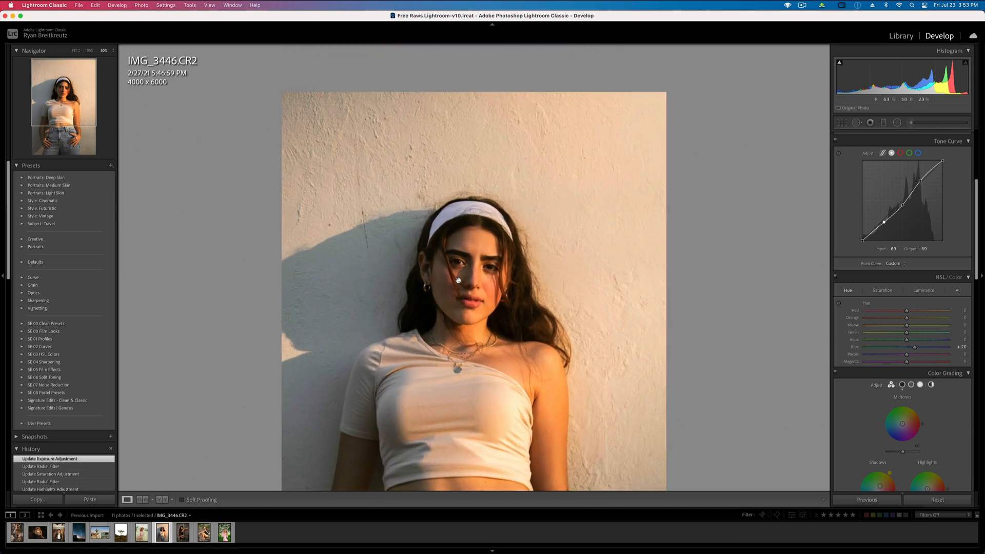
{"action": "key", "text": "super+equal"}
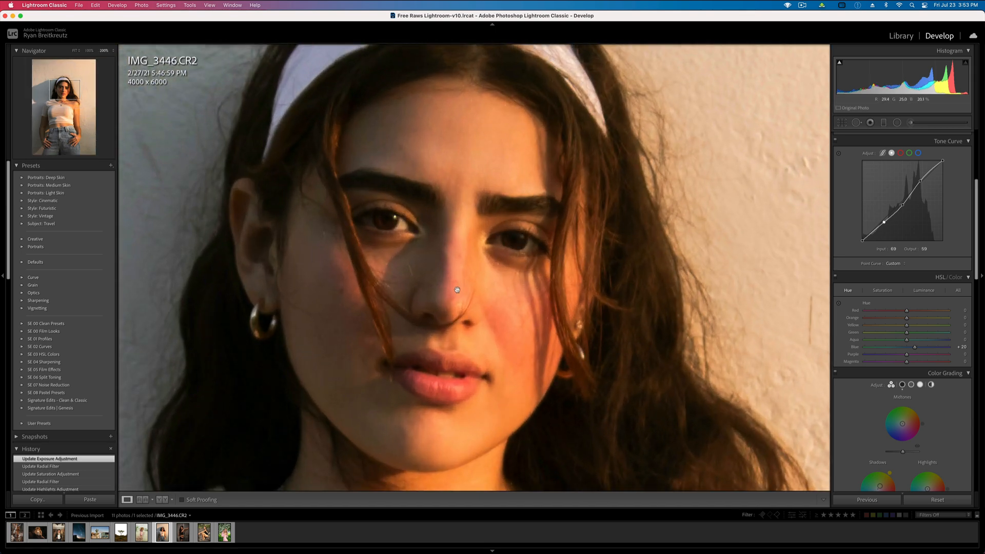
{"action": "left_click", "coordinate": [75, 51]}
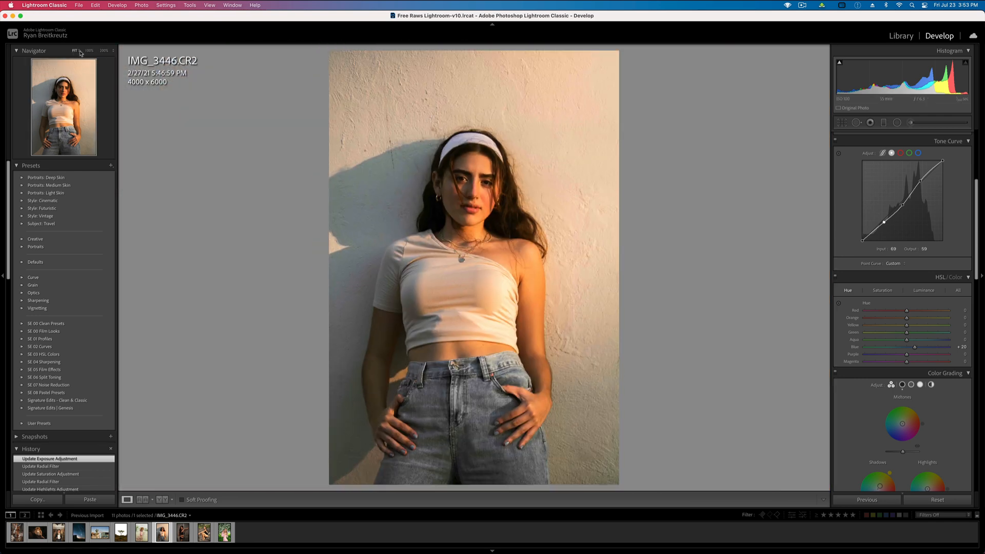
Paint a new adjustment brush mask over the woman's face.
{"action": "left_click", "coordinate": [912, 122]}
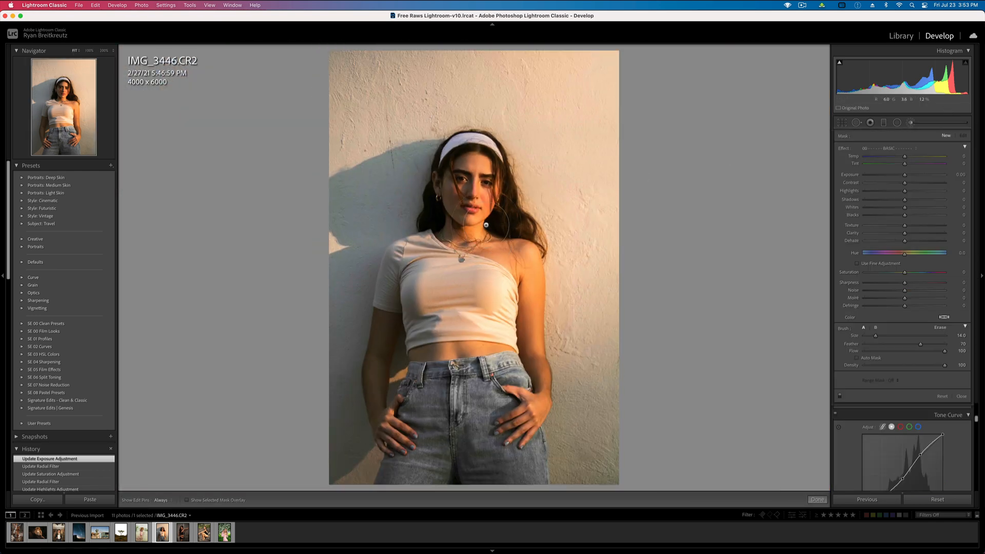
{"action": "key", "text": "h"}
{"action": "left_click_drag", "start_coordinate": [479, 186], "coordinate": [475, 196]}
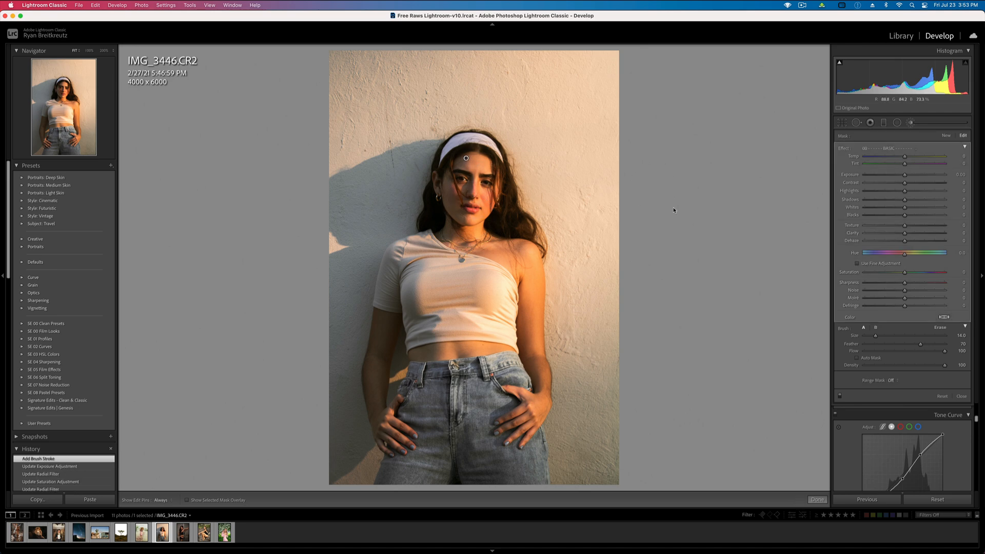
{"action": "key", "text": "alt"}
Set the face mask's texture to 18, sharpness to 20, contrast to -20 and exposure to 0.04, and adjust its clarity and shadows.
{"action": "left_click_drag", "start_coordinate": [905, 225], "coordinate": [912, 225]}
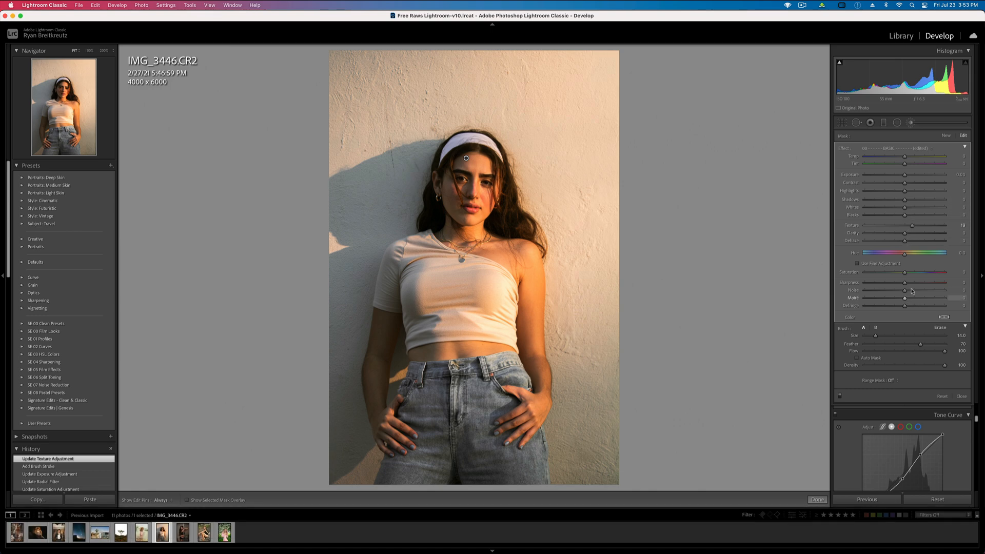
{"action": "left_click_drag", "start_coordinate": [913, 283], "coordinate": [913, 283]}
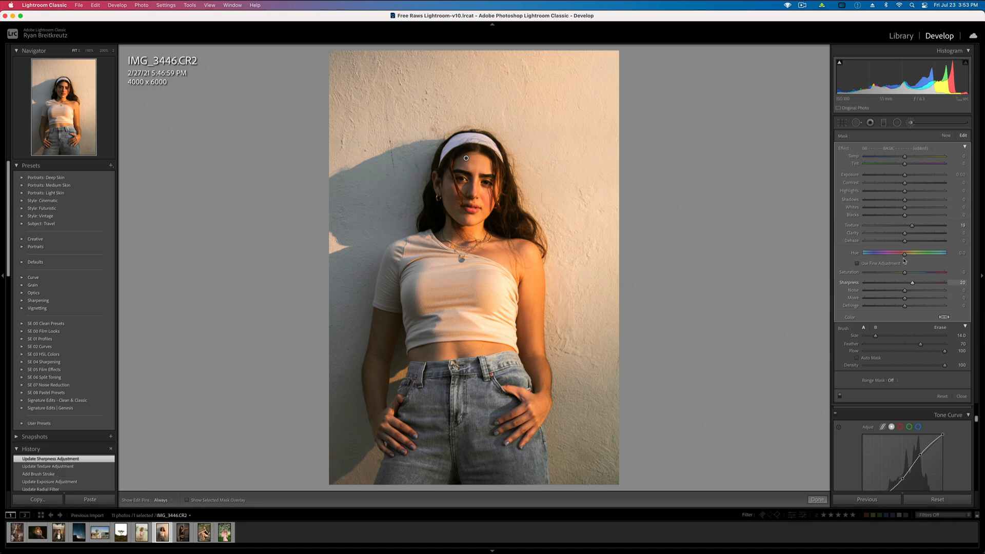
{"action": "mouse_move", "coordinate": [905, 183]}
{"action": "left_mouse_down"}
{"action": "mouse_move", "coordinate": [884, 191]}
{"action": "mouse_move", "coordinate": [937, 194]}
{"action": "mouse_move", "coordinate": [884, 194]}
{"action": "mouse_move", "coordinate": [898, 195]}
{"action": "mouse_move", "coordinate": [905, 176]}
{"action": "left_mouse_up"}
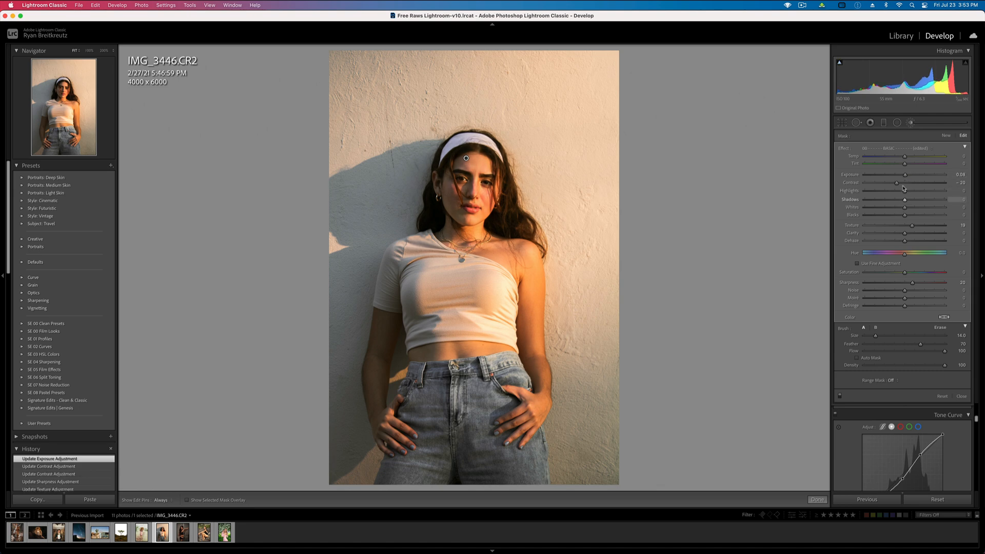
{"action": "left_click_drag", "start_coordinate": [906, 236], "coordinate": [901, 212]}
{"action": "left_click", "coordinate": [911, 123]}
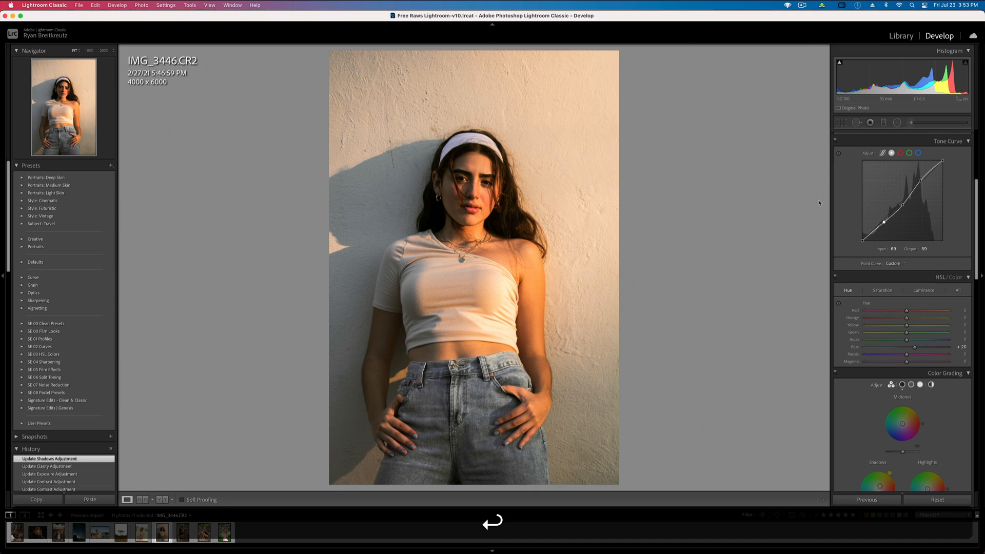
Paint a second brush mask over the jeans with contrast 34, texture 16 and increased dehaze.
{"action": "left_click", "coordinate": [912, 124]}
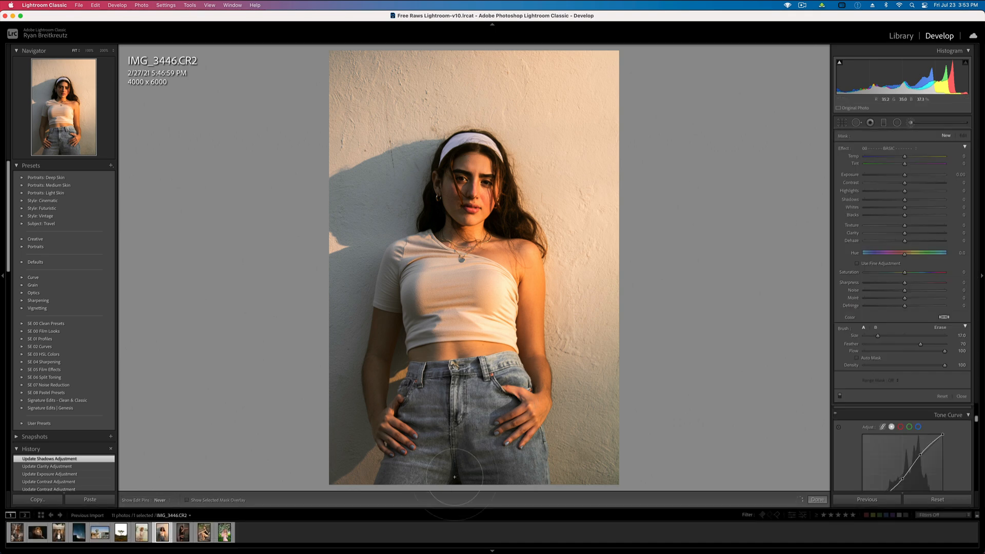
{"action": "left_click_drag", "start_coordinate": [479, 426], "coordinate": [709, 330]}
{"action": "left_click_drag", "start_coordinate": [905, 183], "coordinate": [918, 183]}
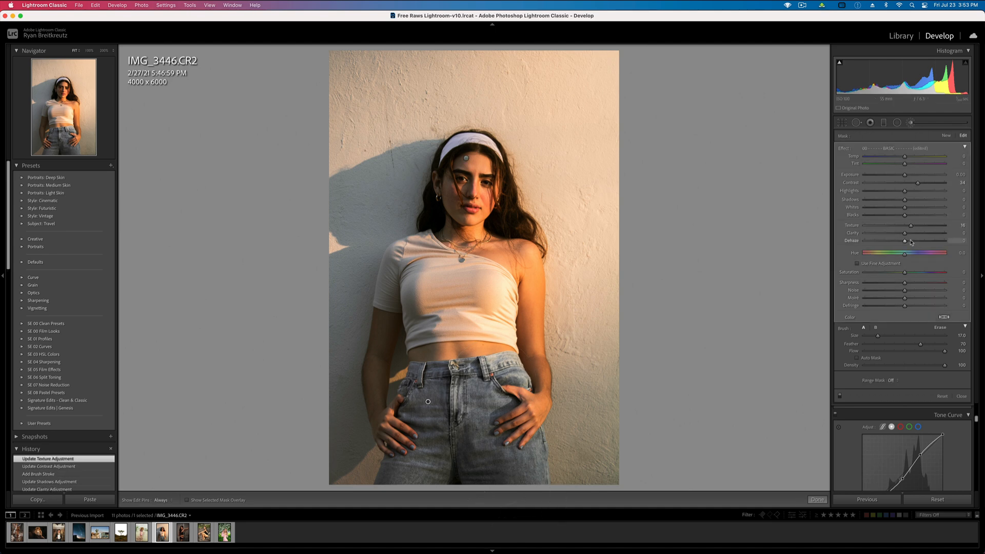
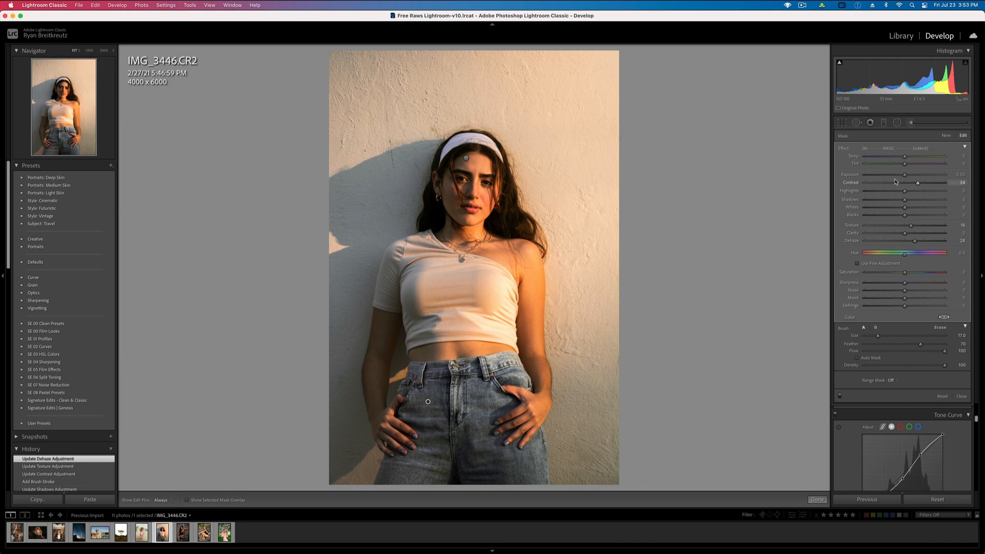
Fine-tune the jeans mask's exposure and contrast, and finish the brush adjustment.
{"action": "left_click_drag", "start_coordinate": [905, 175], "coordinate": [910, 185]}
{"action": "double_click", "coordinate": [903, 177]}
{"action": "key", "text": "Return"}
Compare the edited portrait with its unedited original.
{"action": "key", "text": "backslash"}
{"action": "key", "text": "backslash"}
{"action": "key", "text": "backslash"}
{"action": "key", "text": "backslash"}
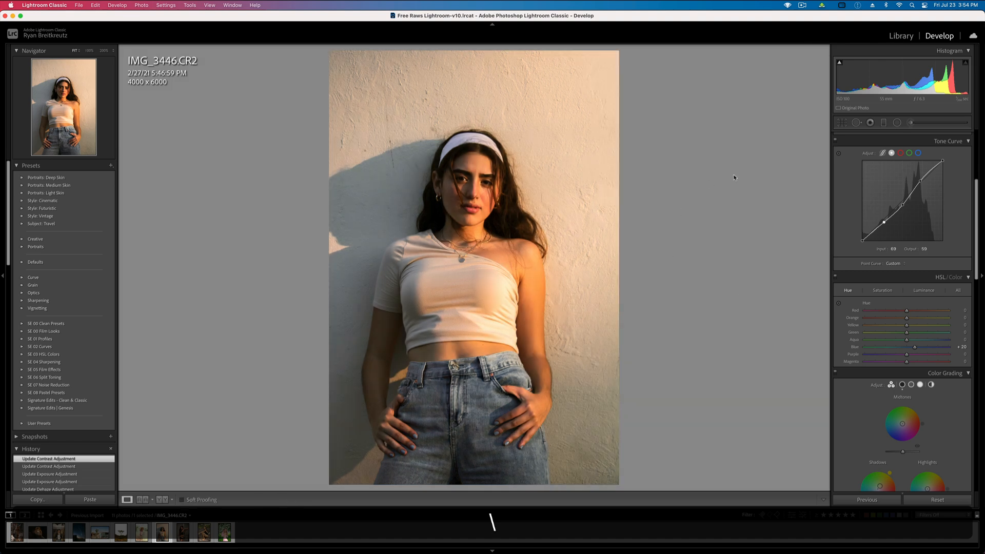
Add a small radial filter outside the photo's right edge, warm its temperature, and tint it pink with hue 350 and saturation 46.
{"action": "left_click", "coordinate": [898, 123]}
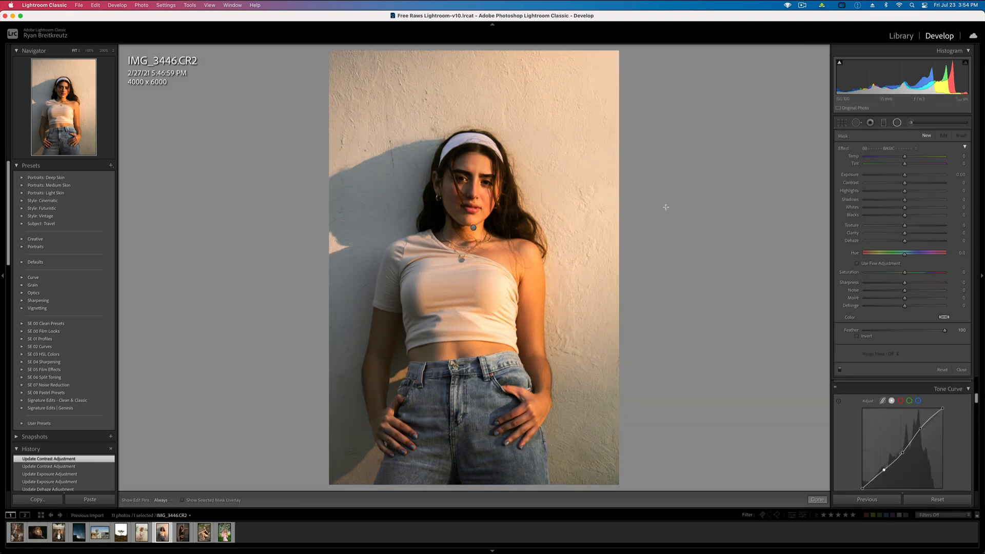
{"action": "left_click_drag", "start_coordinate": [655, 191], "coordinate": [676, 220]}
{"action": "left_click_drag", "start_coordinate": [905, 156], "coordinate": [920, 158]}
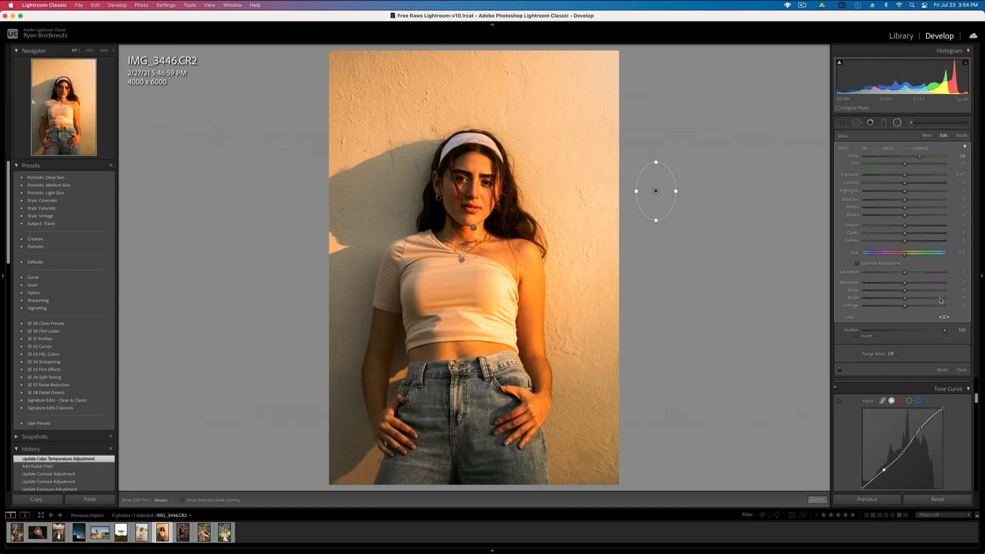
{"action": "left_click", "coordinate": [944, 318]}
{"action": "left_click_drag", "start_coordinate": [866, 325], "coordinate": [871, 335]}
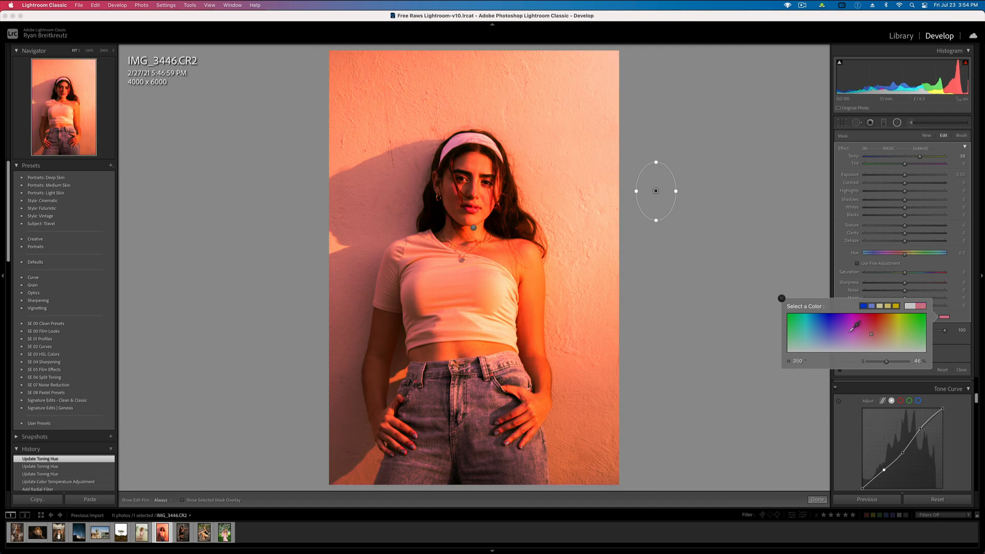
{"action": "left_click", "coordinate": [781, 299]}
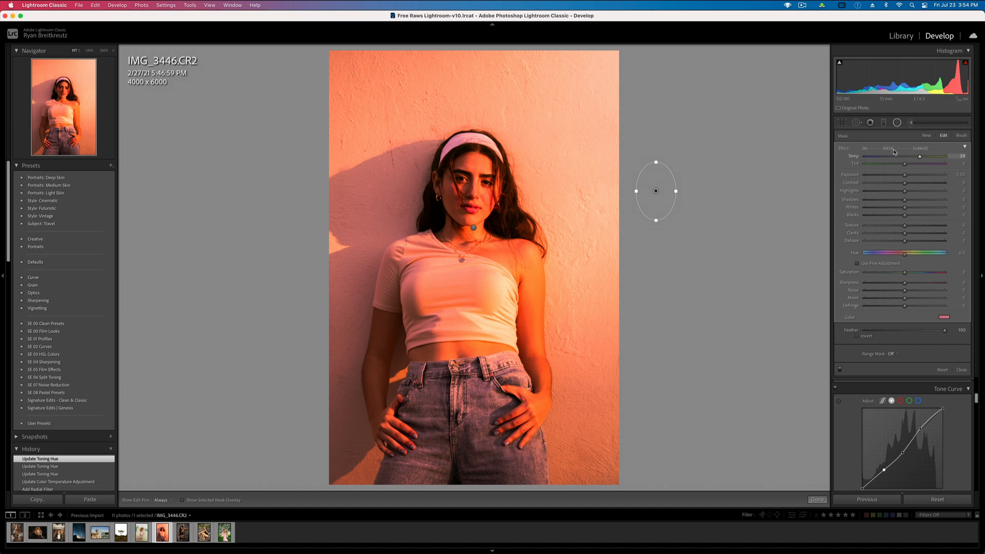
Lower the new filter's temperature to 11 and saturation to -14, and soften its overlay to pale pink with hue 347.
{"action": "mouse_move", "coordinate": [904, 272]}
{"action": "left_mouse_down"}
{"action": "mouse_move", "coordinate": [884, 273]}
{"action": "mouse_move", "coordinate": [899, 273]}
{"action": "left_mouse_up"}
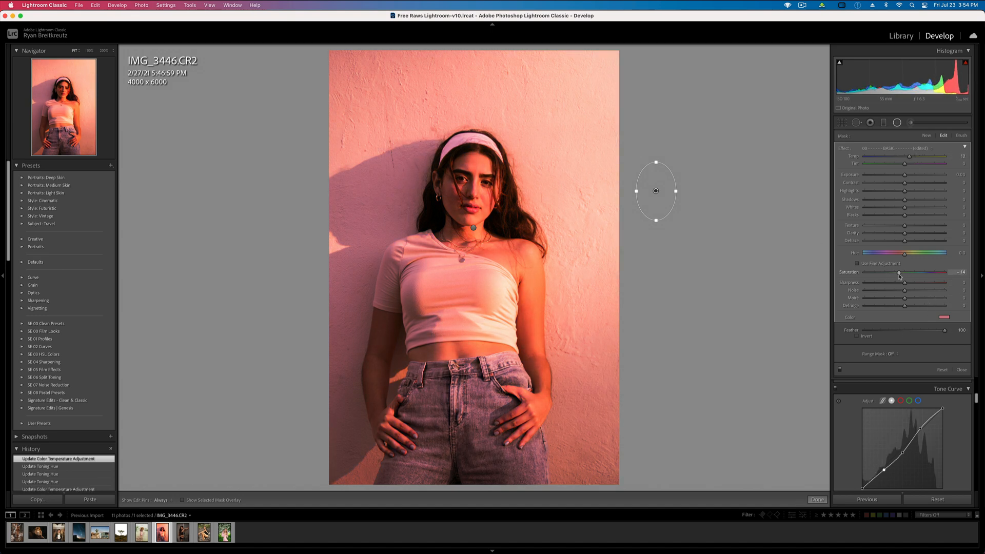
{"action": "left_click", "coordinate": [946, 317]}
{"action": "left_click", "coordinate": [871, 343]}
{"action": "left_click", "coordinate": [871, 347]}
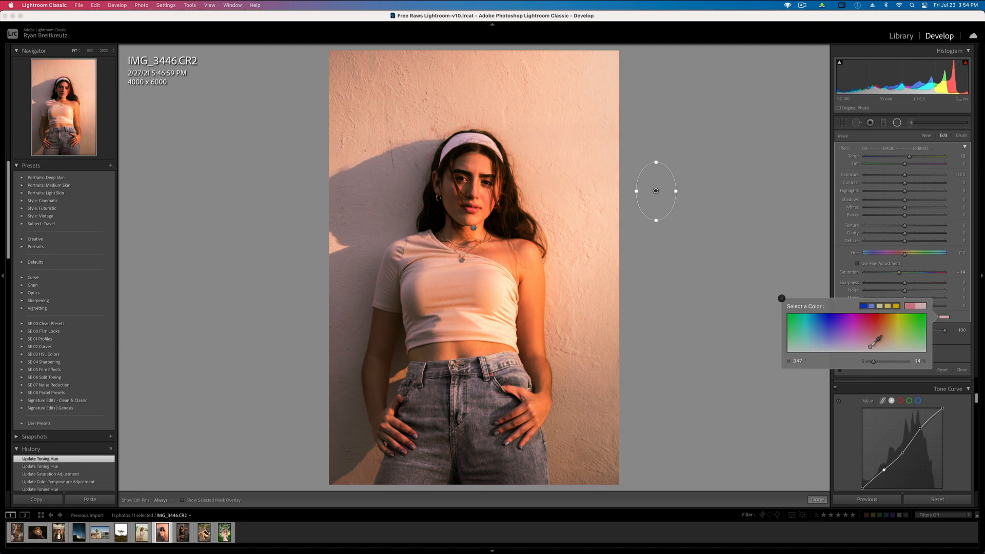
{"action": "left_click", "coordinate": [871, 346]}
{"action": "left_click", "coordinate": [782, 299]}
Compare the photo with and without the pink filter by deleting and restoring it, and check the edit against the original.
{"action": "key", "text": "BackSpace"}
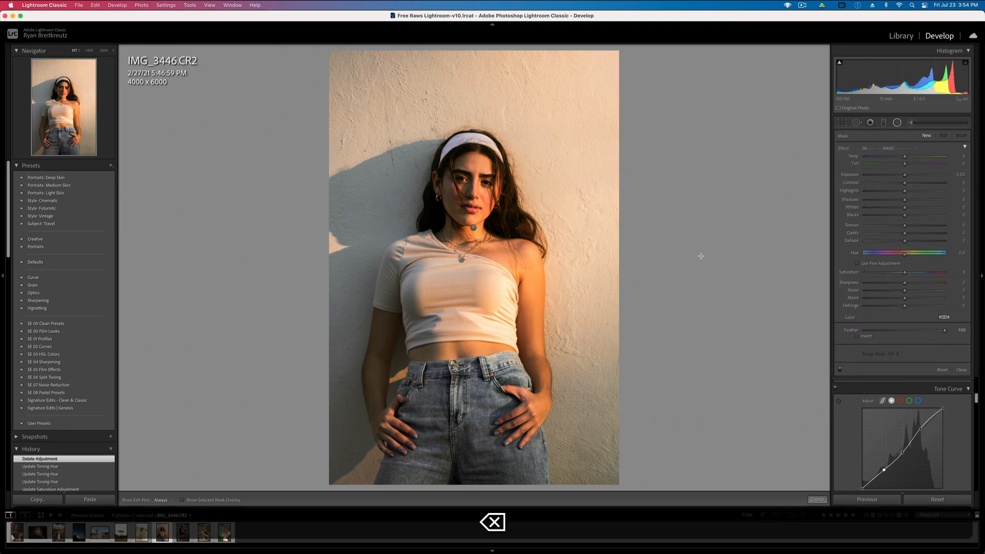
{"action": "key", "text": "super+z"}
{"action": "key", "text": "Return"}
{"action": "key", "text": "backslash"}
{"action": "key", "text": "backslash"}
{"action": "key", "text": "backslash"}
{"action": "key", "text": "backslash"}
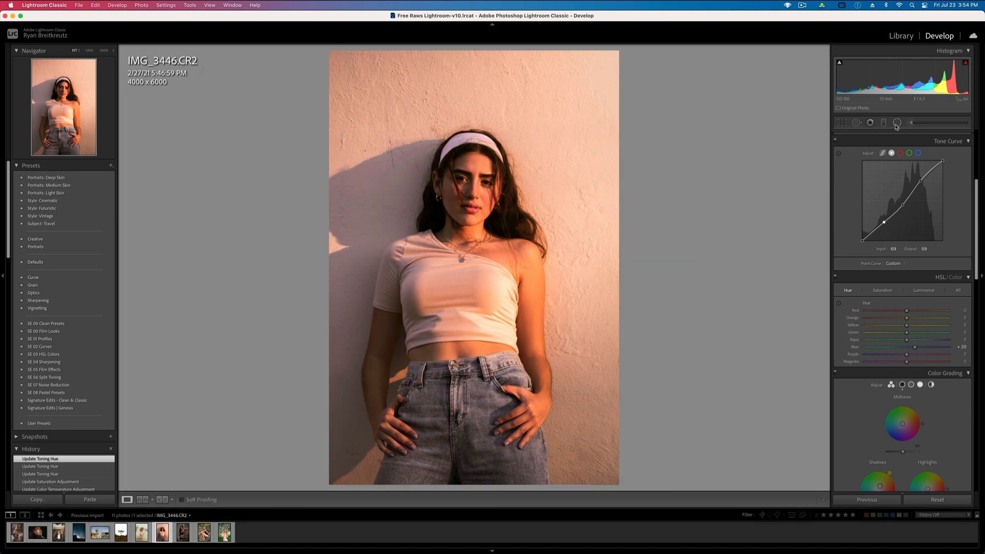
Lower the exposure to +0.56 and soften the off-photo radial filter's overlay color to hue 346 with saturation 8.
{"action": "key", "text": "shift+minus"}
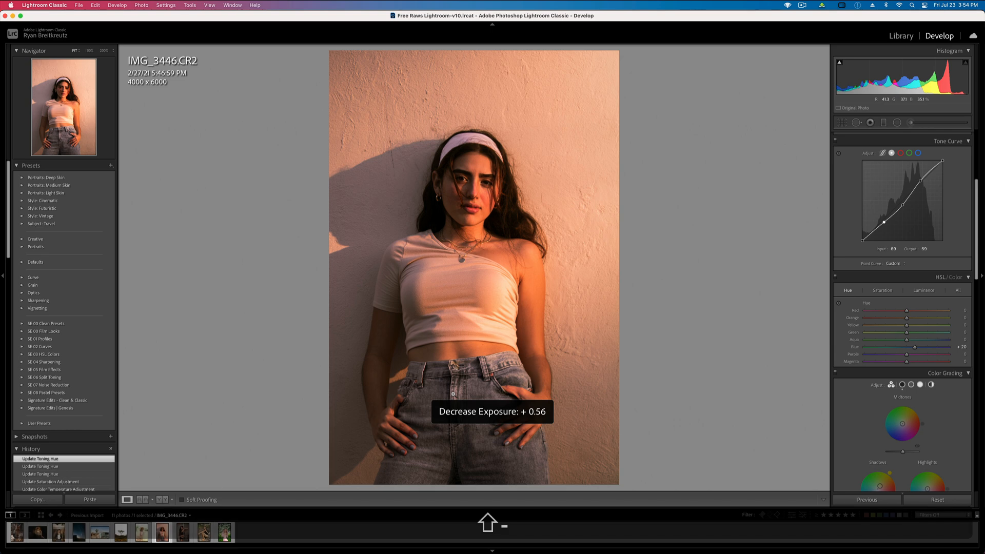
{"action": "left_click", "coordinate": [898, 123]}
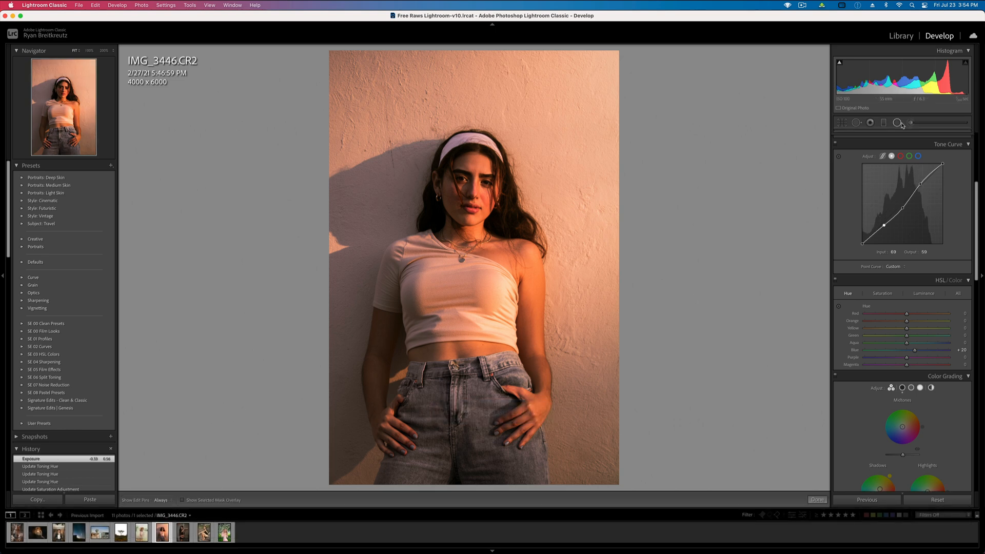
{"action": "left_click_drag", "start_coordinate": [656, 191], "coordinate": [676, 220]}
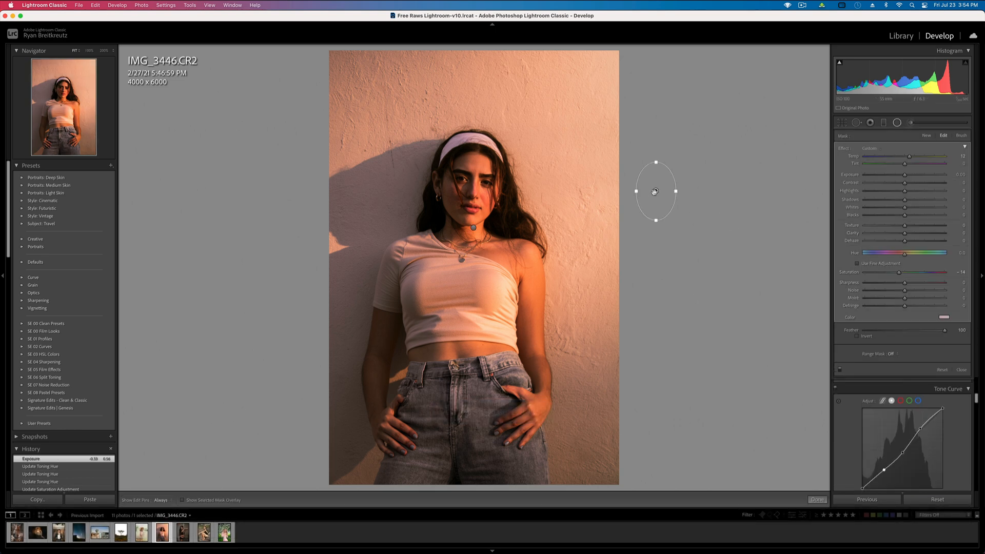
{"action": "left_click", "coordinate": [944, 319]}
{"action": "left_click", "coordinate": [874, 347]}
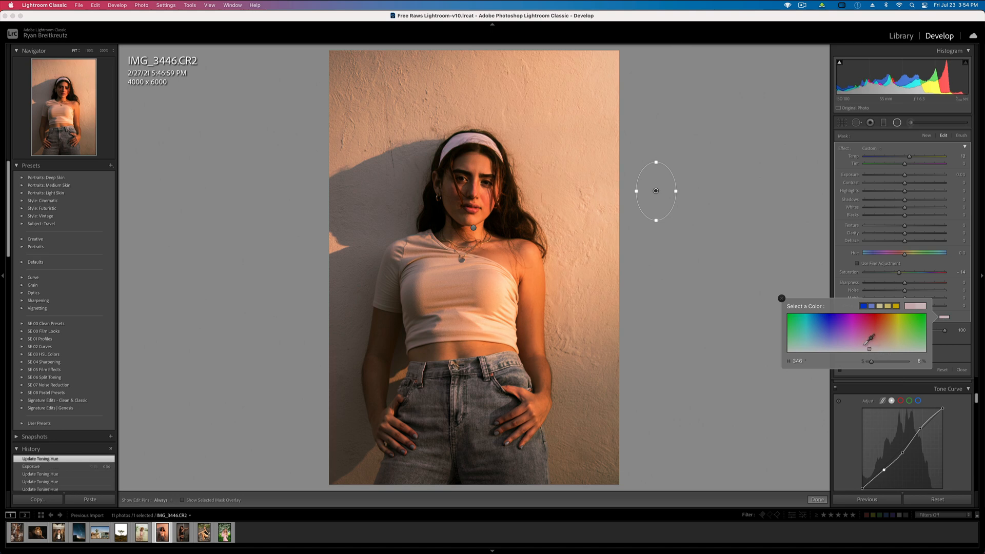
{"action": "left_click", "coordinate": [782, 299]}
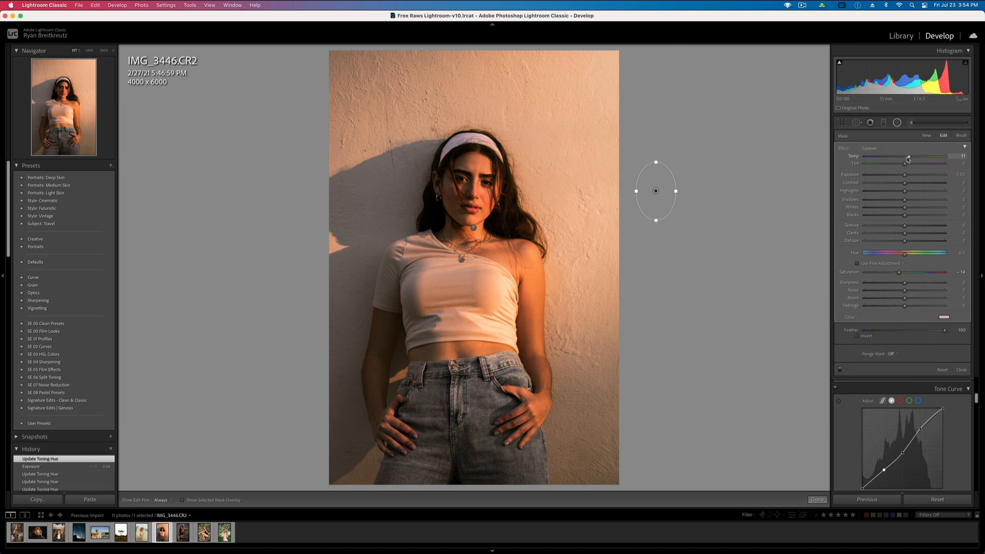
Raise the headband portrait's exposure to +0.89, close the radial filter, and warm the overall temperature to 6,236.
{"action": "key", "text": "shift+equal"}
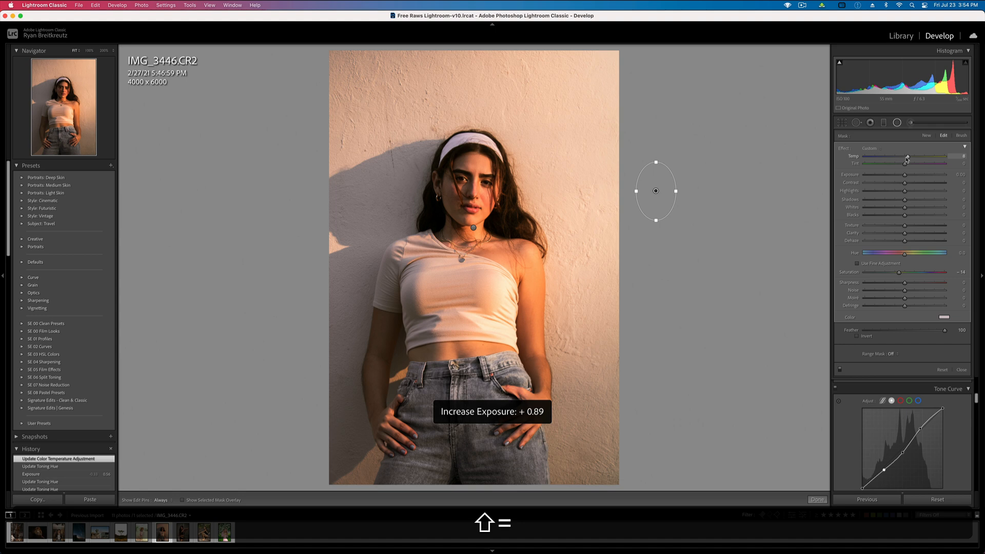
{"action": "key", "text": "Return"}
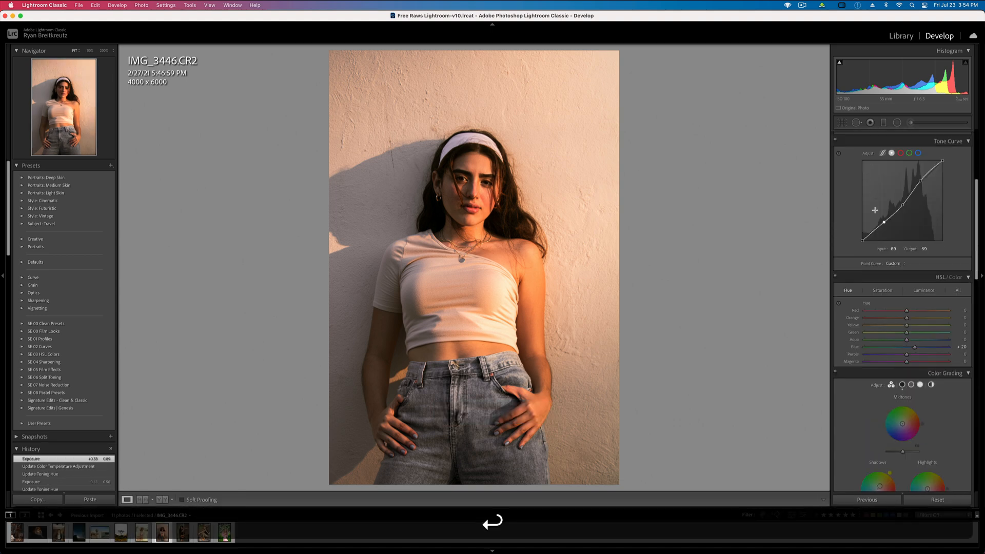
{"action": "scroll", "coordinate": [883, 200], "scroll_direction": "up", "scroll_amount": 6}
{"action": "mouse_move", "coordinate": [892, 187]}
{"action": "left_mouse_down"}
{"action": "mouse_move", "coordinate": [923, 187]}
{"action": "mouse_move", "coordinate": [885, 185]}
{"action": "mouse_move", "coordinate": [900, 185]}
{"action": "left_mouse_up"}
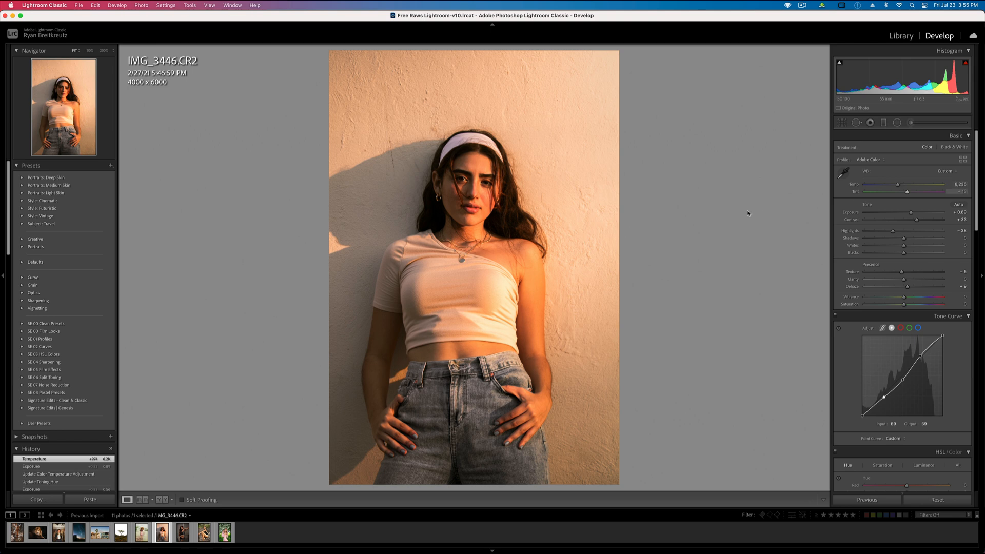
Switch to _AKP3200.NEF and set its temperature to 7,369, exposure to +0.45 and contrast to +18.
{"action": "key", "text": "Right"}
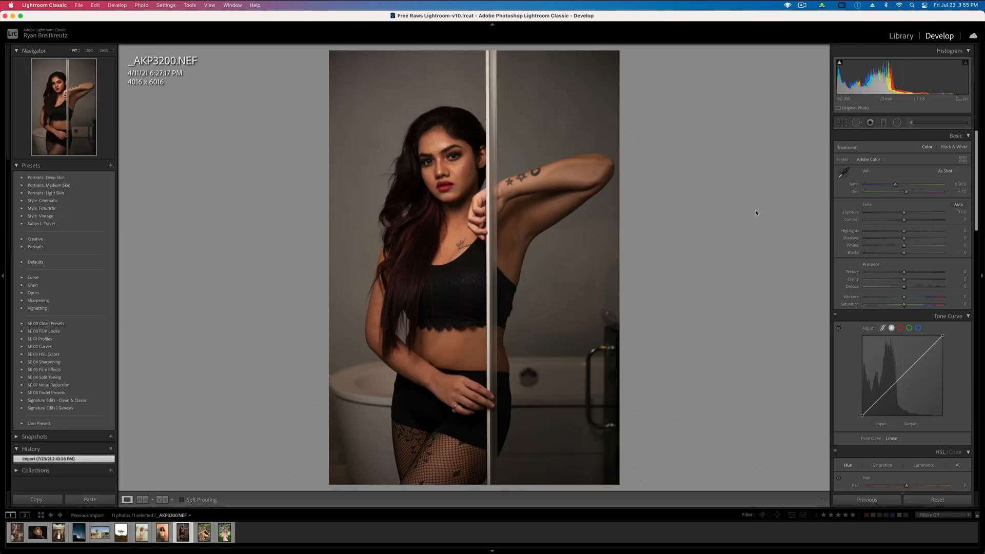
{"action": "left_click_drag", "start_coordinate": [896, 184], "coordinate": [907, 186]}
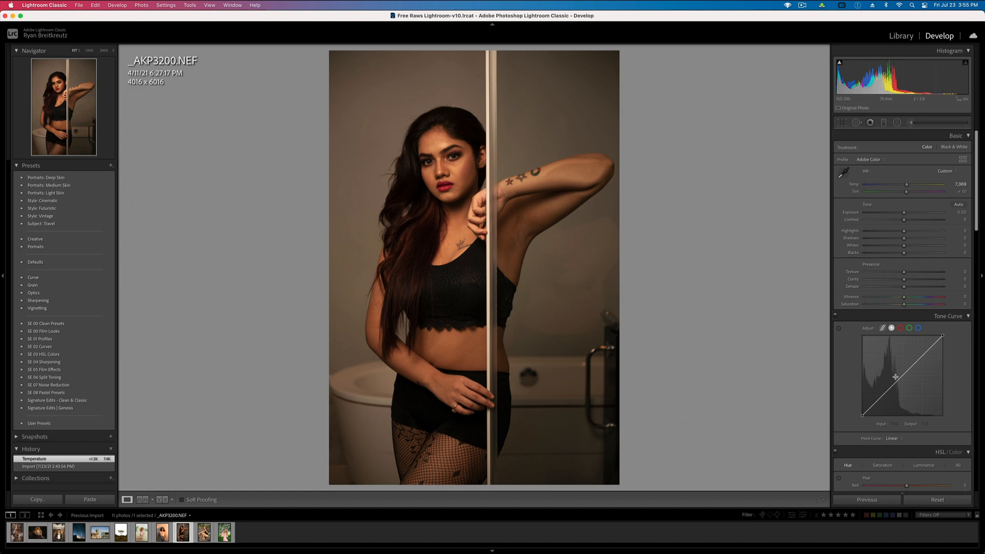
{"action": "left_click_drag", "start_coordinate": [905, 212], "coordinate": [911, 217]}
Lift the tone curve to output 197 at input 183 and output 76 at input 70, comparing it switched off and on.
{"action": "left_click_drag", "start_coordinate": [922, 353], "coordinate": [920, 351]}
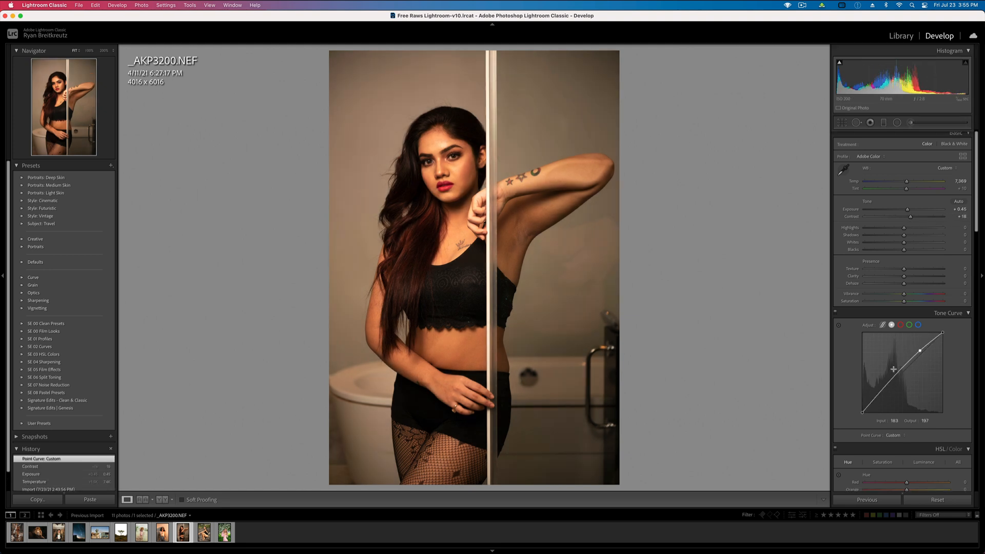
{"action": "left_click_drag", "start_coordinate": [888, 395], "coordinate": [885, 391]}
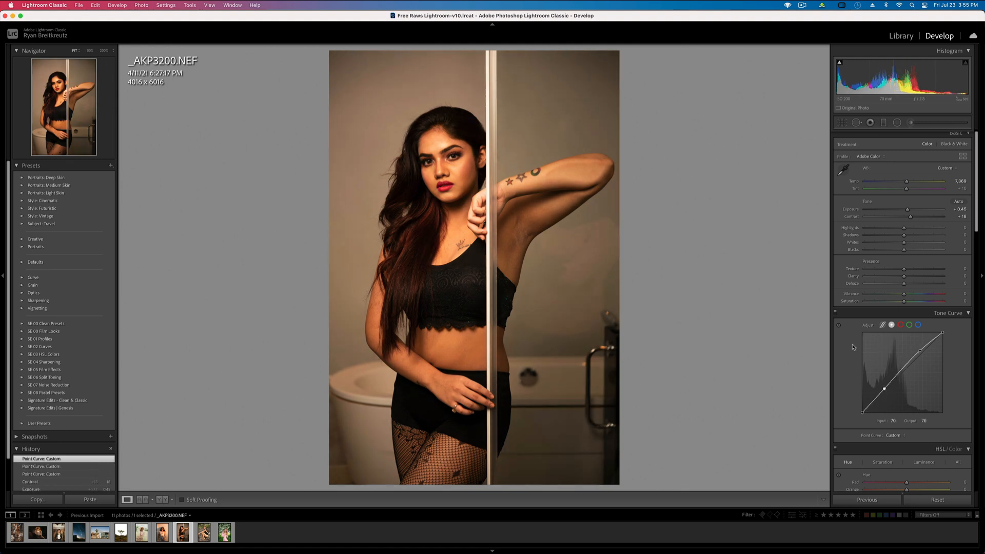
{"action": "left_click", "coordinate": [836, 311]}
{"action": "left_click", "coordinate": [835, 312]}
Set the calibration's shadows tint to +28 and shift the red primary hue slightly negative, comparing the calibration switched off and on.
{"action": "scroll", "coordinate": [903, 410], "scroll_direction": "down", "scroll_amount": 15}
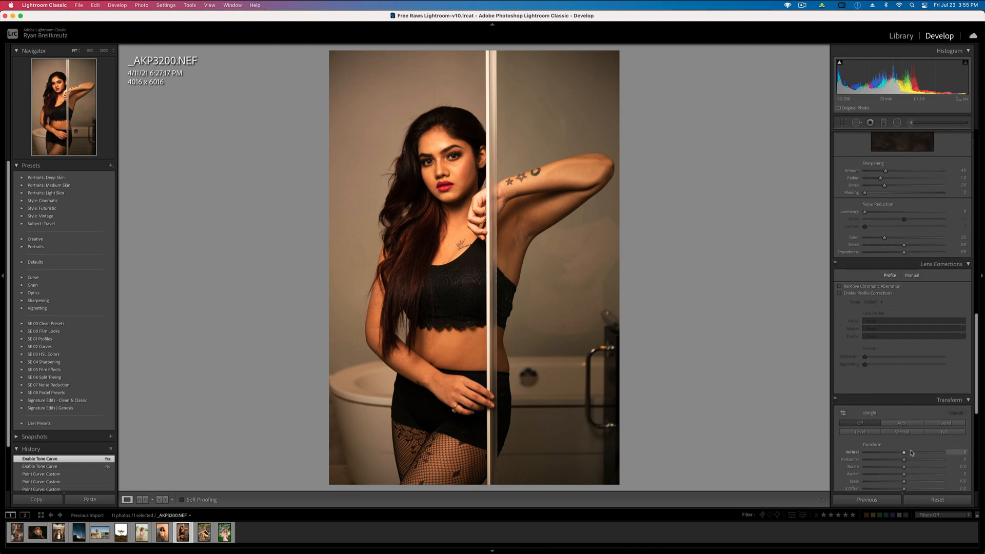
{"action": "scroll", "coordinate": [911, 453], "scroll_direction": "down", "scroll_amount": 15}
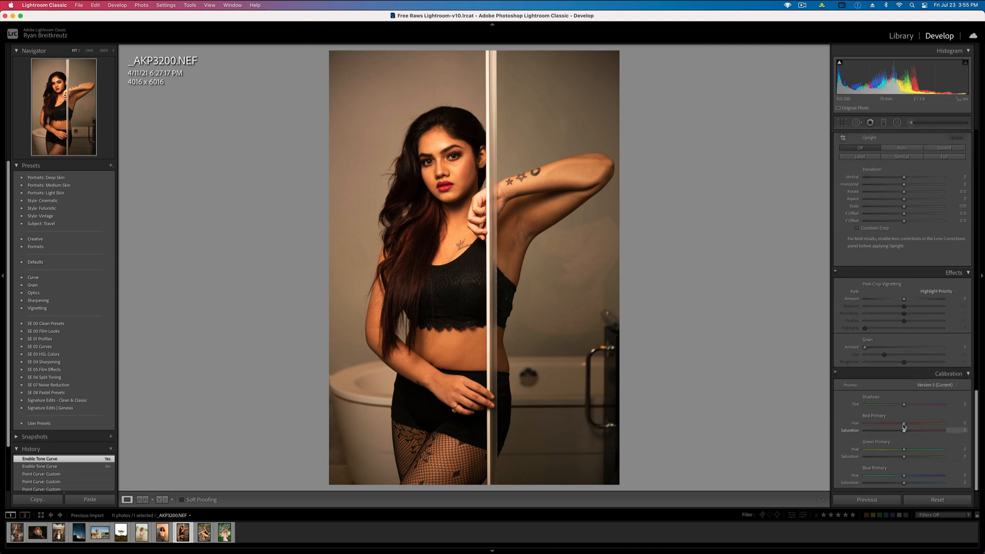
{"action": "left_click_drag", "start_coordinate": [904, 424], "coordinate": [920, 408]}
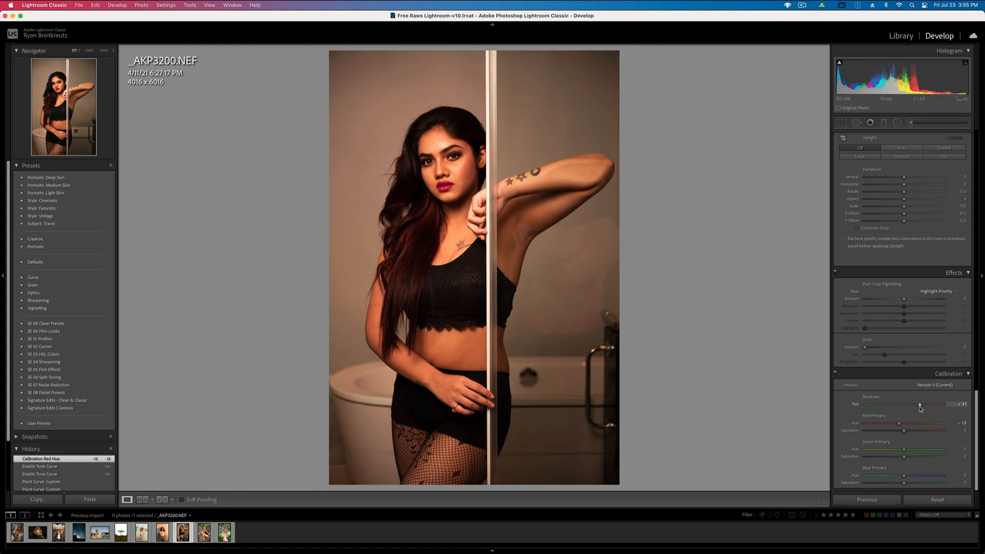
{"action": "left_click", "coordinate": [836, 374]}
{"action": "left_click", "coordinate": [836, 374]}
{"action": "left_click", "coordinate": [835, 374]}
{"action": "left_click", "coordinate": [835, 374]}
{"action": "left_click_drag", "start_coordinate": [901, 426], "coordinate": [914, 407]}
Lower the photo's highlights to -28 and brush a new adjustment mask over the woman's face.
{"action": "scroll", "coordinate": [911, 342], "scroll_direction": "up", "scroll_amount": 15}
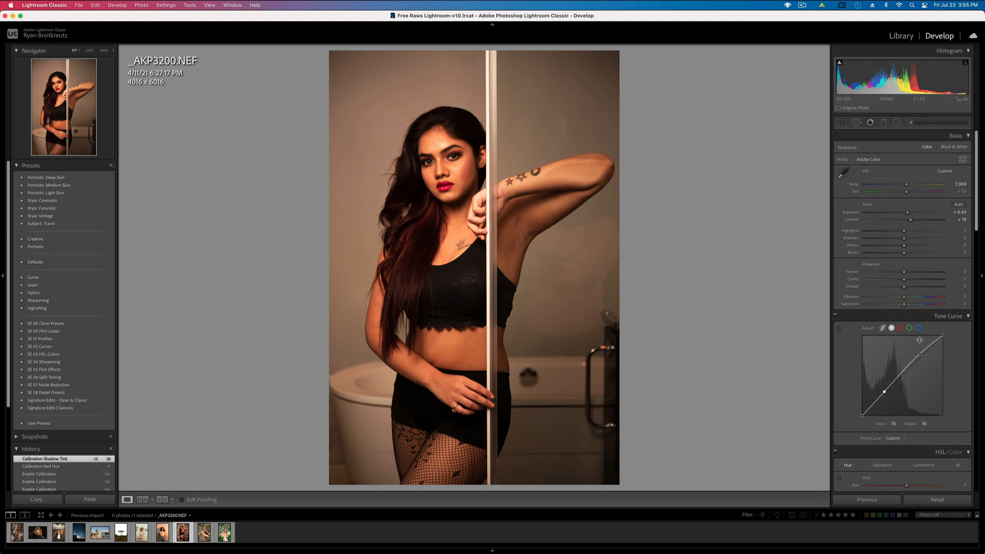
{"action": "left_click_drag", "start_coordinate": [904, 231], "coordinate": [893, 233]}
{"action": "key", "text": "k"}
{"action": "scroll", "coordinate": [419, 160], "scroll_direction": "down", "scroll_amount": 5}
{"action": "left_click", "coordinate": [445, 144]}
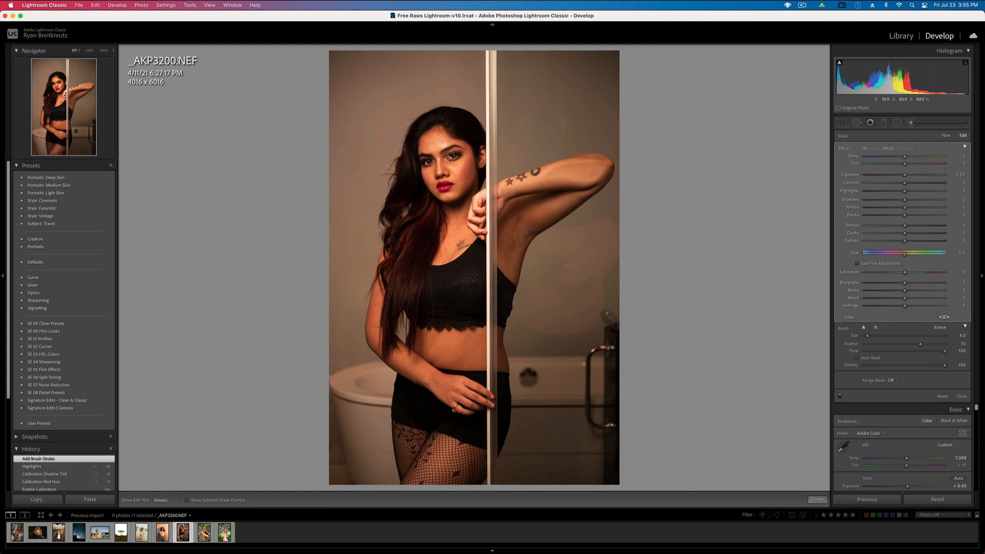
{"action": "left_click", "coordinate": [456, 171]}
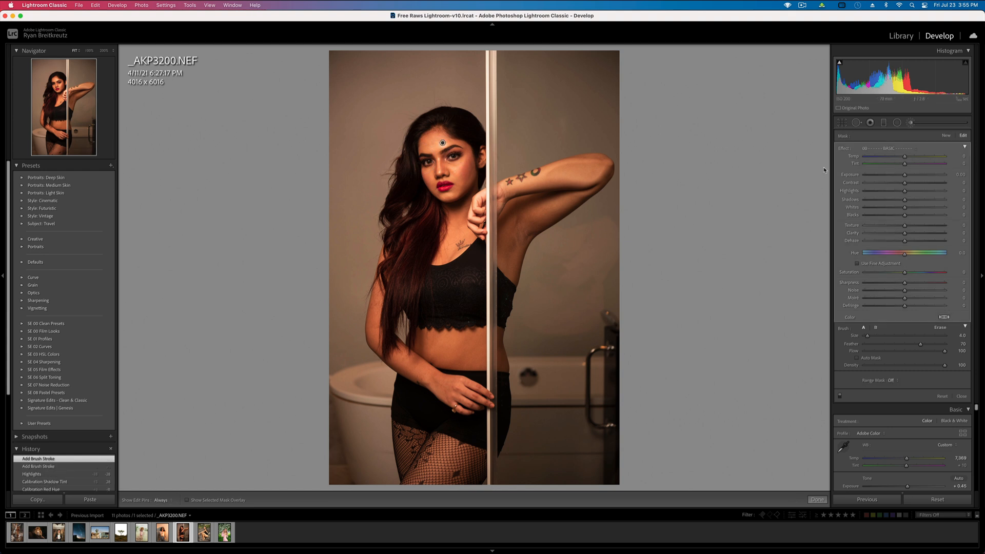
Set the face mask's contrast to -75, highlights to -18, texture to -13 and clarity to -10, and compare with the unedited original.
{"action": "left_click", "coordinate": [879, 192]}
{"action": "left_click_drag", "start_coordinate": [889, 193], "coordinate": [889, 186]}
{"action": "mouse_move", "coordinate": [888, 191]}
{"action": "left_mouse_down"}
{"action": "mouse_move", "coordinate": [899, 193]}
{"action": "mouse_move", "coordinate": [875, 184]}
{"action": "left_mouse_up"}
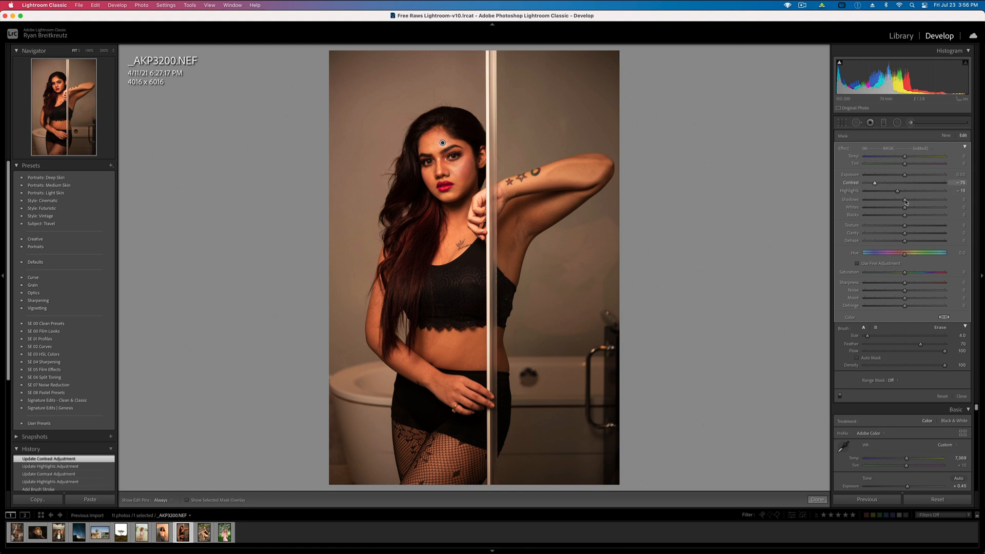
{"action": "left_click_drag", "start_coordinate": [904, 226], "coordinate": [899, 234]}
{"action": "key", "text": "Return"}
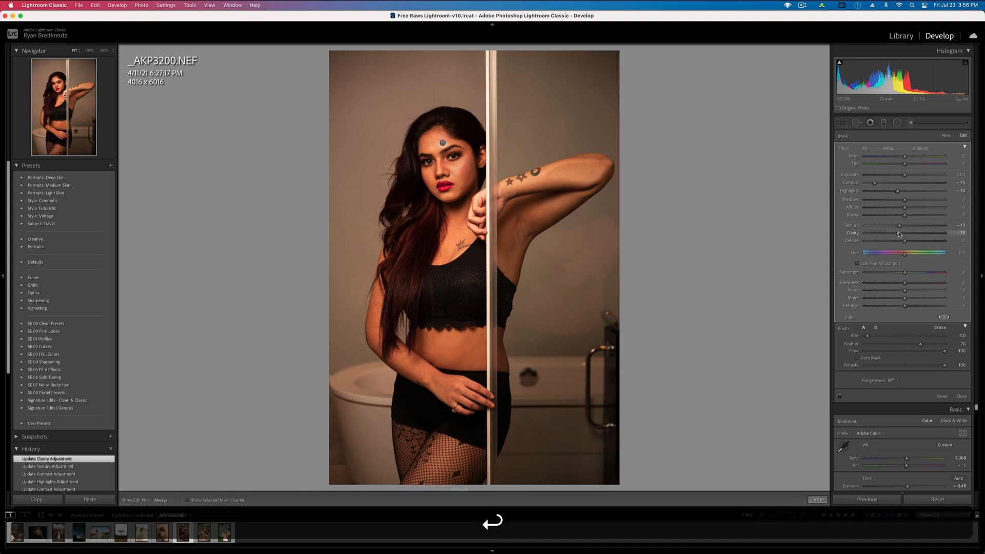
{"action": "key", "text": "backslash"}
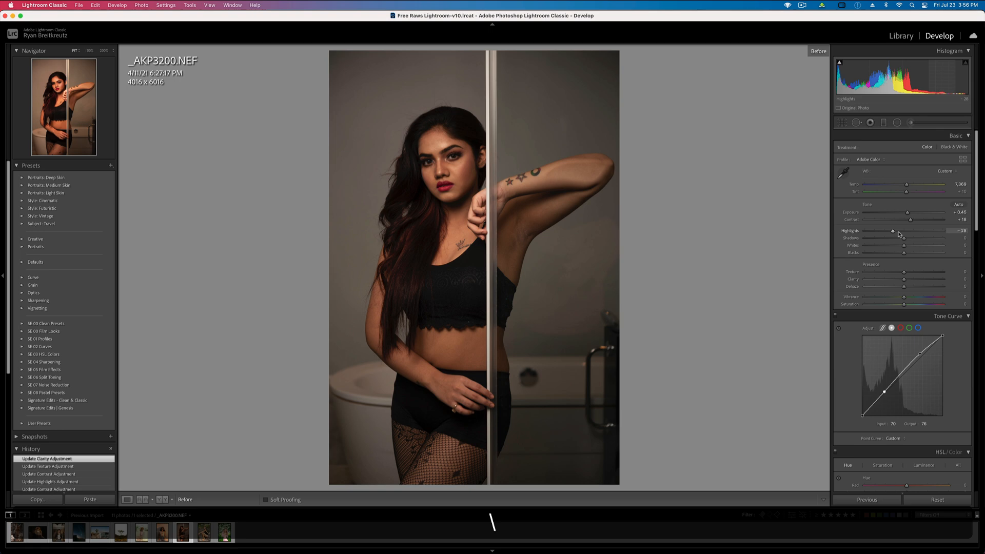
Switch to _DUF1593.CR2 and set its temperature to 5,558, tint to +27 and exposure to +0.25.
{"action": "key", "text": "Right"}
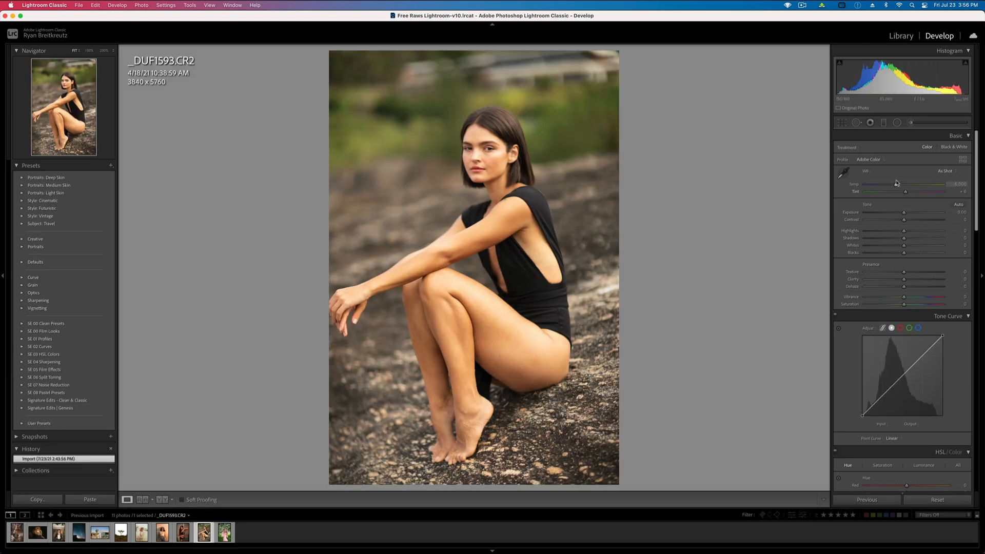
{"action": "left_click", "coordinate": [888, 185]}
{"action": "left_click_drag", "start_coordinate": [887, 186], "coordinate": [893, 186]}
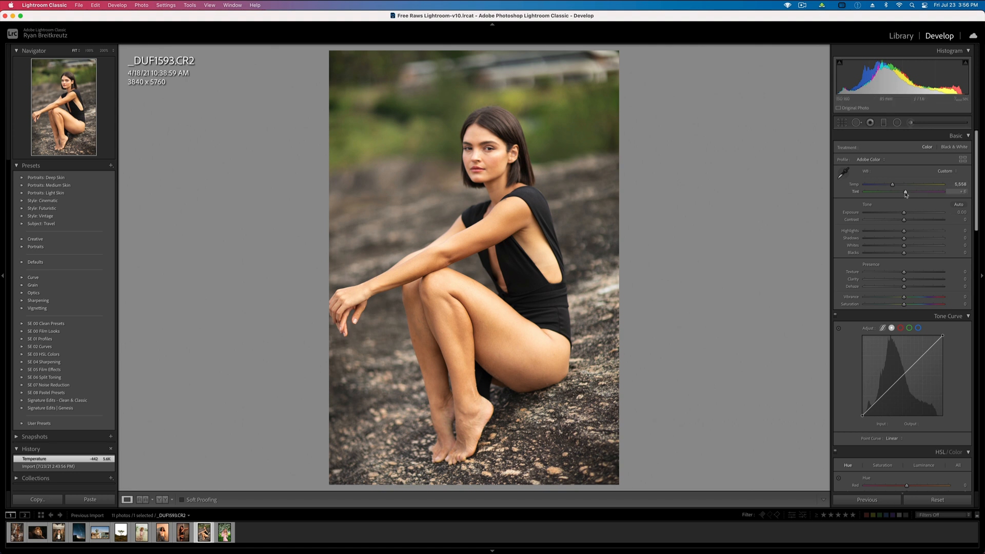
{"action": "left_click_drag", "start_coordinate": [909, 194], "coordinate": [906, 216]}
Set texture to +17 and dehaze to +10, checking the face and the rock surface up close.
{"action": "left_click", "coordinate": [487, 146]}
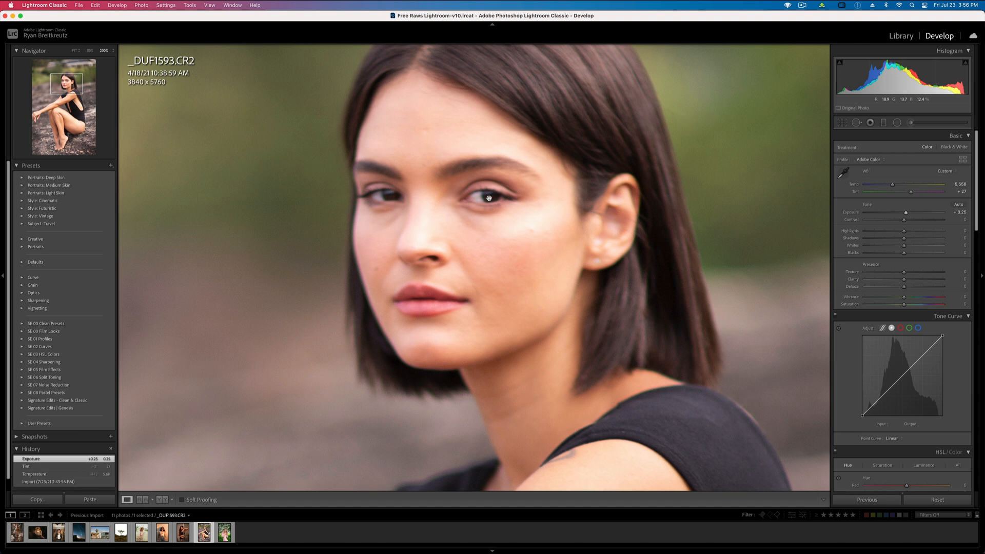
{"action": "mouse_move", "coordinate": [905, 275]}
{"action": "left_mouse_down"}
{"action": "mouse_move", "coordinate": [949, 276]}
{"action": "mouse_move", "coordinate": [921, 275]}
{"action": "mouse_move", "coordinate": [908, 288]}
{"action": "left_mouse_up"}
{"action": "left_click", "coordinate": [642, 276]}
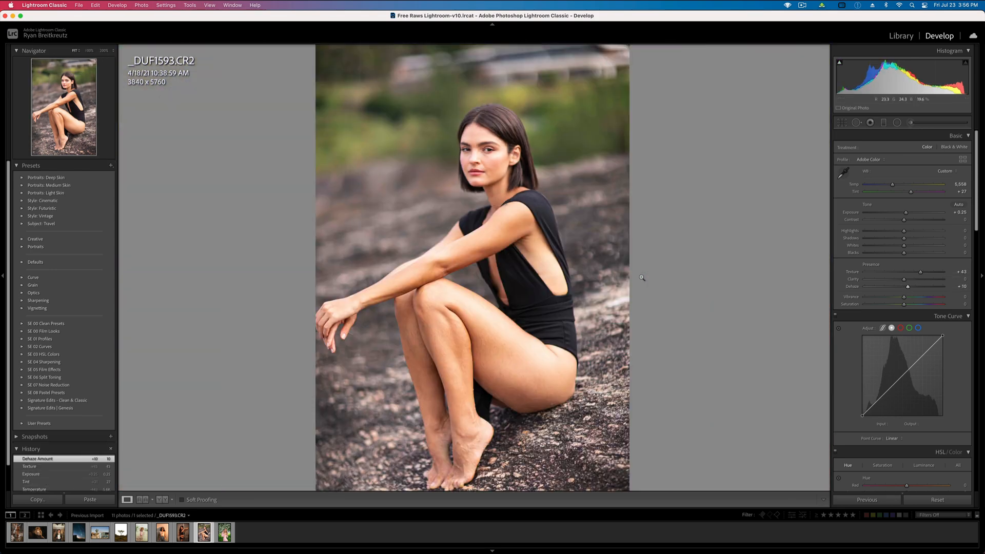
{"action": "left_click", "coordinate": [606, 385]}
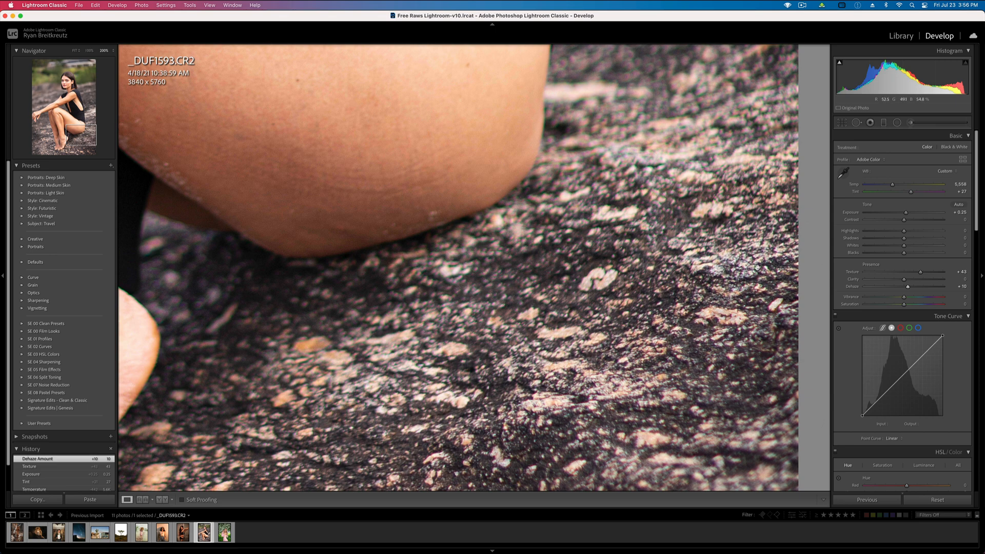
{"action": "left_click", "coordinate": [545, 269]}
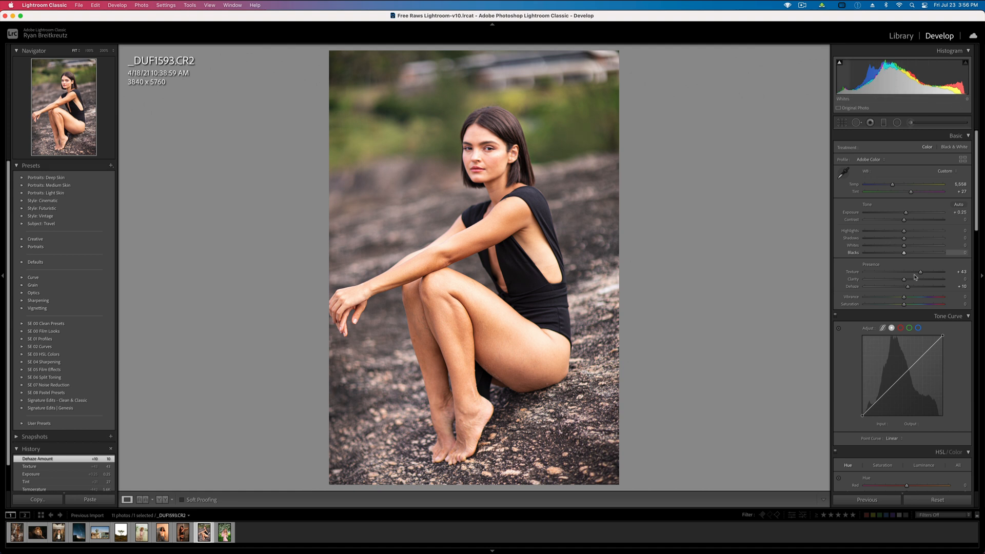
{"action": "left_click", "coordinate": [912, 272]}
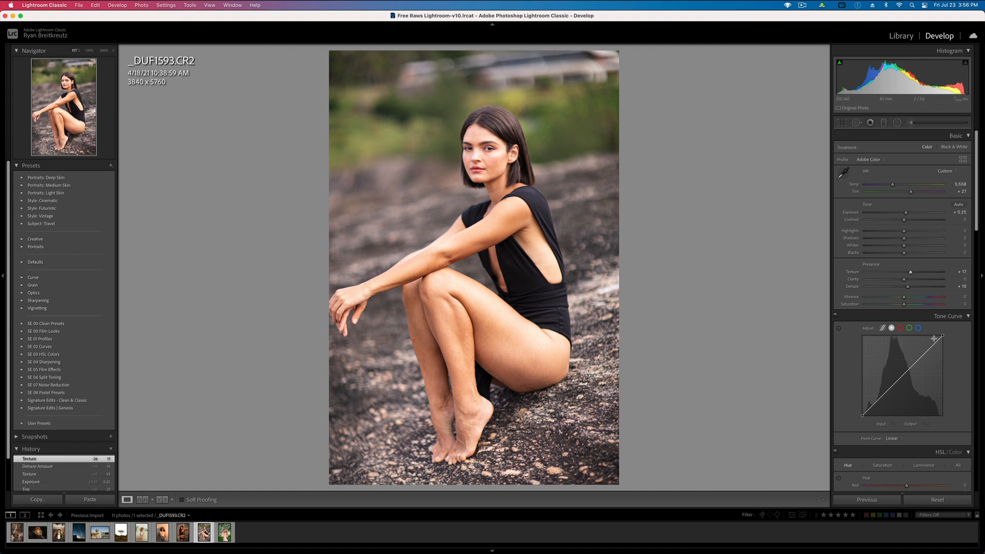
Sharpen the photo with amount 73 and masking 26, adjust the radius, and compare the detail settings switched off and on.
{"action": "scroll", "coordinate": [934, 339], "scroll_direction": "down", "scroll_amount": 15}
{"action": "scroll", "coordinate": [936, 340], "scroll_direction": "up", "scroll_amount": 2}
{"action": "left_click_drag", "start_coordinate": [904, 259], "coordinate": [885, 283]}
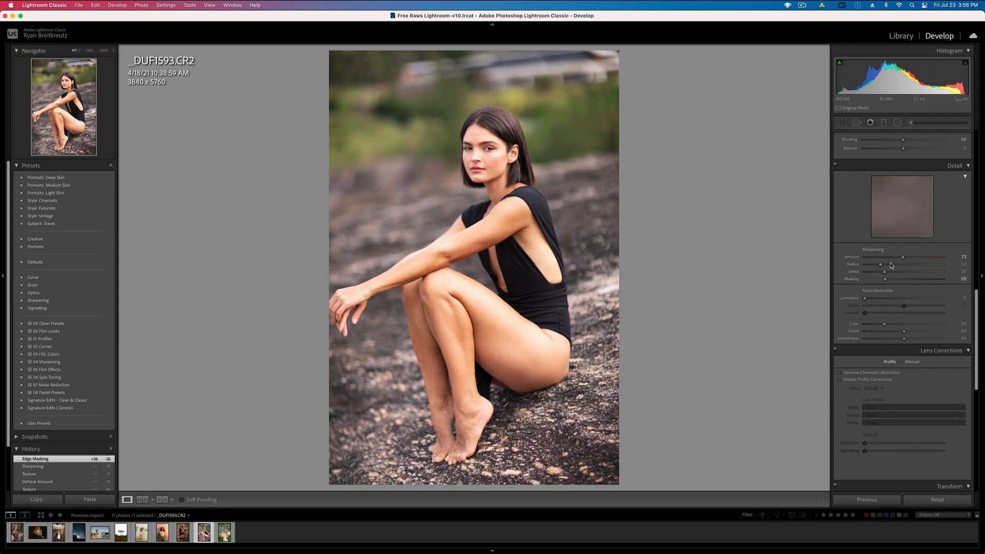
{"action": "left_click_drag", "start_coordinate": [891, 265], "coordinate": [891, 266]}
{"action": "left_click", "coordinate": [835, 166]}
{"action": "left_click", "coordinate": [836, 166]}
{"action": "left_click", "coordinate": [835, 166]}
{"action": "left_click", "coordinate": [836, 165]}
Set the contrast to +18 and brush a mask over the woman's face with clarity 4 and sharpness 14.
{"action": "scroll", "coordinate": [887, 191], "scroll_direction": "up", "scroll_amount": 10}
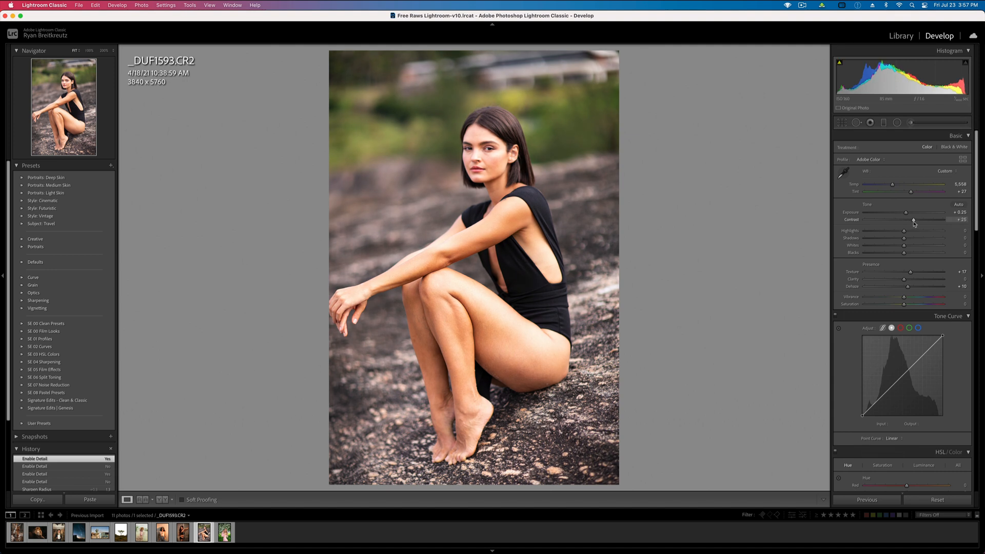
{"action": "left_click_drag", "start_coordinate": [914, 222], "coordinate": [912, 222]}
{"action": "left_click", "coordinate": [911, 123]}
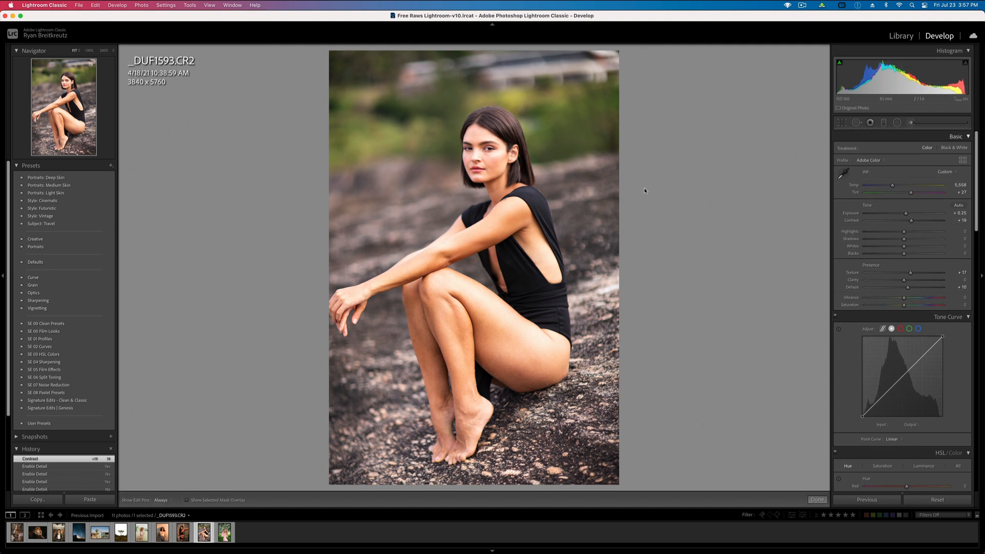
{"action": "key", "text": "h"}
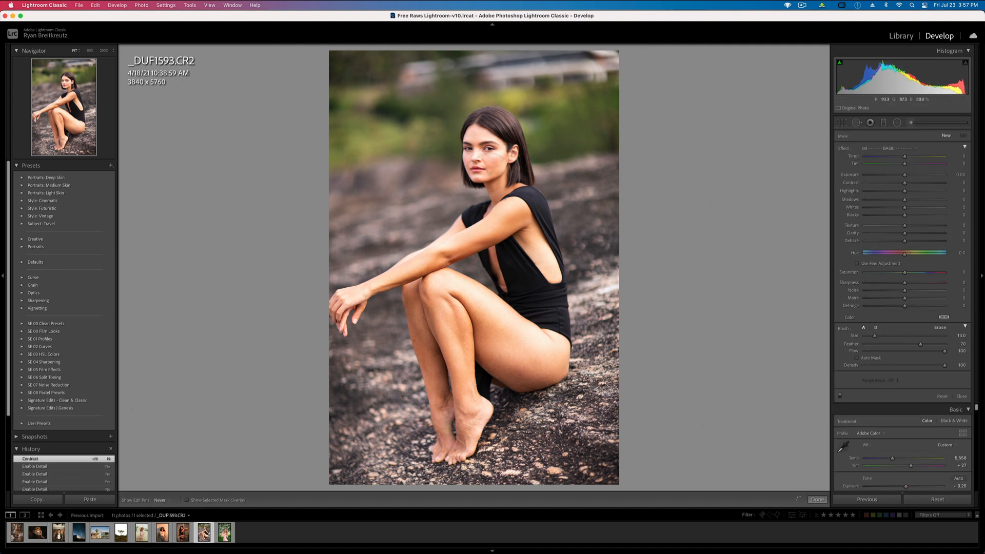
{"action": "key", "text": "alt"}
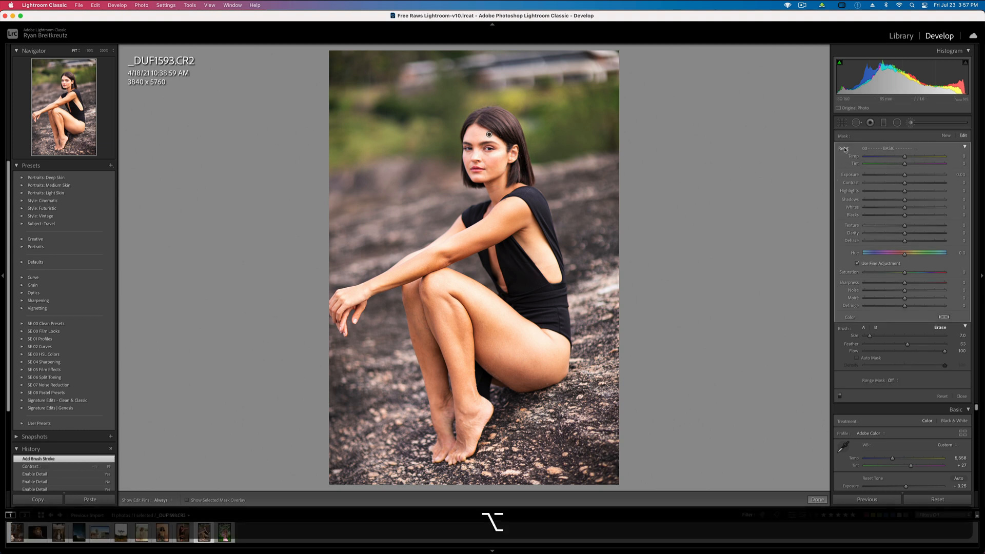
{"action": "left_click_drag", "start_coordinate": [905, 233], "coordinate": [907, 236]}
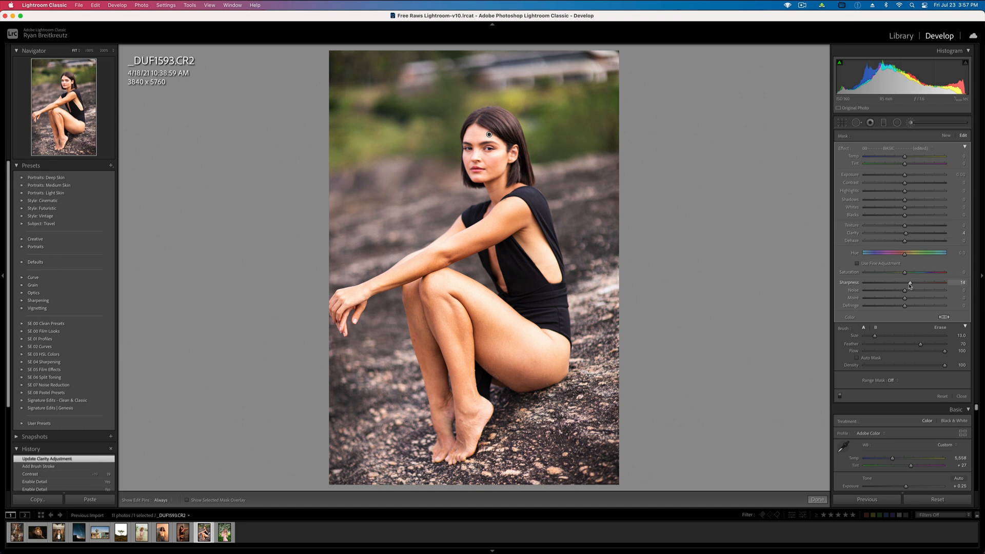
{"action": "left_click_drag", "start_coordinate": [907, 286], "coordinate": [907, 285]}
Close the face mask and flatten the tones with contrast -33, highlights -19, shadows +30, whites -26 and blacks +34.
{"action": "mouse_move", "coordinate": [914, 186]}
{"action": "left_mouse_down"}
{"action": "mouse_move", "coordinate": [891, 221]}
{"action": "mouse_move", "coordinate": [916, 238]}
{"action": "mouse_move", "coordinate": [894, 247]}
{"action": "mouse_move", "coordinate": [918, 256]}
{"action": "left_mouse_up"}
{"action": "key", "text": "Return"}
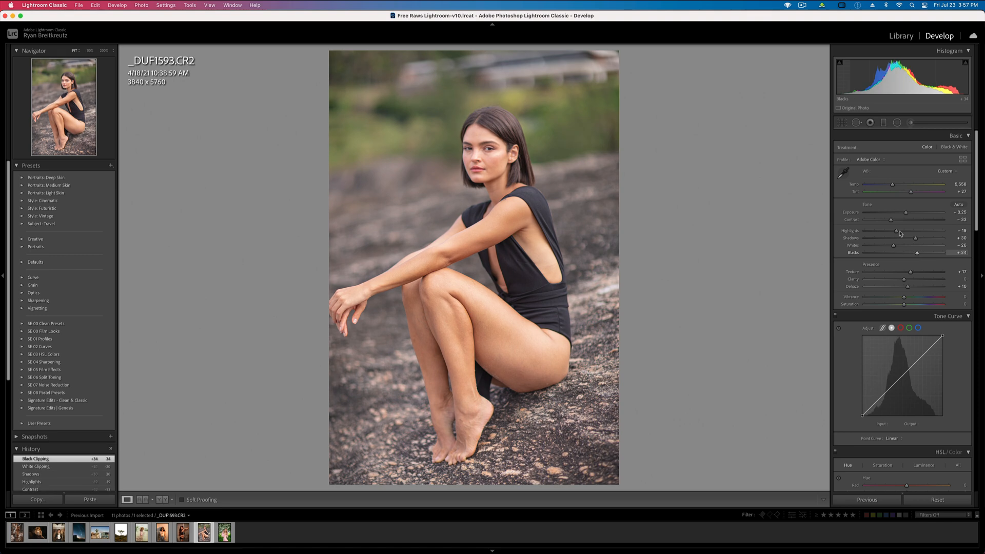
Shape the tone curve into an S with the white point lowered to output 243, and set the shadows to +4.
{"action": "left_click_drag", "start_coordinate": [917, 361], "coordinate": [898, 383]}
{"action": "left_click", "coordinate": [876, 403]}
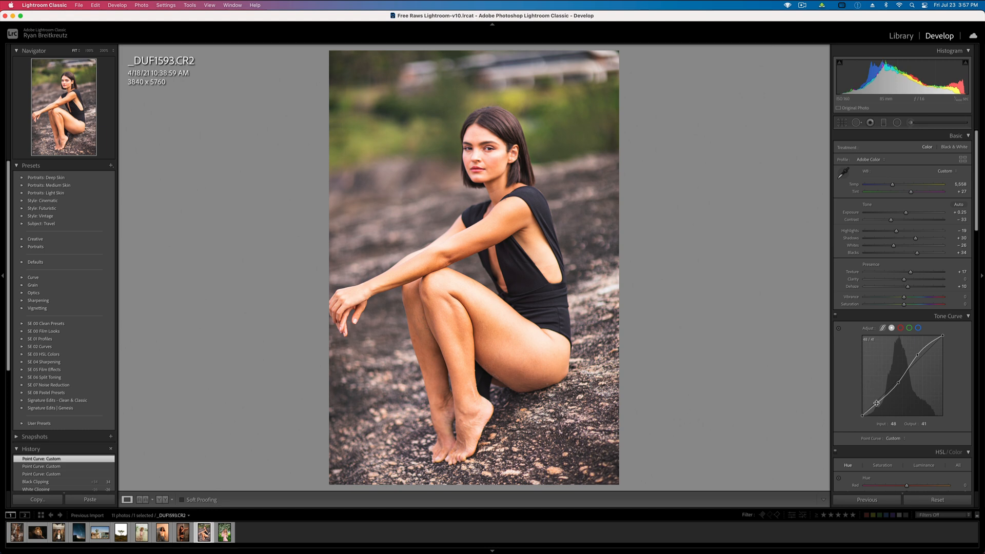
{"action": "left_click_drag", "start_coordinate": [877, 404], "coordinate": [903, 384]}
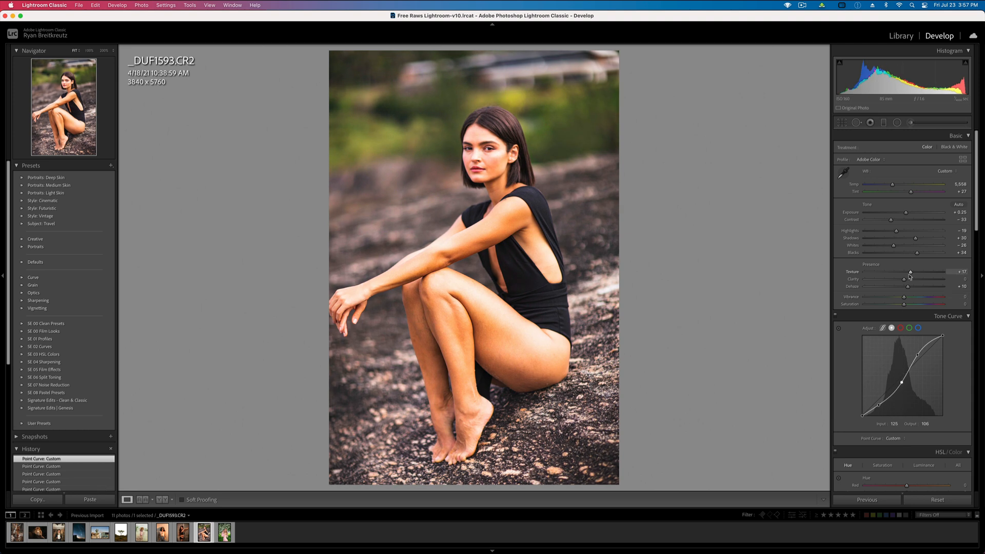
{"action": "left_click_drag", "start_coordinate": [916, 238], "coordinate": [905, 238]}
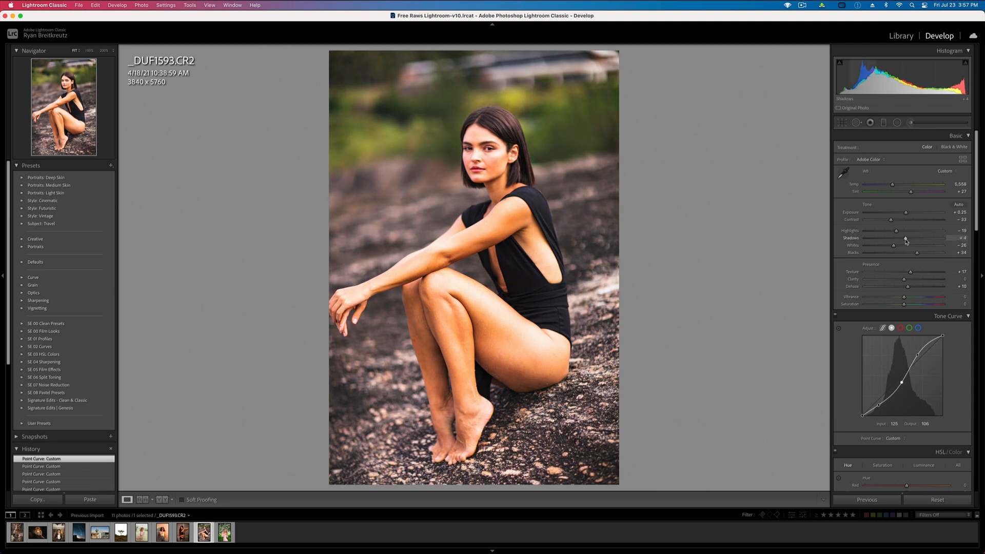
{"action": "left_click_drag", "start_coordinate": [878, 406], "coordinate": [946, 341]}
Brush a new mask on the woman's face with contrast -100, shadows -79 and blacks -12, and close the mask.
{"action": "scroll", "coordinate": [919, 256], "scroll_direction": "down", "scroll_amount": 1}
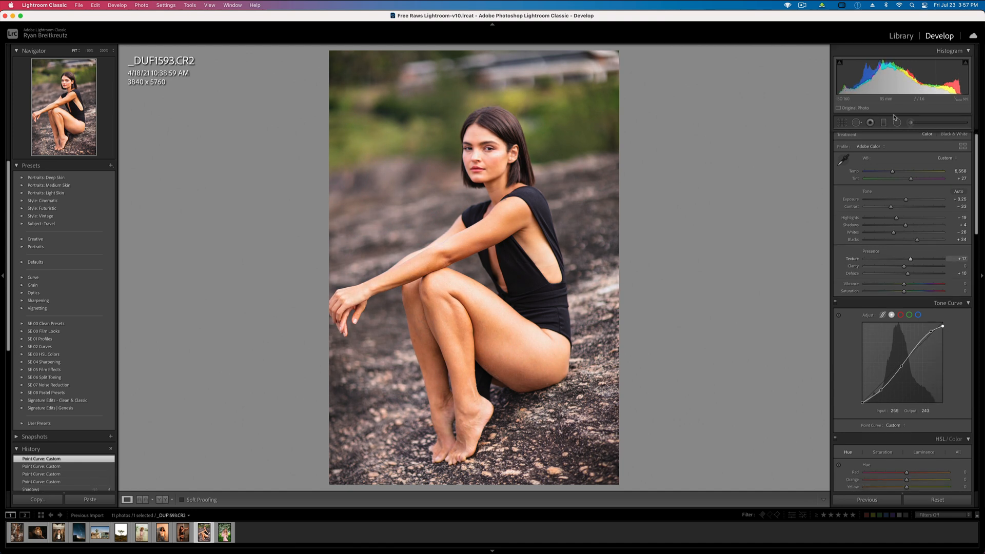
{"action": "left_click", "coordinate": [911, 123]}
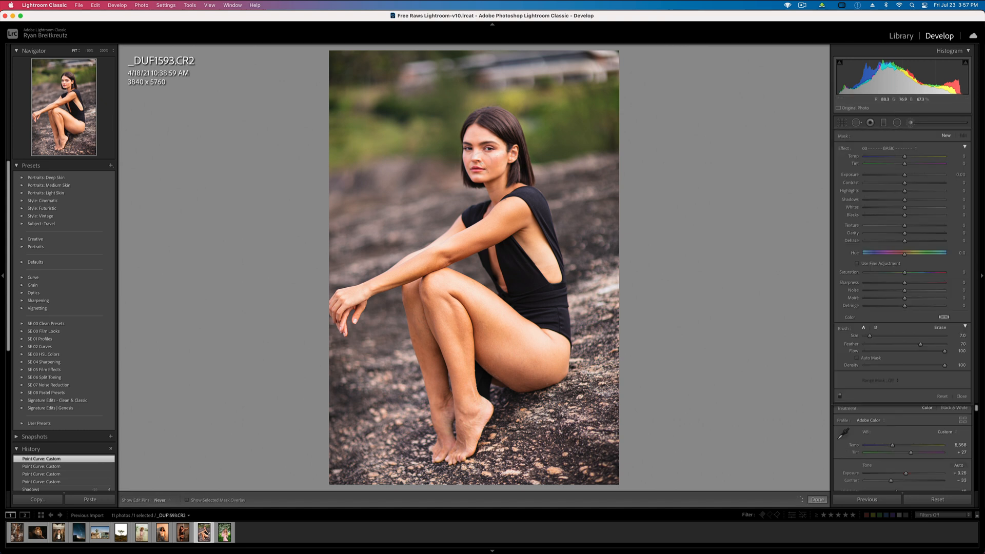
{"action": "left_click", "coordinate": [494, 158]}
{"action": "mouse_move", "coordinate": [905, 183]}
{"action": "left_mouse_down"}
{"action": "mouse_move", "coordinate": [883, 187]}
{"action": "mouse_move", "coordinate": [894, 200]}
{"action": "left_mouse_up"}
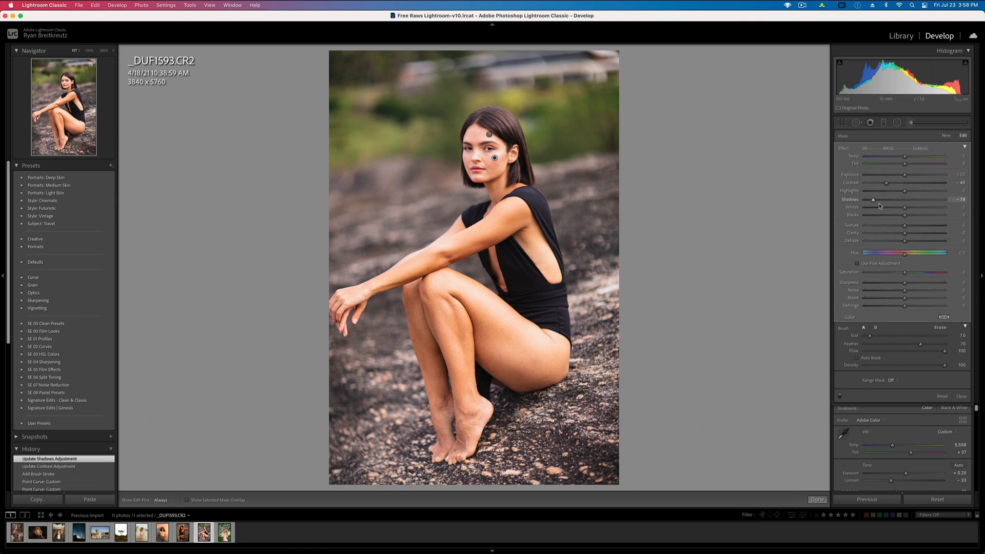
{"action": "left_click_drag", "start_coordinate": [904, 215], "coordinate": [900, 217]}
{"action": "left_click_drag", "start_coordinate": [886, 182], "coordinate": [862, 185]}
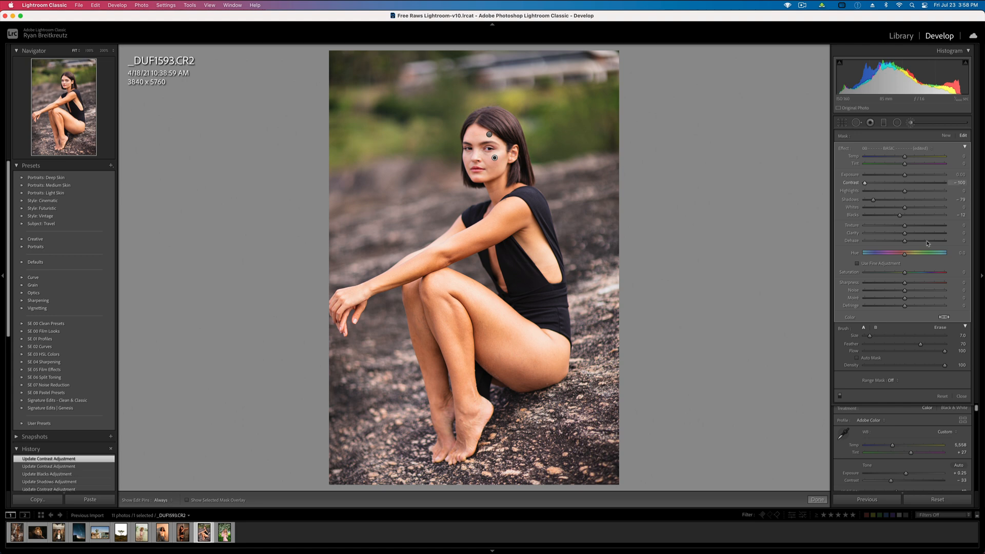
{"action": "key", "text": "Return"}
Compare the portrait with its unedited version and set the overall contrast to -18.
{"action": "key", "text": "backslash"}
{"action": "key", "text": "backslash"}
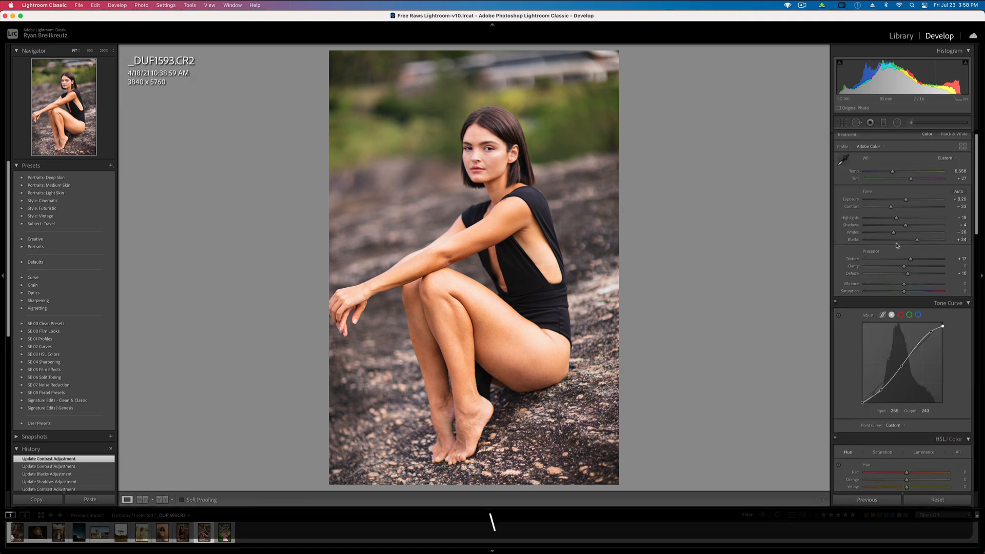
{"action": "left_click", "coordinate": [897, 207]}
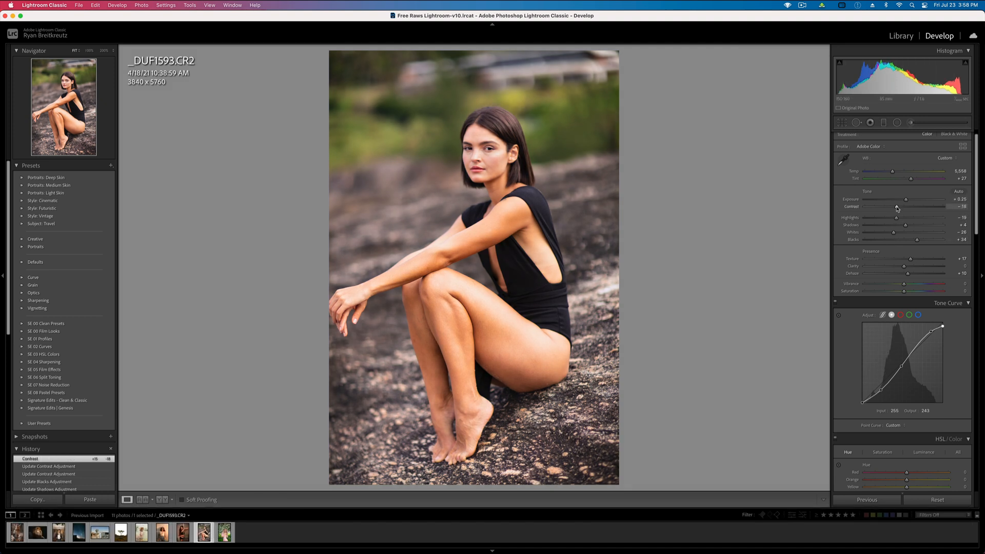
Reduce the yellow and green saturation, and shift the yellow hue to -19 and the green hue to -28.
{"action": "scroll", "coordinate": [904, 231], "scroll_direction": "down", "scroll_amount": 8}
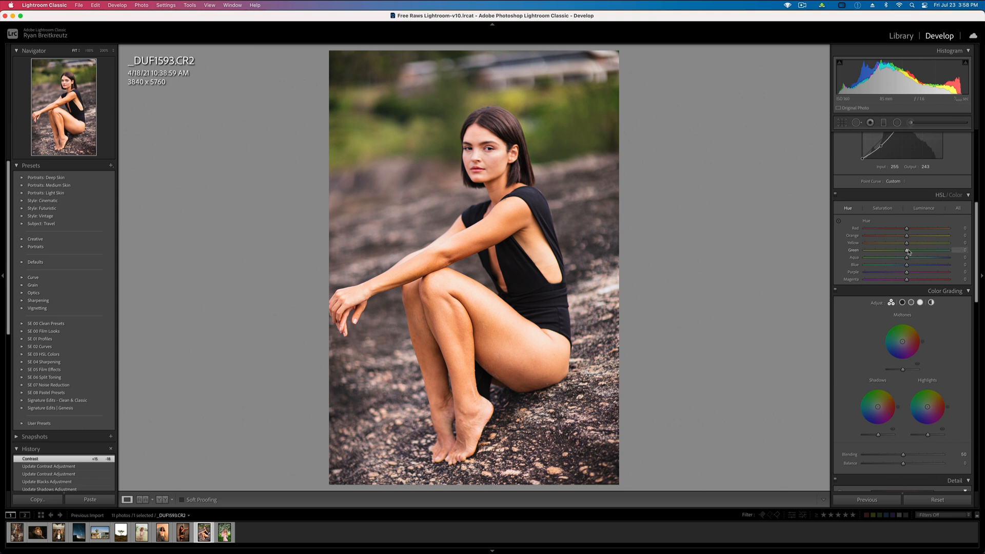
{"action": "left_click", "coordinate": [882, 208]}
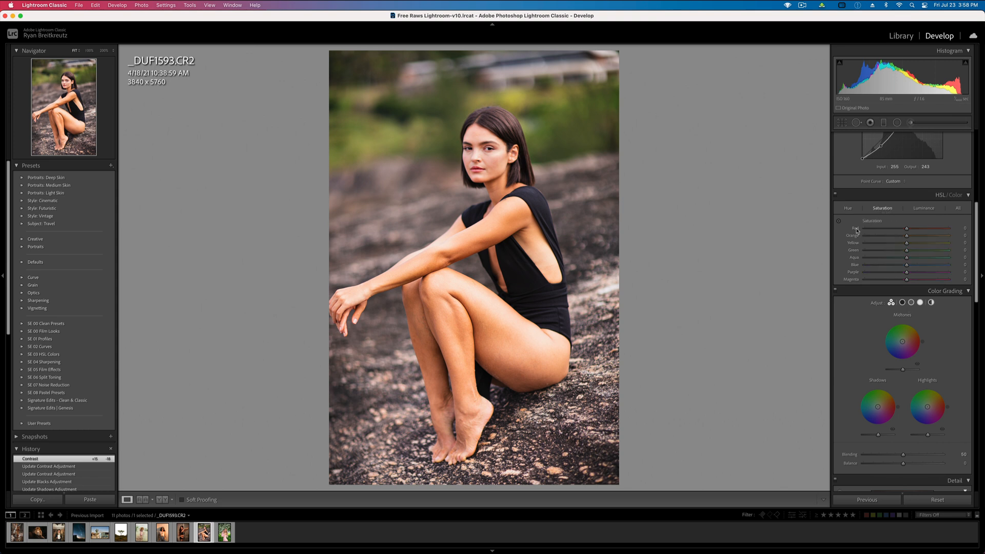
{"action": "left_click", "coordinate": [878, 243]}
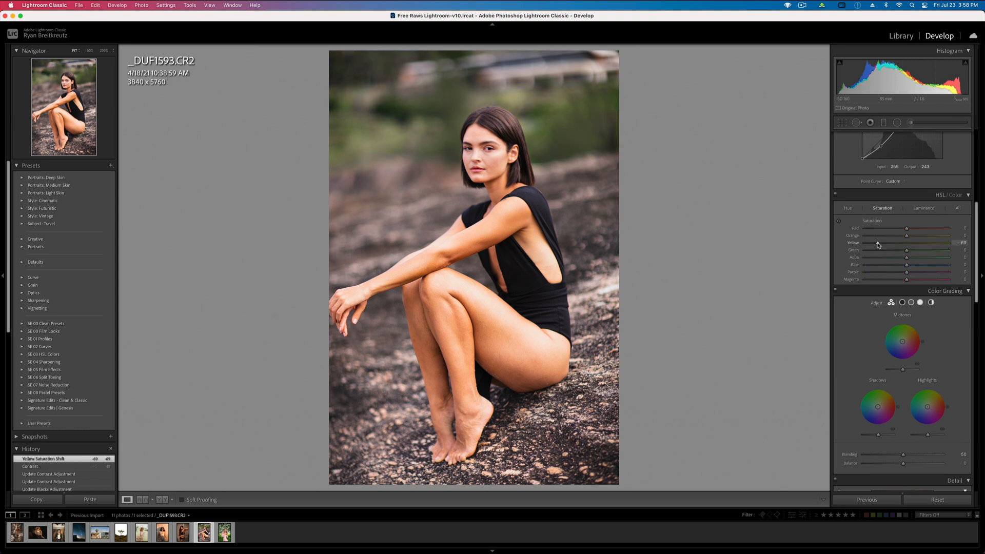
{"action": "left_click", "coordinate": [881, 251]}
{"action": "left_click_drag", "start_coordinate": [882, 253], "coordinate": [892, 252]}
{"action": "left_click", "coordinate": [848, 208]}
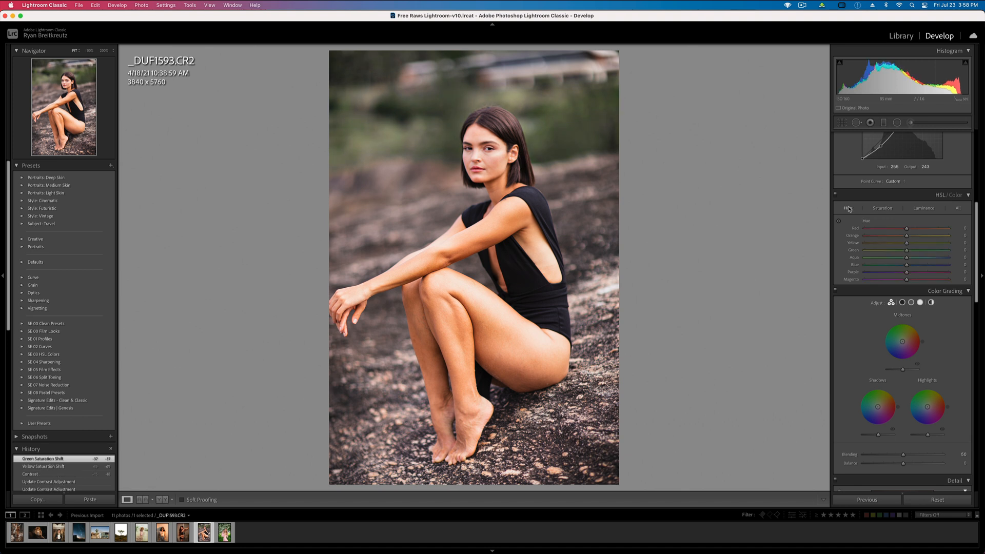
{"action": "left_click", "coordinate": [881, 244]}
{"action": "left_click_drag", "start_coordinate": [899, 247], "coordinate": [895, 255]}
Brush a mask over the blurred background above the rocks and limit it to the foliage with a color range mask.
{"action": "scroll", "coordinate": [908, 130], "scroll_direction": "up", "scroll_amount": 5}
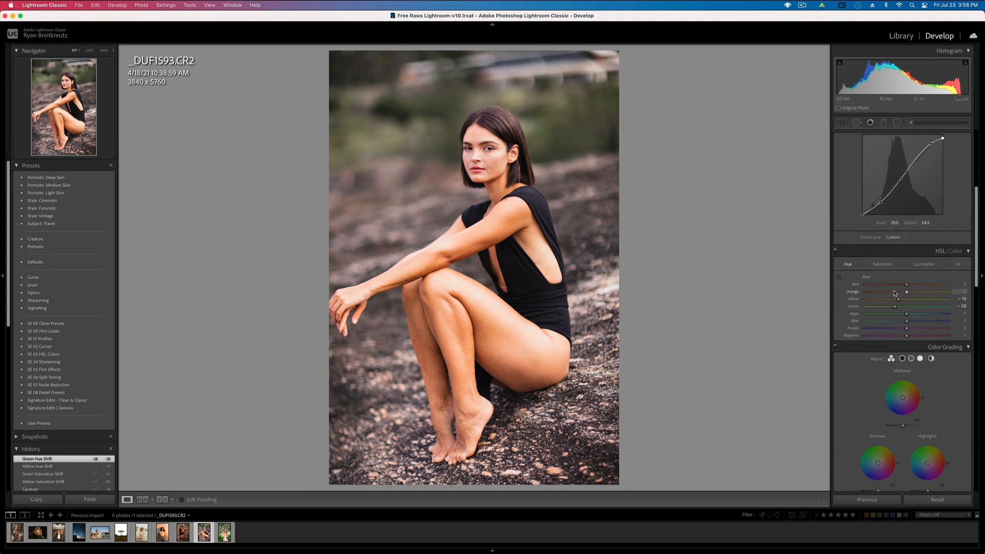
{"action": "left_click", "coordinate": [912, 123]}
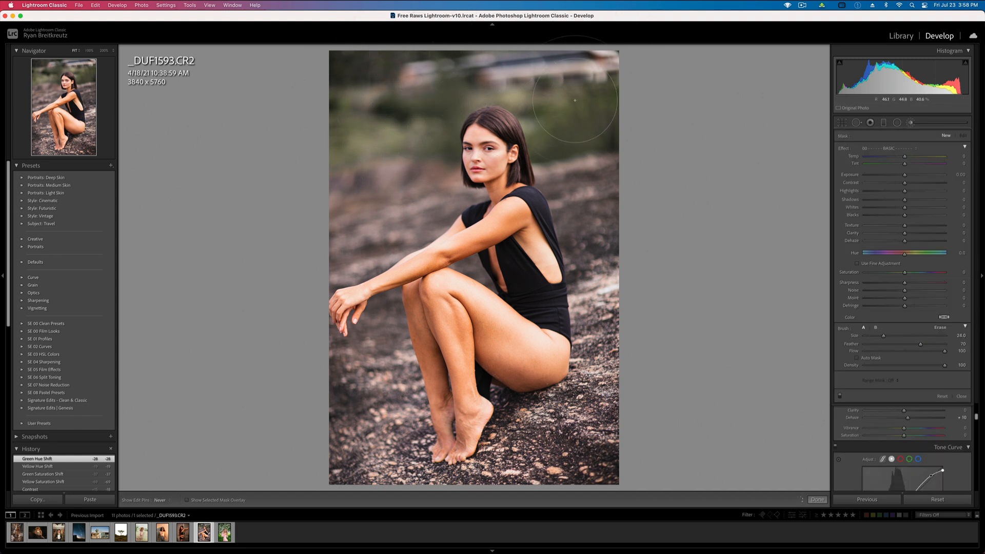
{"action": "mouse_move", "coordinate": [364, 100]}
{"action": "left_mouse_down"}
{"action": "mouse_move", "coordinate": [446, 114]}
{"action": "mouse_move", "coordinate": [519, 103]}
{"action": "left_mouse_up"}
{"action": "left_click", "coordinate": [893, 380]}
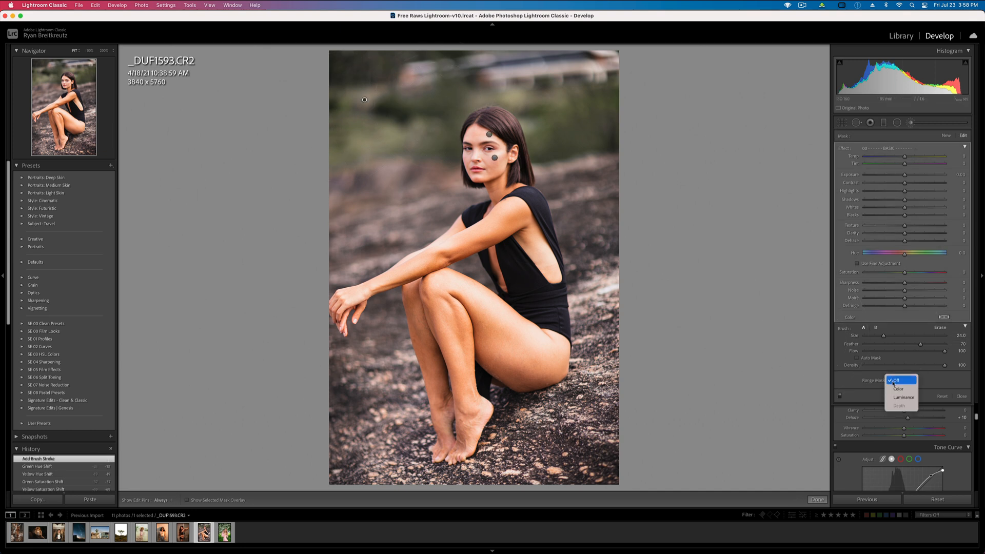
{"action": "left_click", "coordinate": [899, 388]}
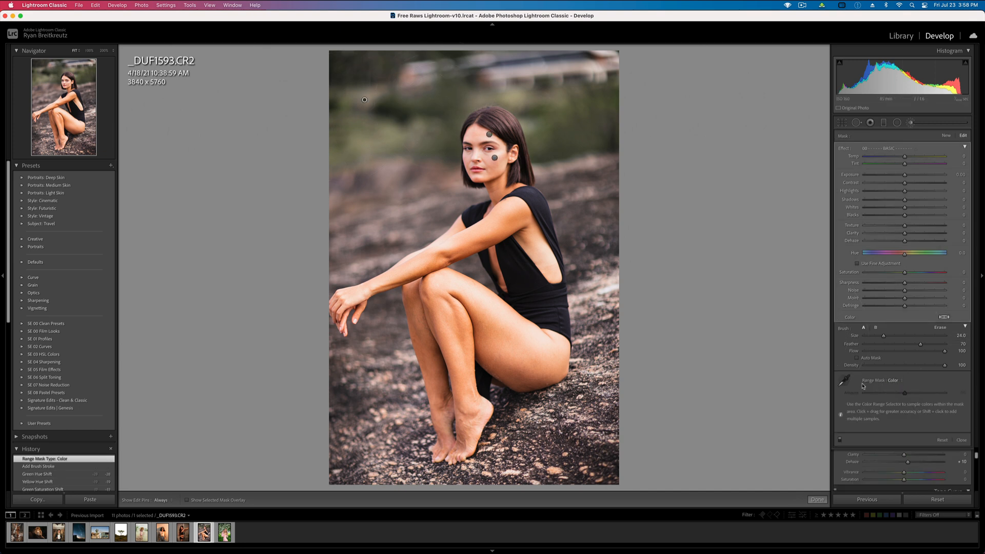
{"action": "left_click", "coordinate": [850, 379]}
{"action": "left_click", "coordinate": [361, 128]}
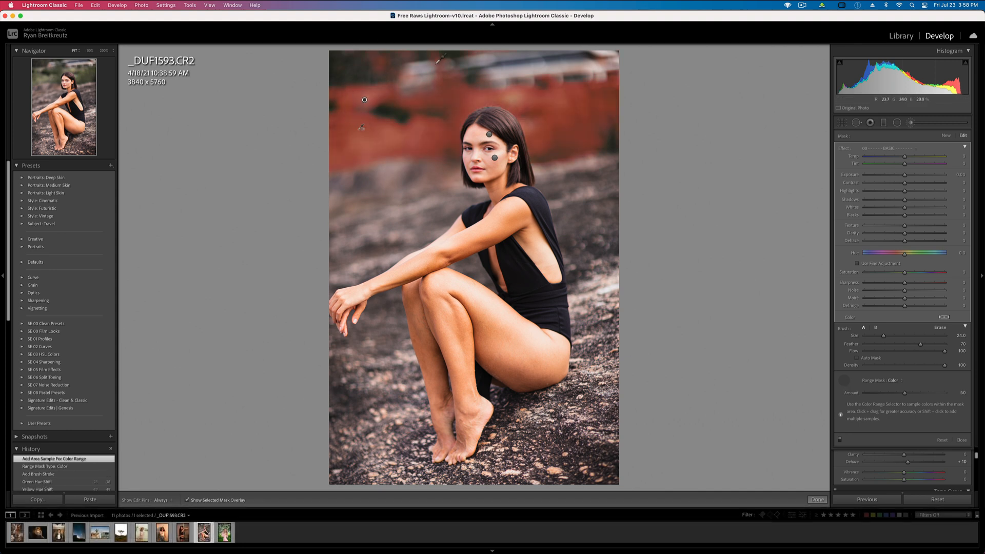
{"action": "key", "text": "o"}
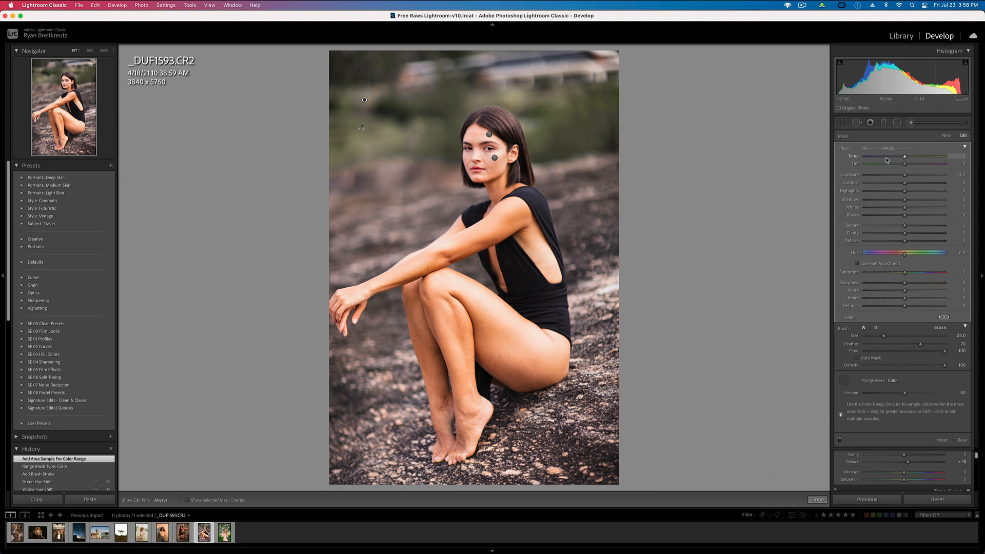
Set the background mask's temperature to 44 and tint to -81, and give it a soft pinkish color overlay.
{"action": "left_click_drag", "start_coordinate": [886, 157], "coordinate": [821, 164]}
{"action": "left_click_drag", "start_coordinate": [891, 163], "coordinate": [752, 164]}
{"action": "left_click_drag", "start_coordinate": [894, 165], "coordinate": [924, 160]}
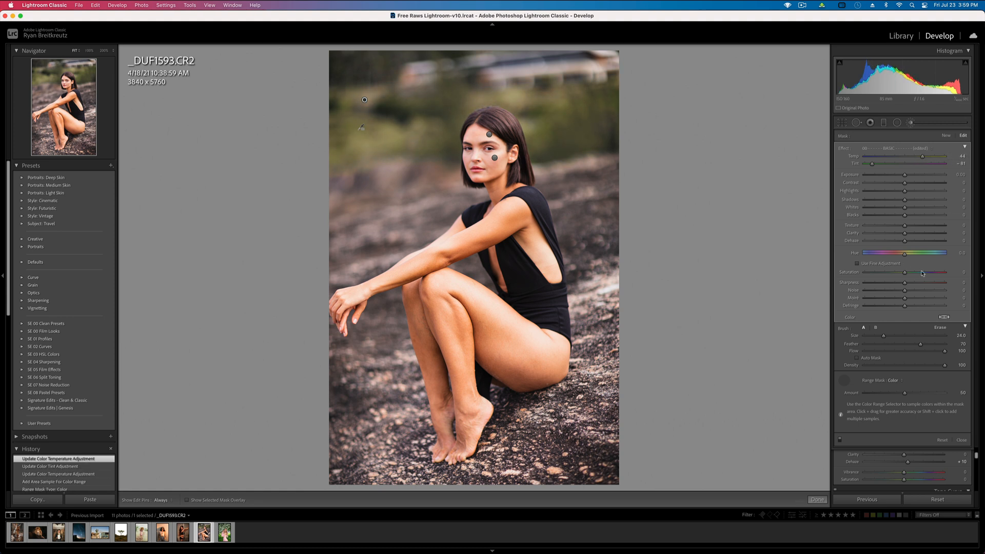
{"action": "left_click", "coordinate": [944, 317]}
{"action": "left_click", "coordinate": [882, 328]}
{"action": "left_click_drag", "start_coordinate": [883, 327], "coordinate": [854, 346]}
{"action": "key", "text": "Return"}
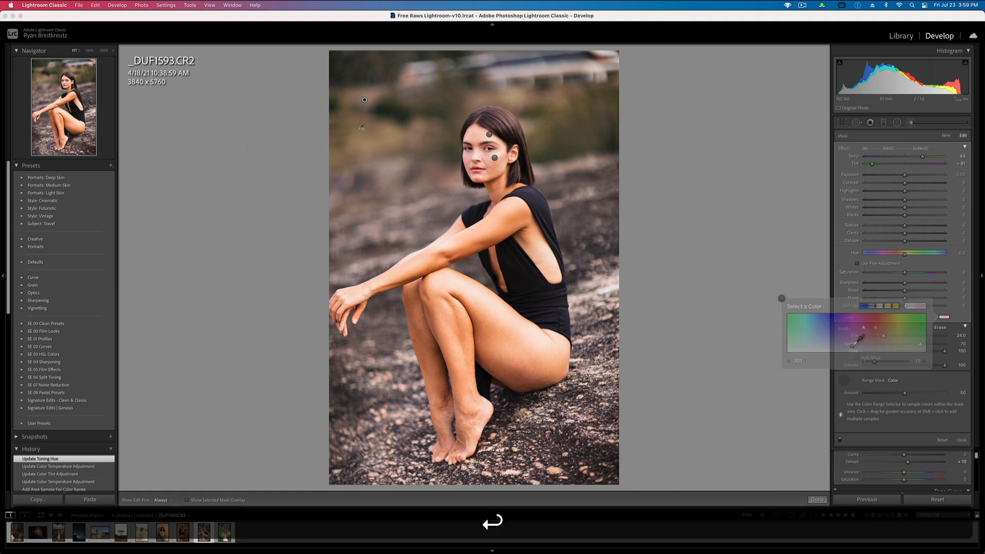
Compare the photo without the background adjustment by deleting and restoring it, and close the mask.
{"action": "key", "text": "BackSpace"}
{"action": "key", "text": "super+z"}
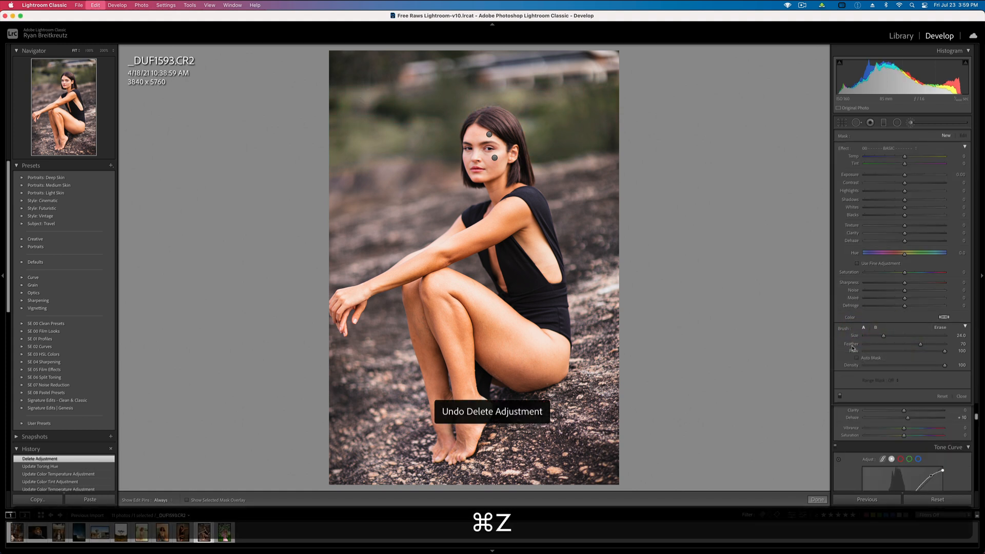
{"action": "key", "text": "Return"}
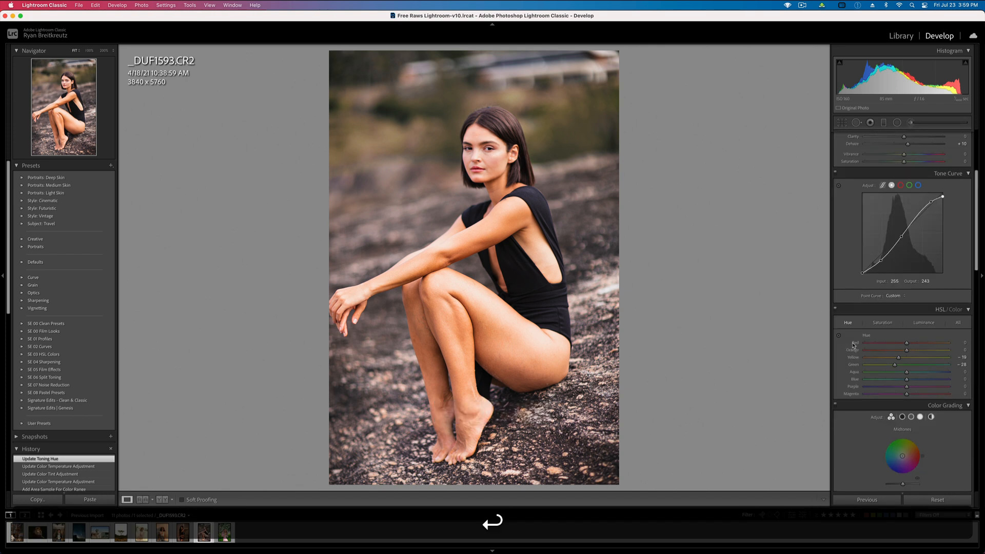
Place a large radial filter over the woman with strongly reduced contrast and whites 50, and set the photo's exposure to -0.08.
{"action": "left_click", "coordinate": [897, 122]}
{"action": "left_click_drag", "start_coordinate": [504, 226], "coordinate": [499, 186]}
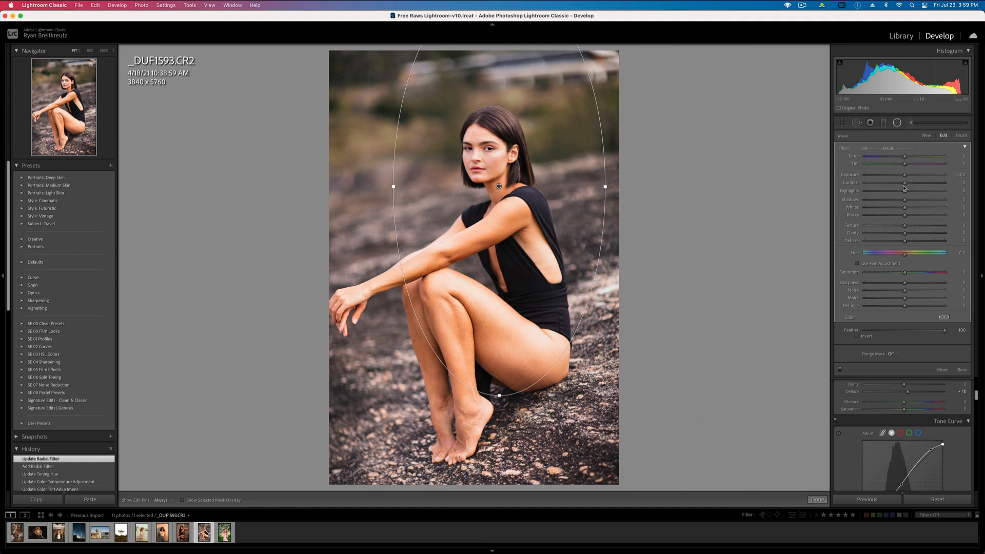
{"action": "left_click_drag", "start_coordinate": [905, 182], "coordinate": [926, 212]}
{"action": "key", "text": "shift+minus"}
{"action": "key", "text": "shift+minus"}
{"action": "key", "text": "shift+equal"}
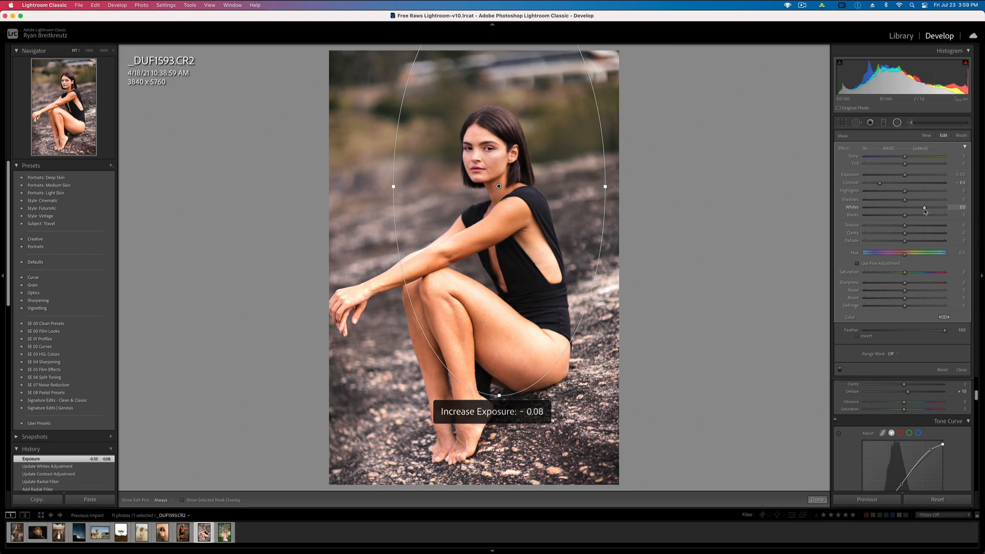
Try inverting the radial filter and revert it, lower its whites, set its exposure to 0.13 and close it.
{"action": "key", "text": "apostrophe"}
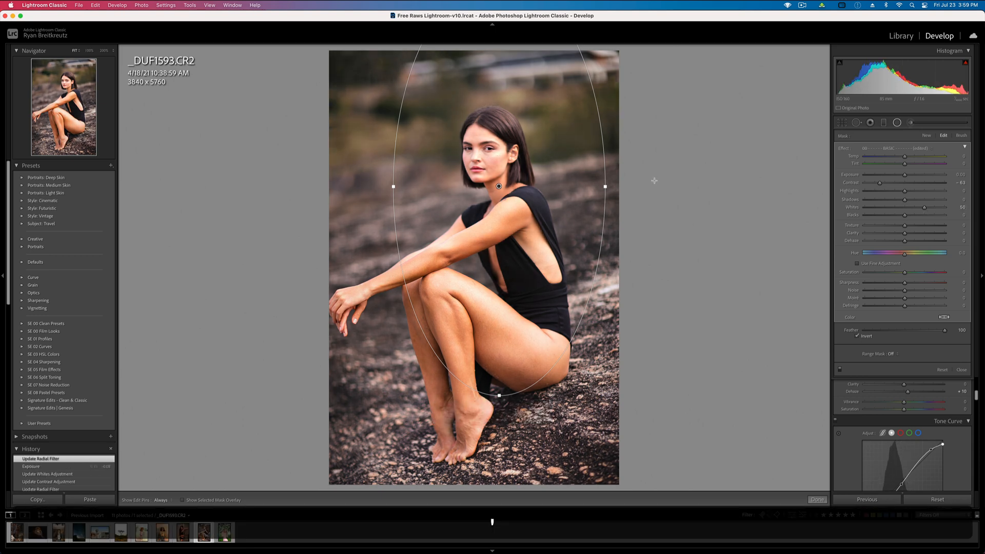
{"action": "key", "text": "apostrophe"}
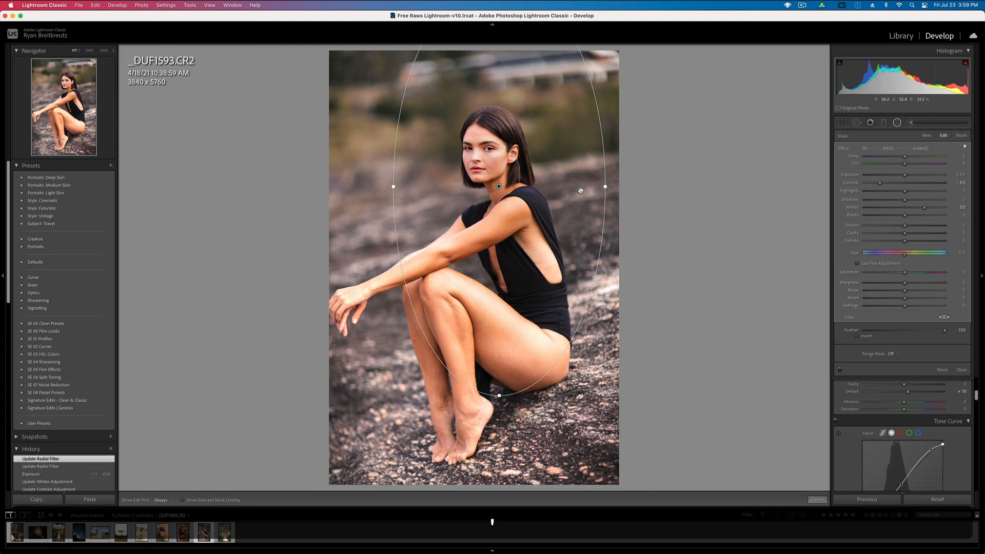
{"action": "left_click_drag", "start_coordinate": [924, 207], "coordinate": [907, 178]}
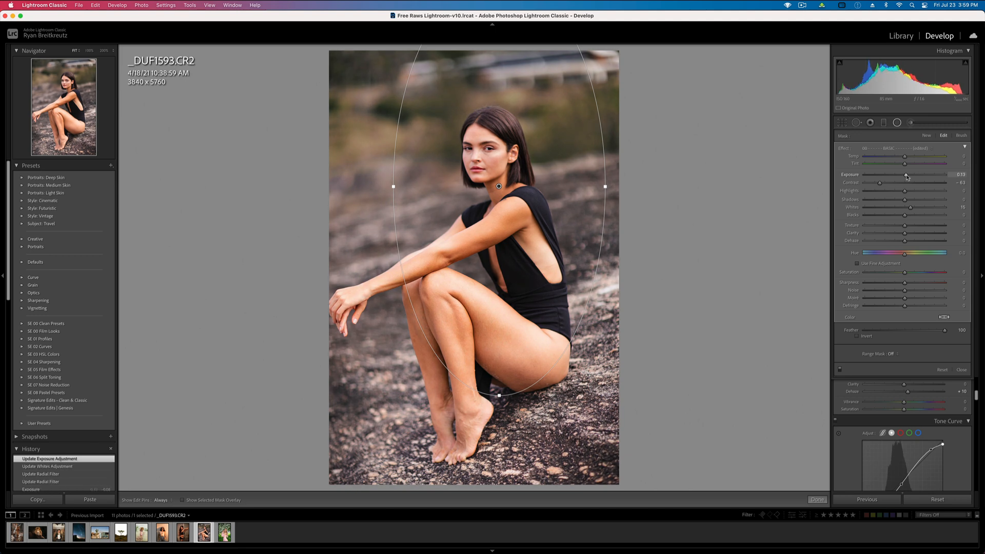
{"action": "key", "text": "Return"}
Set the photo's exposure to +0.05, raise the contrast to just above neutral and set the highlights to -24.
{"action": "key", "text": "shift+equal"}
{"action": "key", "text": "shift+minus"}
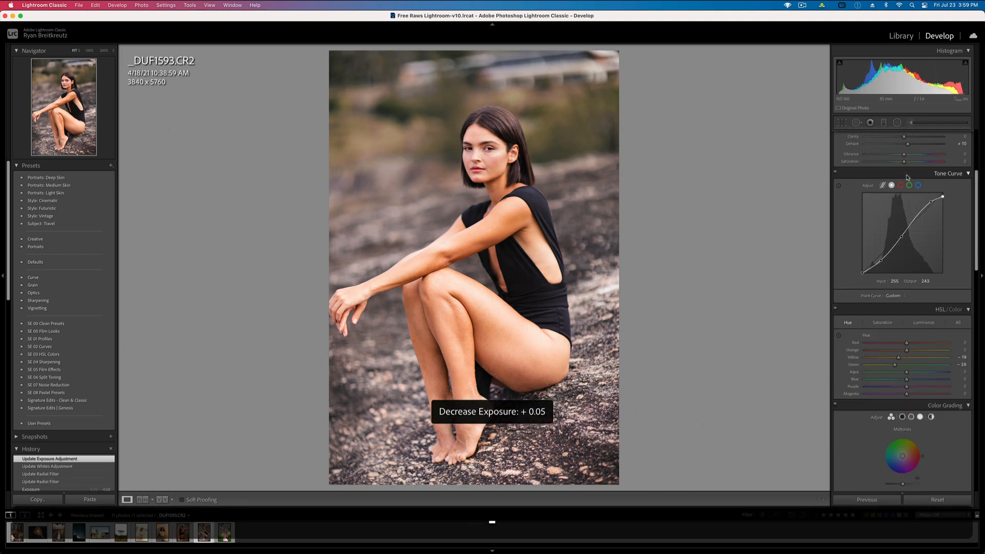
{"action": "scroll", "coordinate": [919, 205], "scroll_direction": "up", "scroll_amount": 5}
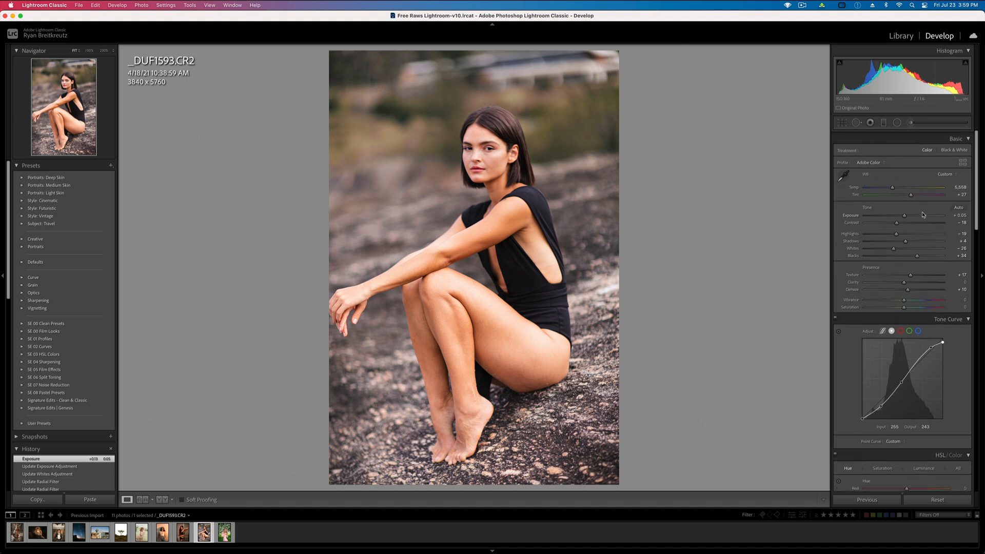
{"action": "left_click", "coordinate": [905, 220]}
{"action": "mouse_move", "coordinate": [905, 221]}
{"action": "left_mouse_down"}
{"action": "mouse_move", "coordinate": [878, 233]}
{"action": "mouse_move", "coordinate": [894, 234]}
{"action": "left_mouse_up"}
Paint a new adjustment brush mask over the skin of the woman's arm, shoulder and legs.
{"action": "scroll", "coordinate": [903, 323], "scroll_direction": "down", "scroll_amount": 10}
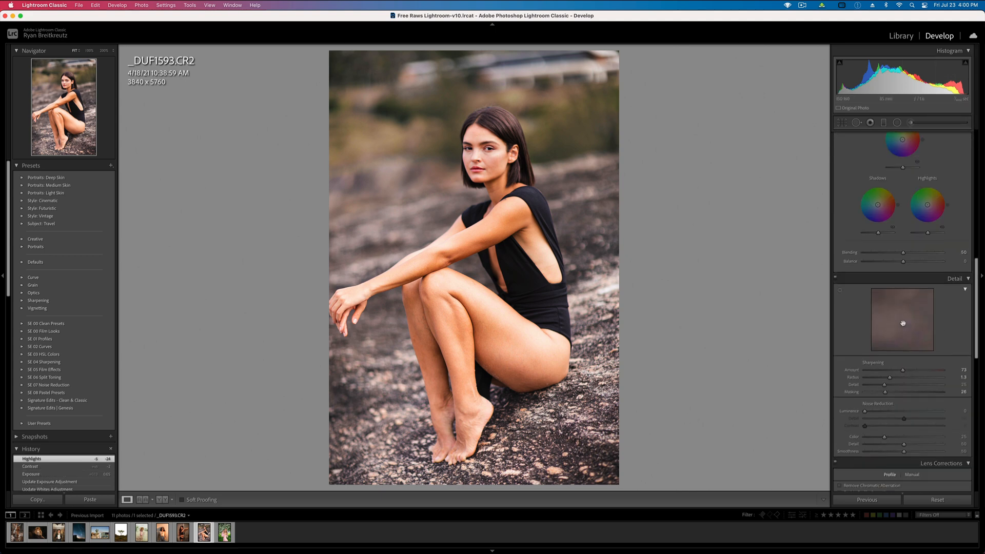
{"action": "scroll", "coordinate": [904, 322], "scroll_direction": "down", "scroll_amount": 4}
{"action": "scroll", "coordinate": [904, 326], "scroll_direction": "up", "scroll_amount": 4}
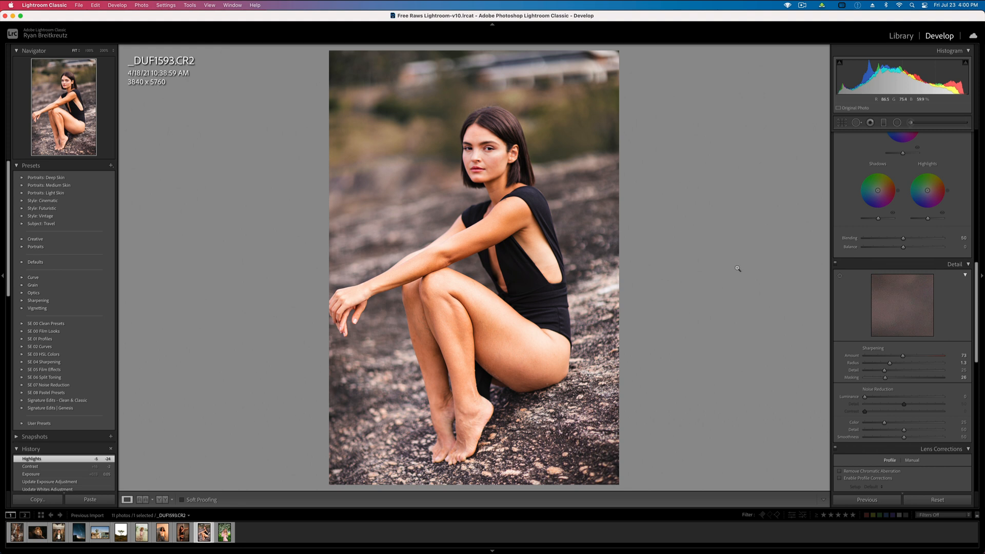
{"action": "key", "text": "k"}
{"action": "scroll", "coordinate": [533, 252], "scroll_direction": "down", "scroll_amount": 4}
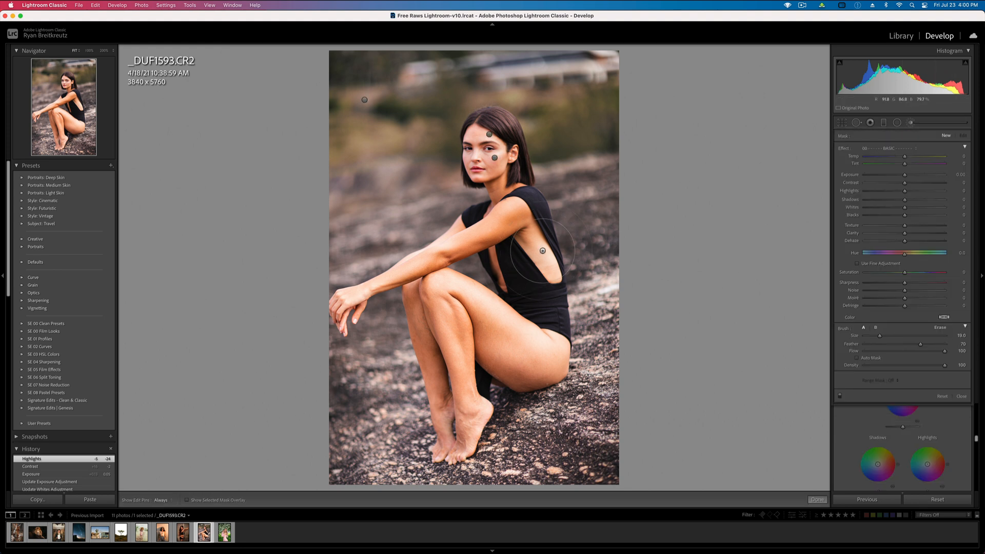
{"action": "key", "text": "alt"}
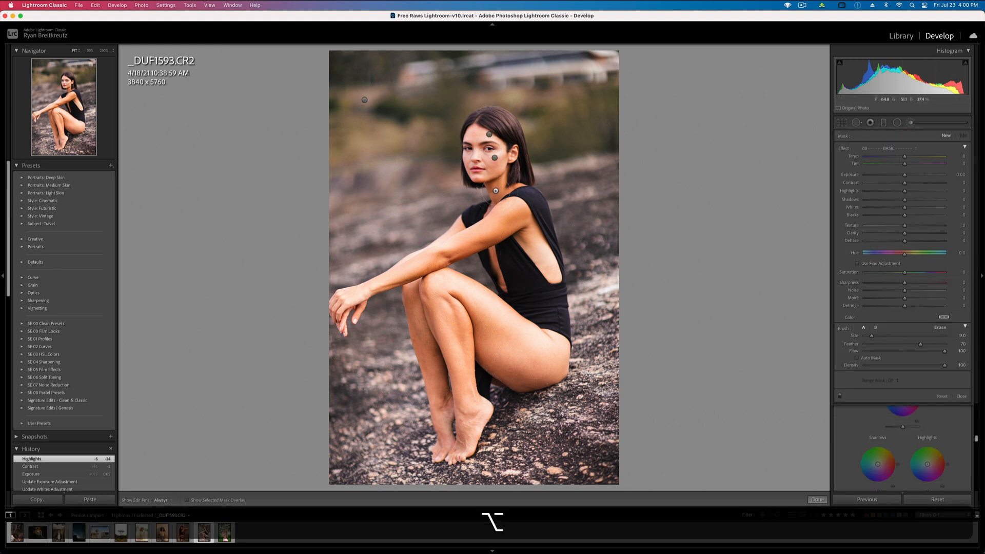
{"action": "scroll", "coordinate": [496, 192], "scroll_direction": "down", "scroll_amount": 1}
{"action": "key", "text": "h"}
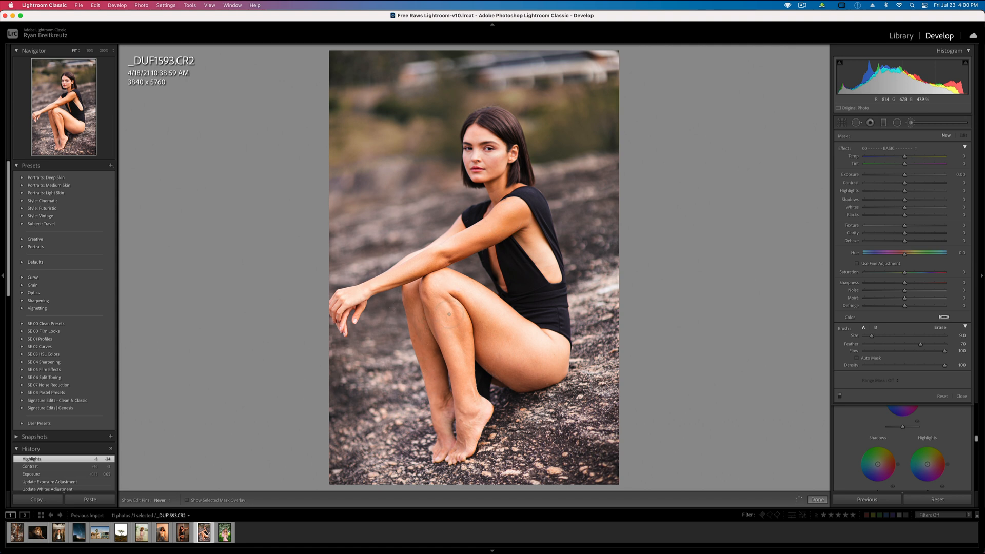
{"action": "left_click_drag", "start_coordinate": [515, 215], "coordinate": [478, 246]}
{"action": "key", "text": "h"}
{"action": "left_click_drag", "start_coordinate": [471, 307], "coordinate": [523, 337]}
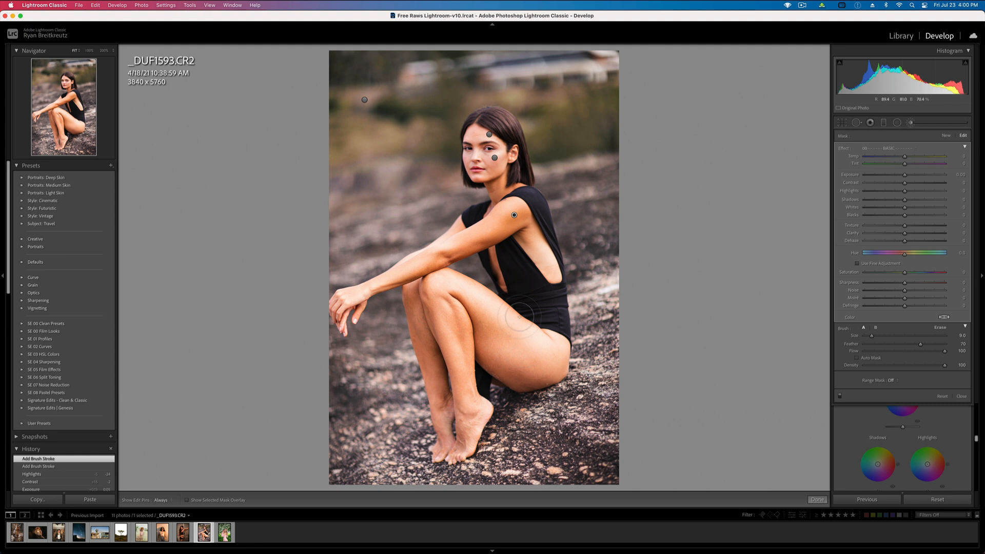
{"action": "key", "text": "h"}
{"action": "left_click", "coordinate": [491, 235]}
{"action": "scroll", "coordinate": [414, 273], "scroll_direction": "down", "scroll_amount": 3}
{"action": "left_click_drag", "start_coordinate": [460, 230], "coordinate": [463, 227]}
{"action": "key", "text": "h"}
{"action": "left_click_drag", "start_coordinate": [505, 198], "coordinate": [506, 198]}
Set the brush mask's contrast to -50 and lower its texture and clarity slightly, then compare by deleting and restoring it, and close the mask.
{"action": "left_click_drag", "start_coordinate": [905, 183], "coordinate": [884, 183]}
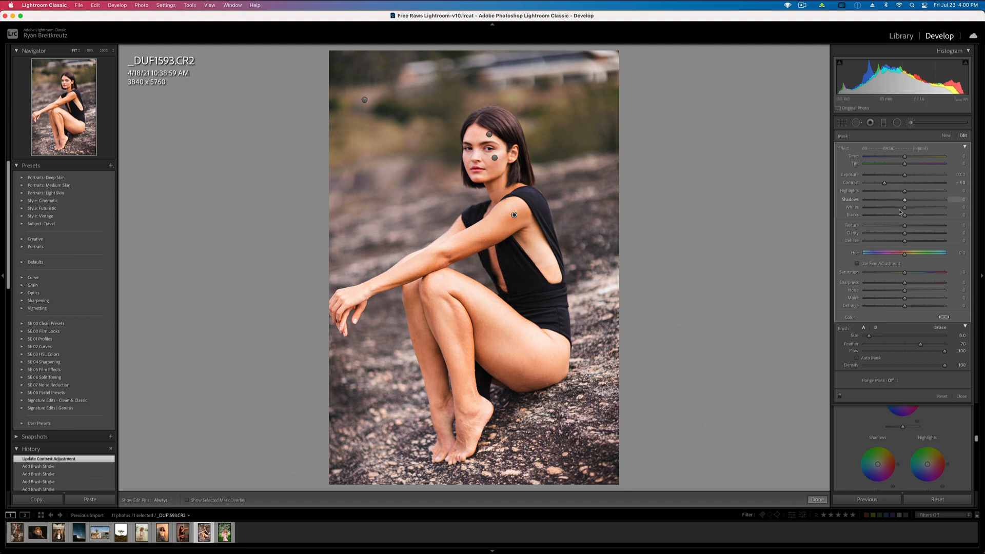
{"action": "mouse_move", "coordinate": [905, 228]}
{"action": "left_mouse_down"}
{"action": "mouse_move", "coordinate": [892, 235]}
{"action": "mouse_move", "coordinate": [902, 234]}
{"action": "left_mouse_up"}
{"action": "key", "text": "BackSpace"}
{"action": "key", "text": "super+BackSpace"}
{"action": "key", "text": "super+z"}
{"action": "key", "text": "Return"}
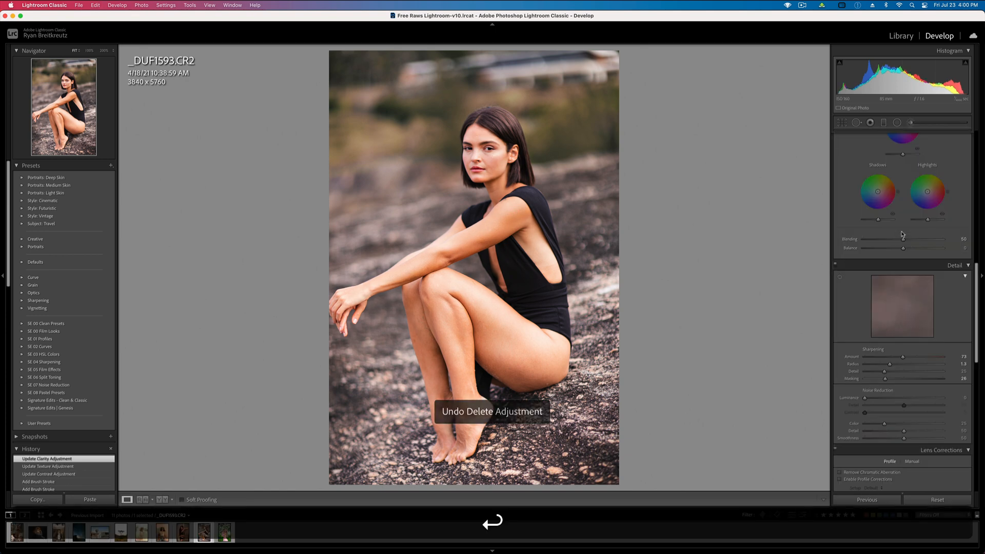
Set the photo's exposure to -0.08 and compare the result with the unedited version.
{"action": "key", "text": "shift+minus"}
{"action": "key", "text": "shift+equal"}
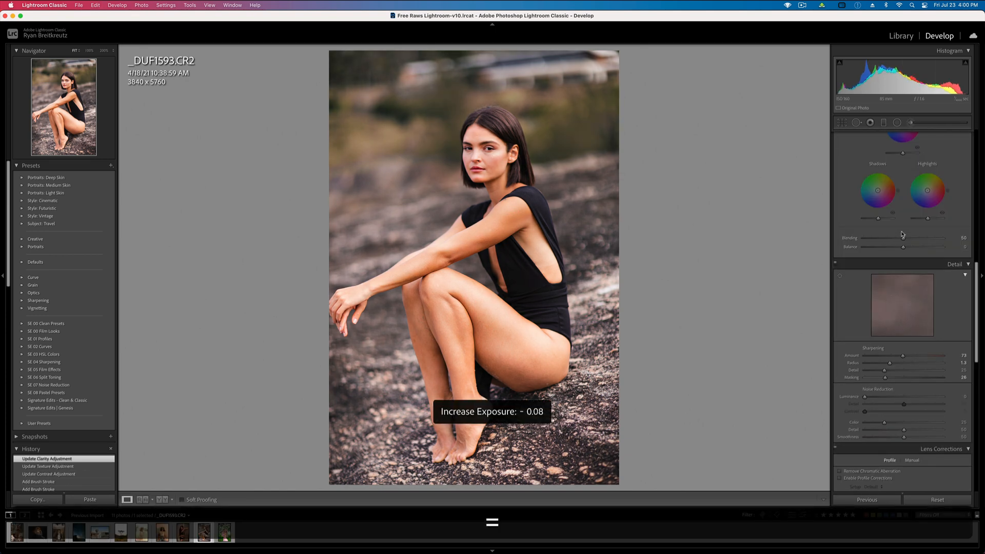
{"action": "key", "text": "backslash"}
{"action": "key", "text": "backslash"}
{"action": "key", "text": "backslash"}
{"action": "key", "text": "backslash"}
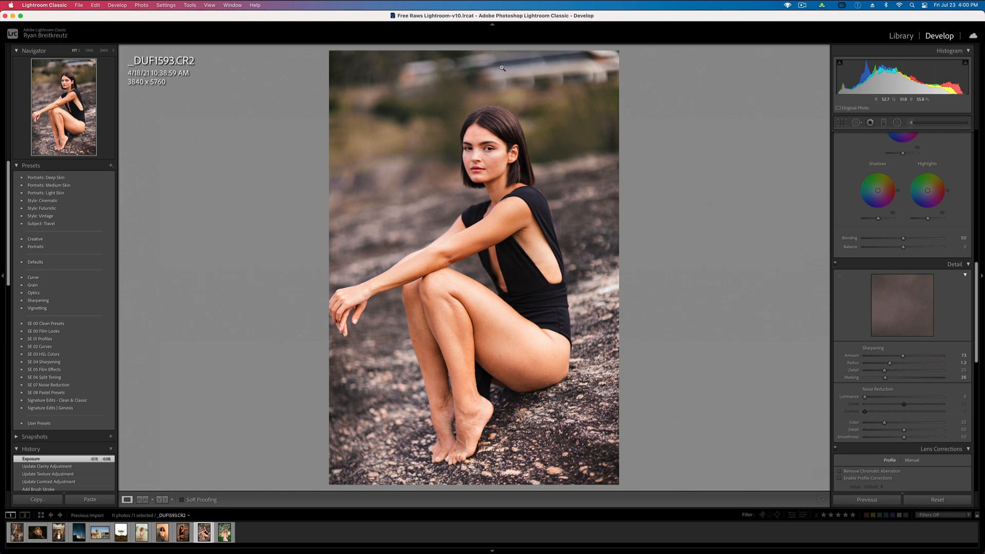
Go to the blossom portrait ISC_9428.nef and warm its white balance temperature to 5,664.
{"action": "key", "text": "Right"}
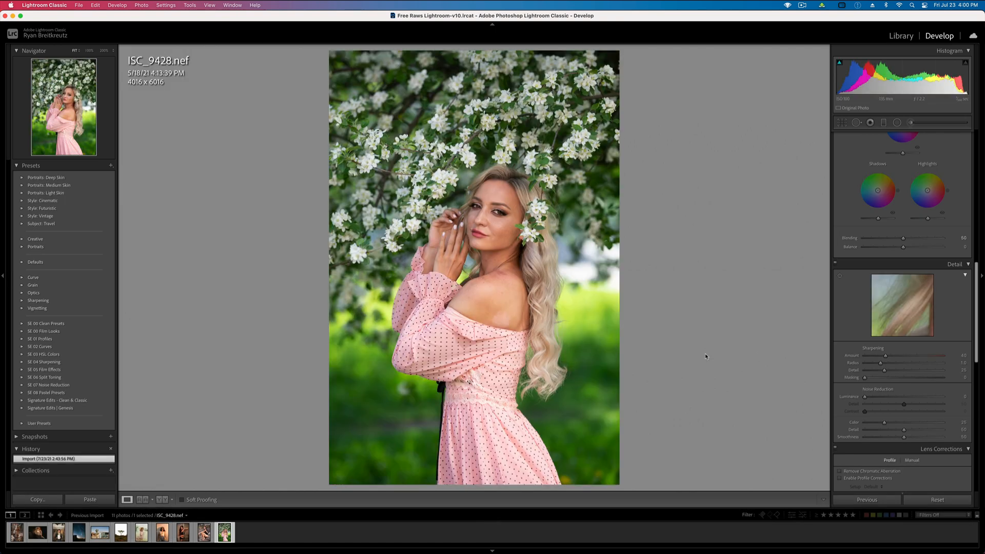
{"action": "scroll", "coordinate": [908, 190], "scroll_direction": "up", "scroll_amount": 10}
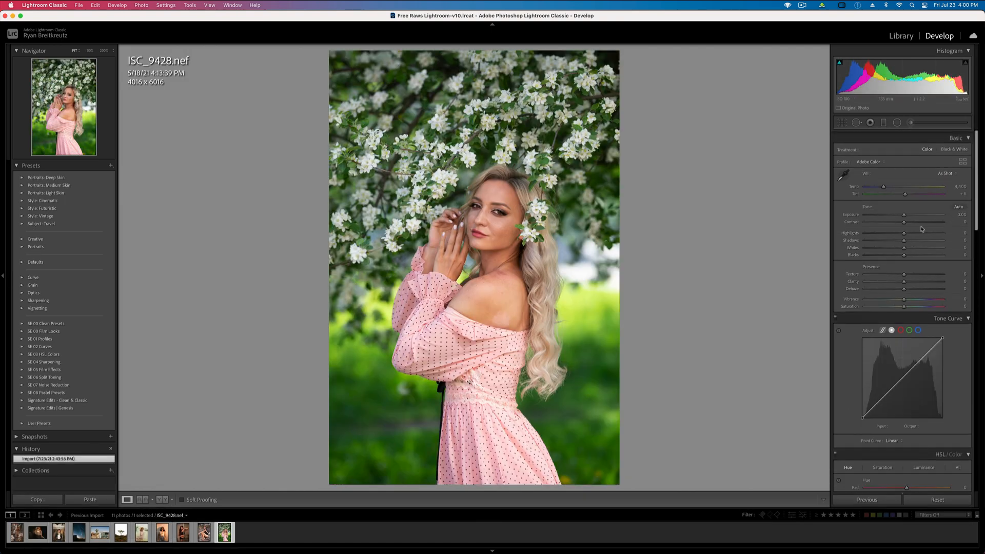
{"action": "left_click_drag", "start_coordinate": [886, 182], "coordinate": [893, 185]}
Raise the calibration green primary's hue, set its saturation to -39, and compare with calibration switched off and on.
{"action": "scroll", "coordinate": [856, 355], "scroll_direction": "down", "scroll_amount": 20}
{"action": "mouse_move", "coordinate": [888, 453]}
{"action": "left_mouse_down"}
{"action": "mouse_move", "coordinate": [927, 452]}
{"action": "mouse_move", "coordinate": [888, 457]}
{"action": "left_mouse_up"}
{"action": "left_click", "coordinate": [836, 374]}
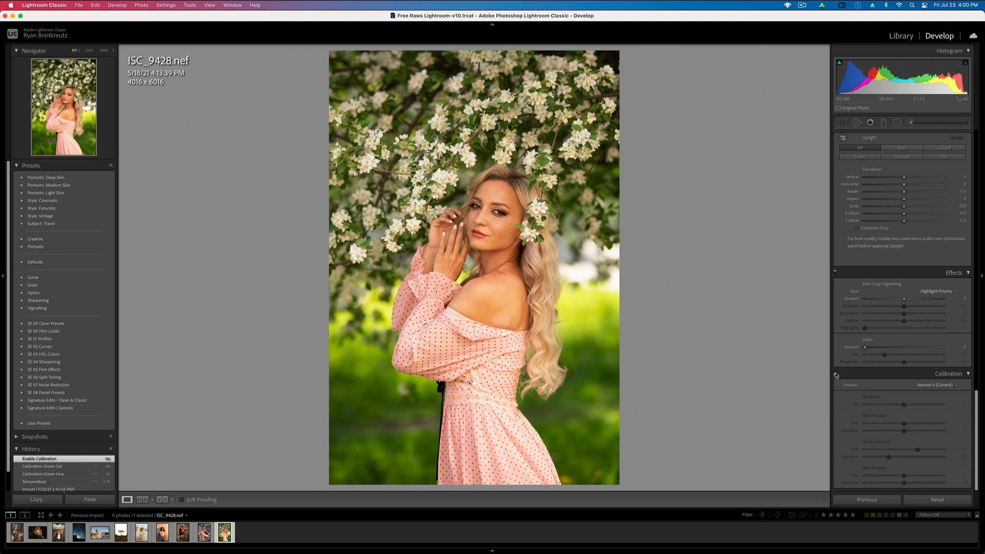
{"action": "left_click", "coordinate": [836, 374]}
{"action": "left_click", "coordinate": [836, 374]}
{"action": "left_click", "coordinate": [835, 374]}
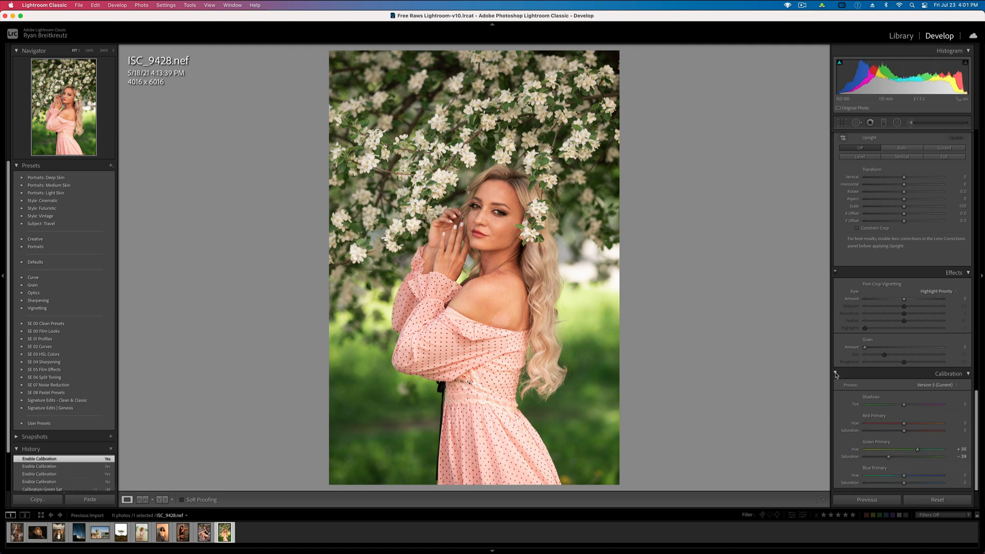
Set the calibration green primary to hue +10 and saturation -46, the blue primary hue to -17 and the shadows tint to +25.
{"action": "left_click", "coordinate": [908, 450]}
{"action": "left_click", "coordinate": [873, 457]}
{"action": "left_click_drag", "start_coordinate": [873, 459], "coordinate": [899, 482]}
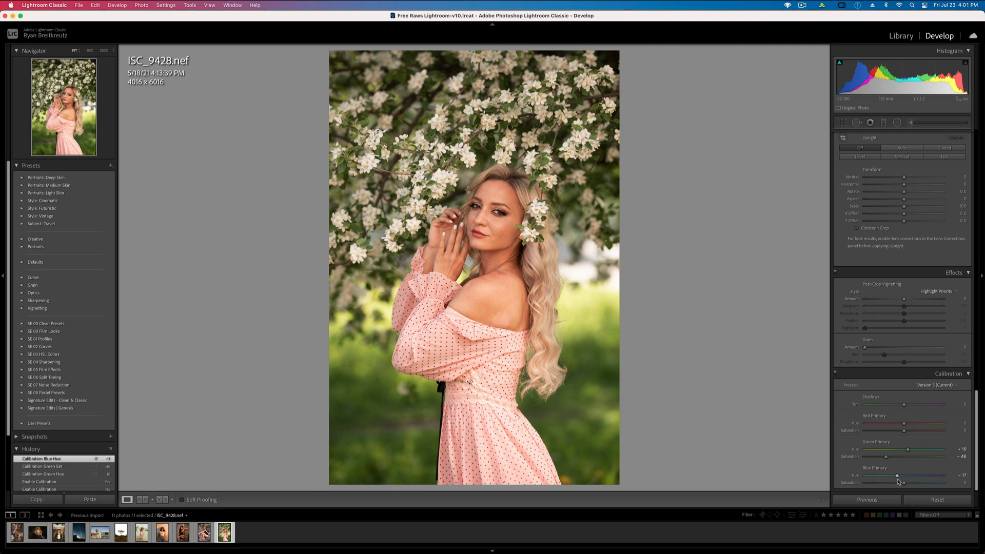
{"action": "left_click_drag", "start_coordinate": [890, 407], "coordinate": [914, 411]}
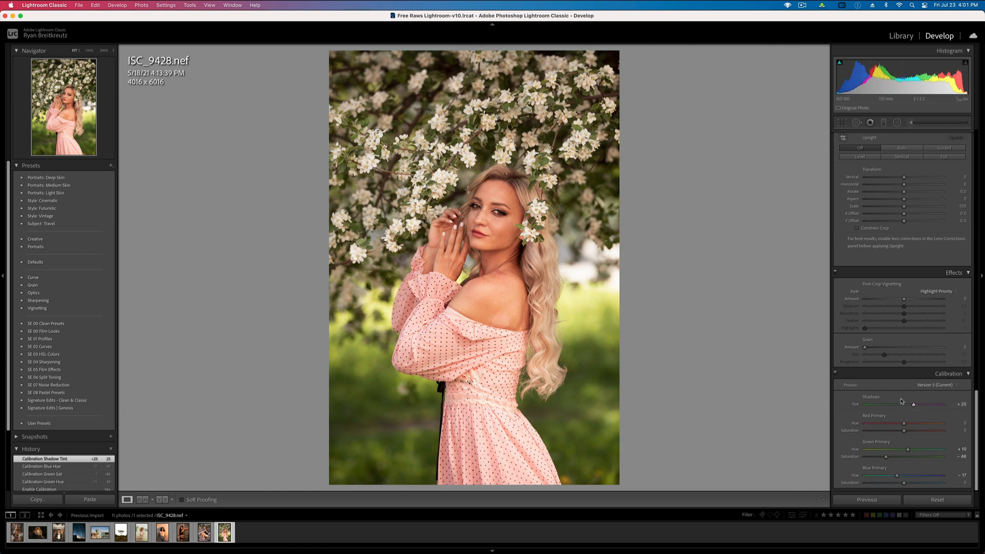
Compare the blossom portrait's color edits with the unedited version.
{"action": "scroll", "coordinate": [904, 411], "scroll_direction": "up", "scroll_amount": 15}
{"action": "key", "text": "backslash"}
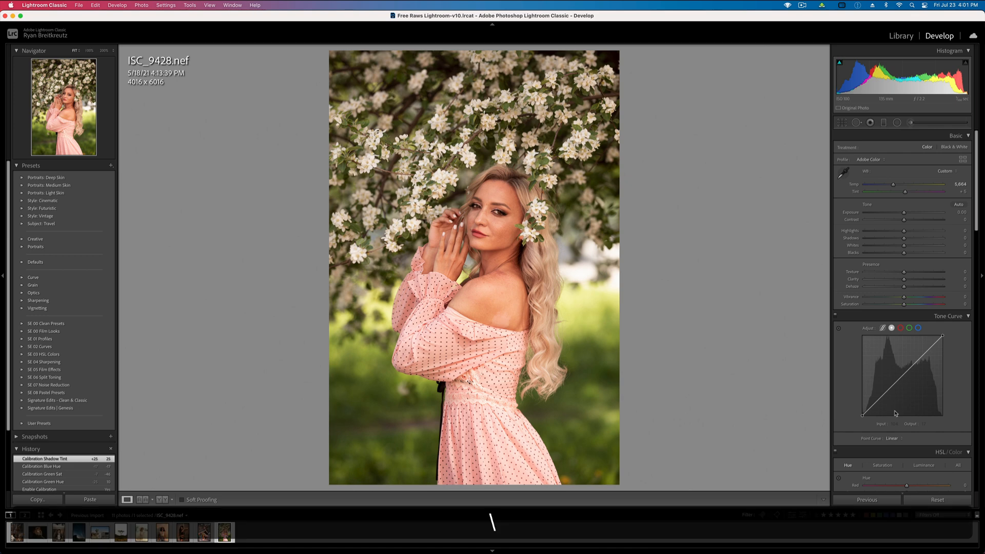
{"action": "key", "text": "backslash"}
{"action": "key", "text": "backslash"}
{"action": "key", "text": "backslash"}
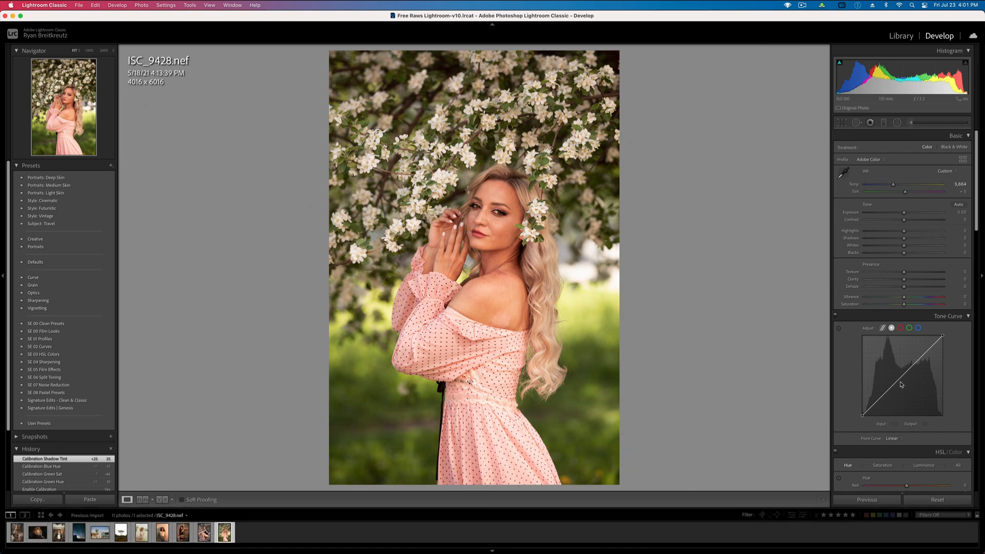
Shape the point curve with a midtone point and a slightly lowered highlight point at input 187.
{"action": "left_click", "coordinate": [900, 383]}
{"action": "left_click", "coordinate": [919, 357]}
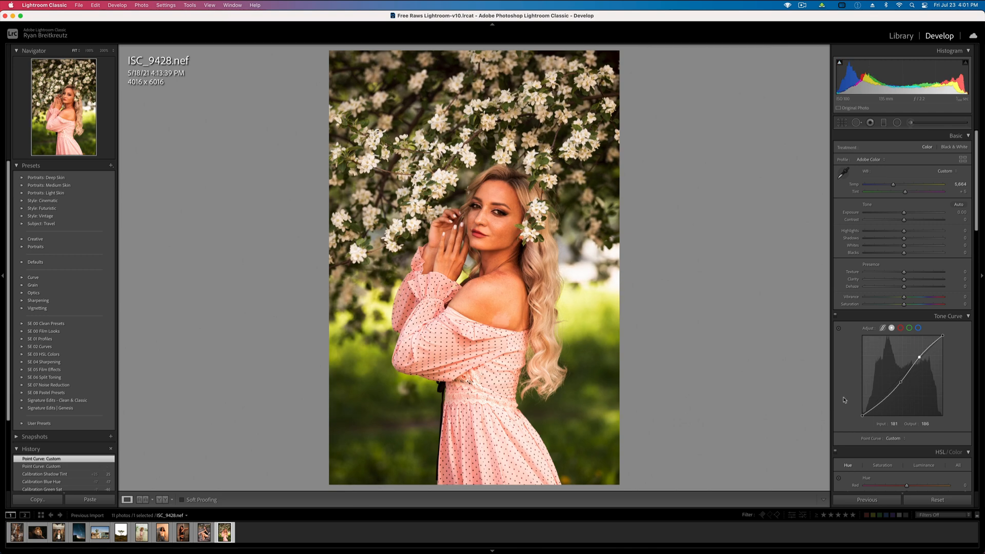
{"action": "left_click_drag", "start_coordinate": [920, 358], "coordinate": [921, 360]}
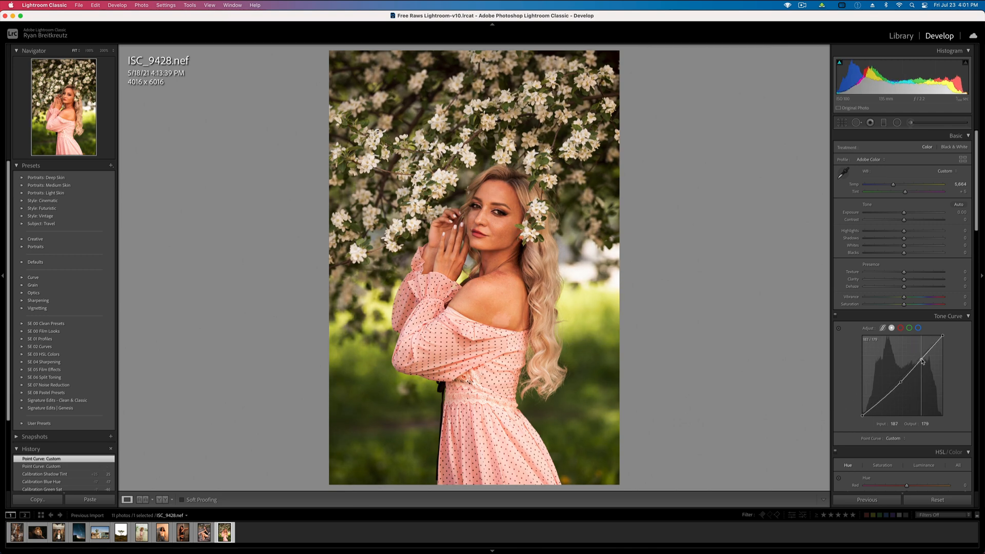
Set orange luminance to +18, green luminance to -38 and yellow saturation to -43, and try a lower exposure before returning it to 0.
{"action": "scroll", "coordinate": [976, 279], "scroll_direction": "down", "scroll_amount": 5}
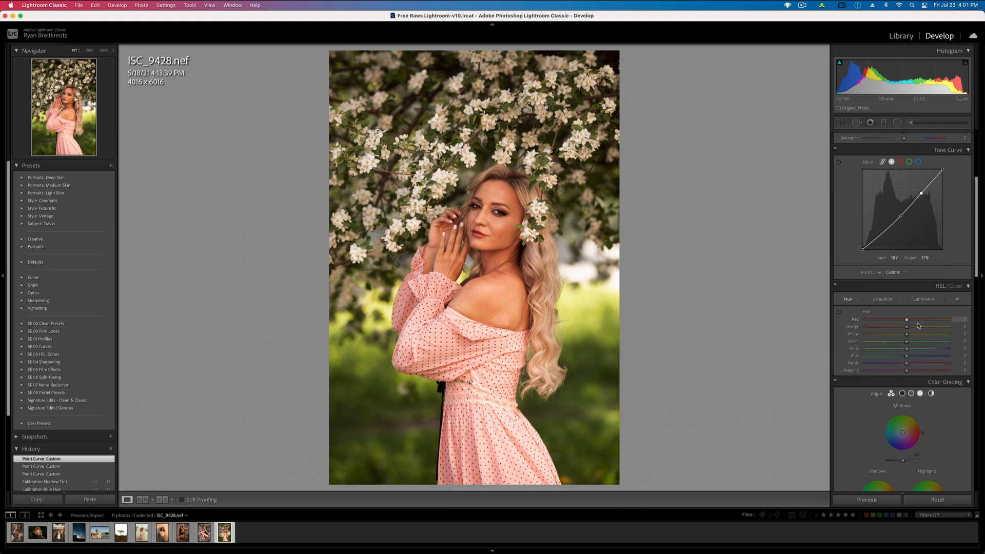
{"action": "left_click", "coordinate": [924, 299]}
{"action": "left_click_drag", "start_coordinate": [913, 326], "coordinate": [892, 344]}
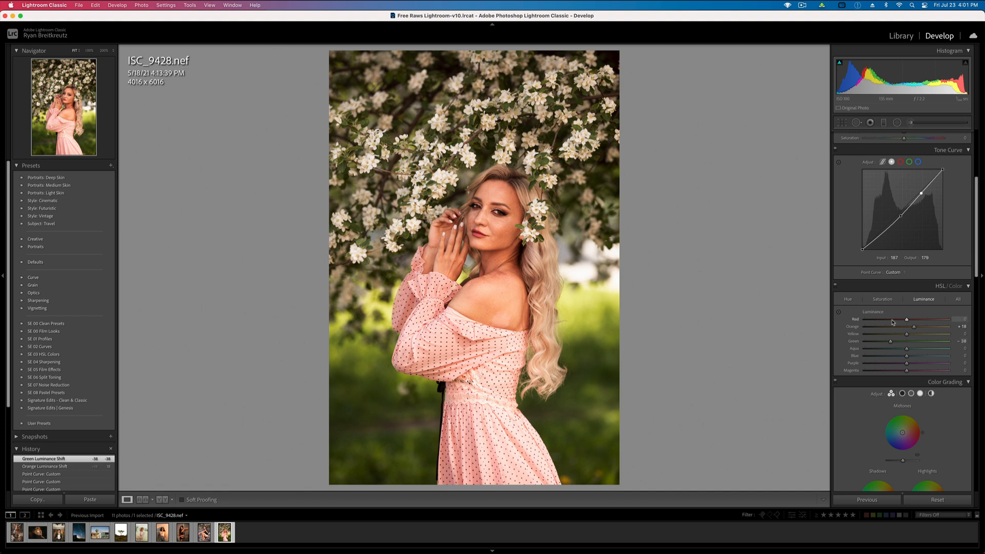
{"action": "left_click", "coordinate": [883, 300]}
{"action": "mouse_move", "coordinate": [884, 336]}
{"action": "left_mouse_down"}
{"action": "mouse_move", "coordinate": [832, 348]}
{"action": "mouse_move", "coordinate": [890, 347]}
{"action": "left_mouse_up"}
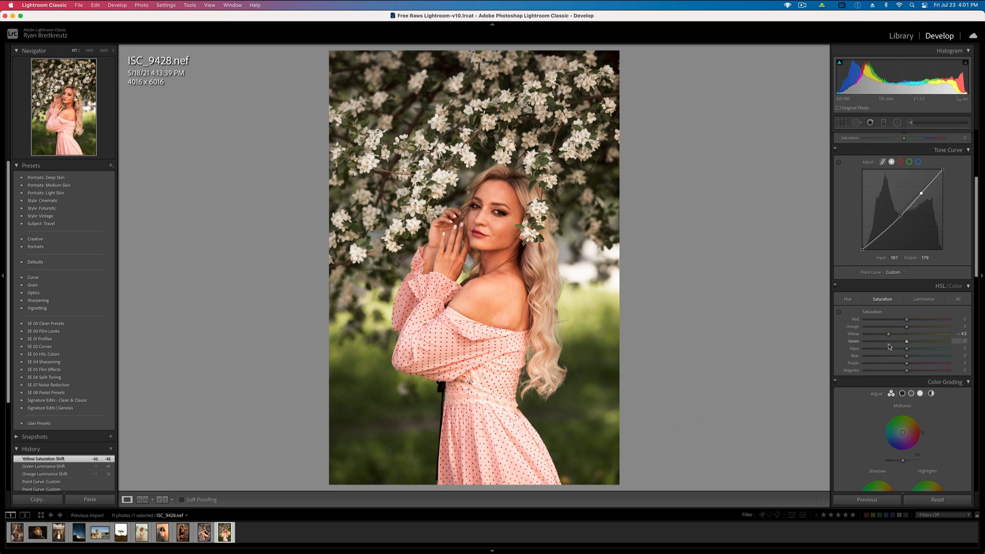
{"action": "key", "text": "shift+minus"}
{"action": "key", "text": "shift+equal"}
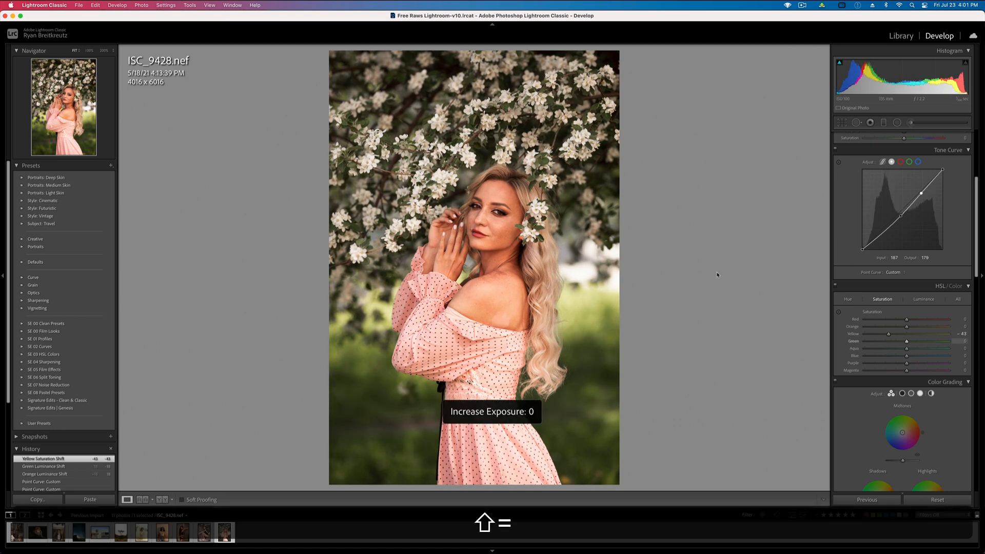
Set up a new adjustment brush with contrast 26, highlights 11, shadows -7, texture 43, clarity 26 and dehaze 18.
{"action": "left_click", "coordinate": [911, 122]}
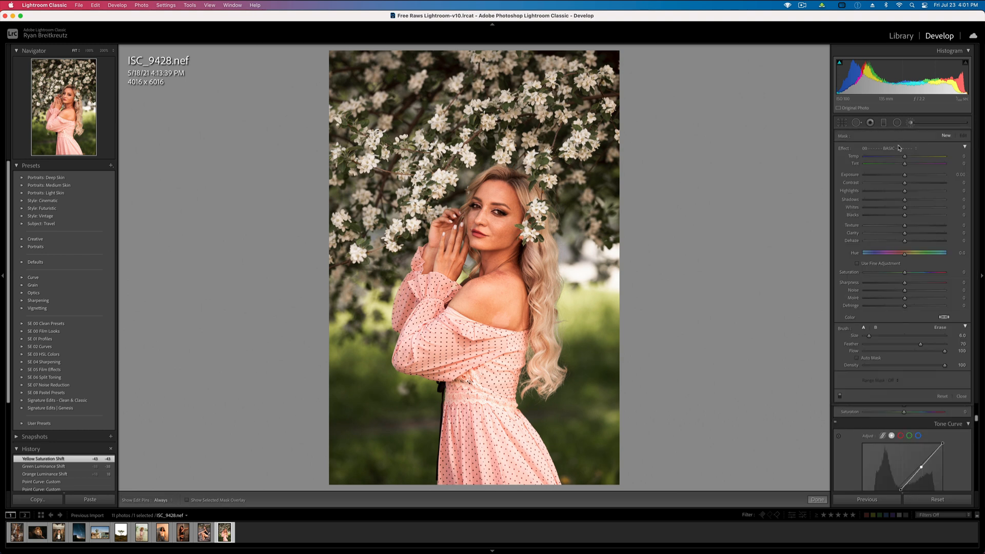
{"action": "key", "text": "alt"}
{"action": "left_click_drag", "start_coordinate": [904, 183], "coordinate": [916, 183]}
{"action": "mouse_move", "coordinate": [905, 226]}
{"action": "left_mouse_down"}
{"action": "mouse_move", "coordinate": [922, 226]}
{"action": "mouse_move", "coordinate": [912, 241]}
{"action": "left_mouse_up"}
{"action": "left_click_drag", "start_coordinate": [906, 191], "coordinate": [910, 191]}
Paint the detail-enhancing mask over the woman's hair and dress, and over her facial features with a size 2.0 brush.
{"action": "scroll", "coordinate": [559, 351], "scroll_direction": "up", "scroll_amount": 3}
{"action": "mouse_move", "coordinate": [546, 372]}
{"action": "left_mouse_down"}
{"action": "mouse_move", "coordinate": [534, 285]}
{"action": "mouse_move", "coordinate": [541, 254]}
{"action": "left_mouse_up"}
{"action": "key", "text": "h"}
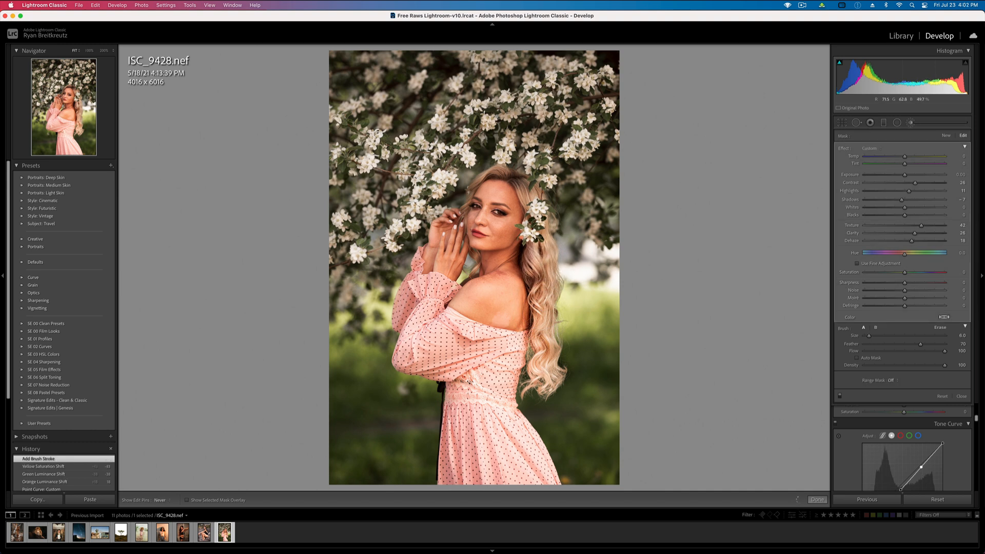
{"action": "mouse_move", "coordinate": [523, 189]}
{"action": "left_mouse_down"}
{"action": "mouse_move", "coordinate": [492, 177]}
{"action": "mouse_move", "coordinate": [478, 189]}
{"action": "left_mouse_up"}
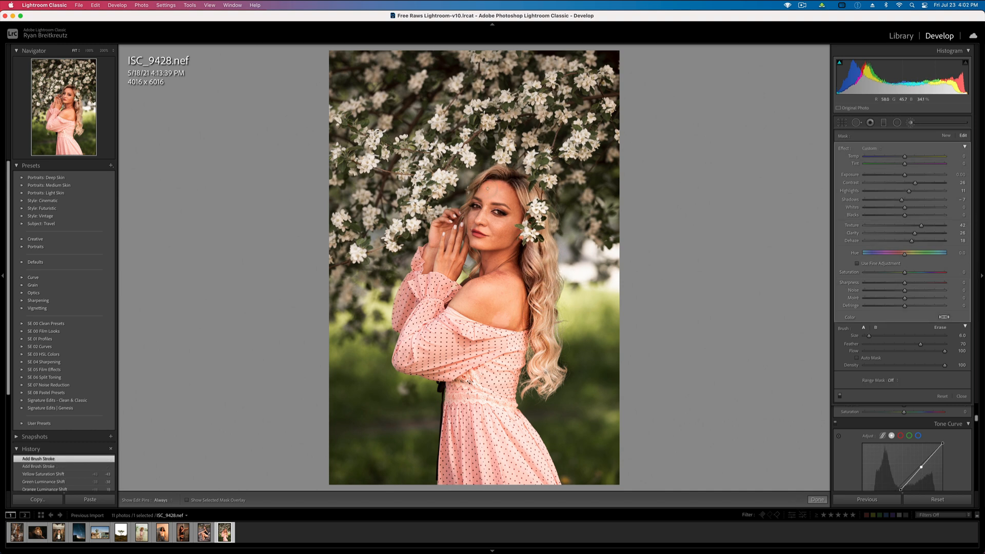
{"action": "key", "text": "h"}
{"action": "mouse_move", "coordinate": [442, 313]}
{"action": "left_mouse_down"}
{"action": "mouse_move", "coordinate": [434, 338]}
{"action": "mouse_move", "coordinate": [484, 404]}
{"action": "mouse_move", "coordinate": [476, 494]}
{"action": "mouse_move", "coordinate": [545, 547]}
{"action": "mouse_move", "coordinate": [542, 518]}
{"action": "left_mouse_up"}
{"action": "key", "text": "bracketright"}
{"action": "key", "text": "bracketright"}
{"action": "key", "text": "bracketright"}
{"action": "key", "text": "bracketright"}
{"action": "key", "text": "bracketright"}
{"action": "key", "text": "bracketright"}
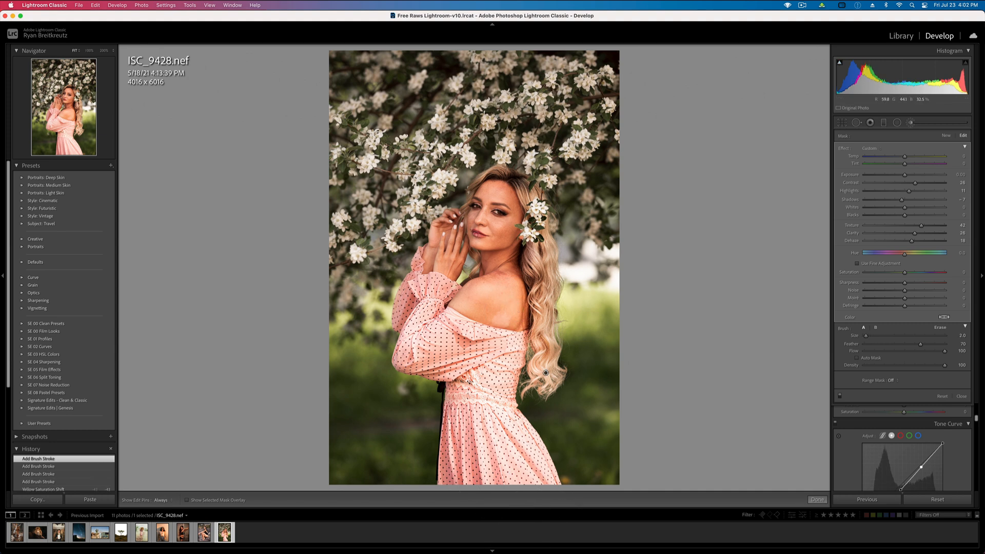
{"action": "key", "text": "h"}
{"action": "key", "text": "h"}
{"action": "key", "text": "h"}
{"action": "key", "text": "h"}
Fine-tune the detail mask's contrast and exposure, compare by deleting and restoring the mask, and close it.
{"action": "left_click", "coordinate": [909, 183]}
{"action": "left_click_drag", "start_coordinate": [910, 183], "coordinate": [907, 176]}
{"action": "key", "text": "BackSpace"}
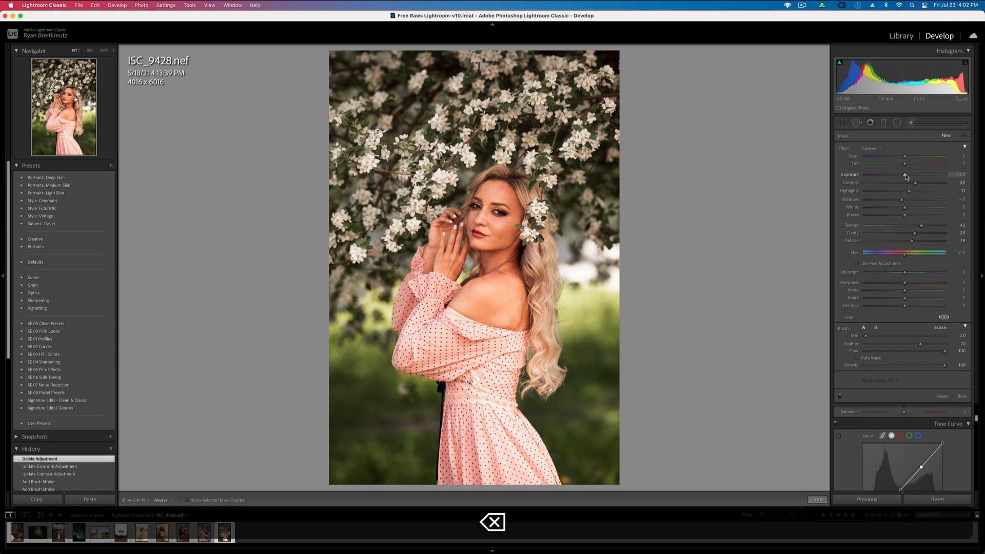
{"action": "key", "text": "super+z"}
{"action": "key", "text": "Return"}
Reset the adjustment brush for a new mask with contrast -34, highlights -14, texture -20, clarity -15, dehaze -14 and sharpness -23.
{"action": "left_click", "coordinate": [912, 122]}
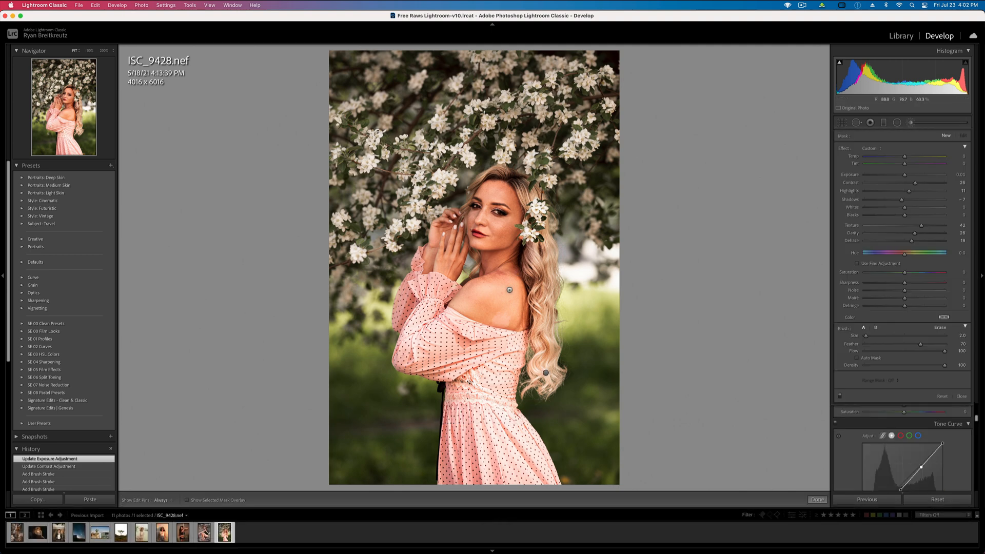
{"action": "left_click", "coordinate": [844, 149], "text": "alt"}
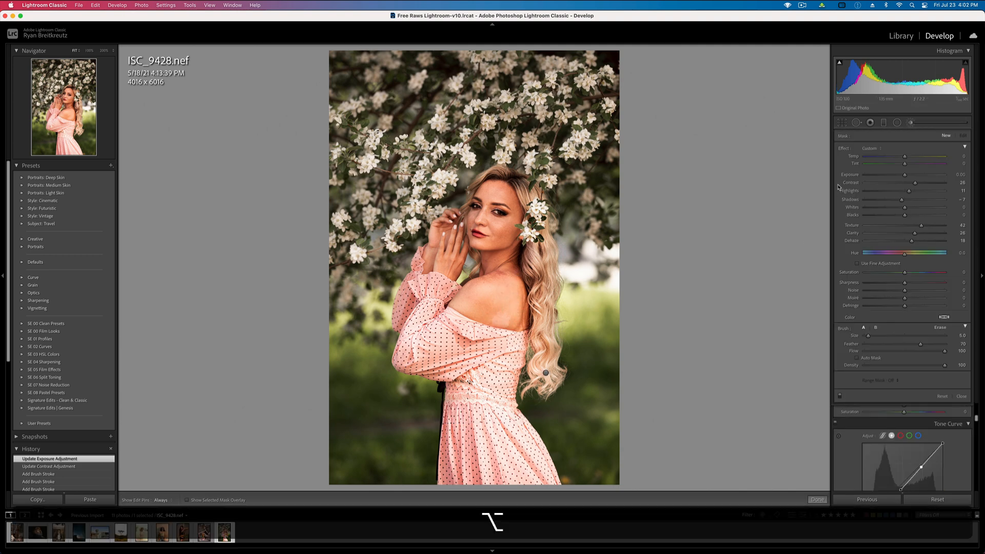
{"action": "left_click", "coordinate": [891, 183]}
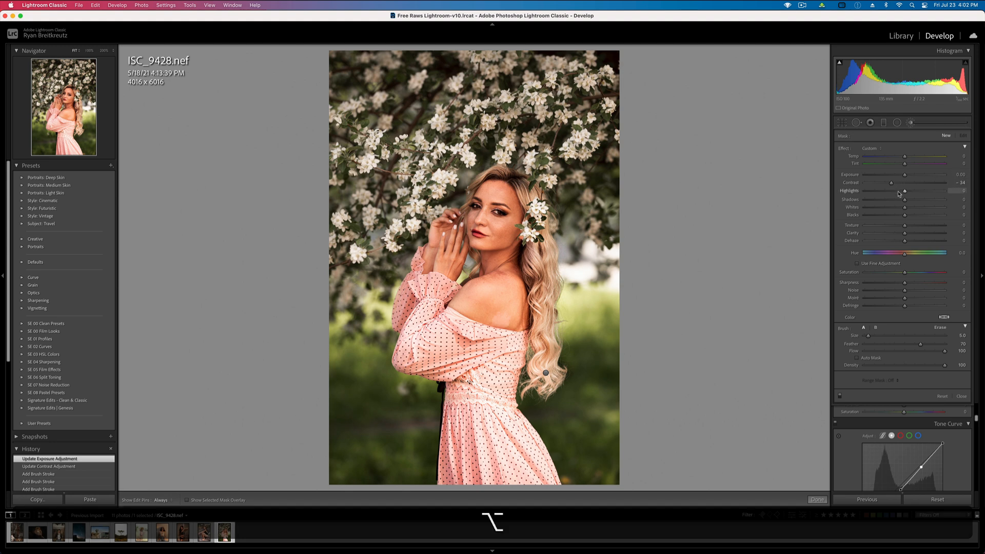
{"action": "left_click", "coordinate": [900, 192]}
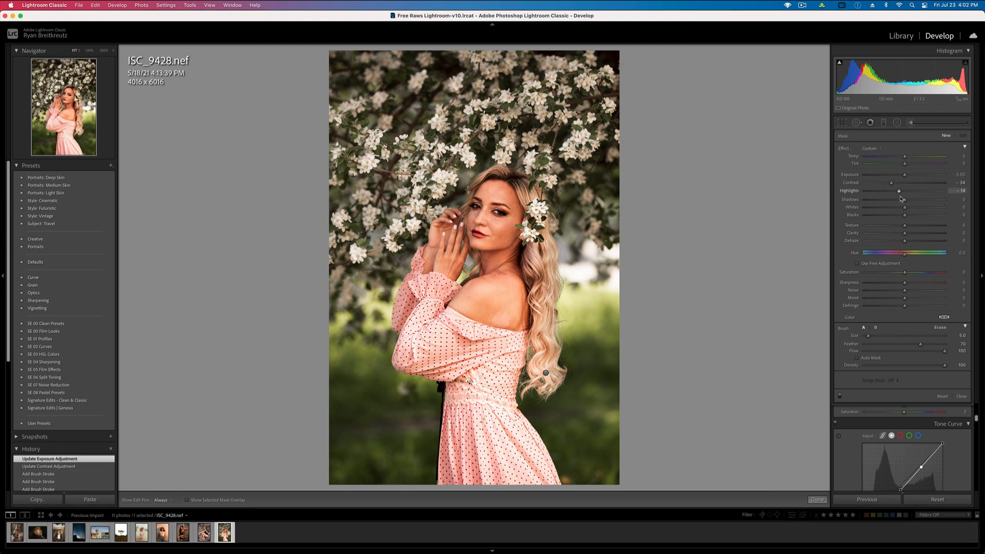
{"action": "left_click", "coordinate": [898, 233]}
{"action": "left_click", "coordinate": [896, 282]}
Paint the softening mask over the skin of the woman's face, neck and shoulder, shrinking the brush for the tighter areas.
{"action": "key", "text": "h"}
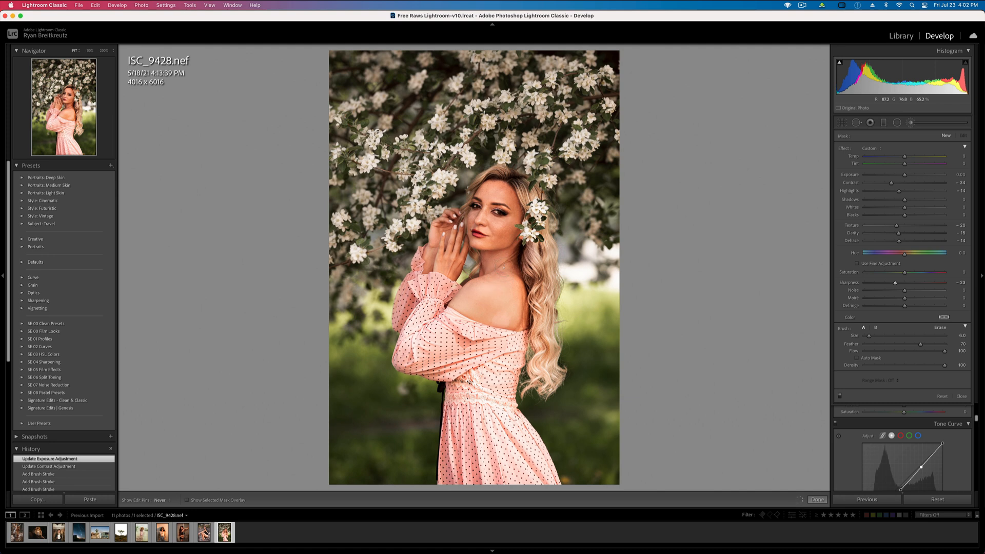
{"action": "left_click_drag", "start_coordinate": [500, 243], "coordinate": [503, 246]}
{"action": "key", "text": "bracketleft"}
{"action": "key", "text": "h"}
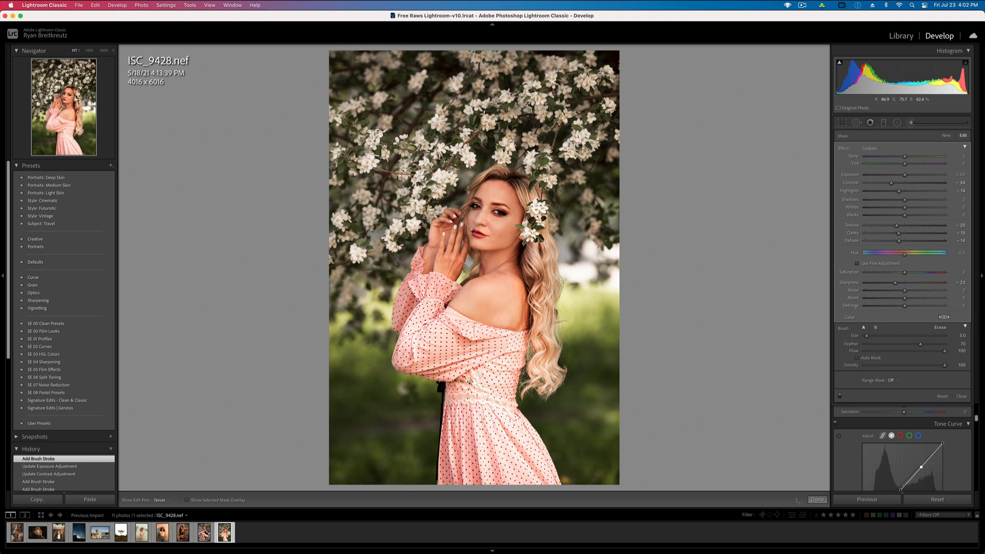
{"action": "left_click_drag", "start_coordinate": [506, 223], "coordinate": [502, 220]}
{"action": "key", "text": "["}
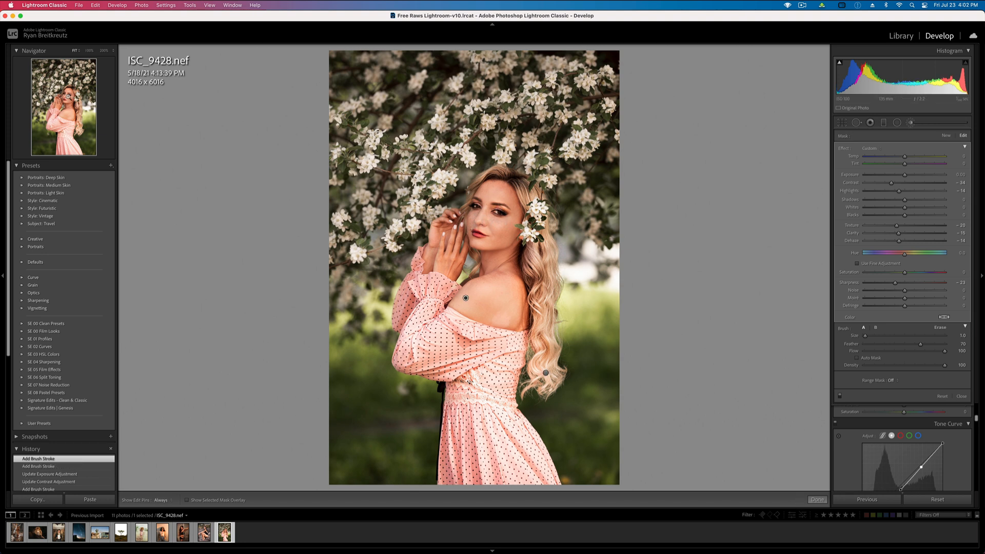
Extend the softening mask around the woman's eyes and nose with a size 4.0 brush in close-up view.
{"action": "key", "text": "z"}
{"action": "key", "text": "]"}
{"action": "key", "text": "]"}
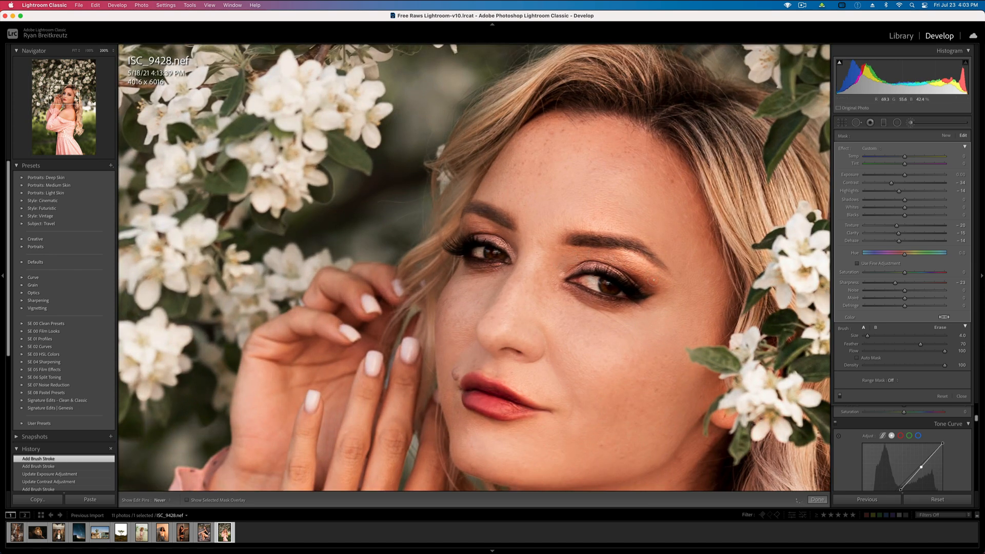
{"action": "left_click_drag", "start_coordinate": [589, 263], "coordinate": [570, 268]}
{"action": "mouse_move", "coordinate": [508, 241]}
{"action": "left_mouse_down"}
{"action": "mouse_move", "coordinate": [479, 234]}
{"action": "mouse_move", "coordinate": [511, 242]}
{"action": "left_mouse_up"}
{"action": "left_click_drag", "start_coordinate": [506, 278], "coordinate": [509, 277]}
{"action": "key", "text": "h"}
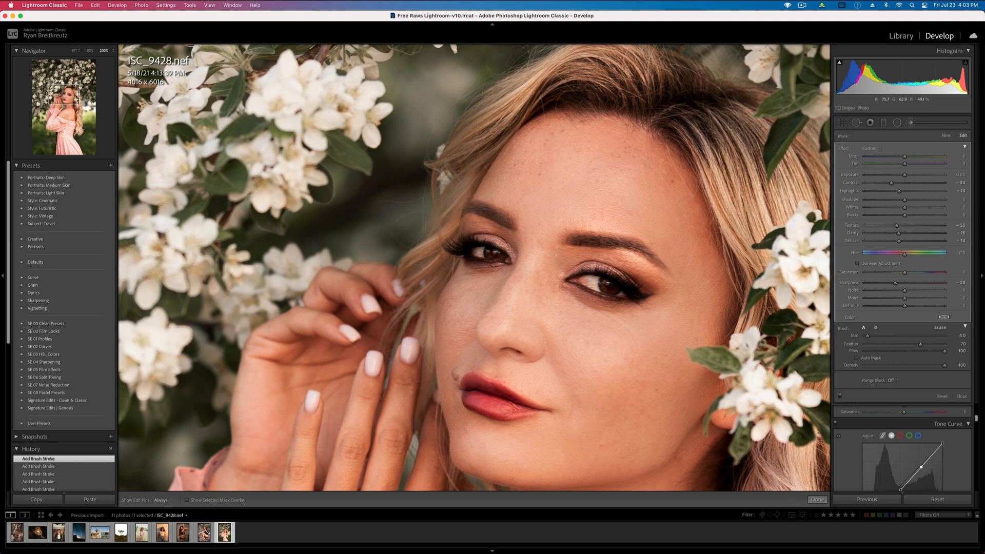
Set the softening mask's exposure to -0.10, compare by deleting and restoring the mask, and close the brush over the shoulder.
{"action": "key", "text": "BackSpace"}
{"action": "key", "text": "super+z"}
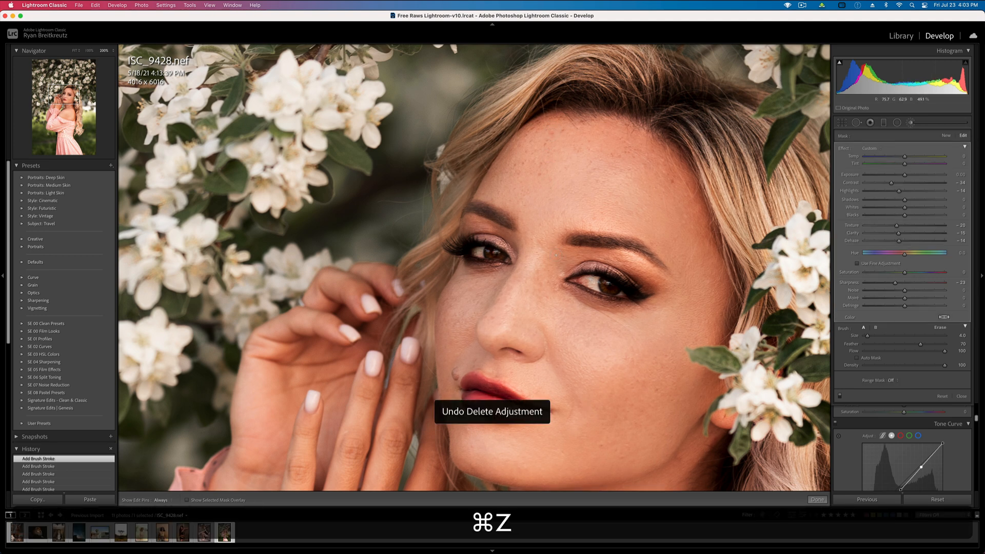
{"action": "left_click_drag", "start_coordinate": [906, 176], "coordinate": [905, 178]}
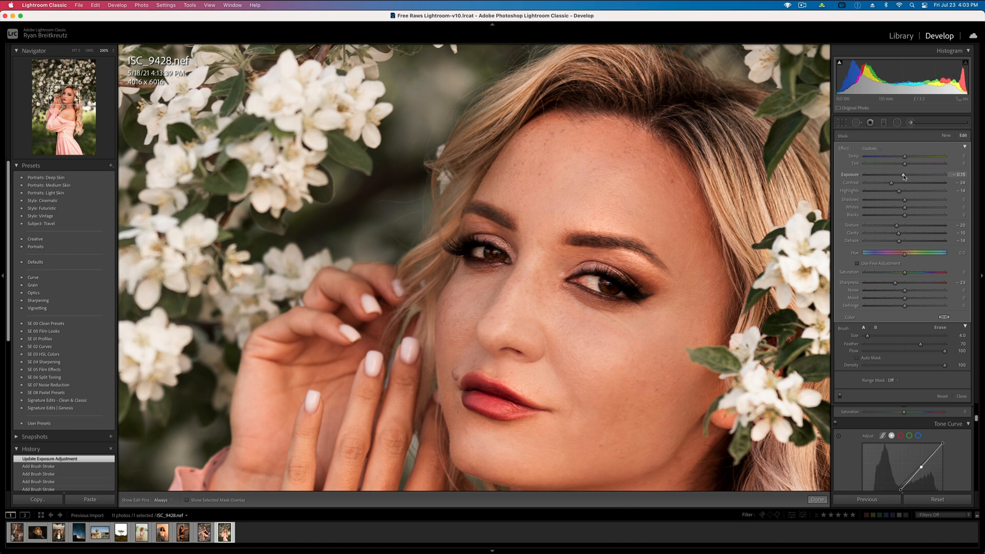
{"action": "key", "text": "BackSpace"}
{"action": "key", "text": "super+z"}
{"action": "scroll", "coordinate": [578, 396], "scroll_direction": "down", "scroll_amount": 1}
{"action": "left_click_drag", "start_coordinate": [69, 107], "coordinate": [68, 119]}
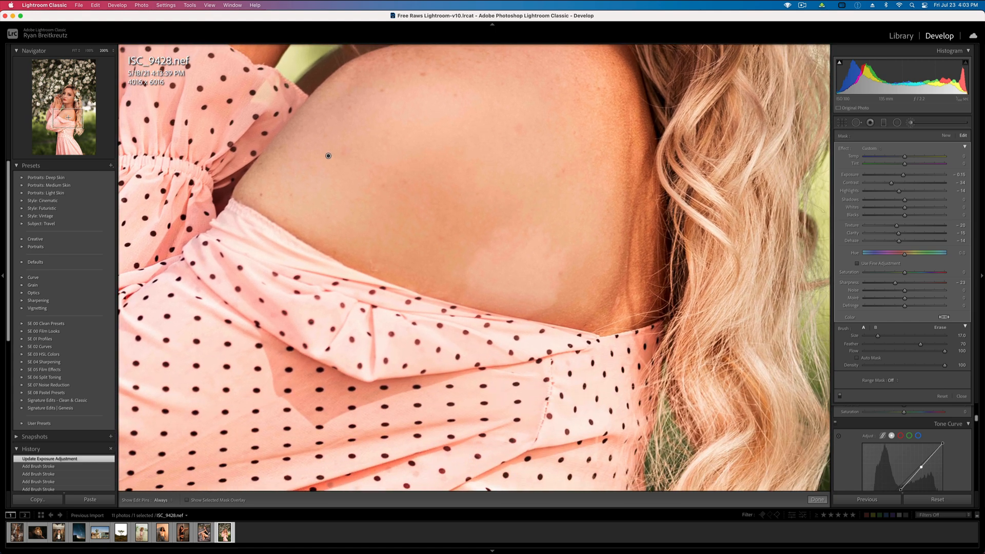
{"action": "key", "text": "Return"}
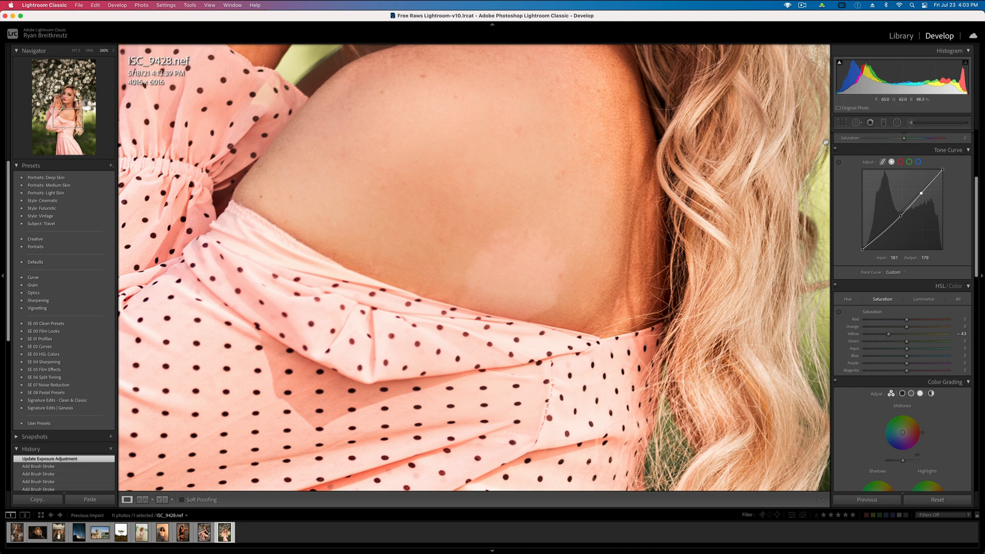
Heal the pale patch on the shoulder at size 78 and feather 15, sourcing from nearby skin with opacity 61.
{"action": "left_click", "coordinate": [856, 123]}
{"action": "scroll", "coordinate": [507, 272], "scroll_direction": "up", "scroll_amount": 3}
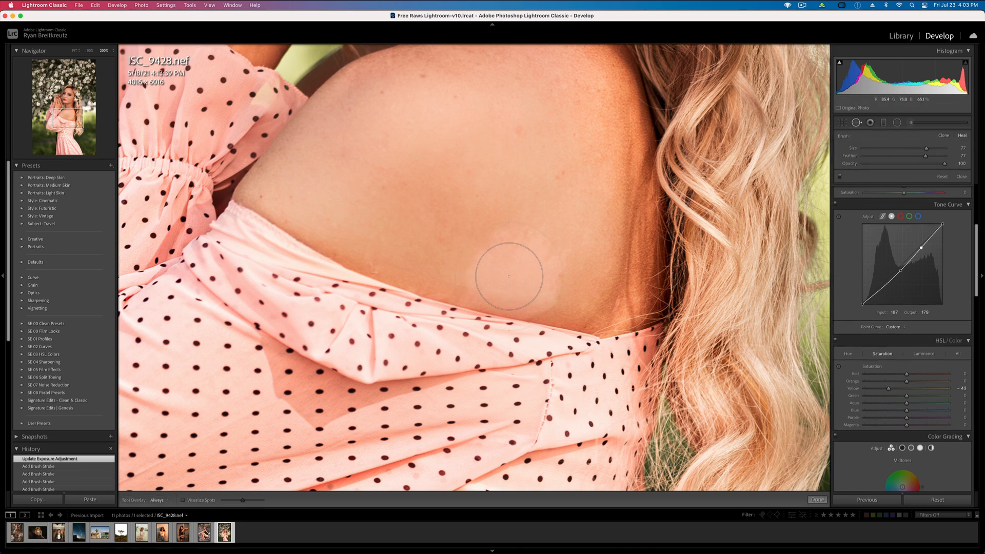
{"action": "scroll", "coordinate": [509, 264], "scroll_direction": "down", "scroll_amount": 8}
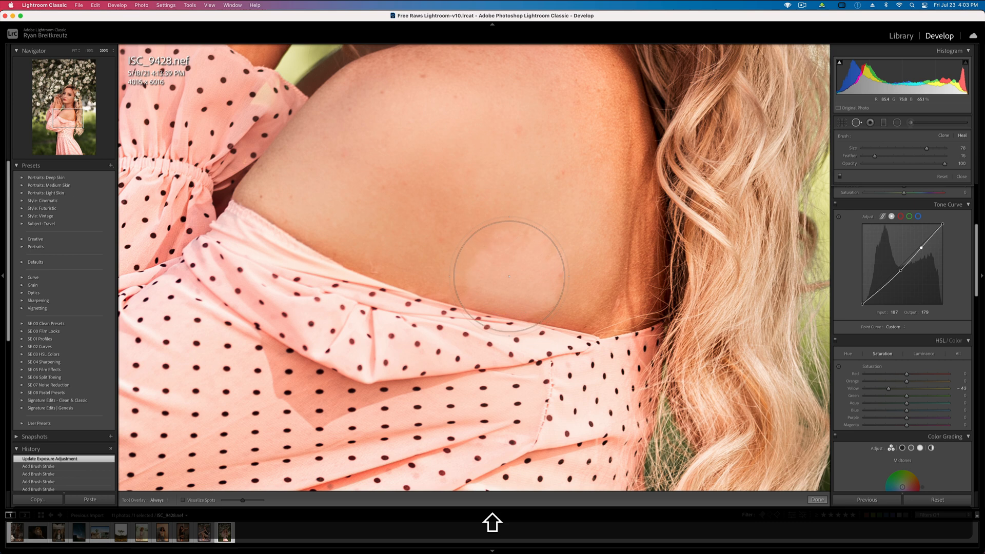
{"action": "left_click_drag", "start_coordinate": [510, 256], "coordinate": [527, 260]}
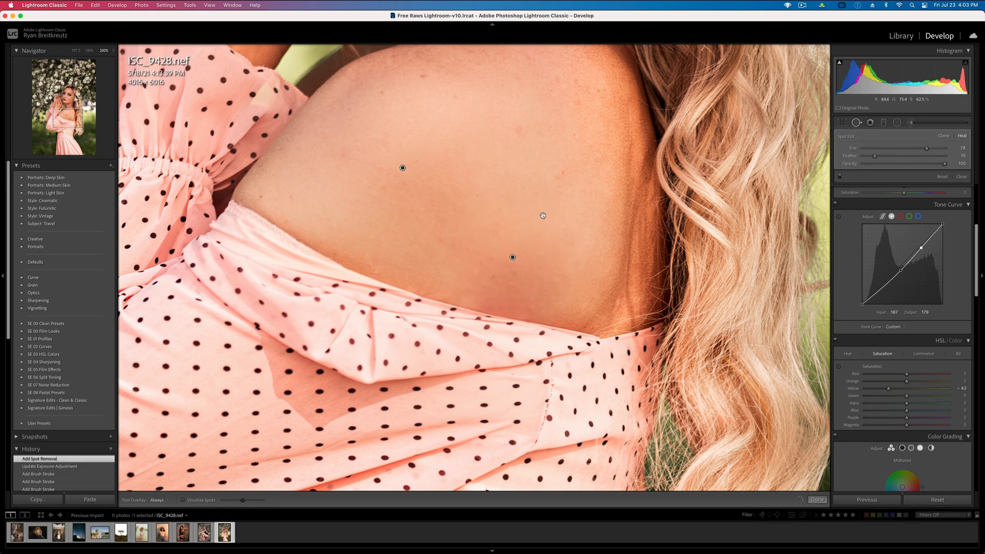
{"action": "mouse_move", "coordinate": [428, 150]}
{"action": "left_mouse_down"}
{"action": "mouse_move", "coordinate": [428, 126]}
{"action": "mouse_move", "coordinate": [461, 100]}
{"action": "mouse_move", "coordinate": [405, 119]}
{"action": "left_mouse_up"}
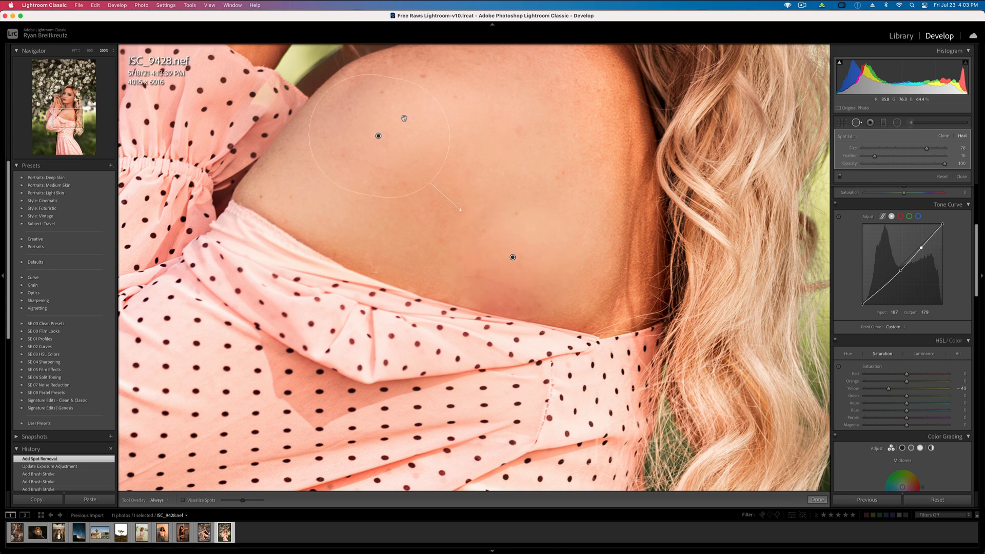
{"action": "left_click_drag", "start_coordinate": [945, 164], "coordinate": [914, 166]}
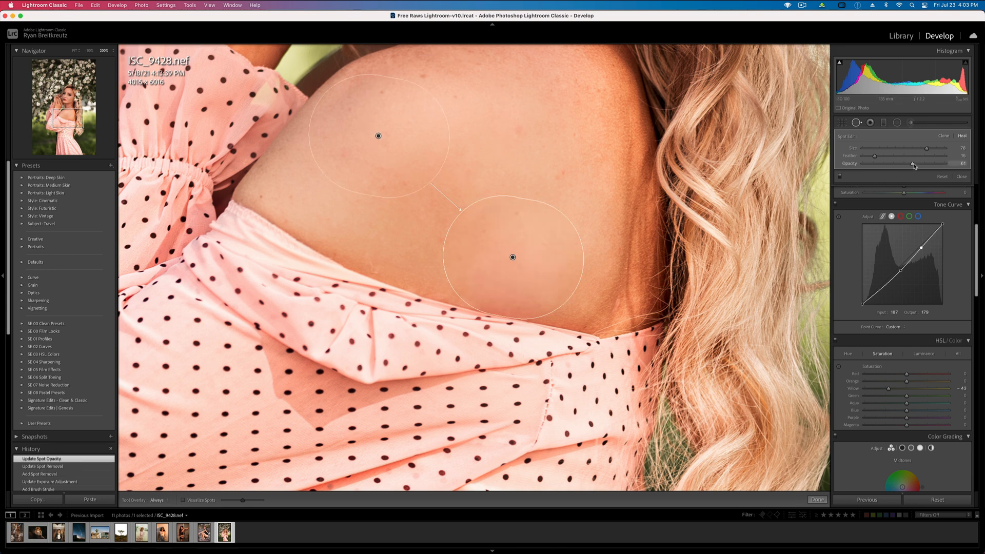
{"action": "key", "text": "Return"}
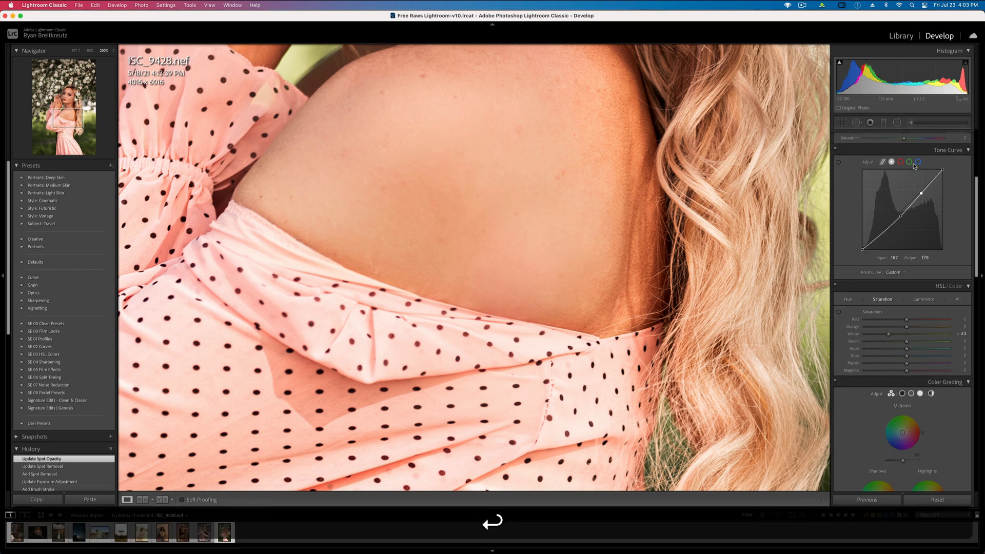
Reselect the skin-softening mask, check its overlay, fine-tune its exposure and contrast, and compare the photo before and after.
{"action": "left_click", "coordinate": [487, 216]}
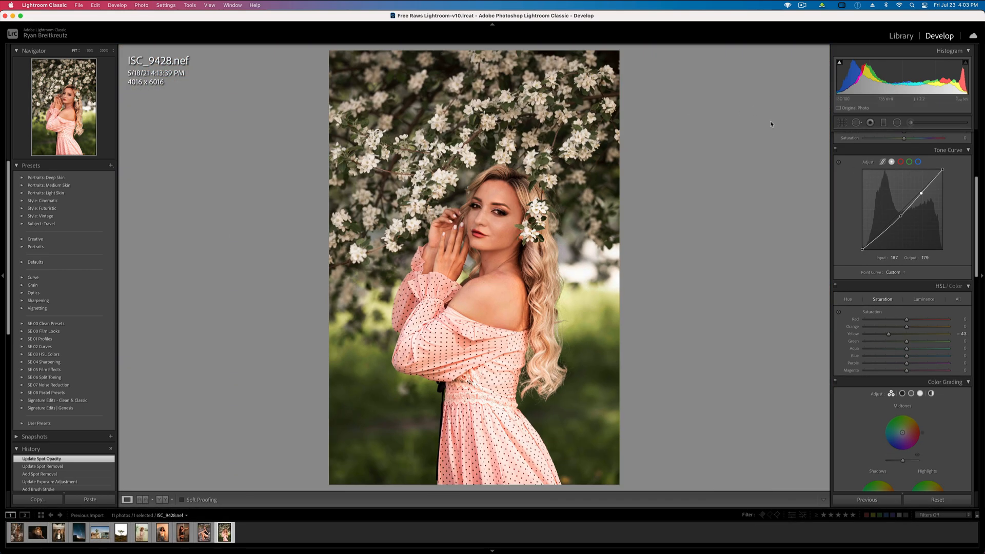
{"action": "left_click", "coordinate": [911, 123]}
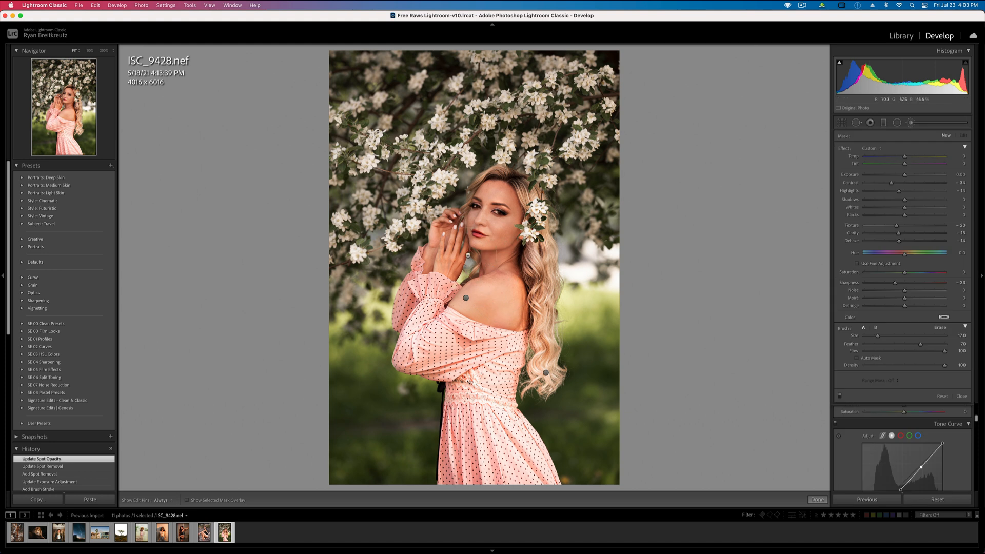
{"action": "left_click", "coordinate": [466, 299]}
{"action": "key", "text": "o"}
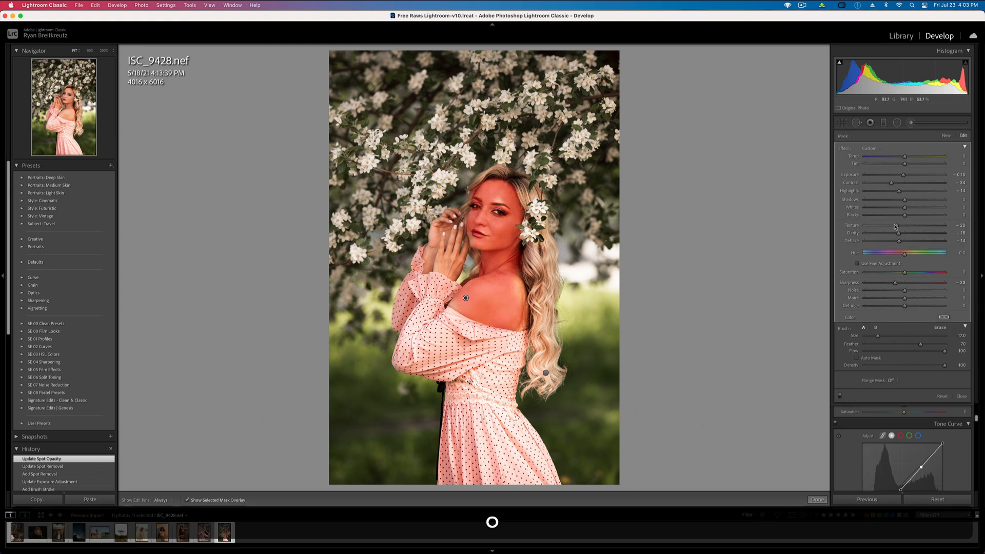
{"action": "key", "text": "o"}
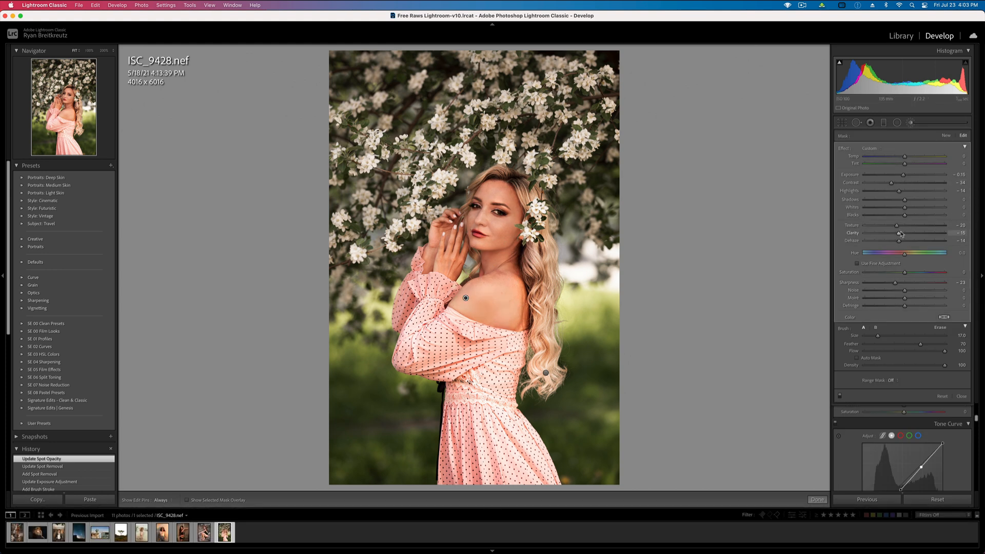
{"action": "left_click_drag", "start_coordinate": [904, 178], "coordinate": [902, 185]}
{"action": "key", "text": "Return"}
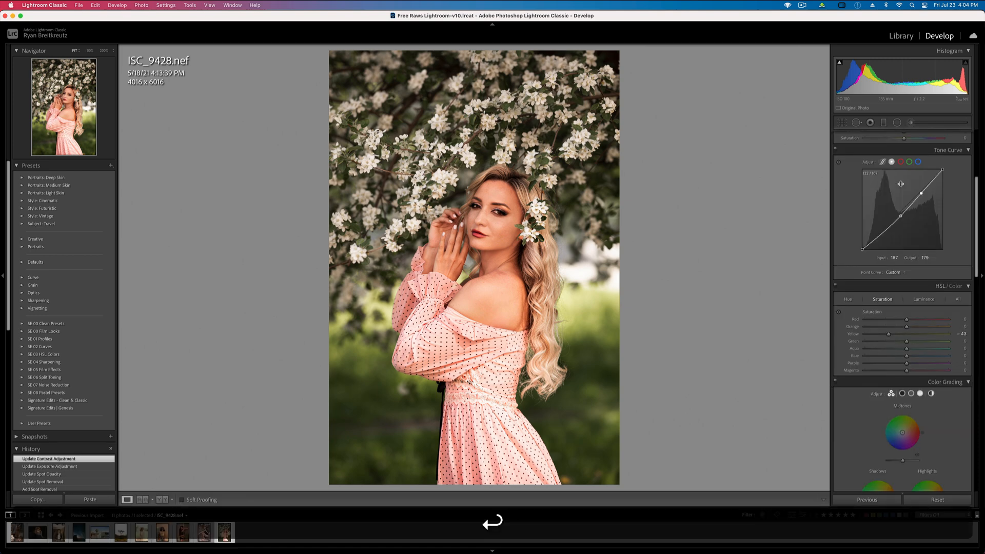
{"action": "key", "text": "backslash"}
{"action": "key", "text": "backslash"}
{"action": "key", "text": "backslash"}
{"action": "key", "text": "backslash"}
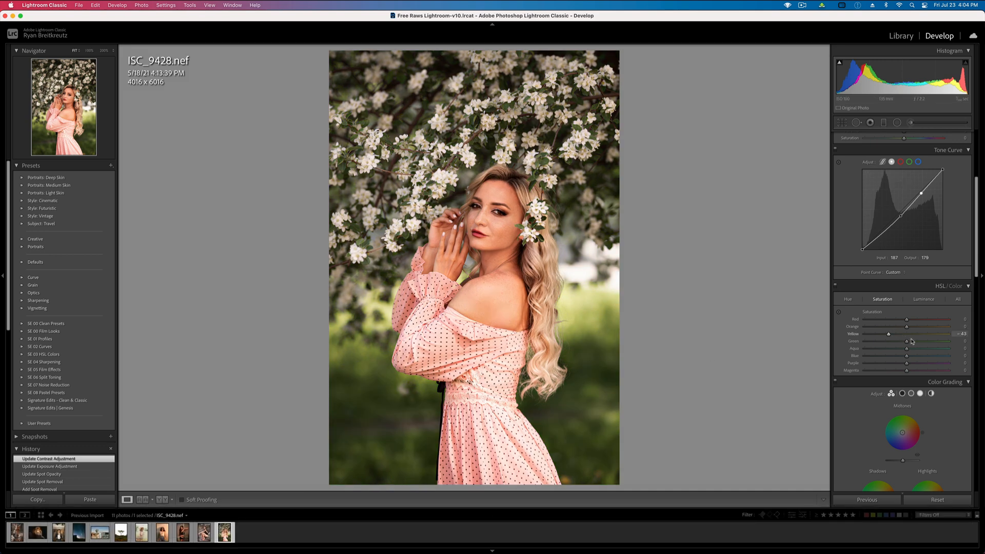
Raise the green saturation to 46 and the yellow luminance to 73, and compare the photo before and after.
{"action": "mouse_move", "coordinate": [921, 344]}
{"action": "left_mouse_down"}
{"action": "mouse_move", "coordinate": [951, 343]}
{"action": "mouse_move", "coordinate": [927, 349]}
{"action": "left_mouse_up"}
{"action": "left_click", "coordinate": [924, 300]}
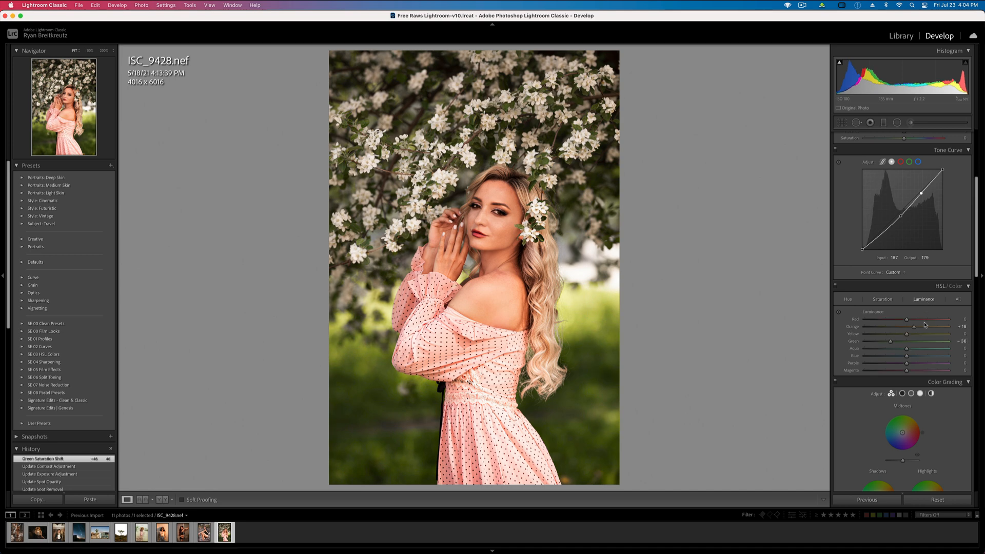
{"action": "left_click_drag", "start_coordinate": [913, 339], "coordinate": [939, 339]}
{"action": "key", "text": "Return"}
{"action": "key", "text": "backslash"}
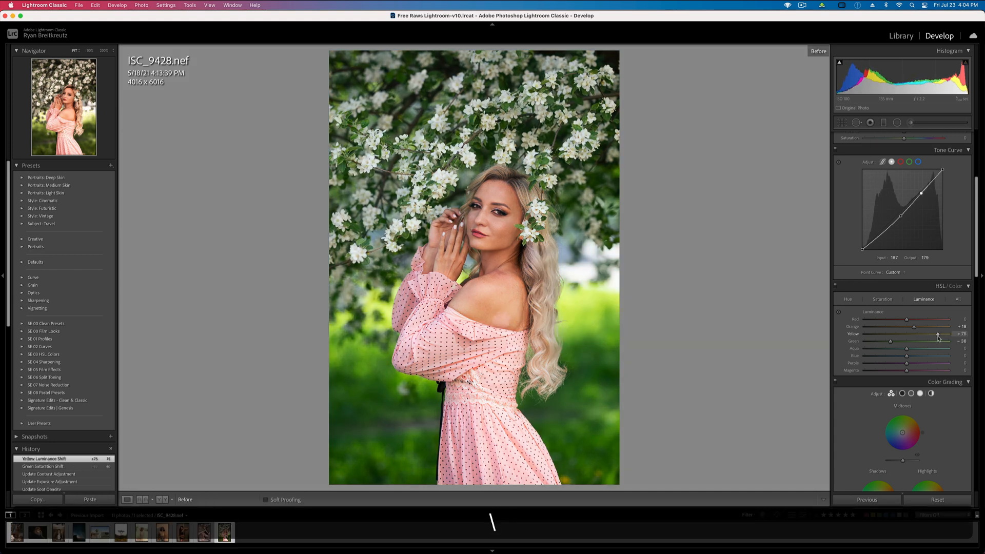
{"action": "key", "text": "backslash"}
{"action": "key", "text": "backslash"}
{"action": "key", "text": "backslash"}
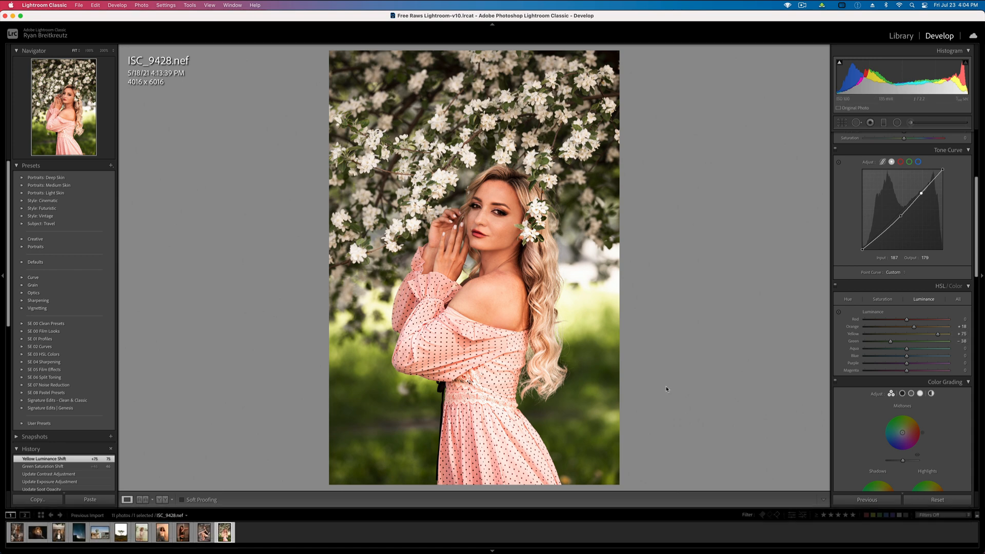
Return to the photo library and review the edited photos full size one after another, starting from the first.
{"action": "key", "text": "g"}
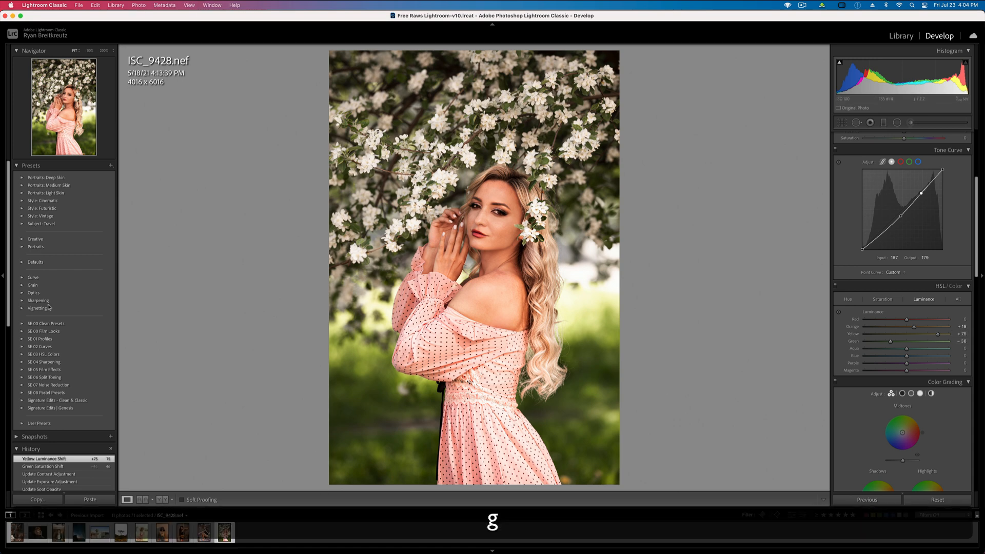
{"action": "scroll", "coordinate": [575, 248], "scroll_direction": "up", "scroll_amount": 5}
{"action": "double_click", "coordinate": [290, 155]}
{"action": "key", "text": "Right"}
{"action": "key", "text": "Right"}
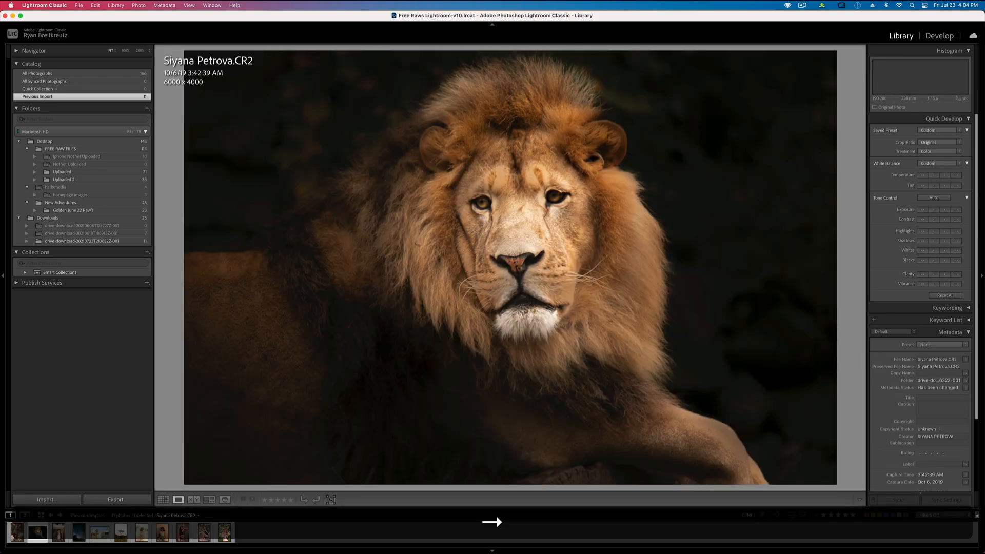
{"action": "key", "text": "Right"}
{"action": "key", "text": "Right"}
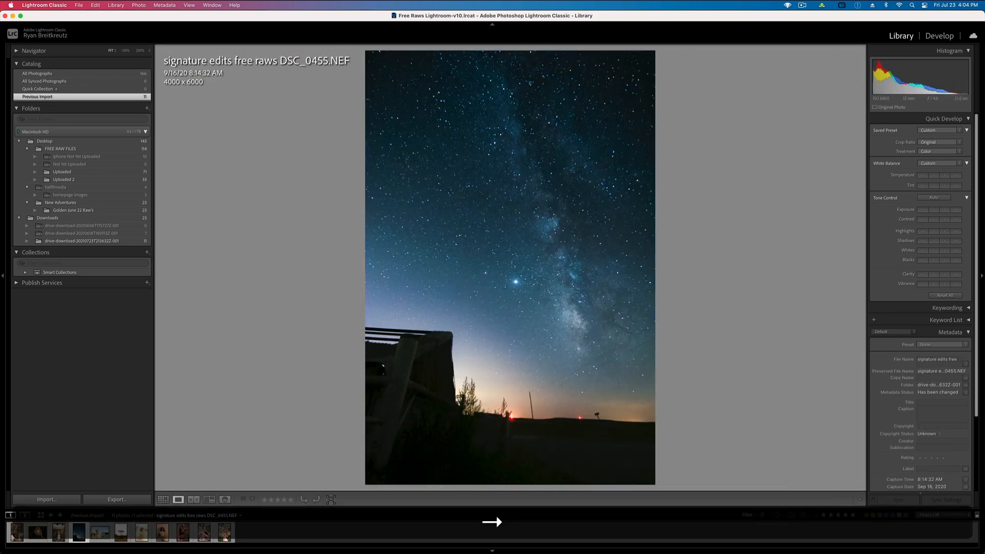
{"action": "key", "text": "Right"}
{"action": "key", "text": "Right"}
{"action": "key", "text": "Right"}
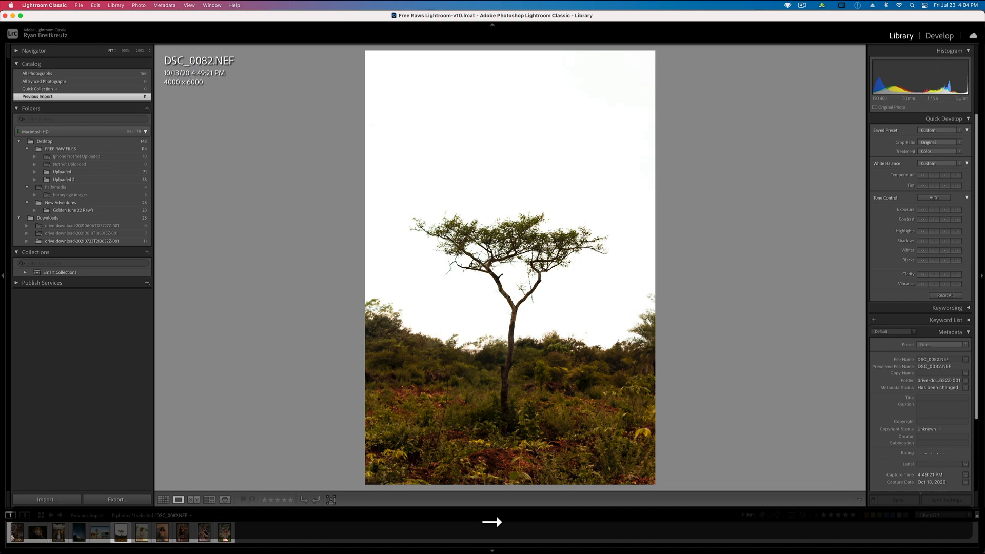
{"action": "key", "text": "Right"}
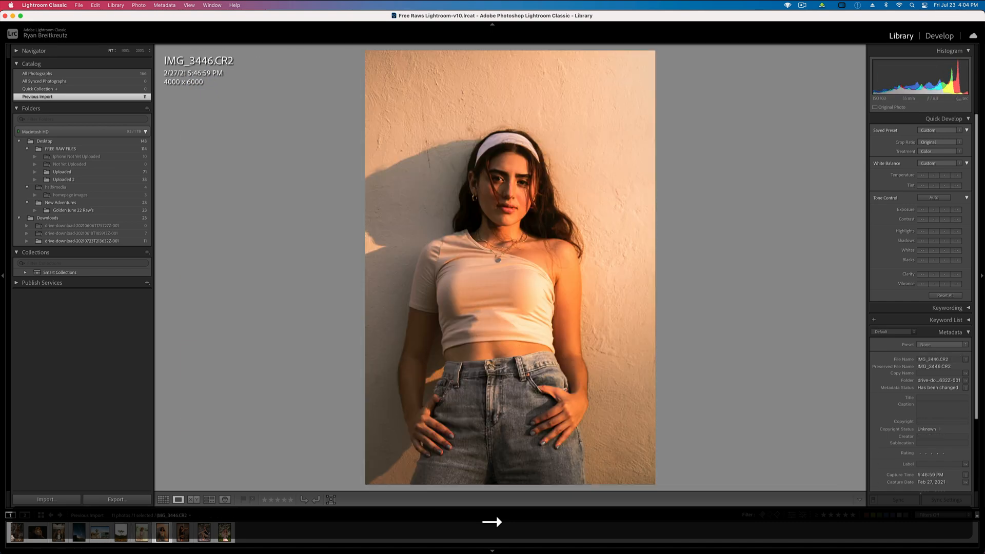
{"action": "key", "text": "Right"}
{"action": "key", "text": "Right"}
{"action": "key", "text": "Right"}
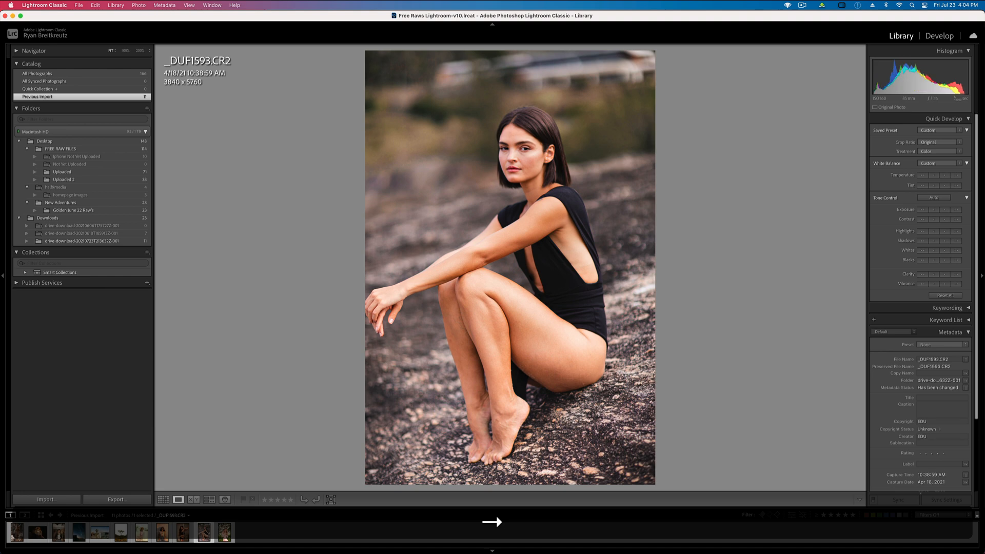